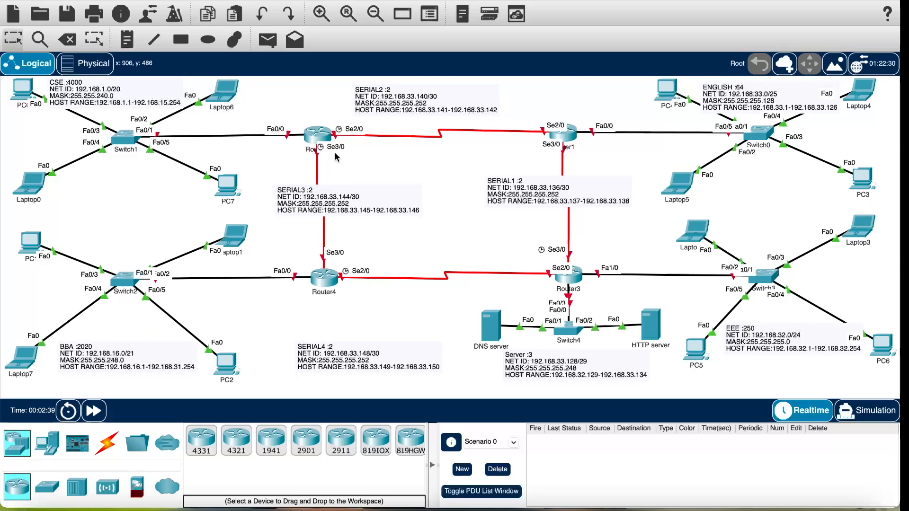
pyautogui.hscroll(3, 388, 456)
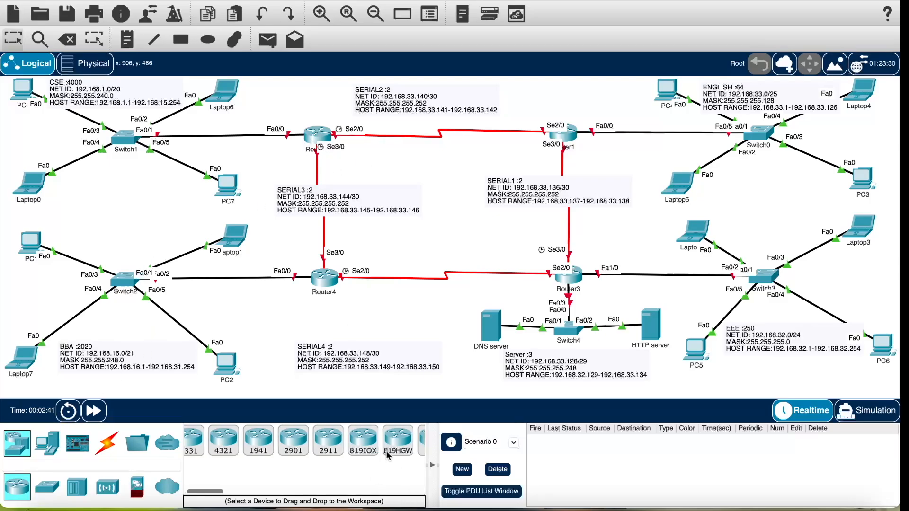
pyautogui.hscroll(3, 388, 455)
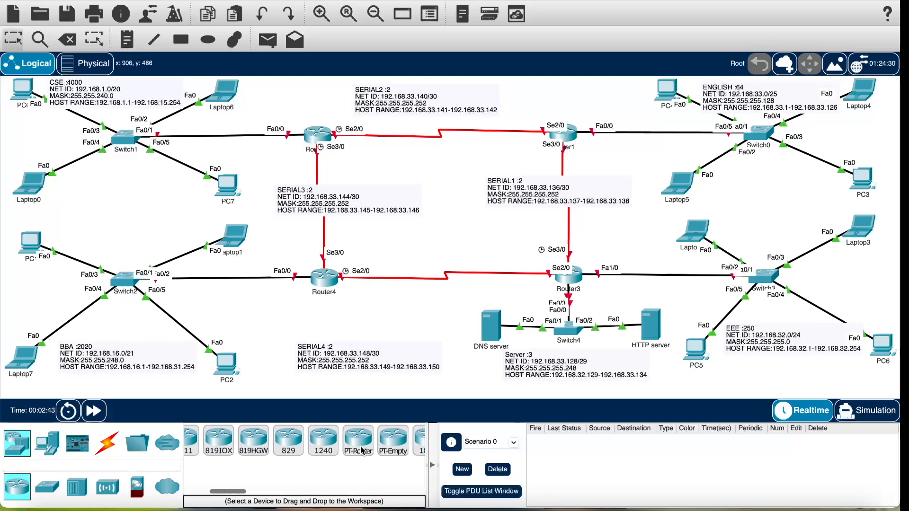
pyautogui.hscroll(-6, 362, 450)
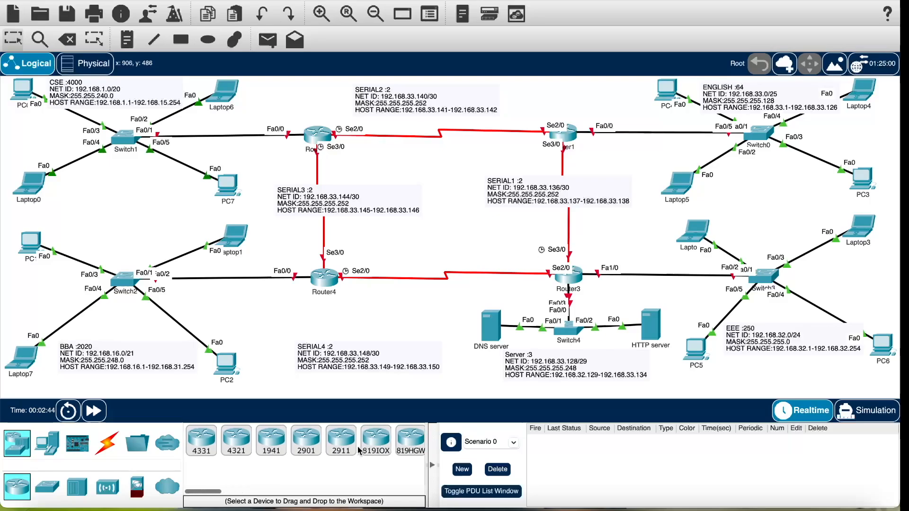
pyautogui.click(46, 487)
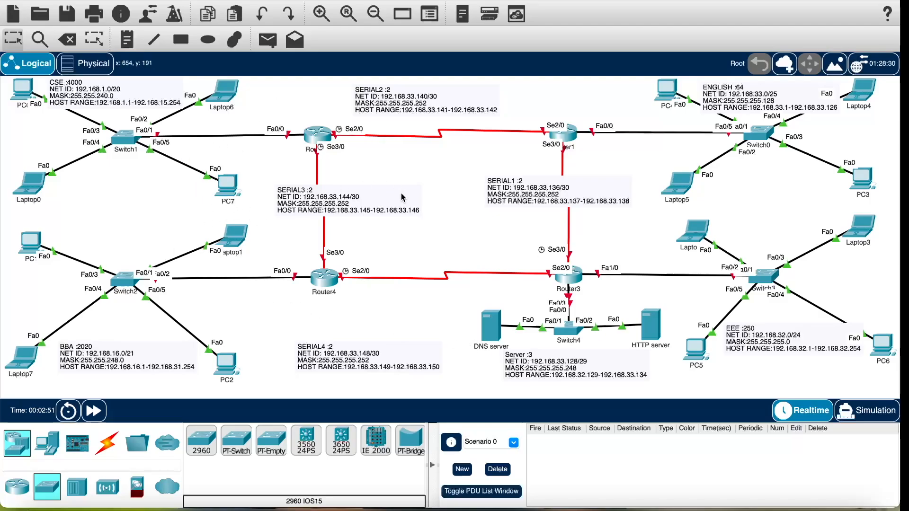
# - Add a server between Switch1 and Switch2 and name it "DHCP server"
pyautogui.click(47, 444)
pyautogui.click(271, 440)
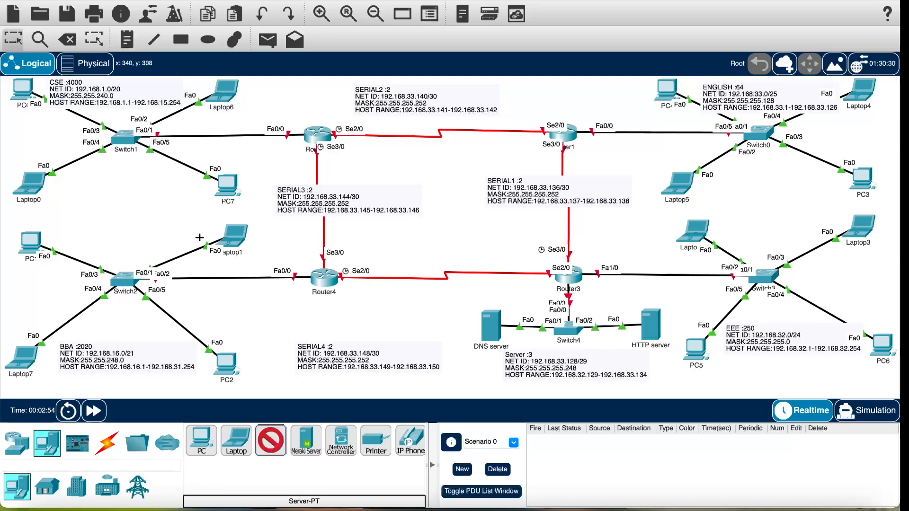
pyautogui.click(120, 202)
pyautogui.click(124, 223)
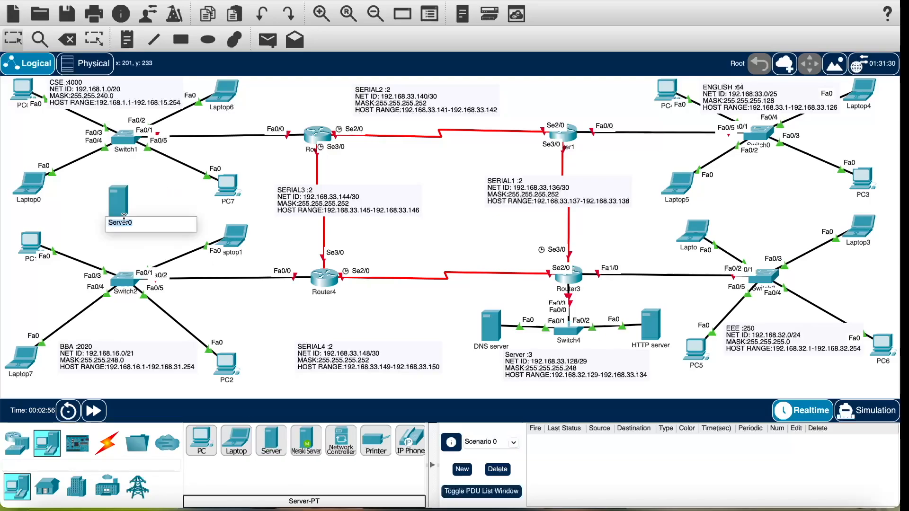
pyautogui.write('Dc')
pyautogui.click(143, 191)
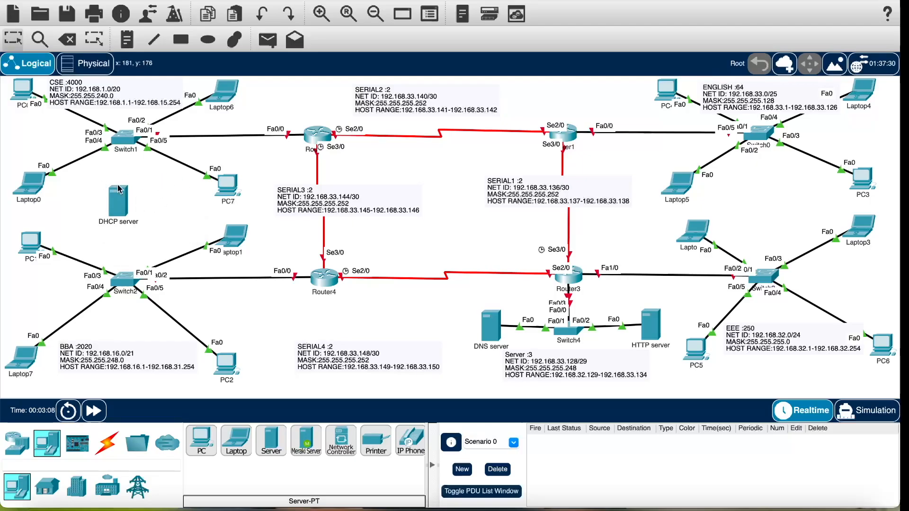
# - Connect the DHCP server's FastEthernet0 port to Switch1's port Fa0/6 with a copper straight-through cable
pyautogui.click(106, 443)
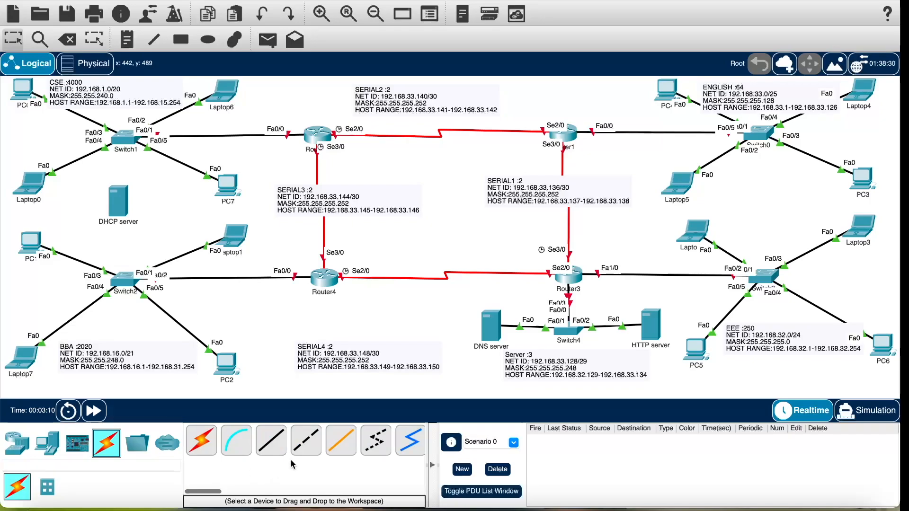
pyautogui.click(271, 440)
pyautogui.click(118, 201)
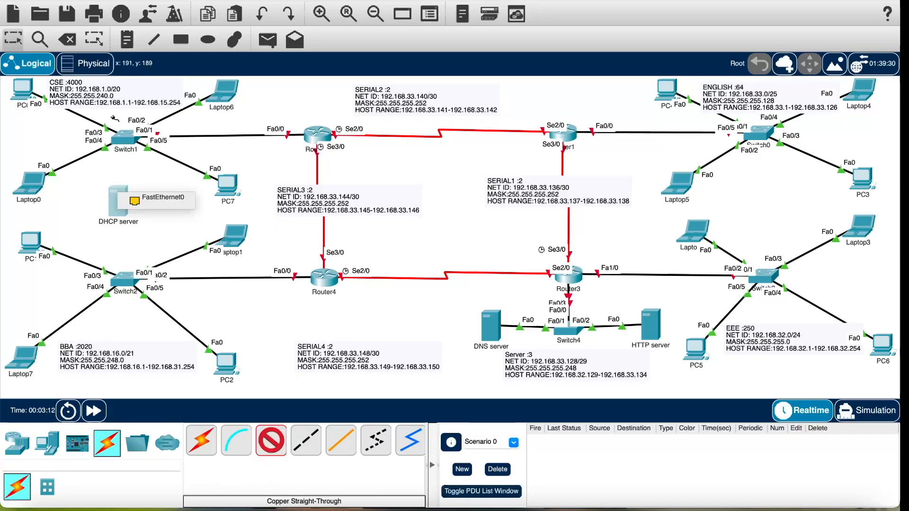
pyautogui.click(151, 198)
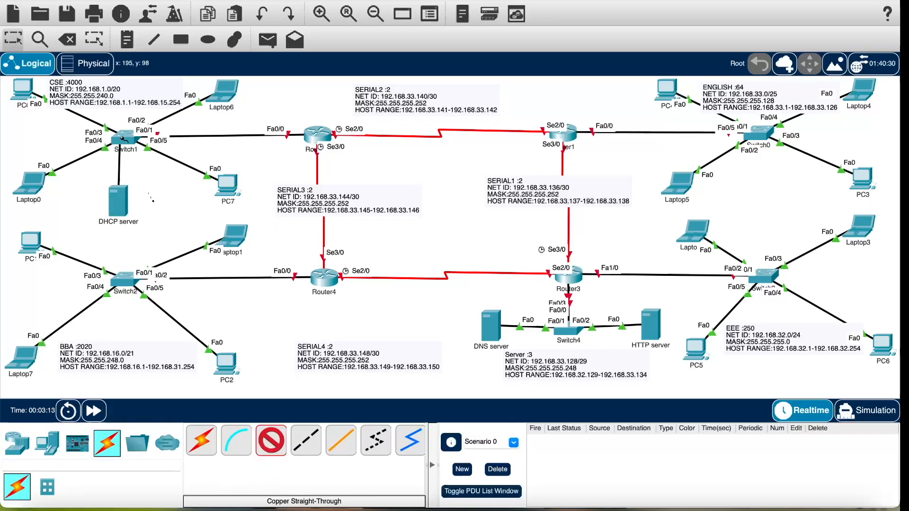
pyautogui.click(124, 138)
pyautogui.click(147, 163)
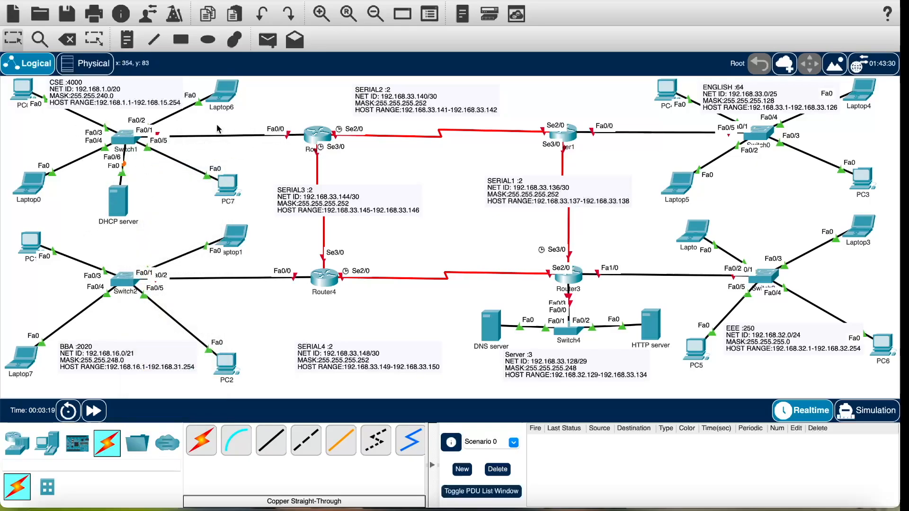
pyautogui.click(272, 441)
# - Open Router2's configuration and turn on its FastEthernet0/0 port
pyautogui.moveTo(311, 138)
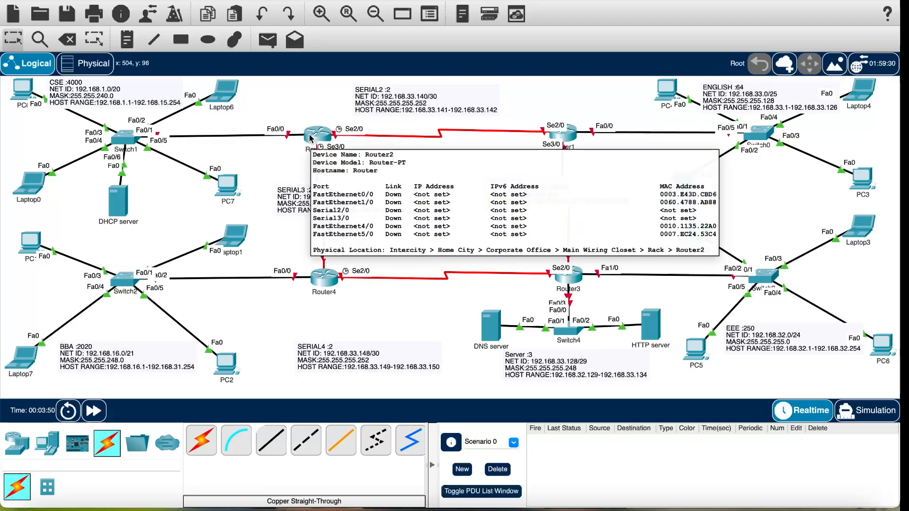
pyautogui.click(310, 138)
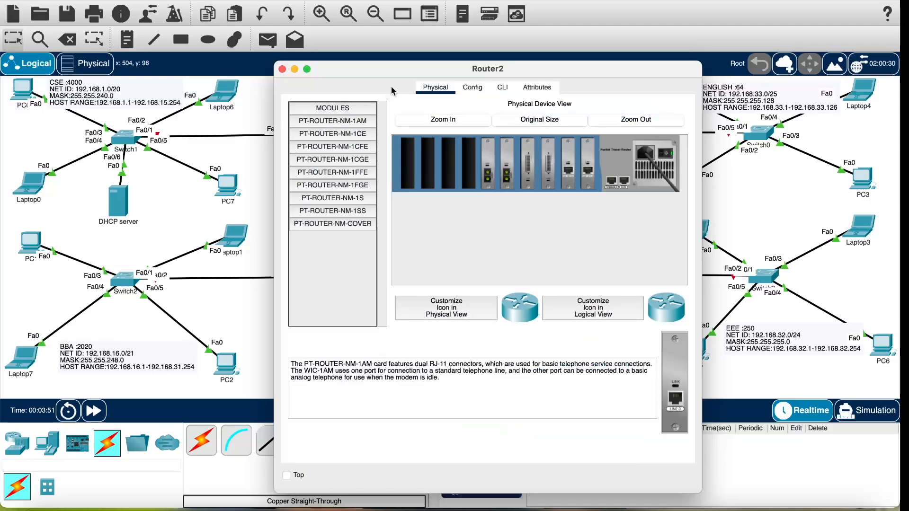
pyautogui.click(473, 88)
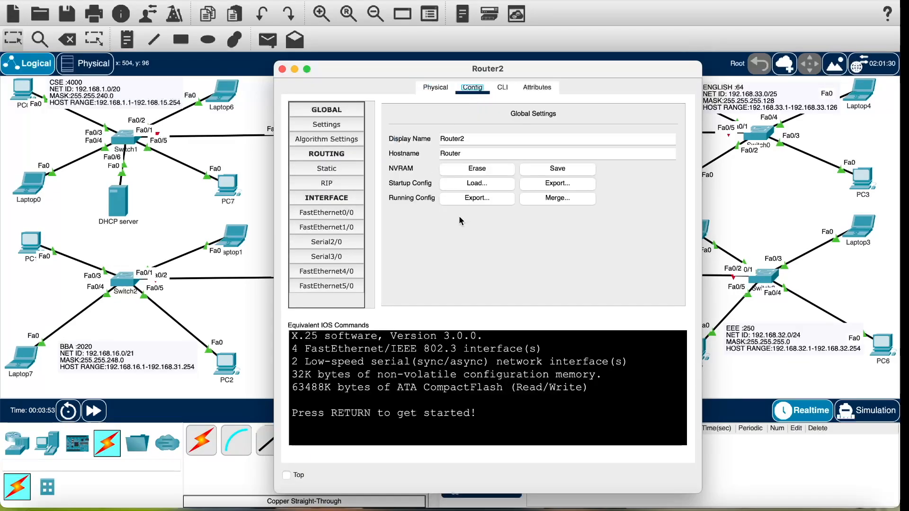
pyautogui.click(355, 213)
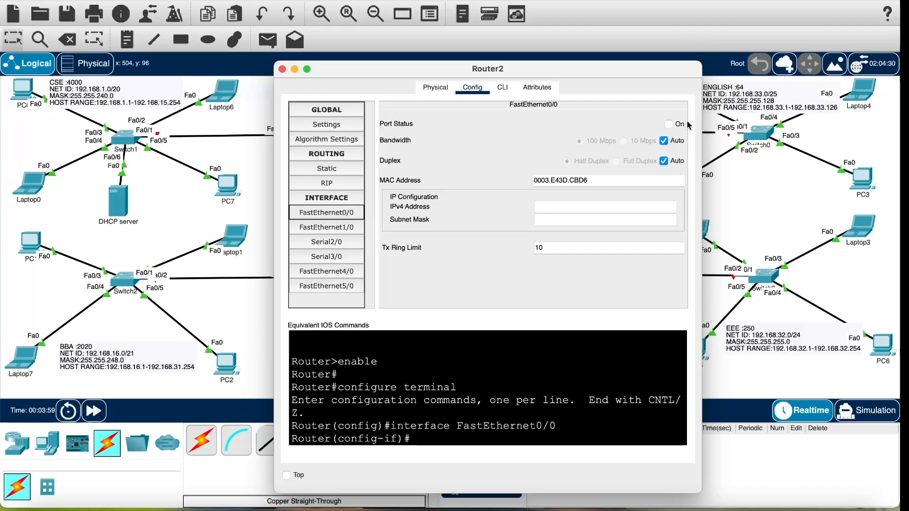
pyautogui.click(669, 125)
# - Give Router2's FastEthernet0/0 the IPv4 address 192.168.0.1 with subnet mask 255.255.240.0
pyautogui.click(596, 206)
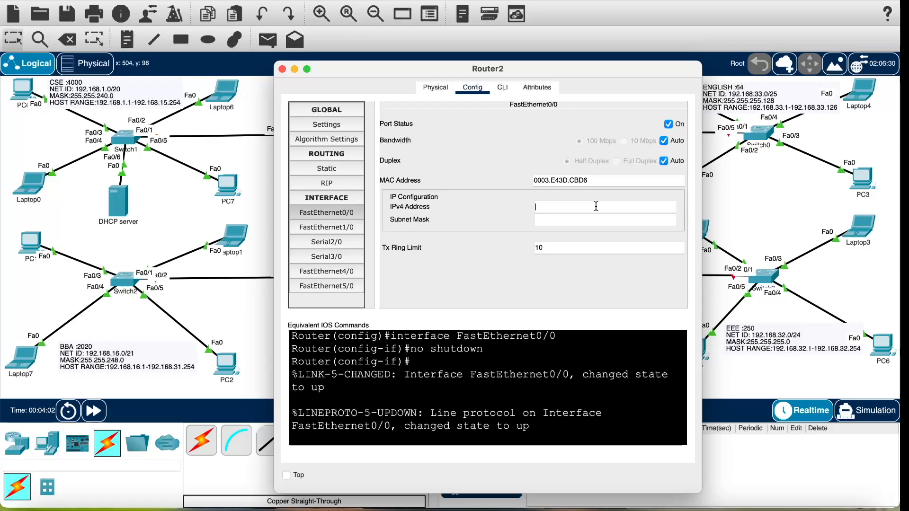
pyautogui.write('192.168.0.1')
pyautogui.click(595, 220)
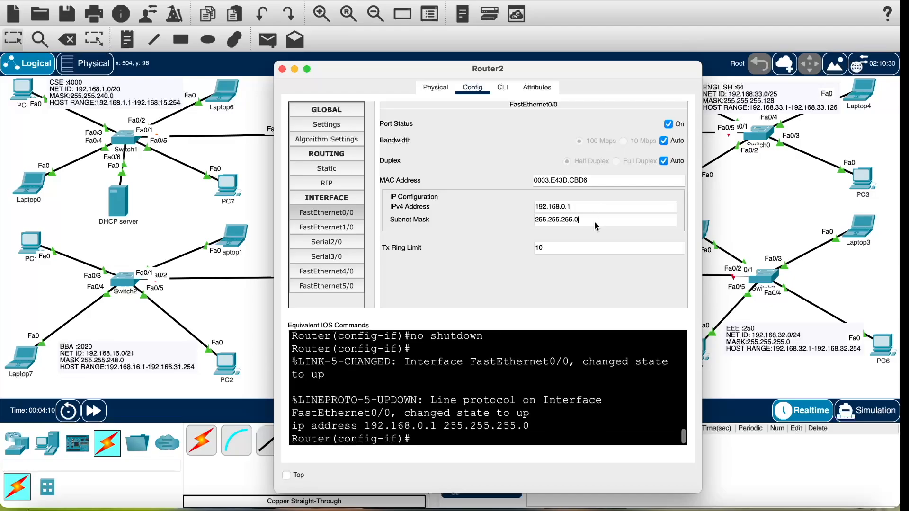
pyautogui.press('BackSpace')
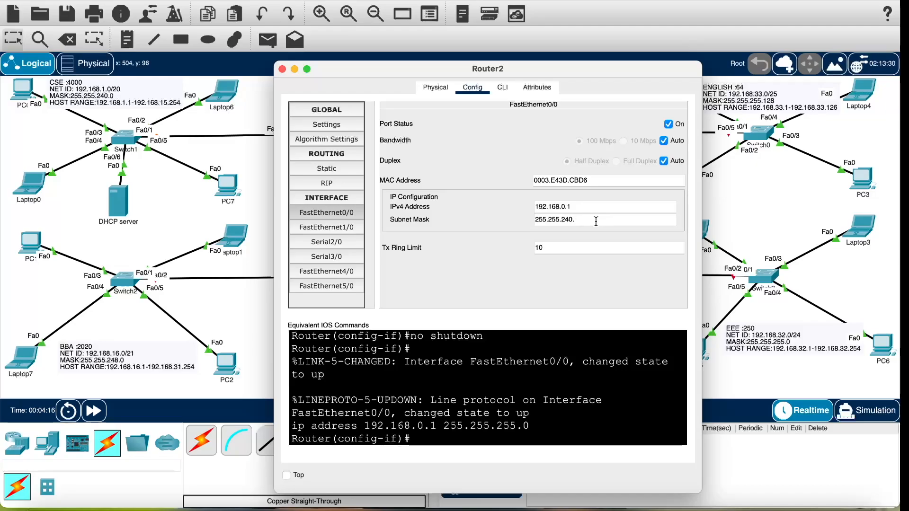
pyautogui.write('40.0')
pyautogui.press('Return')
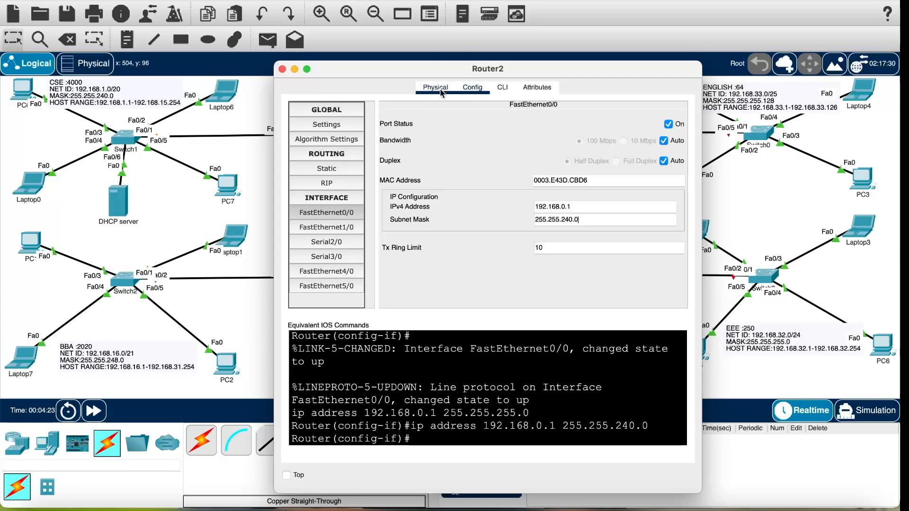
# - Move the Router2 window clear of its topology links and turn on the Serial2/0 port
pyautogui.moveTo(448, 75); pyautogui.dragTo(556, 11)
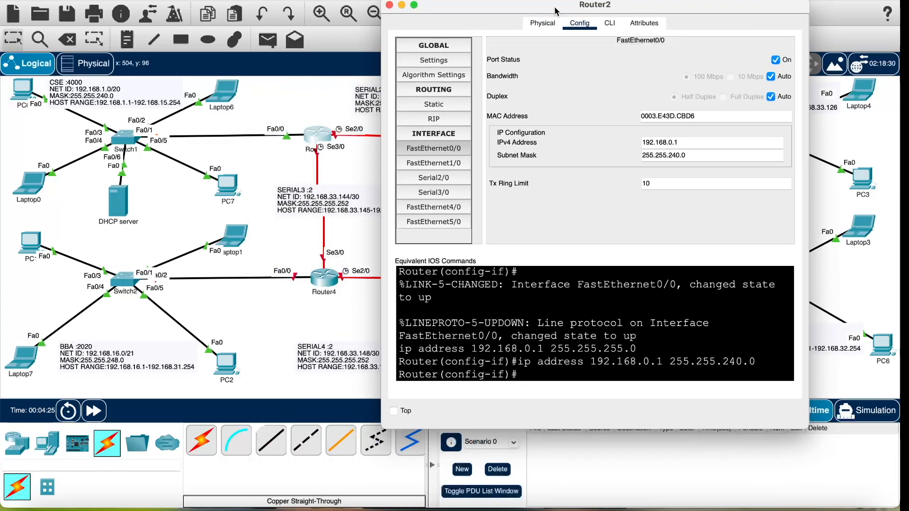
pyautogui.click(453, 179)
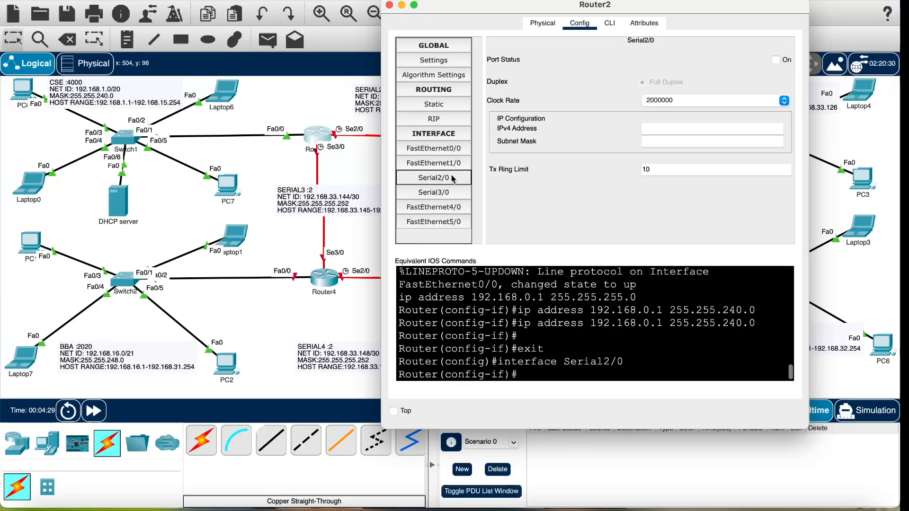
pyautogui.click(777, 60)
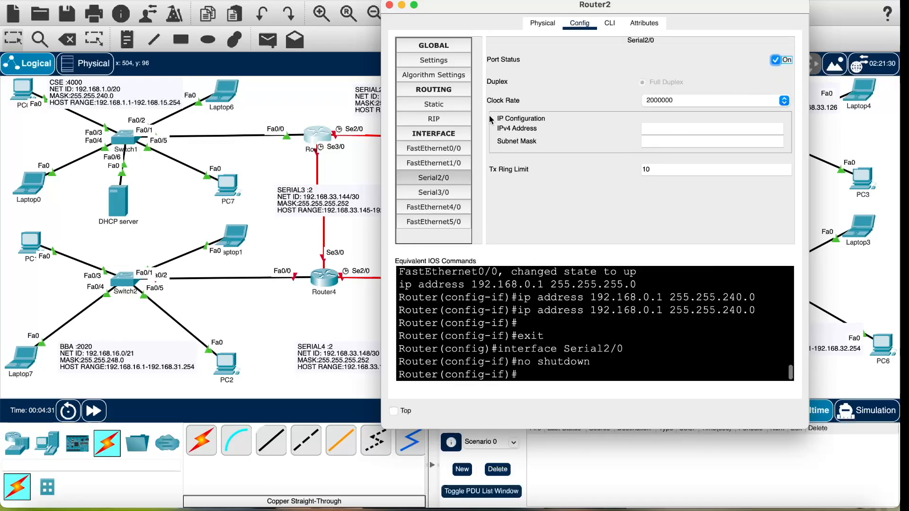
pyautogui.doubleClick(591, 6)
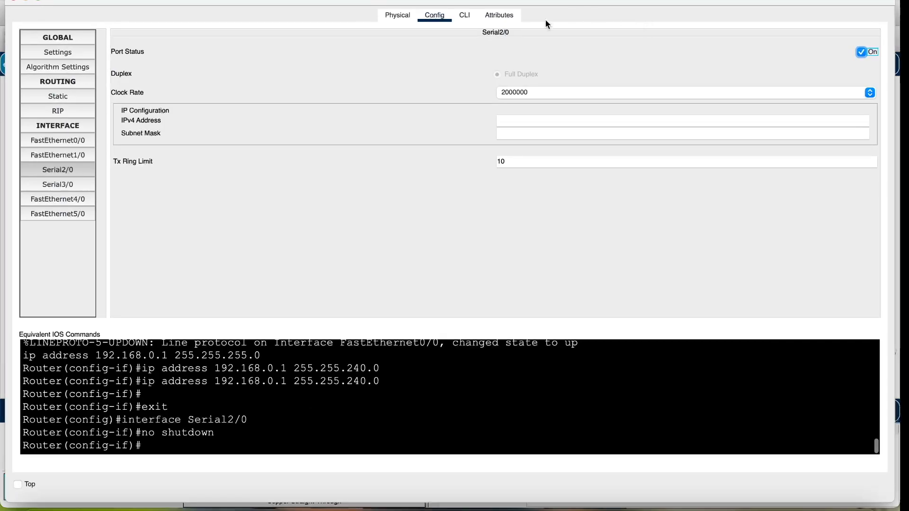
pyautogui.click(13, 1)
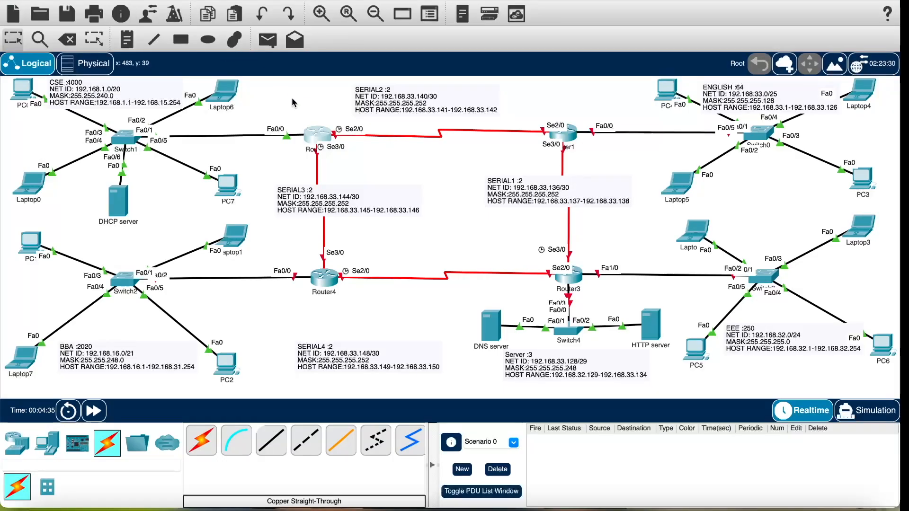
pyautogui.click(317, 138)
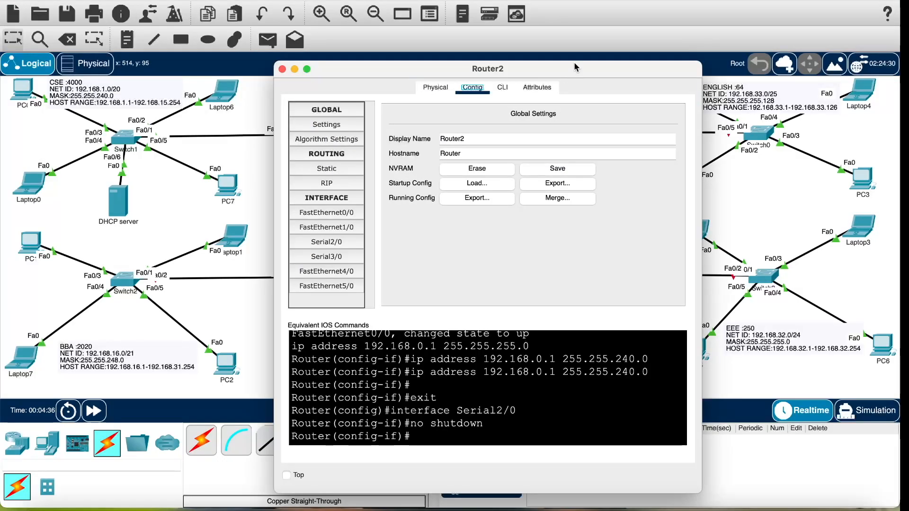
pyautogui.moveTo(574, 62); pyautogui.dragTo(759, 0)
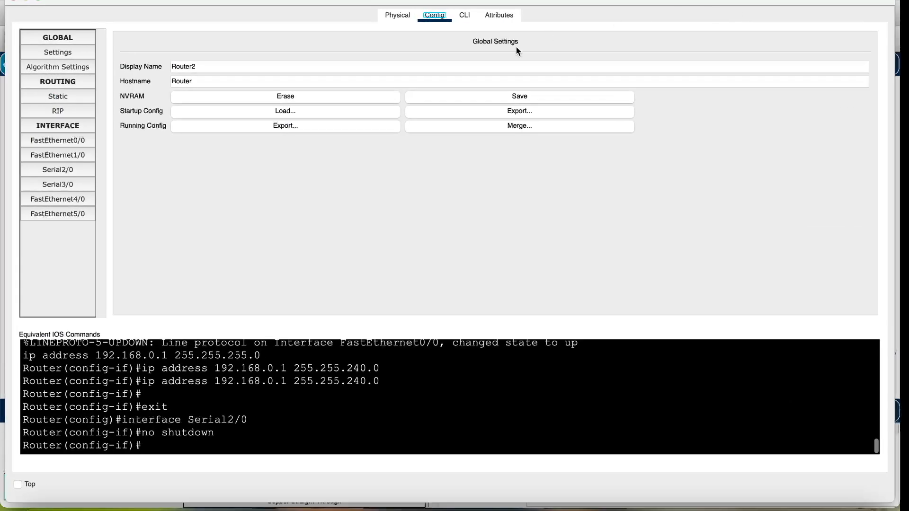
pyautogui.click(14, 1)
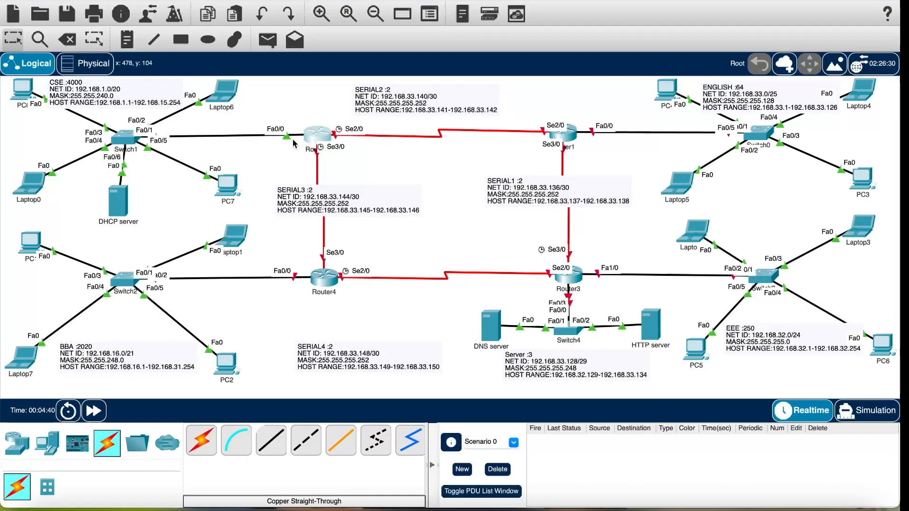
pyautogui.click(315, 138)
pyautogui.moveTo(521, 71); pyautogui.dragTo(705, 24)
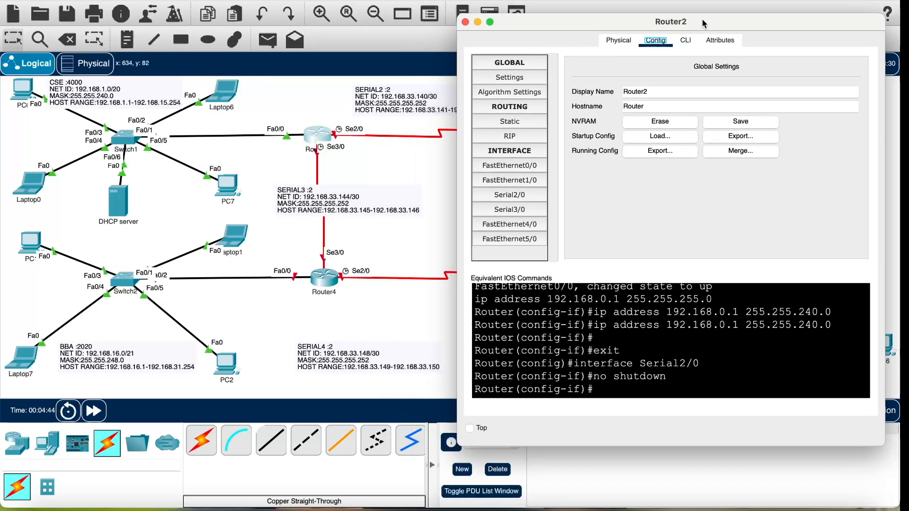
# - Set the clock rate of Router2's Serial2/0 interface to 9600
pyautogui.click(543, 197)
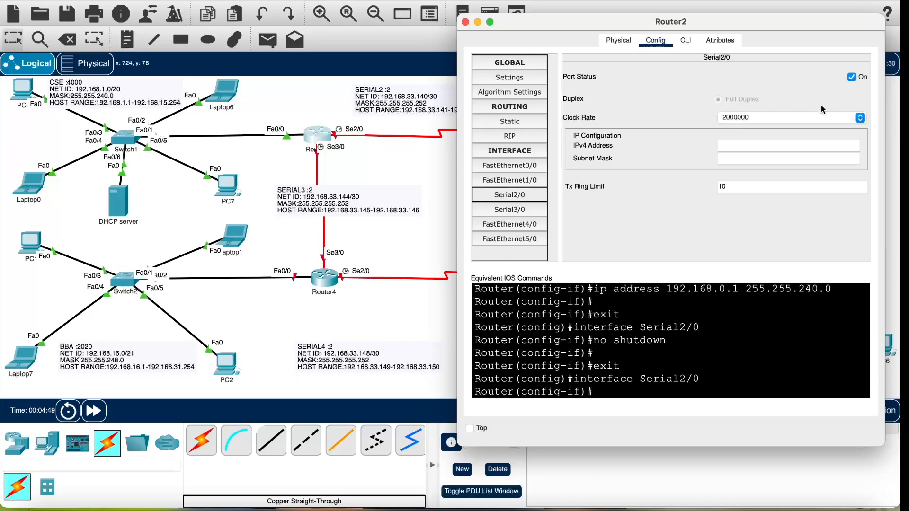
pyautogui.click(799, 119)
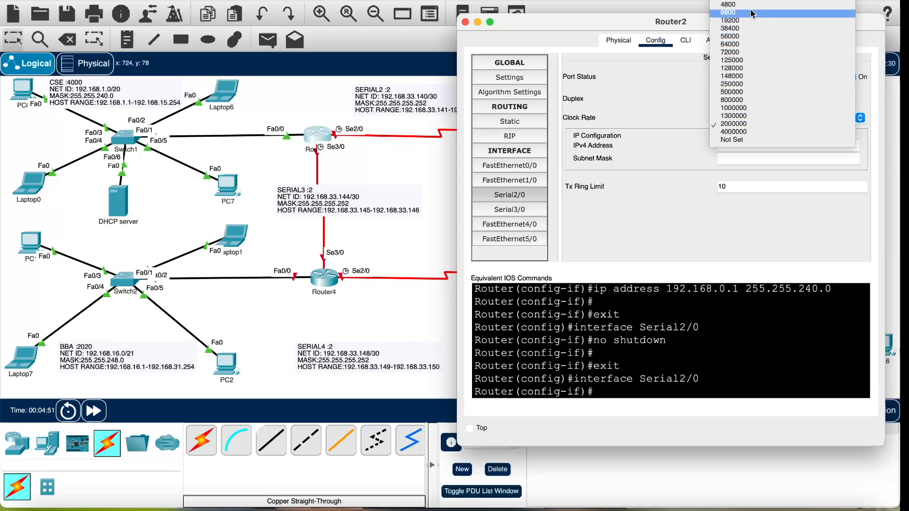
pyautogui.click(773, 12)
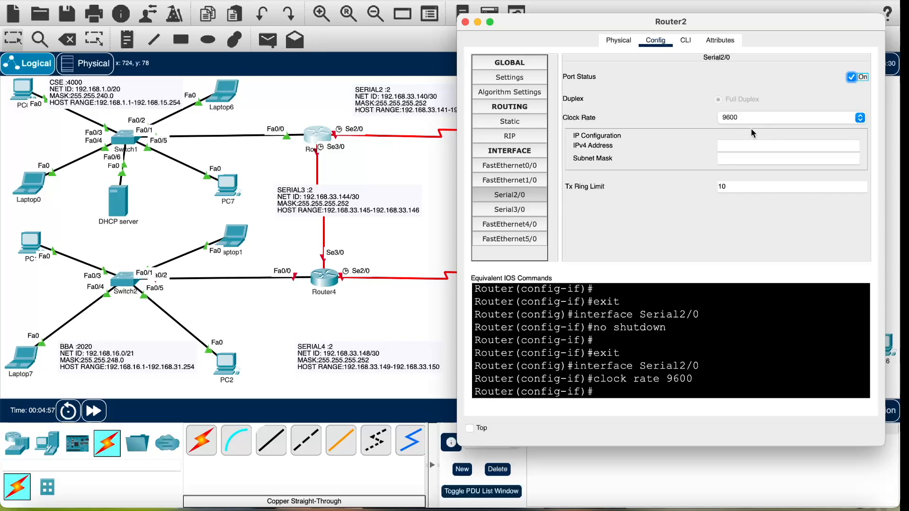
# - Give Router2's Serial2/0 the IPv4 address 192.168.33.141 with subnet mask 255.255.255.252
pyautogui.click(755, 146)
pyautogui.click(777, 162)
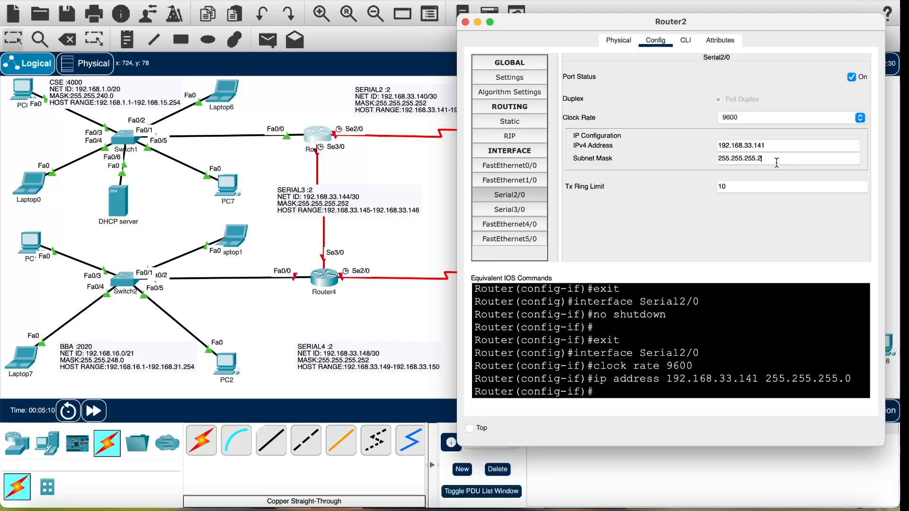
pyautogui.write('252')
pyautogui.press('Return')
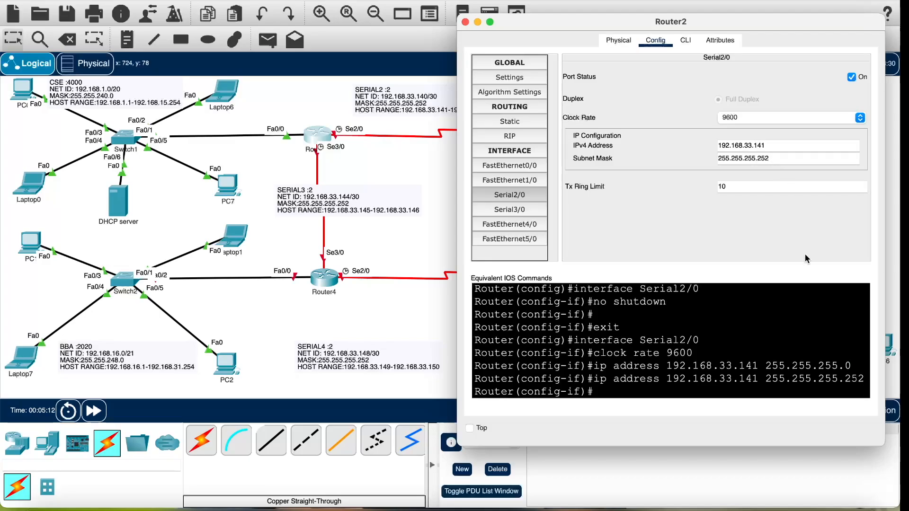
# - Turn on Router2's Serial3/0 port and set its clock rate to 9600
pyautogui.click(531, 211)
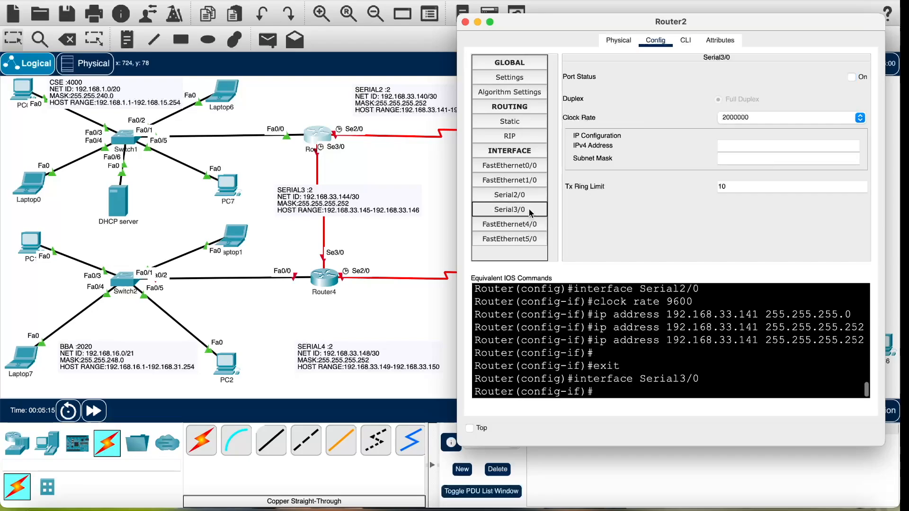
pyautogui.click(853, 77)
pyautogui.click(860, 118)
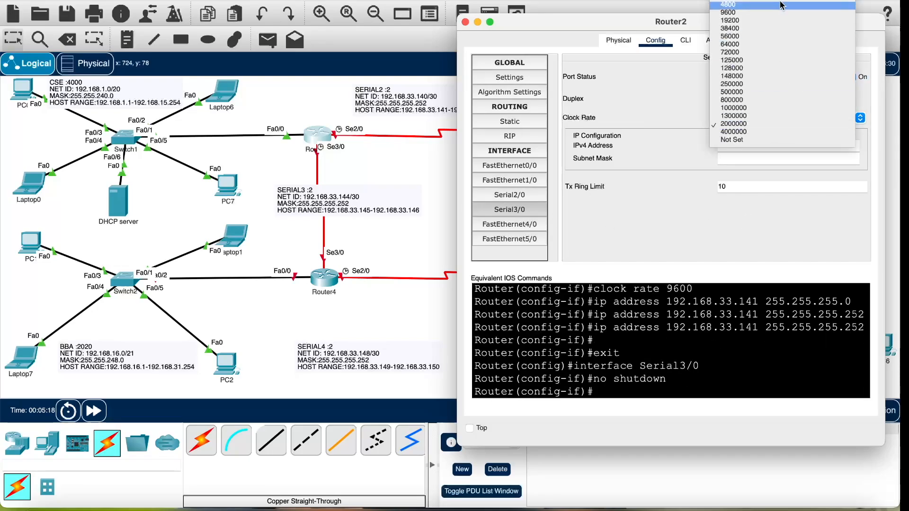
pyautogui.click(779, 20)
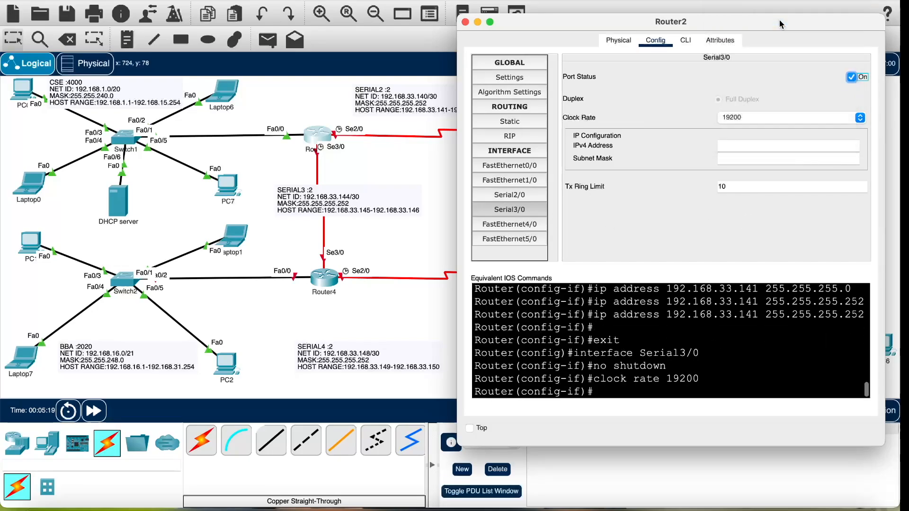
pyautogui.click(792, 121)
pyautogui.click(784, 107)
# - Give Router2's Serial3/0 the IPv4 address 192.168.33.145 with subnet mask 255.255.255.252 and close the router window
pyautogui.click(780, 142)
pyautogui.write('192.168')
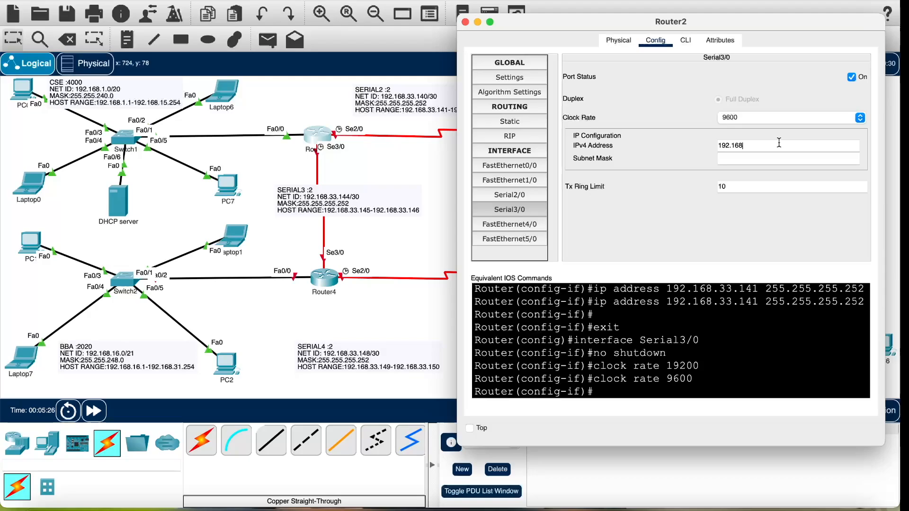
pyautogui.write('.33145')
pyautogui.press('Tab')
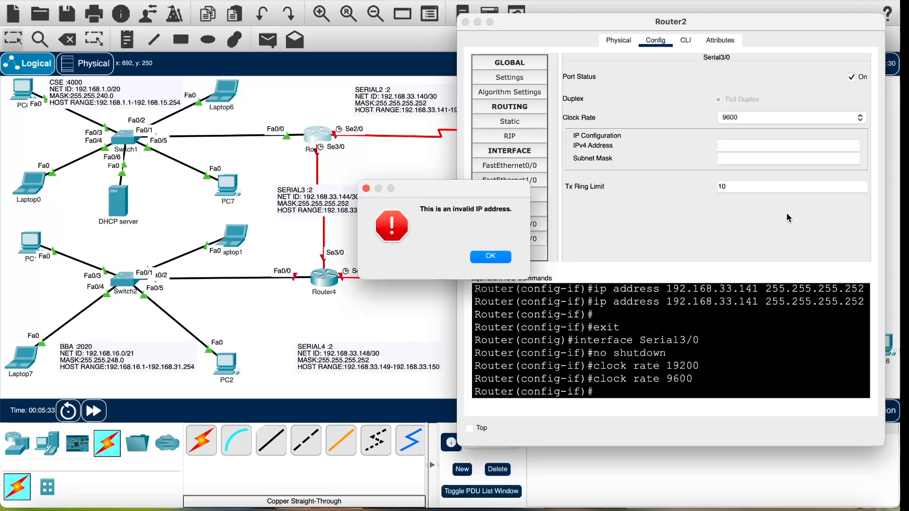
pyautogui.click(498, 259)
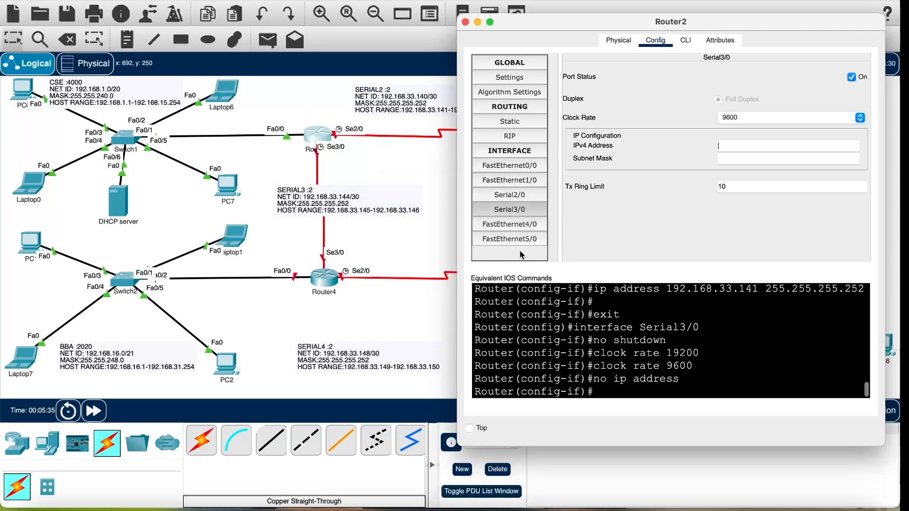
pyautogui.write('192.168.33.145')
pyautogui.press('Return')
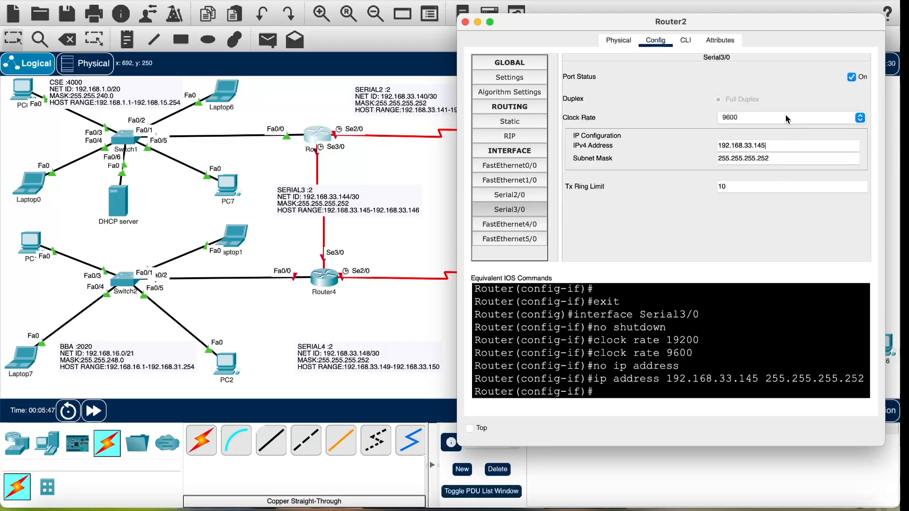
pyautogui.click(798, 91)
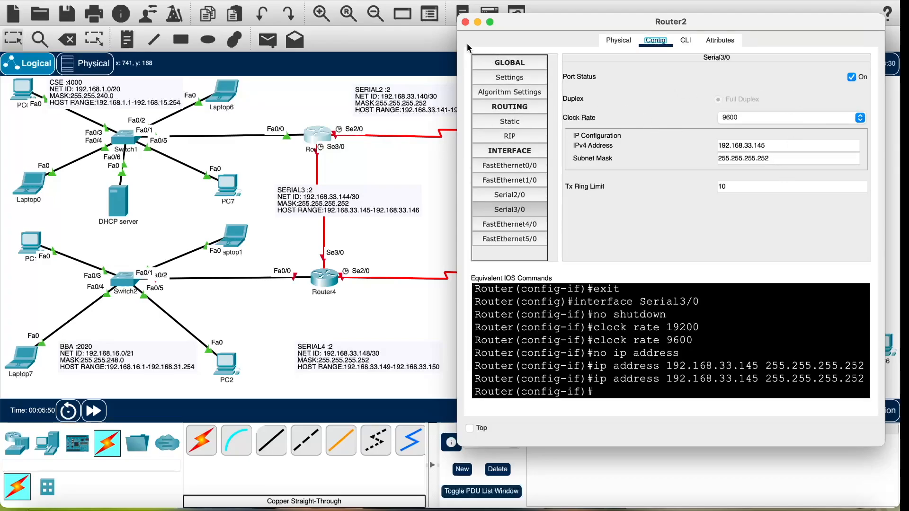
pyautogui.click(464, 22)
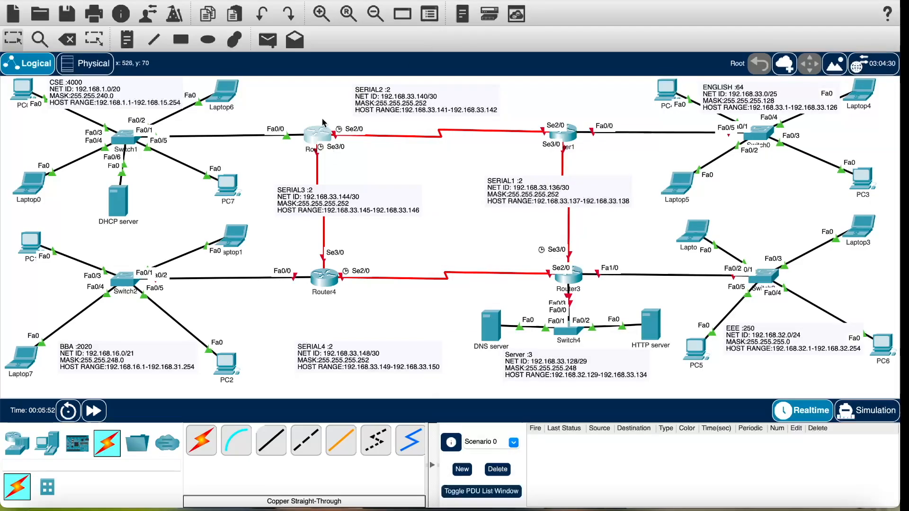
pyautogui.moveTo(322, 134)
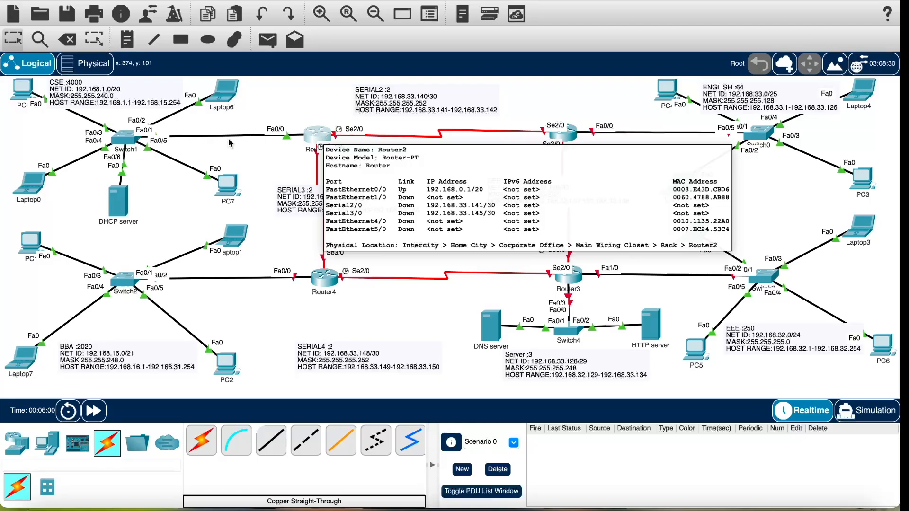
# - Turn on the DHCP server's DHCP service, with default gateway 192.168.0.1 and DNS server 192.168.33.130 for serverPool
pyautogui.click(120, 201)
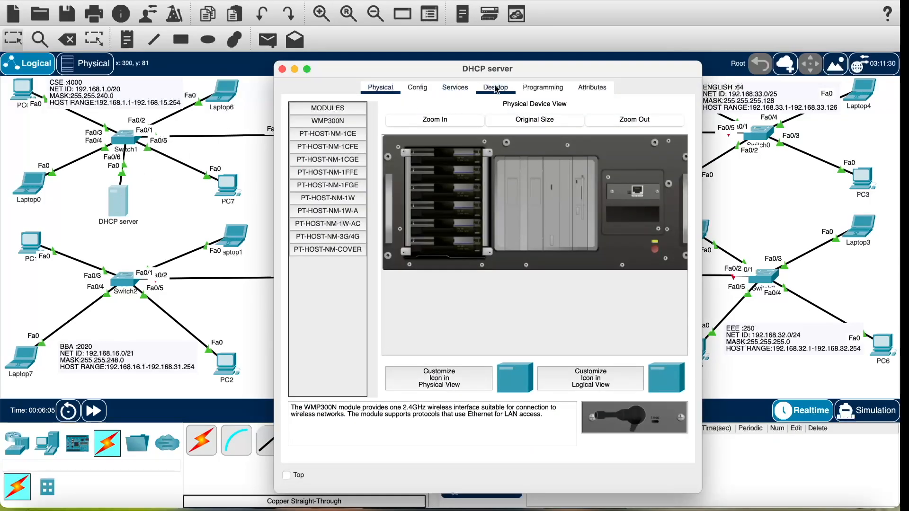
pyautogui.click(456, 89)
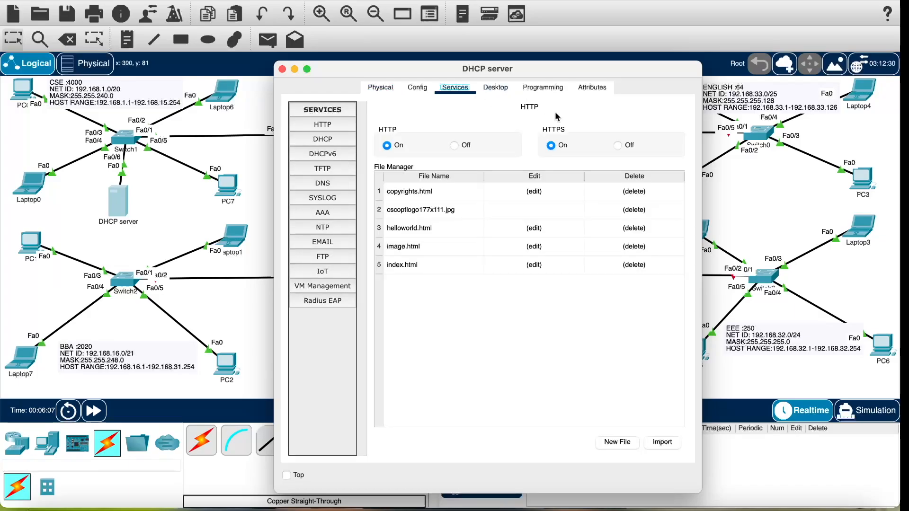
pyautogui.click(337, 141)
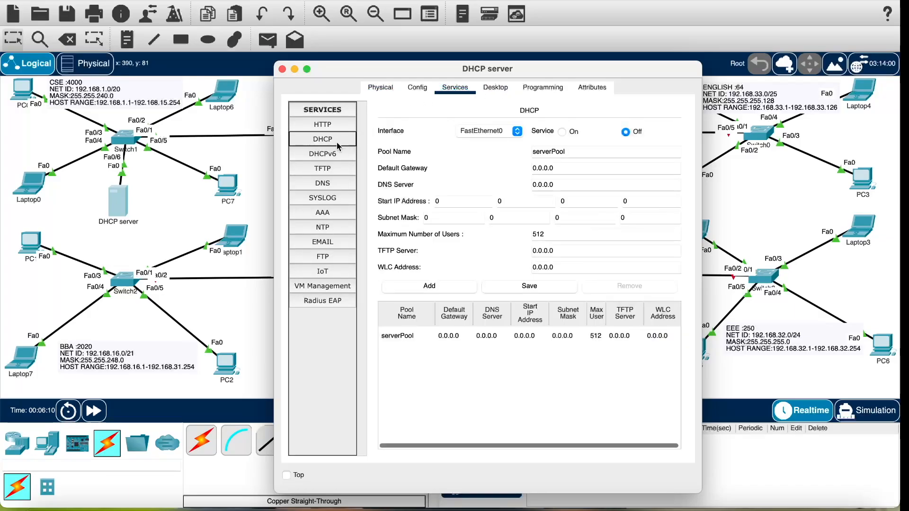
pyautogui.click(561, 164)
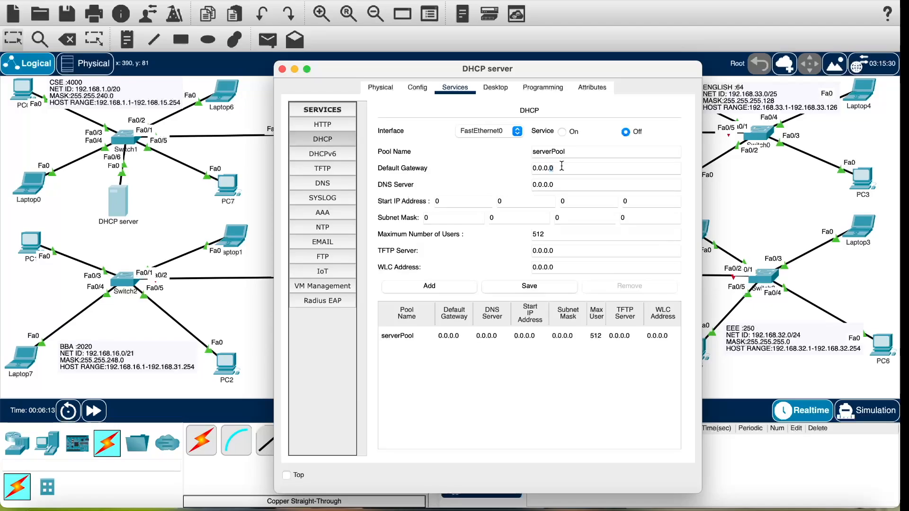
pyautogui.click(562, 132)
pyautogui.doubleClick(566, 171)
pyautogui.write('192.168.0.1')
pyautogui.doubleClick(580, 185)
pyautogui.write('192.168.33.130')
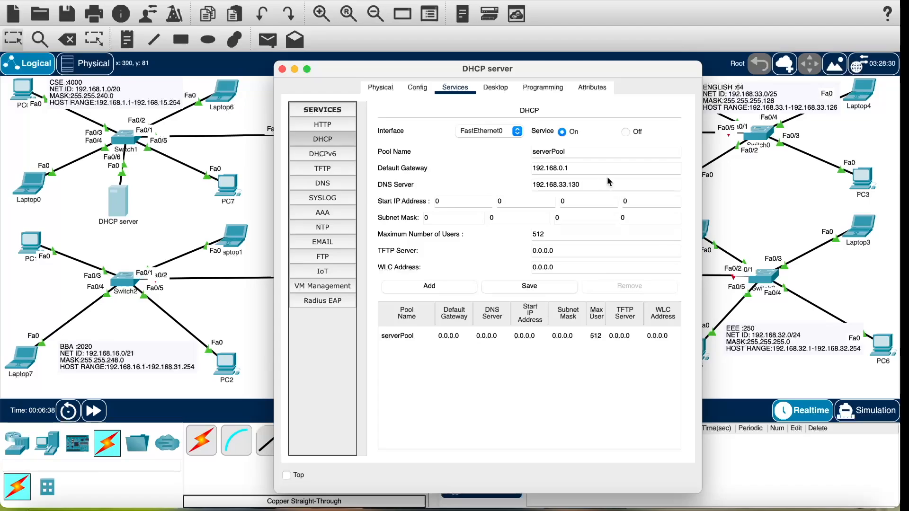
# - Set the start IP address of serverPool to 192.168.0.10
pyautogui.click(491, 179)
pyautogui.click(468, 198)
pyautogui.write('192')
pyautogui.press('Tab')
pyautogui.write('168')
pyautogui.click(638, 198)
pyautogui.press('BackSpace')
pyautogui.write('10')
# - Set the subnet mask of serverPool to 255.255.240.0
pyautogui.press('BackSpace')
pyautogui.write('255')
pyautogui.click(503, 219)
pyautogui.press('BackSpace')
pyautogui.write('255')
pyautogui.click(587, 220)
pyautogui.write('255')
pyautogui.press('BackSpace')
pyautogui.press('BackSpace')
# - Set serverPool's maximum number of users to 4000 and save the pool
pyautogui.doubleClick(548, 234)
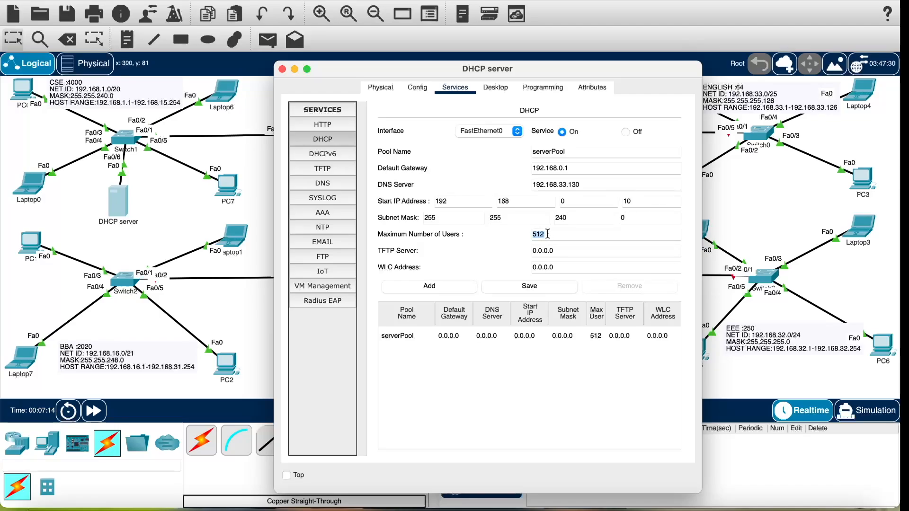
pyautogui.write('4000')
pyautogui.click(490, 245)
pyautogui.click(458, 285)
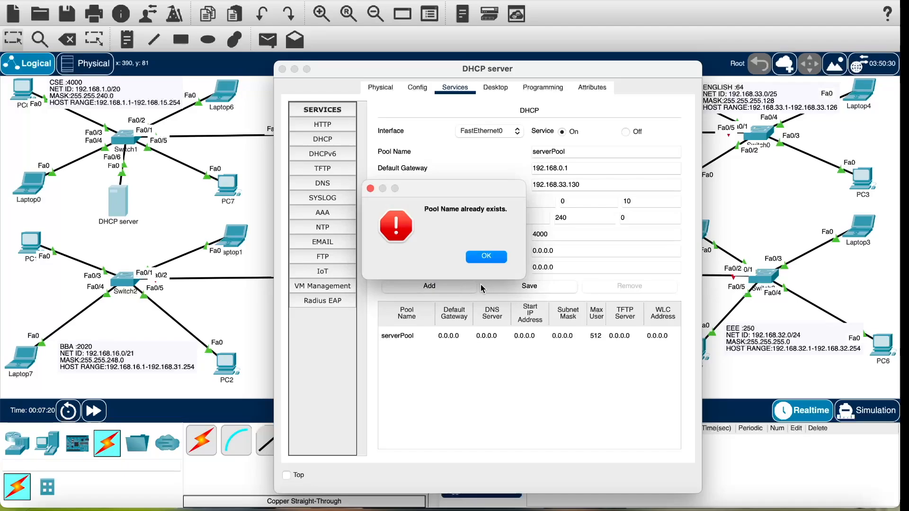
pyautogui.click(501, 259)
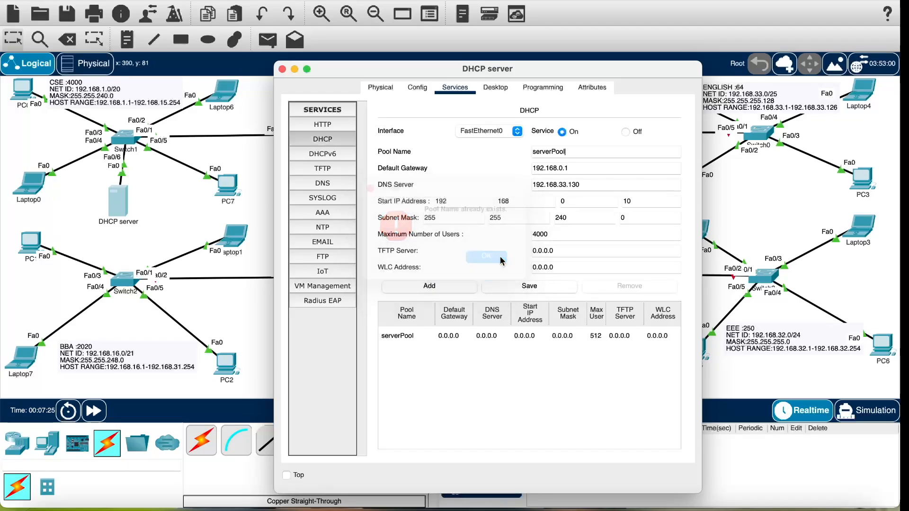
pyautogui.click(527, 292)
pyautogui.click(438, 289)
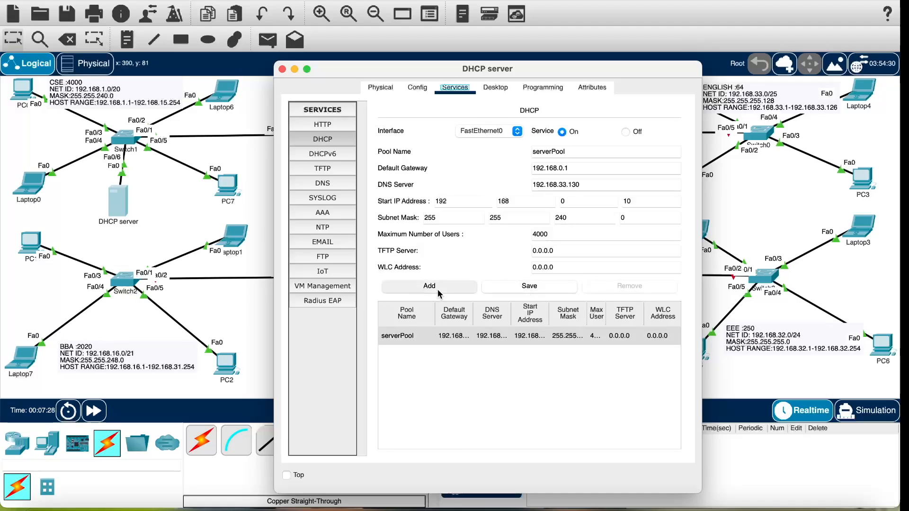
pyautogui.click(485, 258)
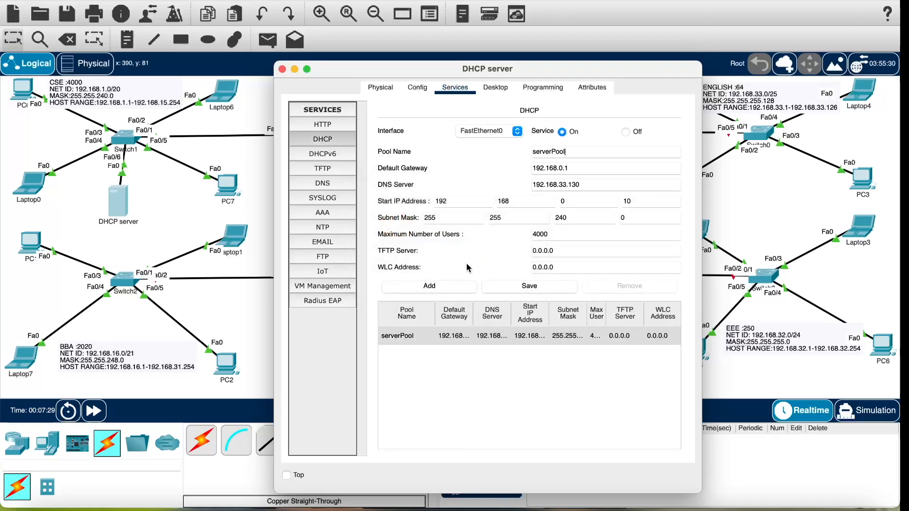
pyautogui.click(557, 339)
pyautogui.click(559, 289)
# - View the DHCP server's own IP configuration and close the server window
pyautogui.click(505, 87)
pyautogui.click(350, 122)
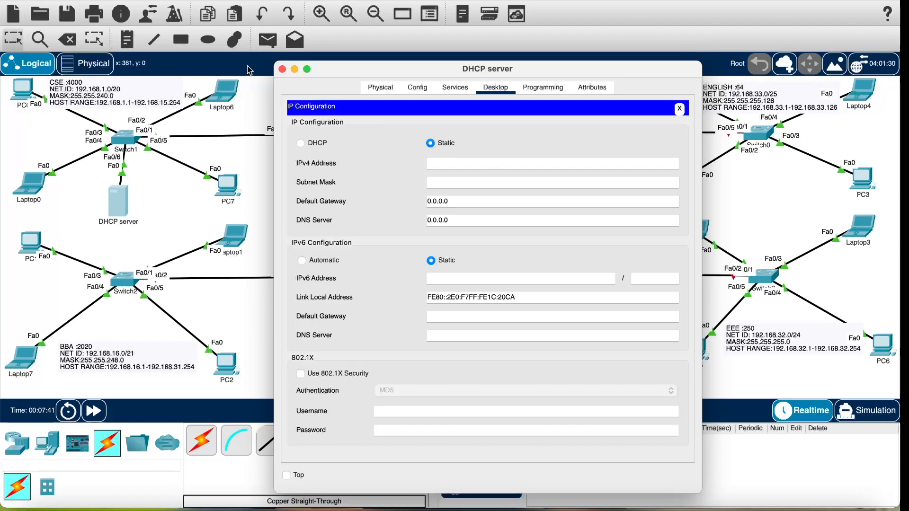
pyautogui.click(282, 70)
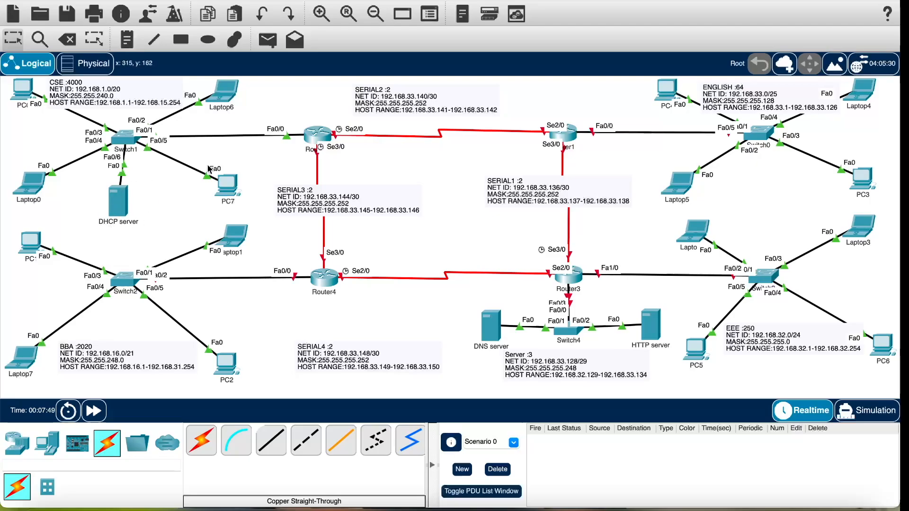
# - Try to obtain Laptop6's IP configuration through DHCP, switch it back to Static and close the laptop window
pyautogui.click(228, 100)
pyautogui.click(474, 87)
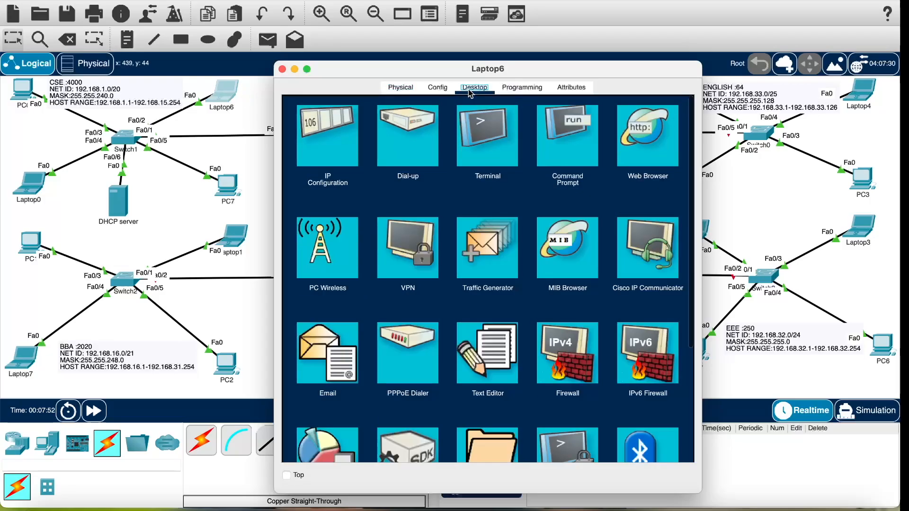
pyautogui.click(327, 138)
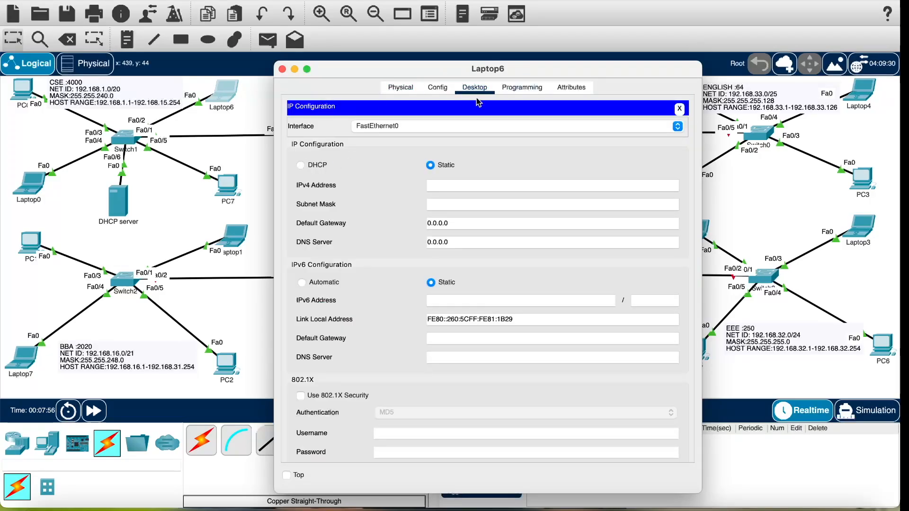
pyautogui.click(282, 70)
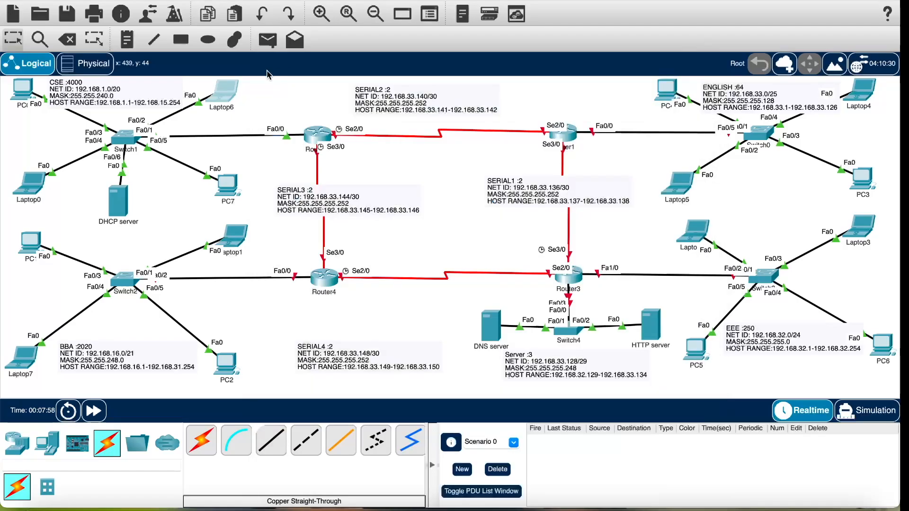
pyautogui.click(236, 88)
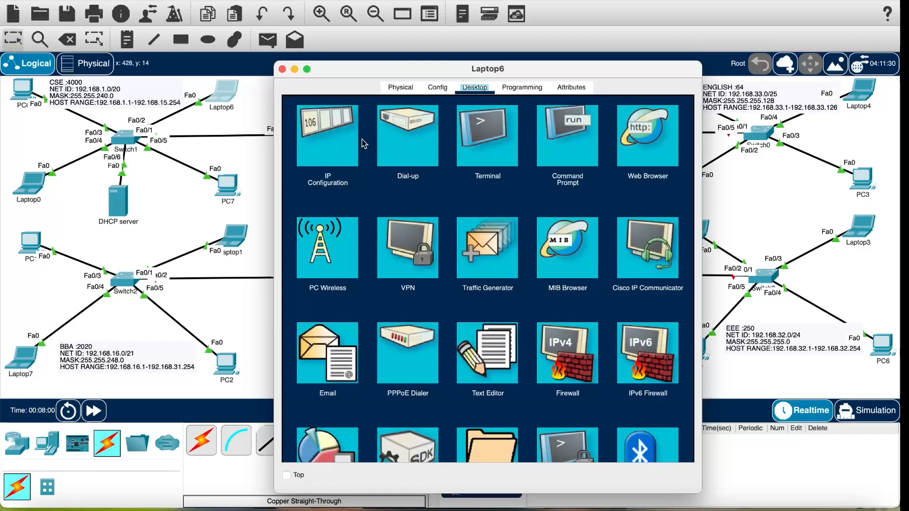
pyautogui.click(339, 136)
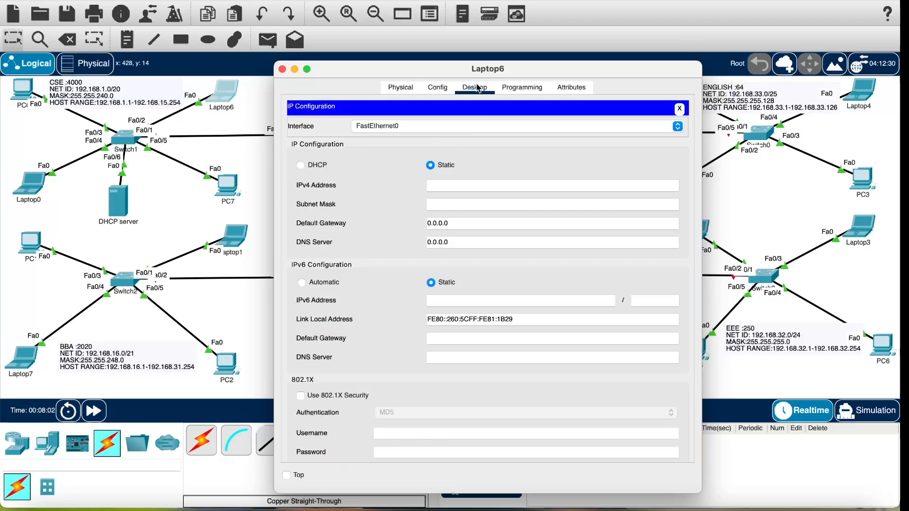
pyautogui.click(302, 167)
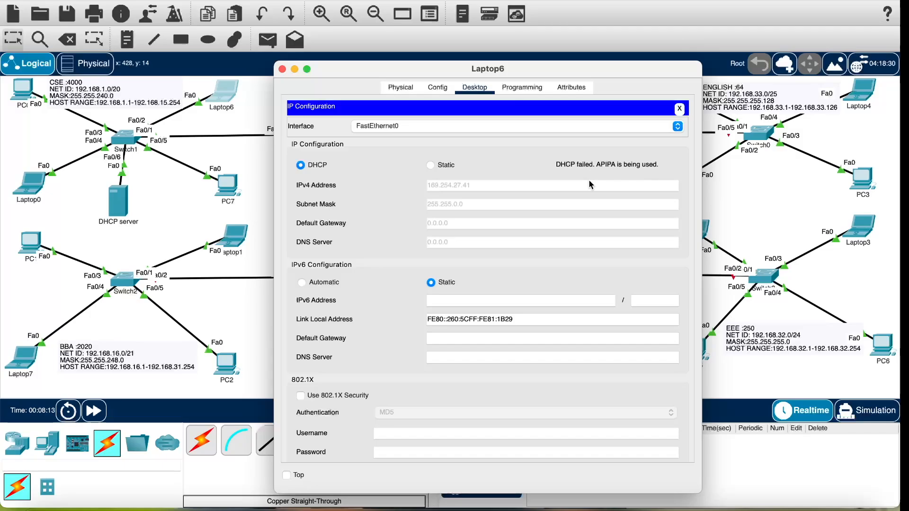
pyautogui.click(431, 169)
pyautogui.click(282, 69)
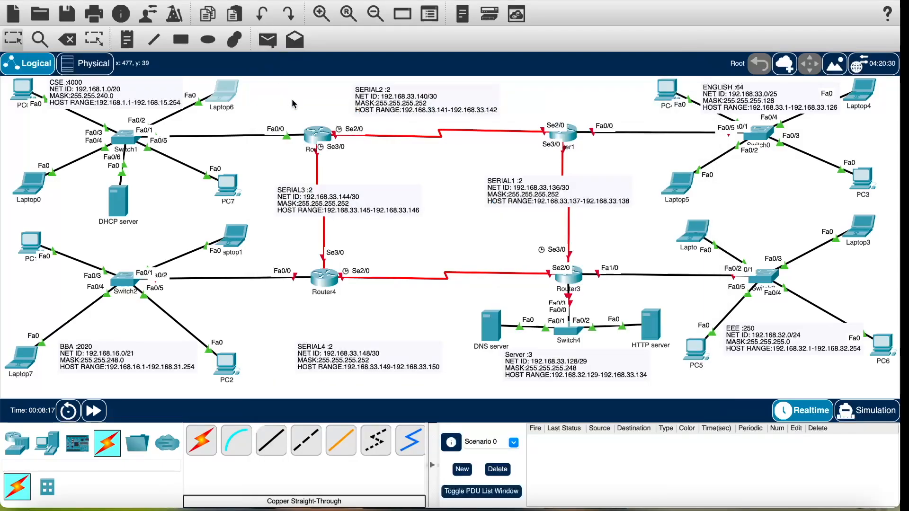
# - Give the DHCP server the static IPv4 address 192.168.0.2 with subnet mask 255.255.240.0
pyautogui.click(119, 201)
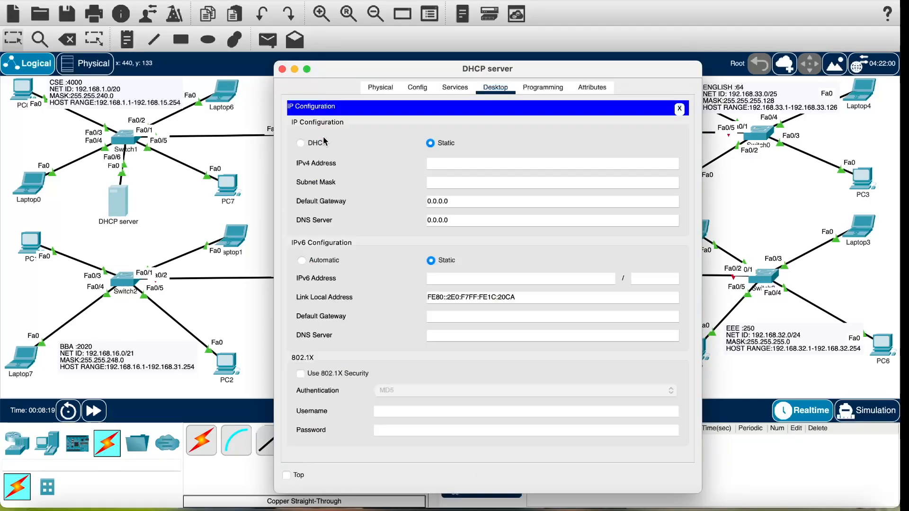
pyautogui.click(327, 137)
pyautogui.write('192.168.0.2')
pyautogui.click(487, 183)
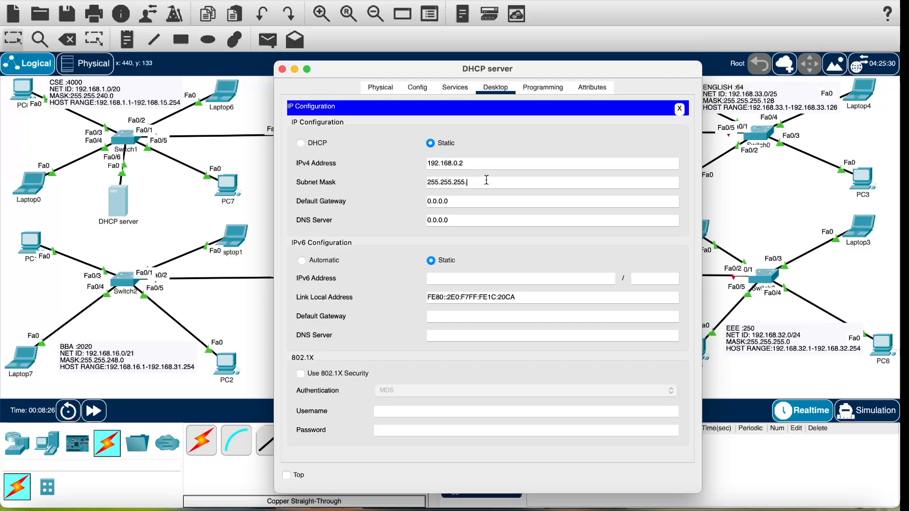
pyautogui.press('BackSpace')
pyautogui.click(489, 201)
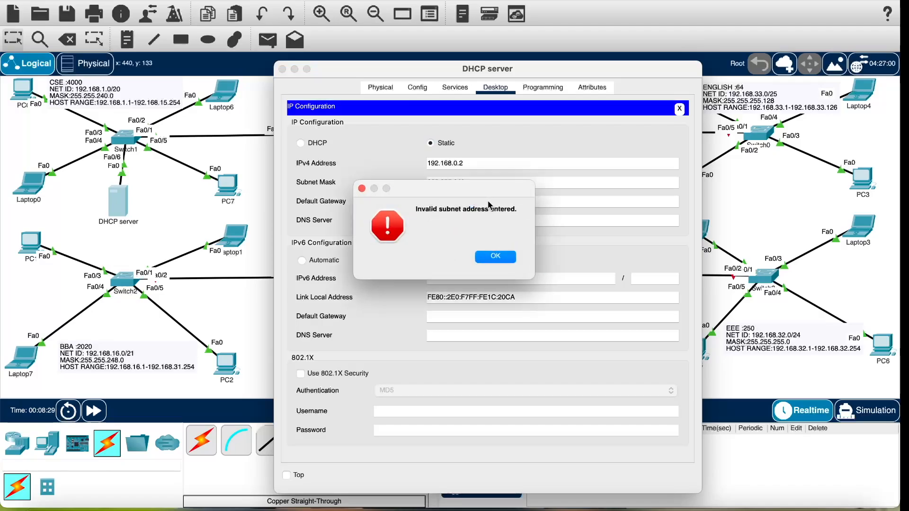
pyautogui.click(504, 258)
pyautogui.click(500, 164)
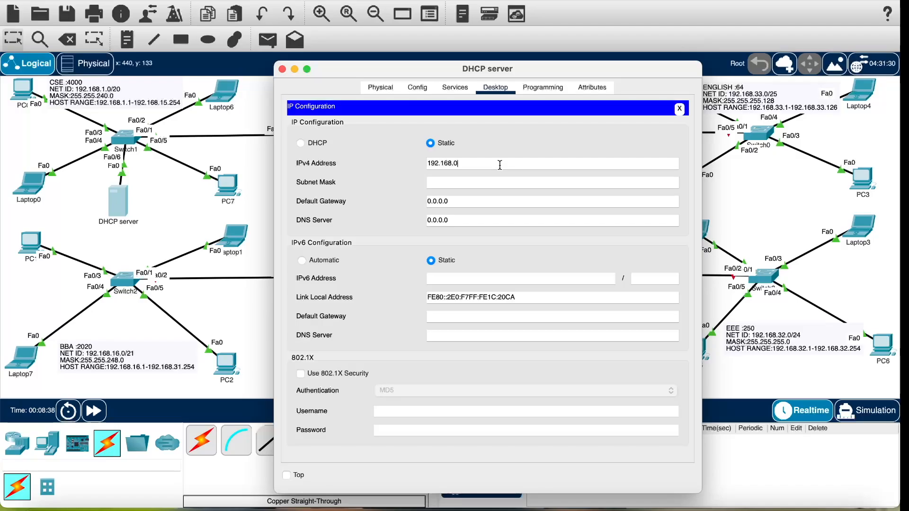
pyautogui.click(502, 187)
# - Set the DHCP server's own default gateway to 192.168.0.1 and its DNS server to 192.168.33.130
pyautogui.tripleClick(493, 202)
pyautogui.write('192.168.0.1')
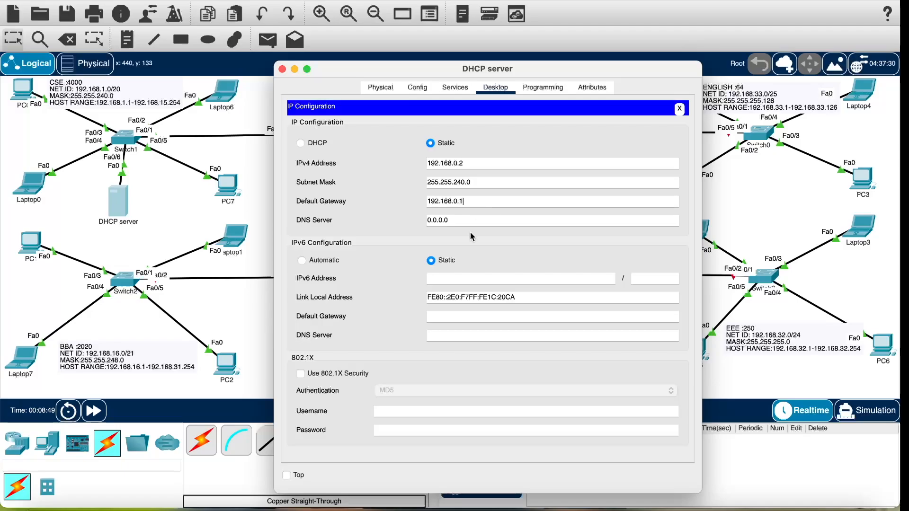
pyautogui.tripleClick(480, 219)
pyautogui.write('192.168.33.130')
# - Review the DHCP service's address pool on the DHCP server and close the server window
pyautogui.click(455, 89)
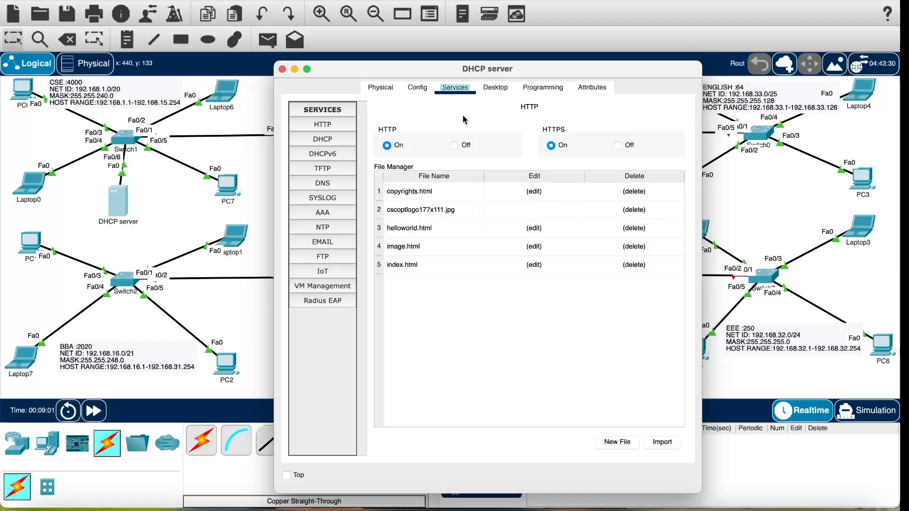
pyautogui.click(343, 141)
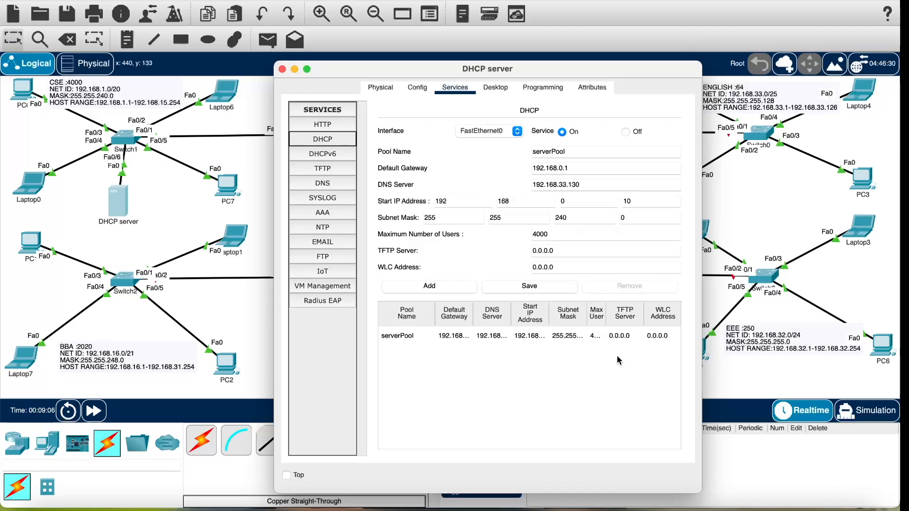
pyautogui.click(282, 69)
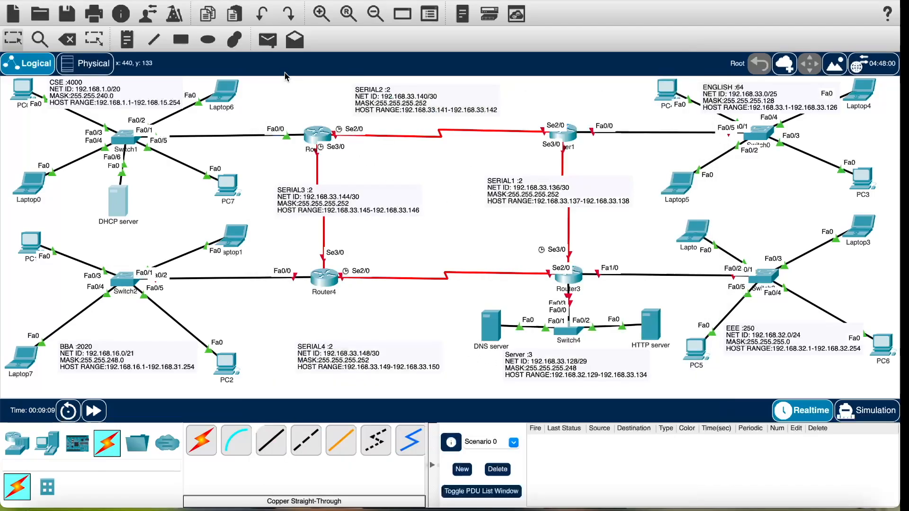
# - Switch Laptop6's IP configuration to DHCP so it requests an address, and close the laptop window
pyautogui.click(227, 98)
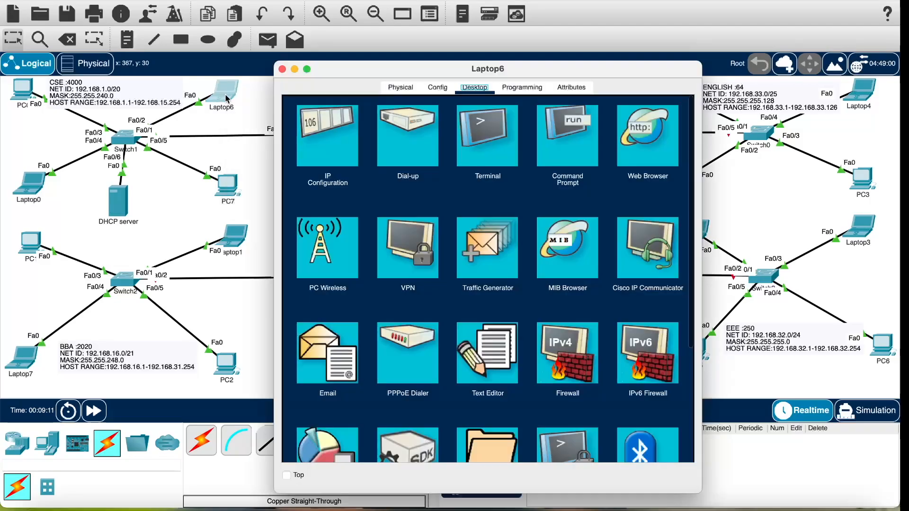
pyautogui.click(342, 147)
pyautogui.click(301, 166)
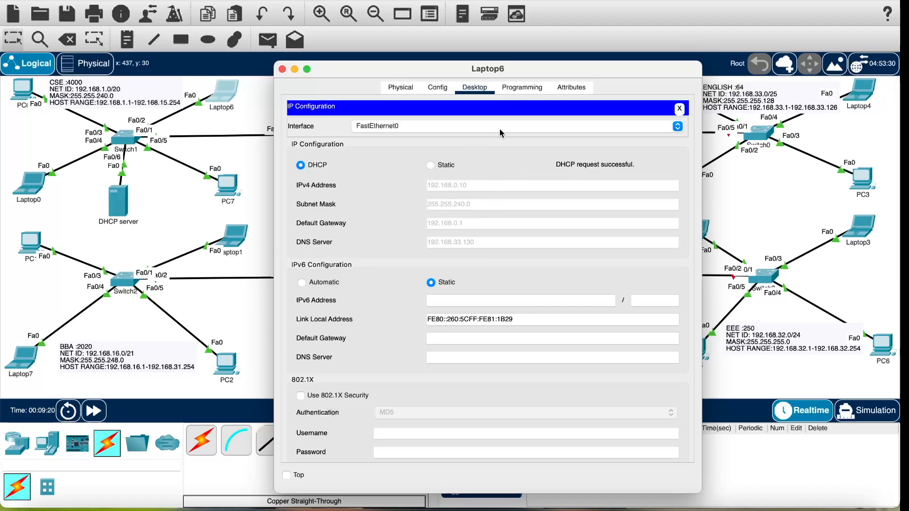
pyautogui.click(283, 69)
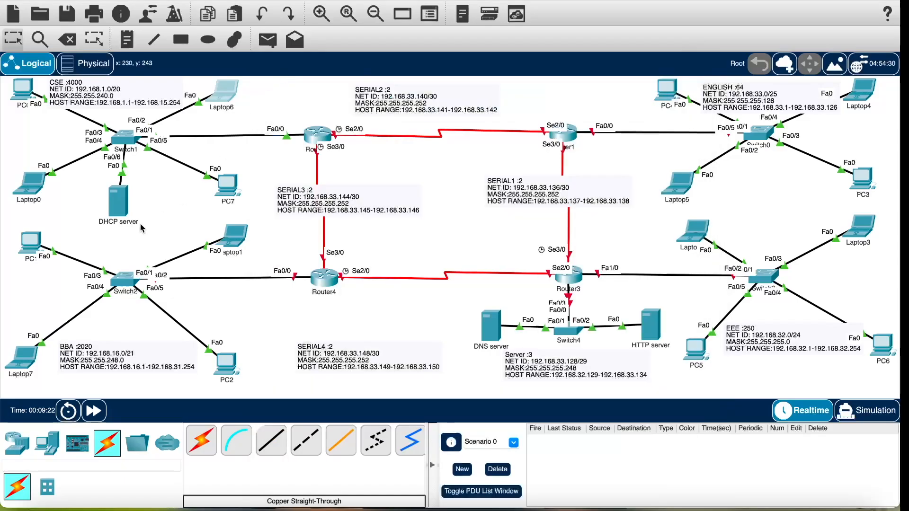
# - Check the start IP address of the DHCP server's serverPool and close the server window
pyautogui.click(119, 202)
pyautogui.click(323, 138)
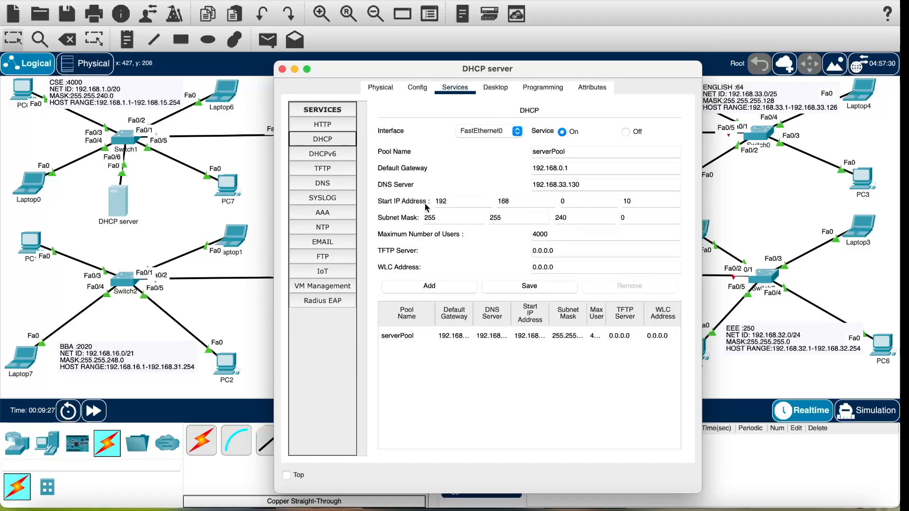
pyautogui.moveTo(648, 201); pyautogui.dragTo(623, 202)
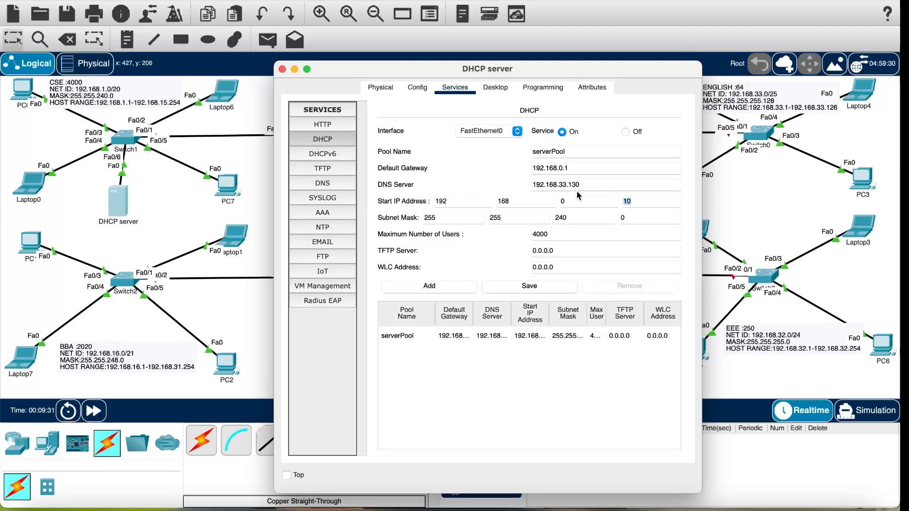
pyautogui.click(461, 163)
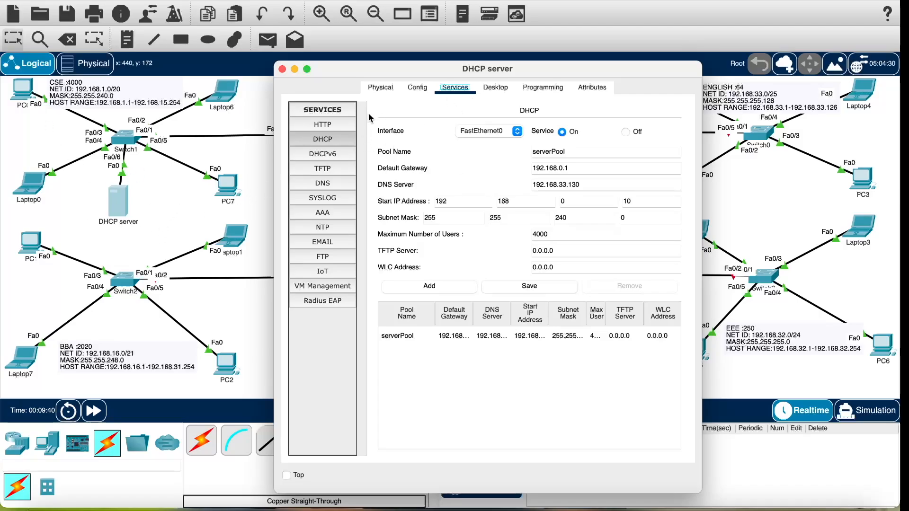
pyautogui.click(282, 69)
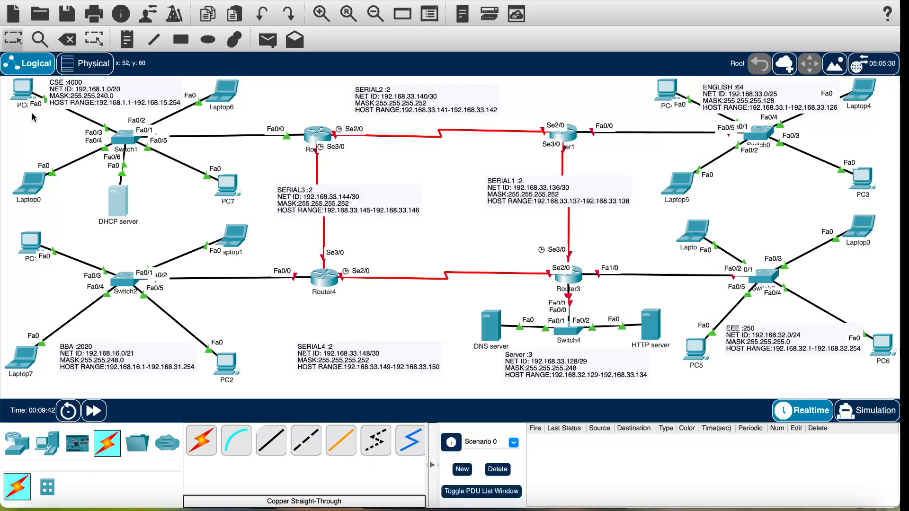
# - Set PC0's IP configuration to DHCP and close its window
pyautogui.click(23, 100)
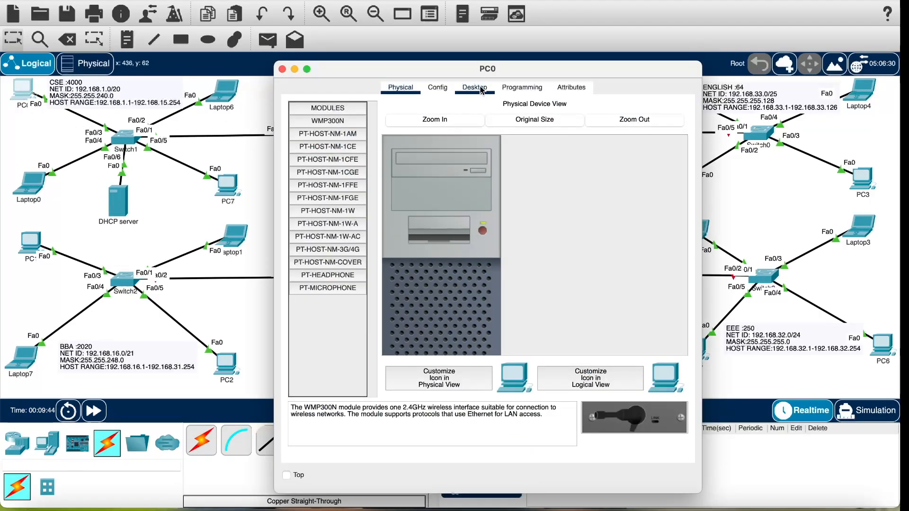
pyautogui.click(475, 88)
pyautogui.click(328, 131)
pyautogui.click(302, 167)
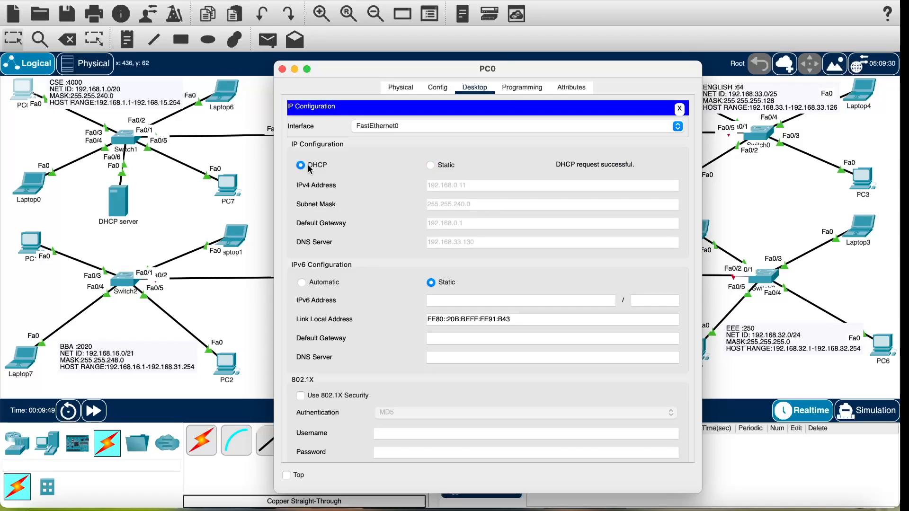
pyautogui.click(282, 69)
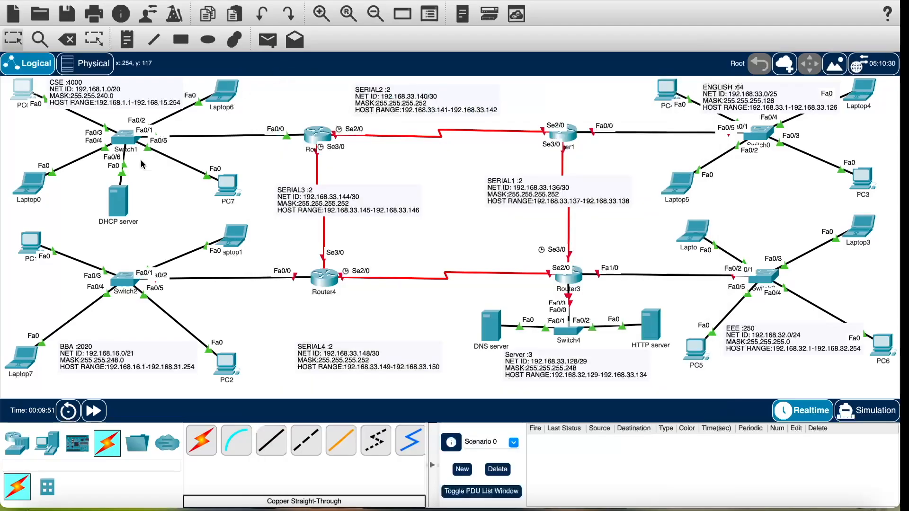
# - Set Laptop0's IP configuration to DHCP and close its window
pyautogui.click(30, 184)
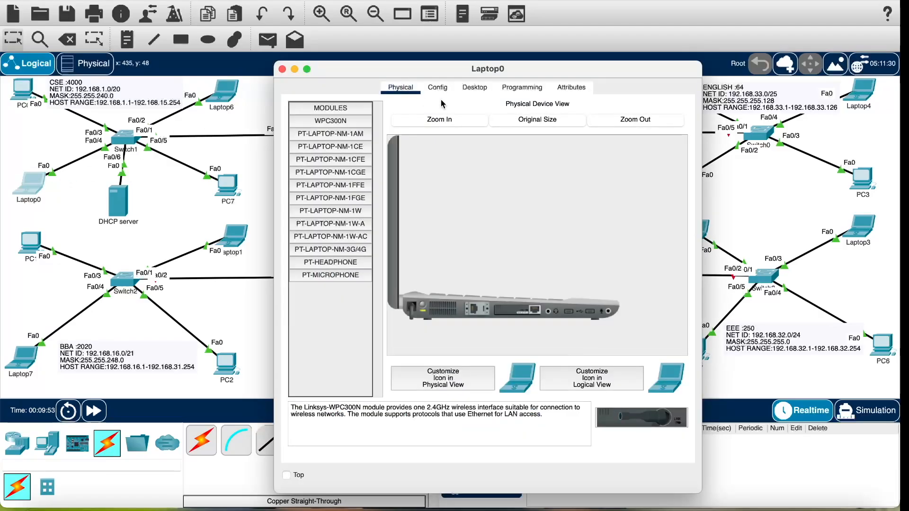
pyautogui.click(476, 90)
pyautogui.click(349, 112)
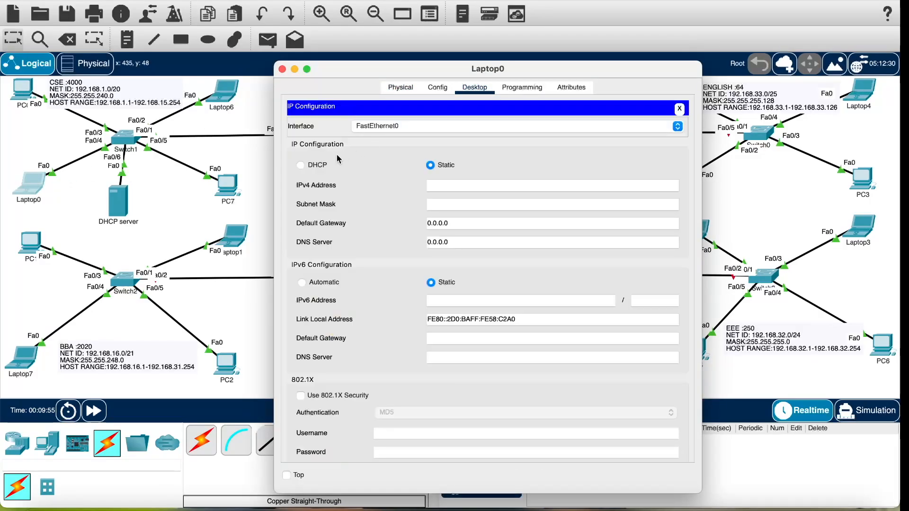
pyautogui.click(301, 168)
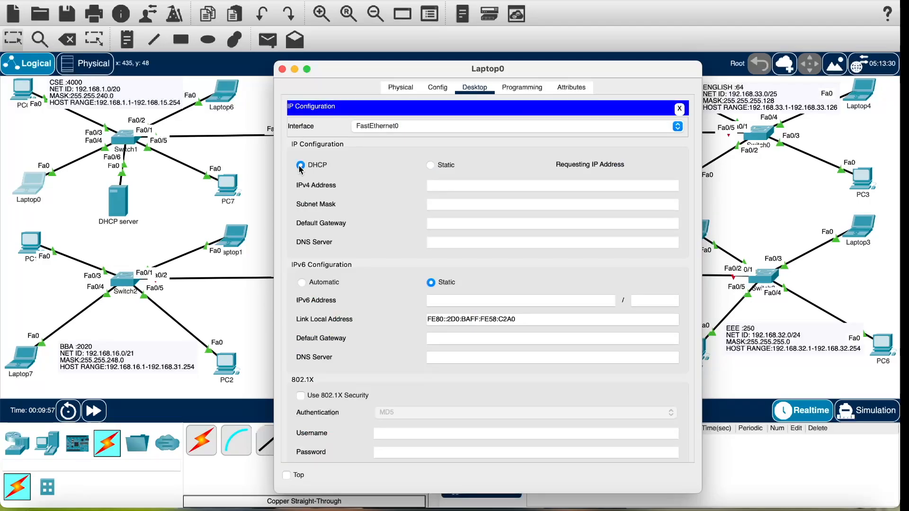
pyautogui.click(282, 70)
# - Set PC7's IP configuration to DHCP and close its window
pyautogui.click(228, 186)
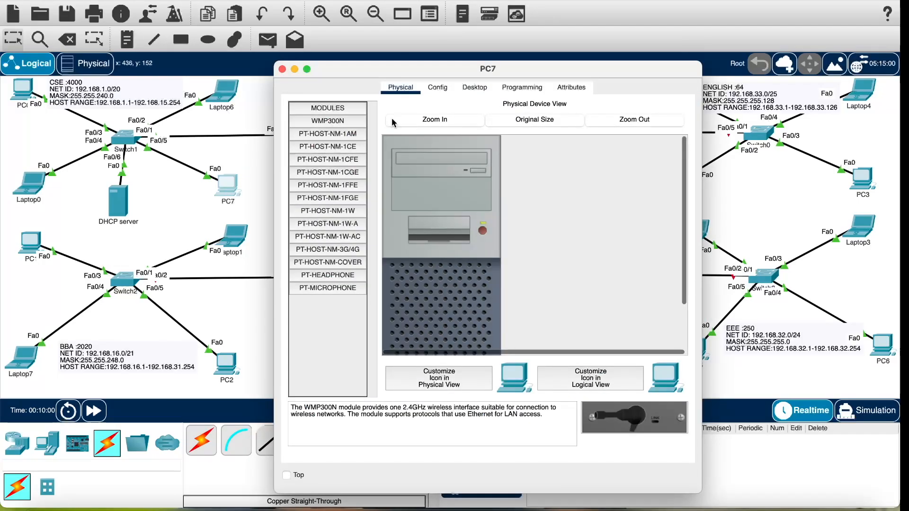
pyautogui.click(460, 92)
pyautogui.click(335, 129)
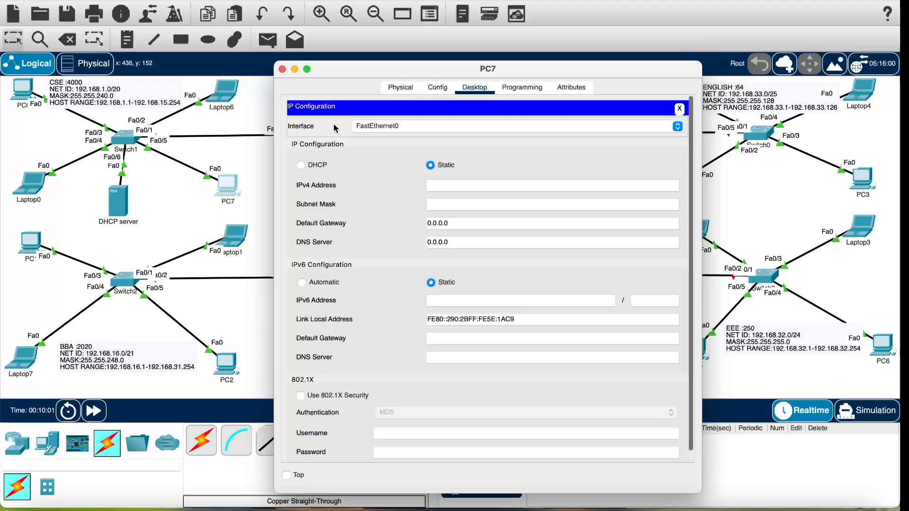
pyautogui.click(306, 164)
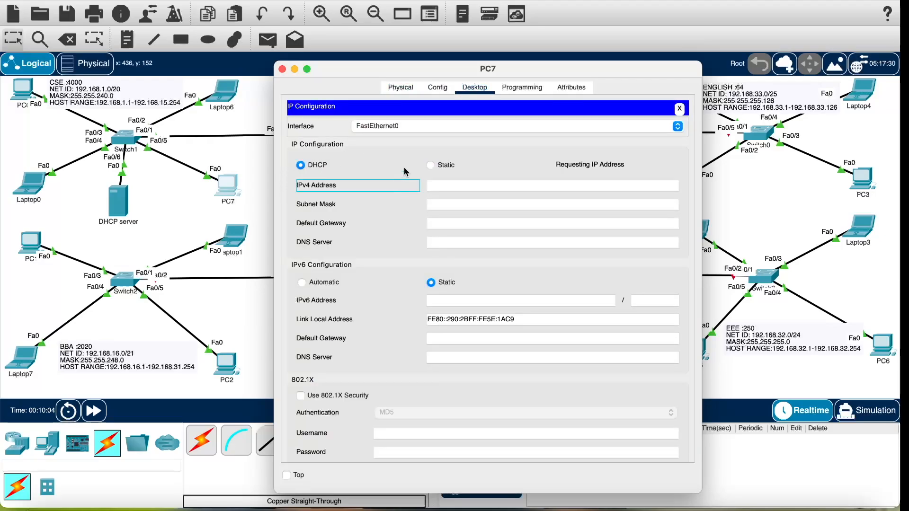
pyautogui.click(282, 69)
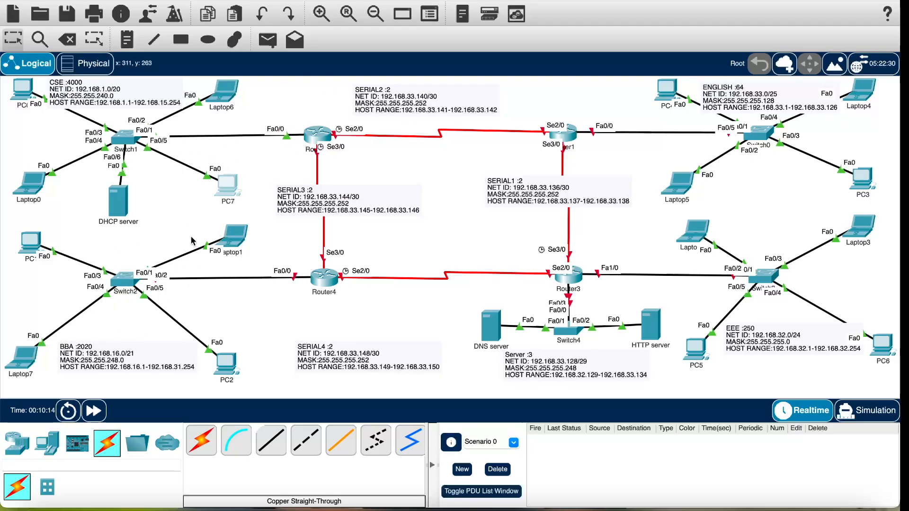
# - Move Laptop7, Laptop1 and PC2 slightly closer to Switch2 in the BBA network
pyautogui.click(146, 348)
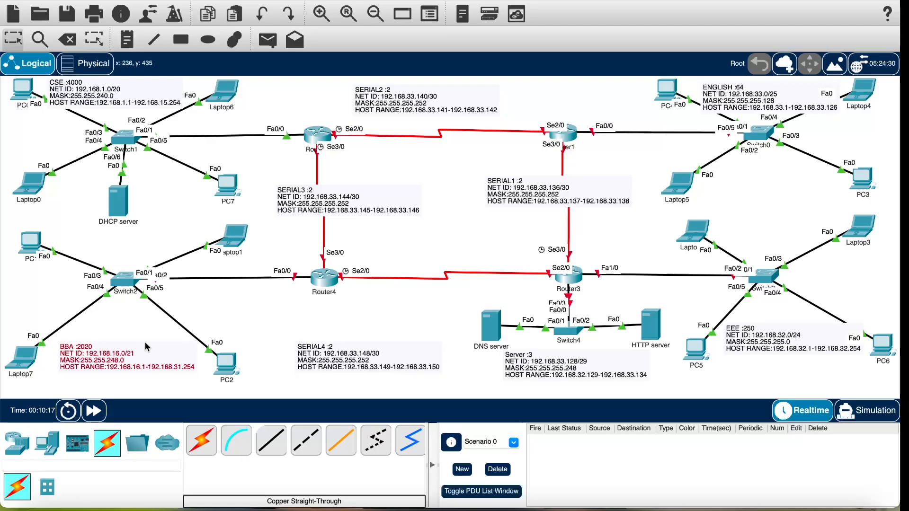
pyautogui.click(145, 344)
pyautogui.click(152, 335)
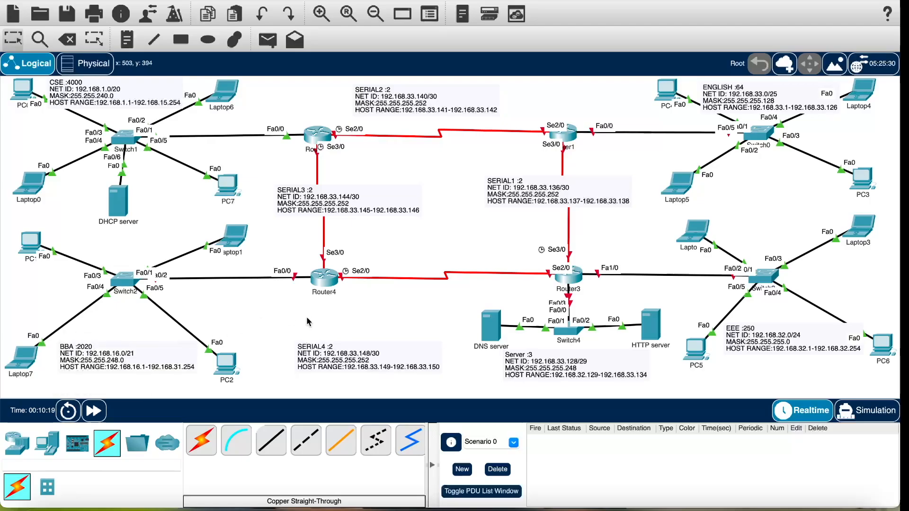
pyautogui.moveTo(37, 361); pyautogui.dragTo(47, 351)
pyautogui.moveTo(226, 244); pyautogui.dragTo(206, 241)
pyautogui.moveTo(228, 360); pyautogui.dragTo(226, 358)
pyautogui.click(260, 336)
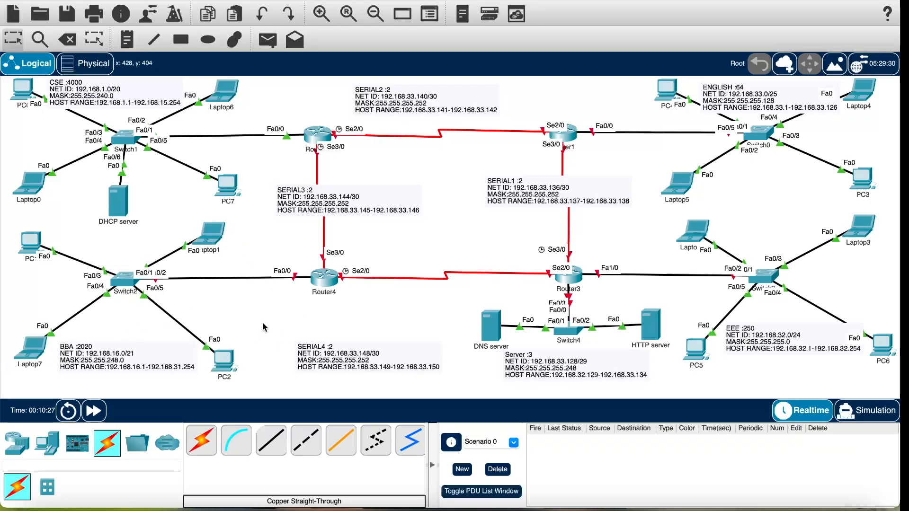
# - Open Router4's command line and enter global configuration mode with en and config t
pyautogui.click(326, 278)
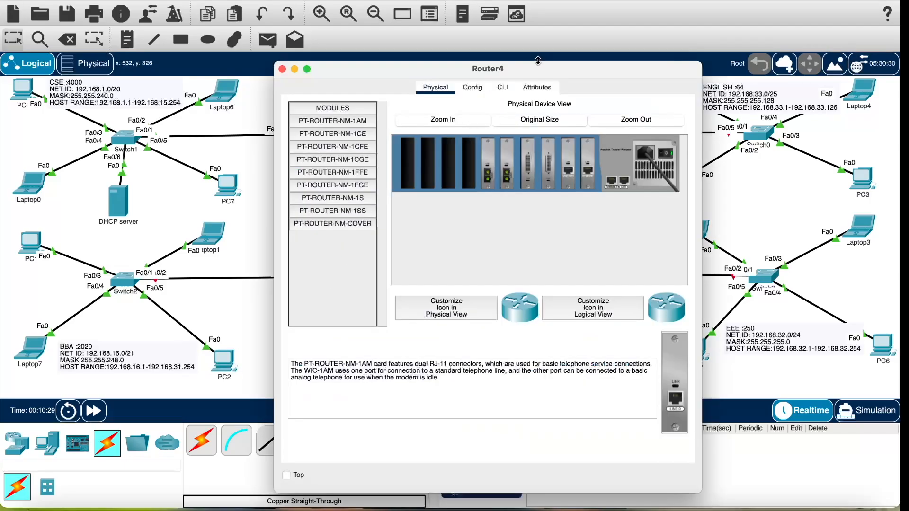
pyautogui.click(502, 88)
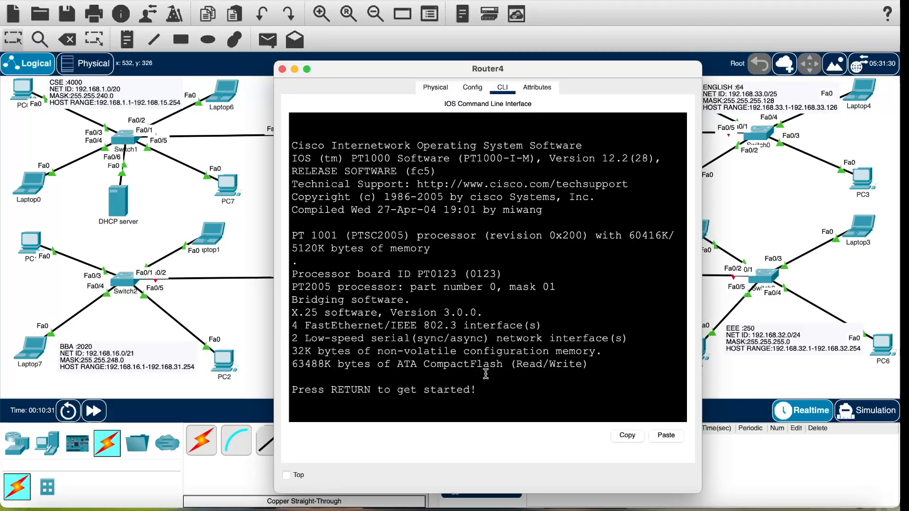
pyautogui.press('Return')
pyautogui.press('Return')
pyautogui.press('Return')
pyautogui.write('en')
pyautogui.press('Return')
pyautogui.press('Return')
pyautogui.write('cong')
pyautogui.press('BackSpace')
pyautogui.write('fig t')
pyautogui.press('Return')
pyautogui.press('Return')
pyautogui.press('Return')
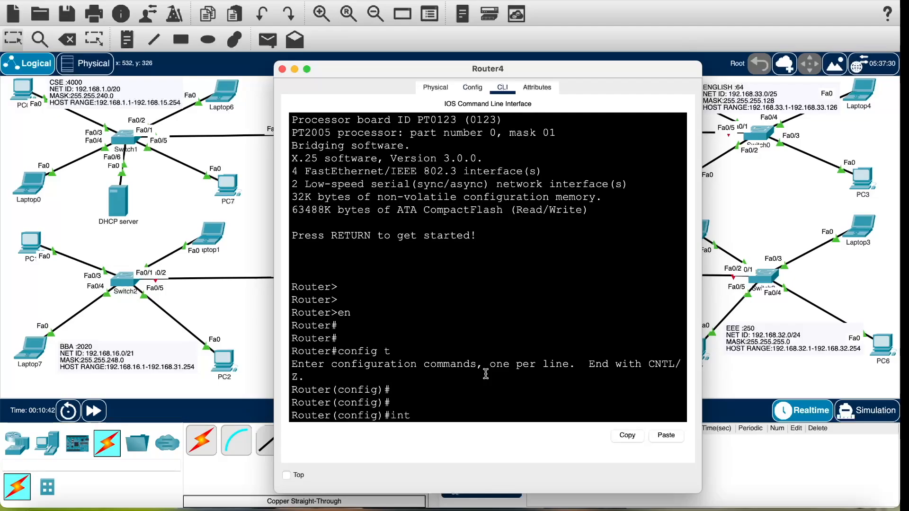
# - Enter configuration of interface fastEthernet 0/0 on Router4, moving the router window off the BBA network diagram
pyautogui.write('int')
pyautogui.press('Tab')
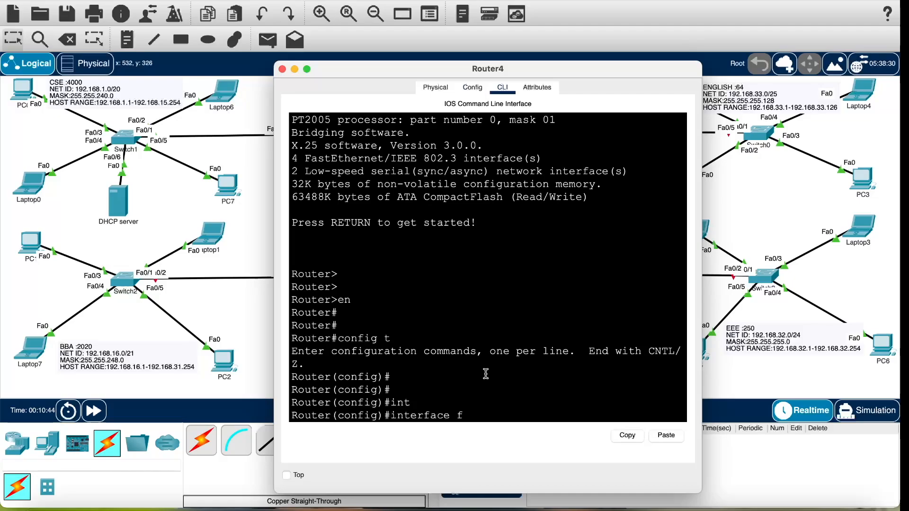
pyautogui.write('f')
pyautogui.press('Tab')
pyautogui.moveTo(567, 76); pyautogui.dragTo(709, 43)
pyautogui.write('0')
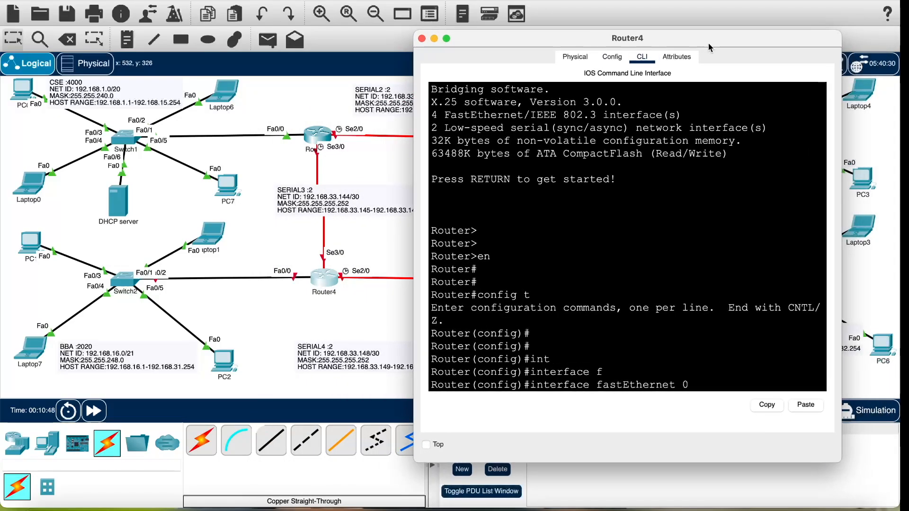
pyautogui.write('/0')
pyautogui.press('Return')
pyautogui.press('Return')
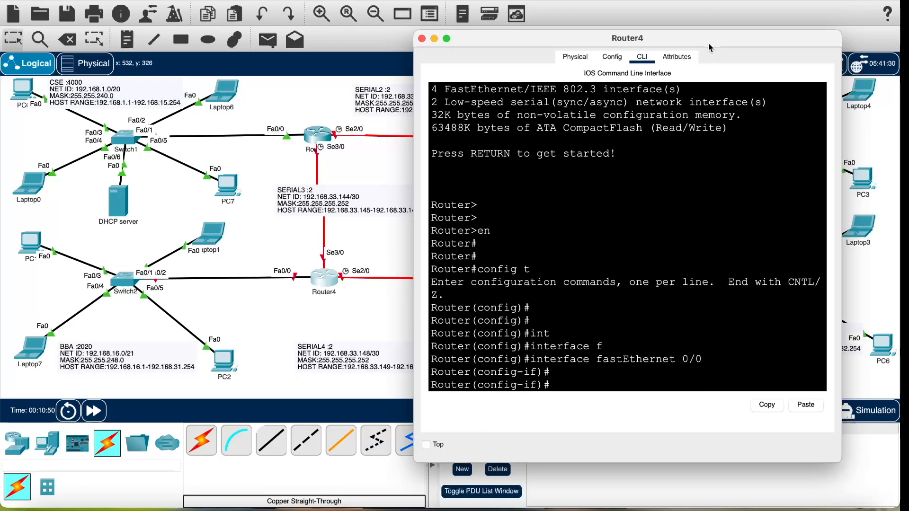
# - Assign IP address 192.168.16.1 with mask 255.255.248.0 to Router4's FastEthernet0/0 interface
pyautogui.write('ip address 1')
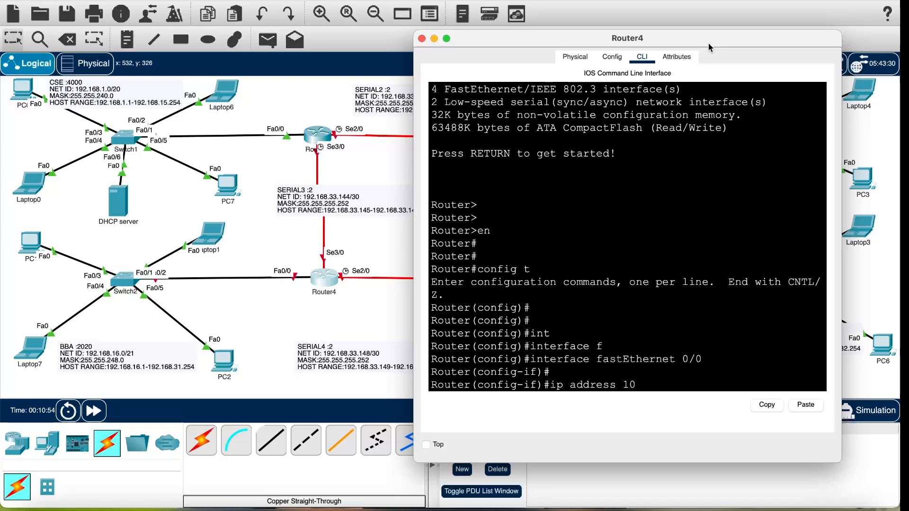
pyautogui.write('92.')
pyautogui.write('168.16.1 255.255')
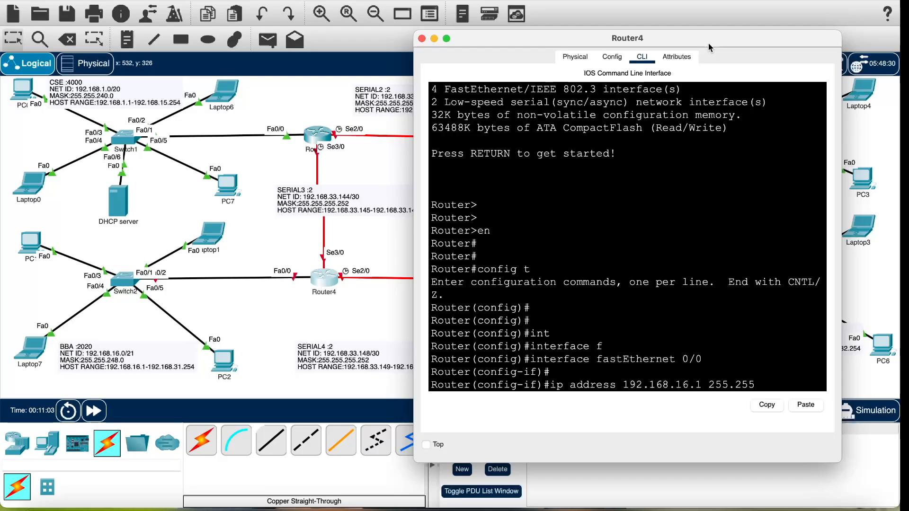
pyautogui.write('.248.0')
pyautogui.press('Return')
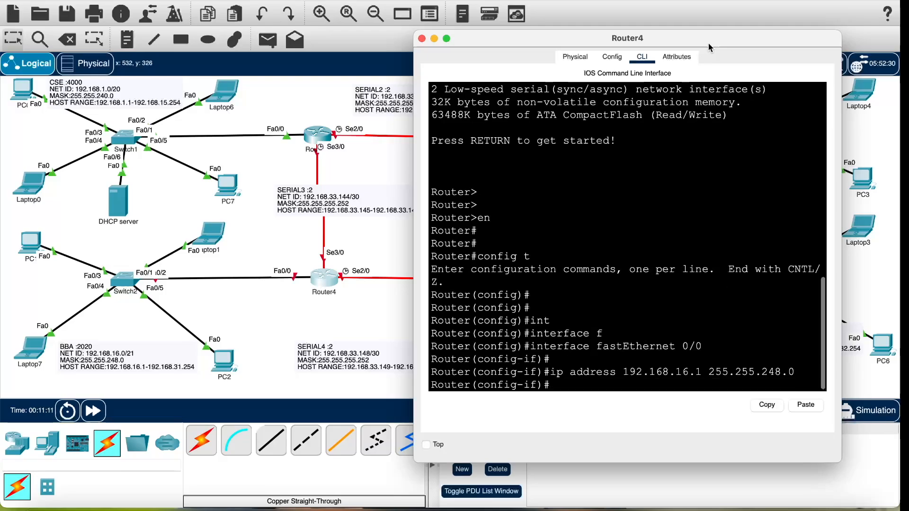
# - Enable Router4's FastEthernet0/0 interface with the no shut command
pyautogui.write('no shut')
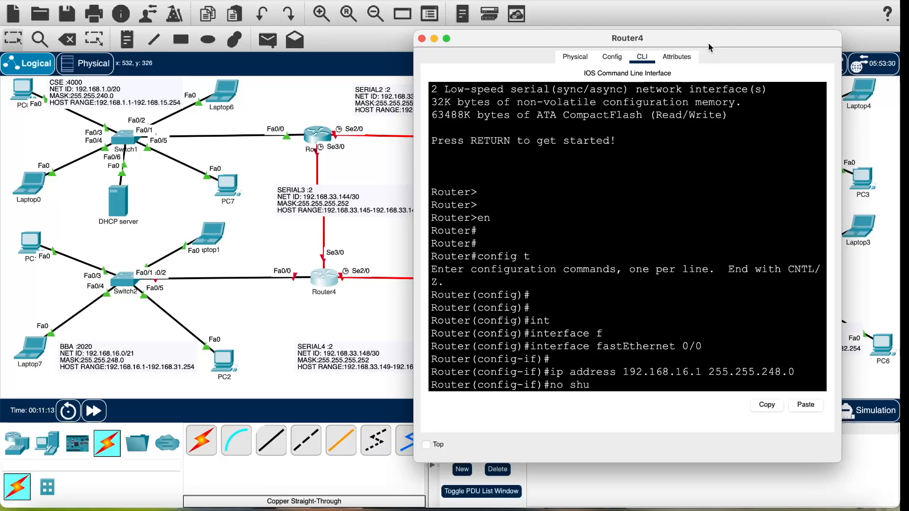
pyautogui.press('Return')
pyautogui.press('Return')
pyautogui.press('Return')
pyautogui.press('Return')
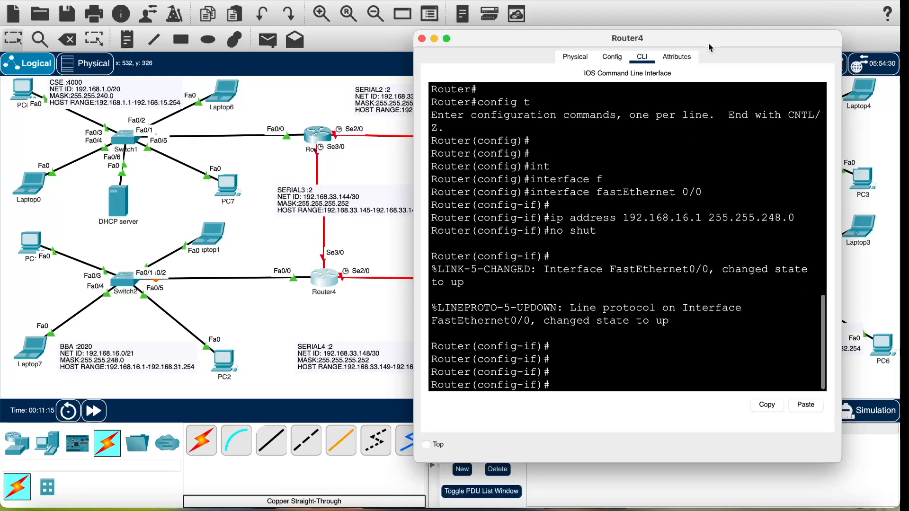
pyautogui.press('Return')
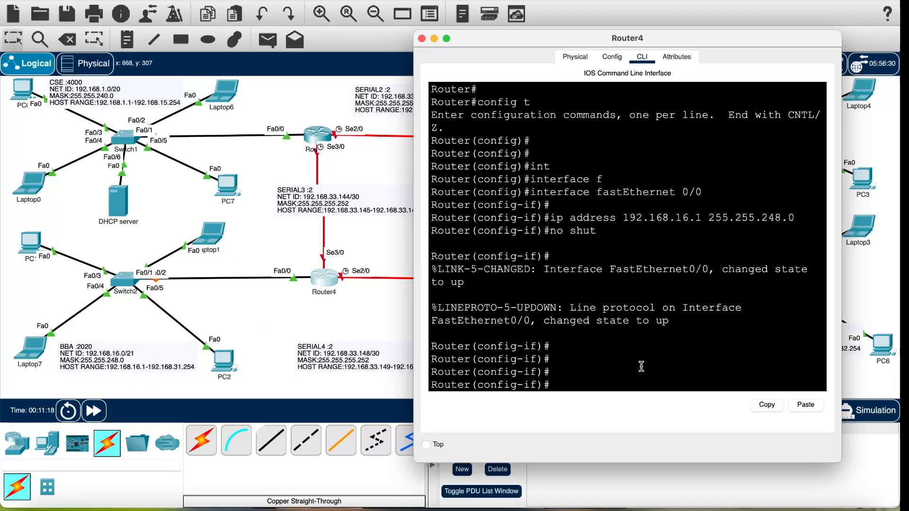
# - Create a DHCP pool named bba on Router4 with network 192.168.16.2 and mask 255.255.248.0
pyautogui.write('ip dhcp pool bba')
pyautogui.press('Return')
pyautogui.write('nw')
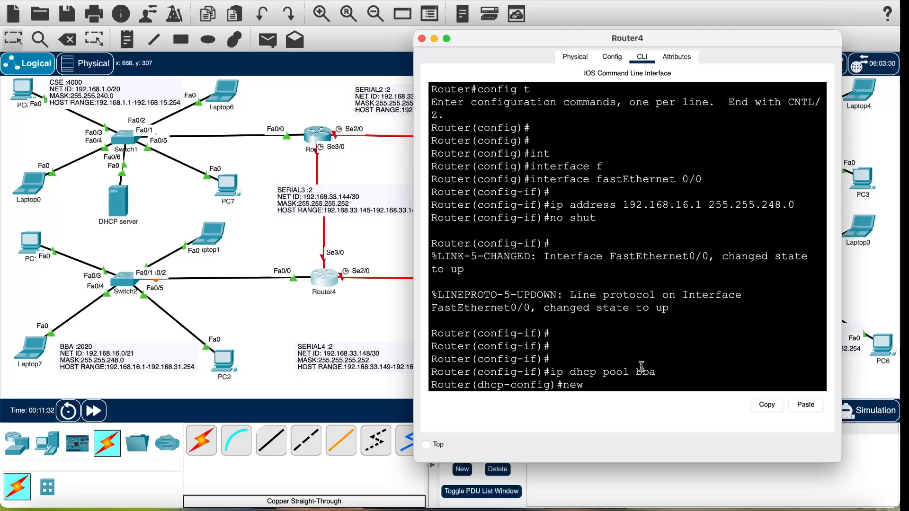
pyautogui.press('Tab')
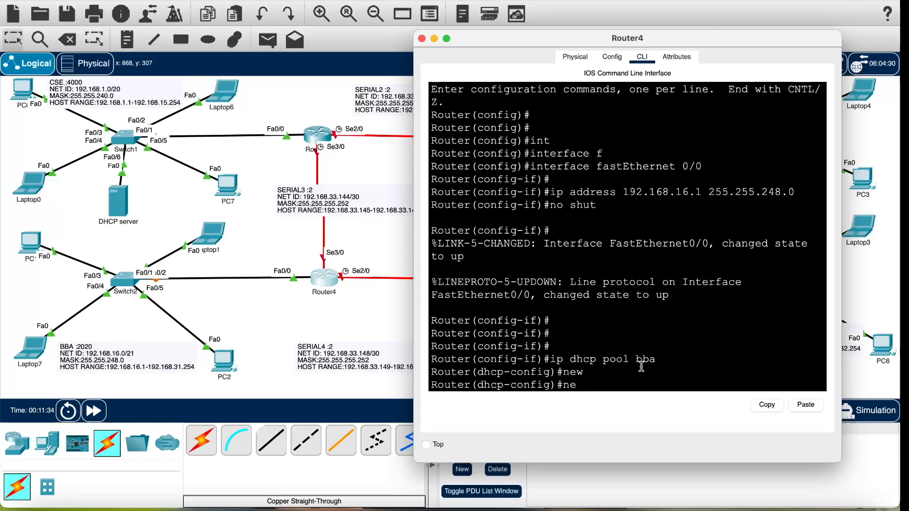
pyautogui.write('t')
pyautogui.press('Tab')
pyautogui.write('2.168')
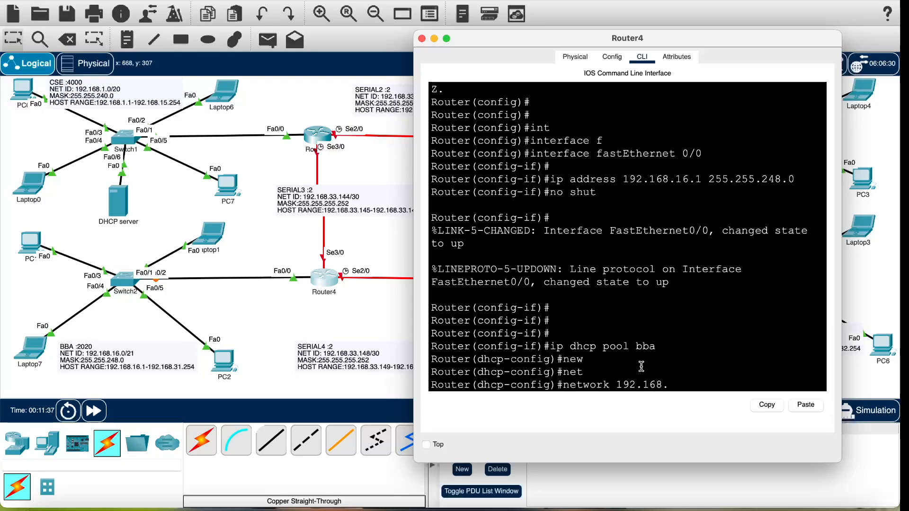
pyautogui.write('.16.2 255.255.240')
pyautogui.press('BackSpace')
pyautogui.write('8')
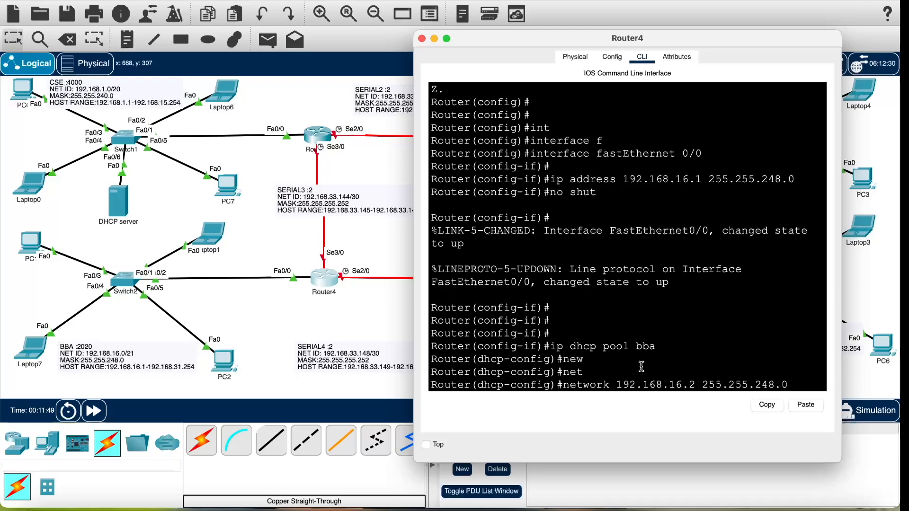
pyautogui.write('.0')
pyautogui.press('Return')
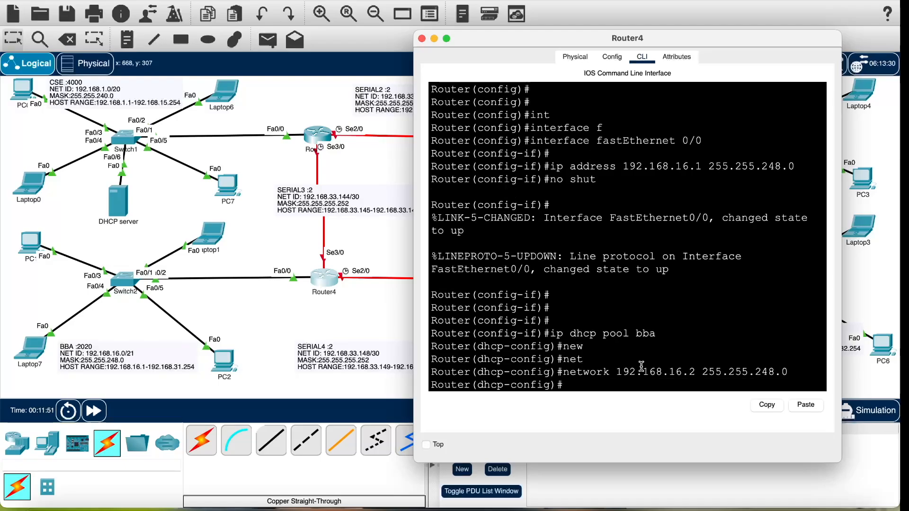
# - Set the bba pool's default router to 192.168.16.1, matching Router4's FastEthernet0/0 address
pyautogui.write('de')
pyautogui.press('Tab')
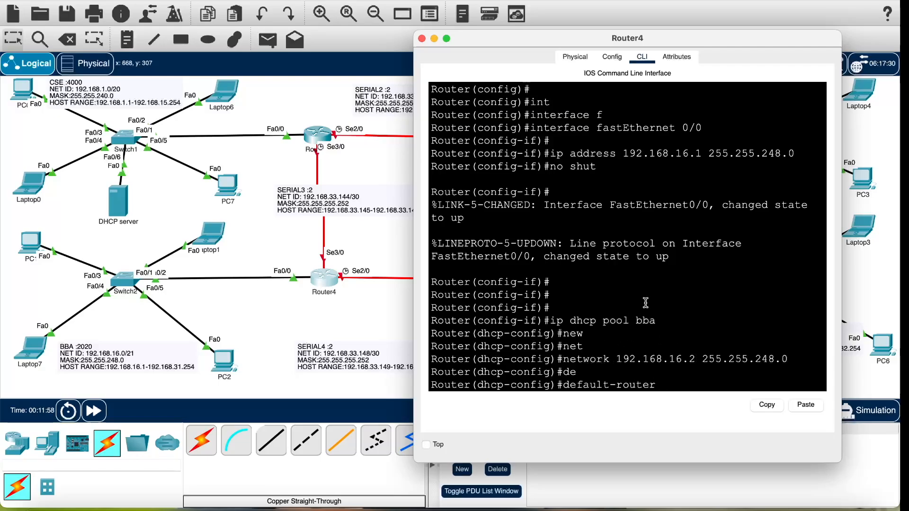
pyautogui.moveTo(702, 154); pyautogui.dragTo(557, 151)
pyautogui.moveTo(698, 355); pyautogui.dragTo(715, 319)
pyautogui.click(709, 370)
pyautogui.press('Tab')
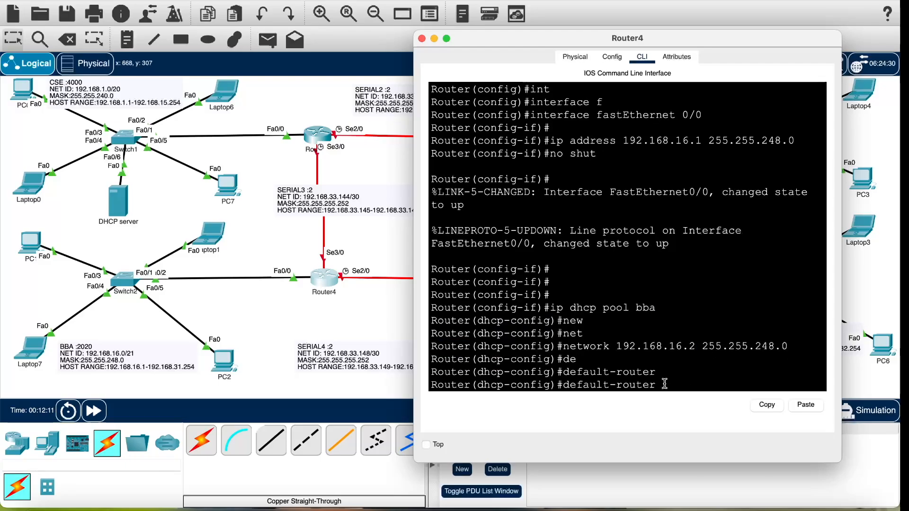
pyautogui.write('192.168.16.1')
pyautogui.moveTo(709, 141); pyautogui.dragTo(548, 146)
pyautogui.click(686, 192)
pyautogui.press('Return')
pyautogui.press('Return')
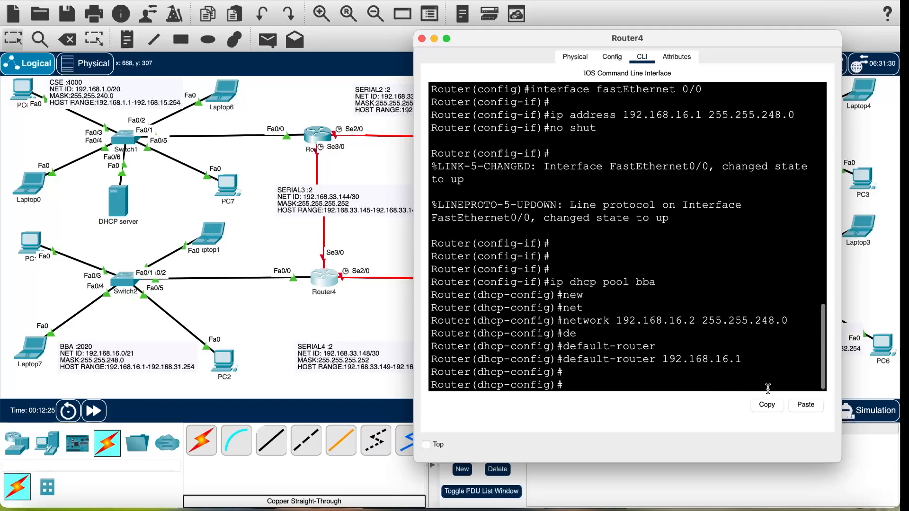
# - Set the bba pool's DNS server to 192.168.33.130
pyautogui.write('dn')
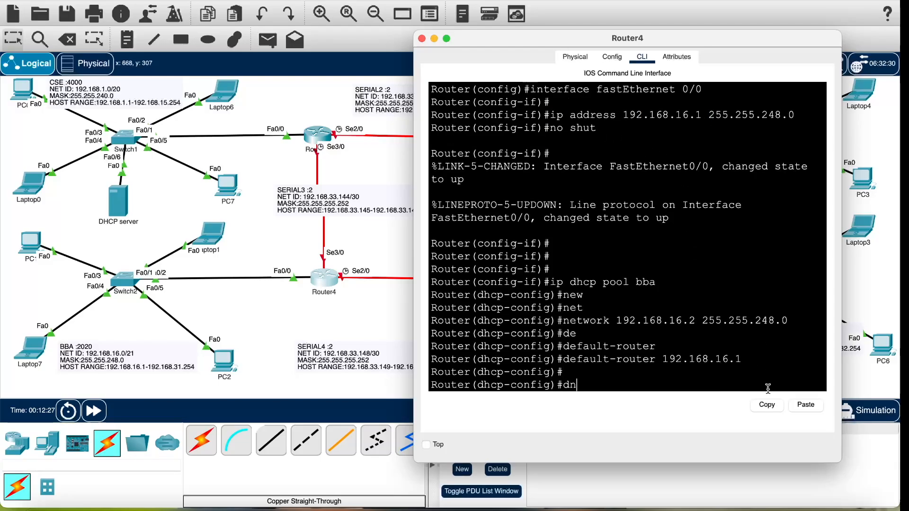
pyautogui.press('Tab')
pyautogui.write('1')
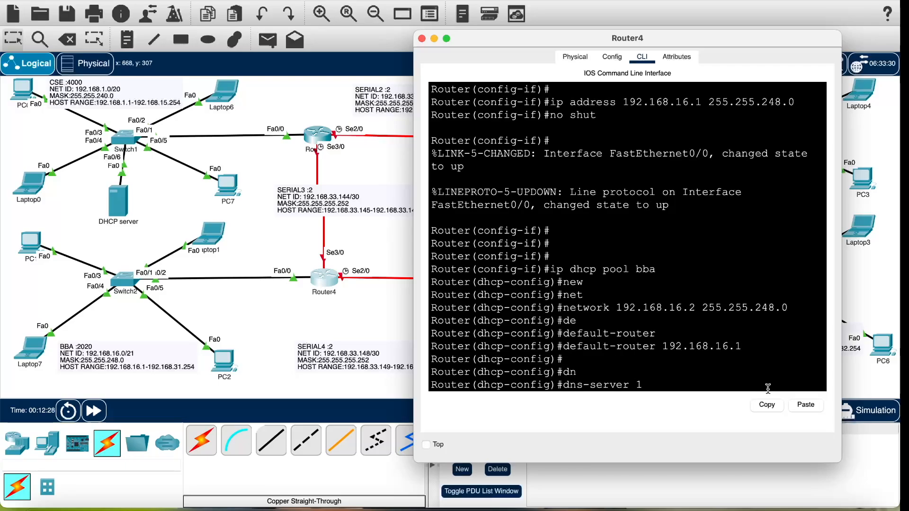
pyautogui.write('92.168.33.0')
pyautogui.press('BackSpace')
pyautogui.write('130')
pyautogui.press('Return')
# - Exit the DHCP pool configuration and save Router4's configuration with do wr
pyautogui.write('ex')
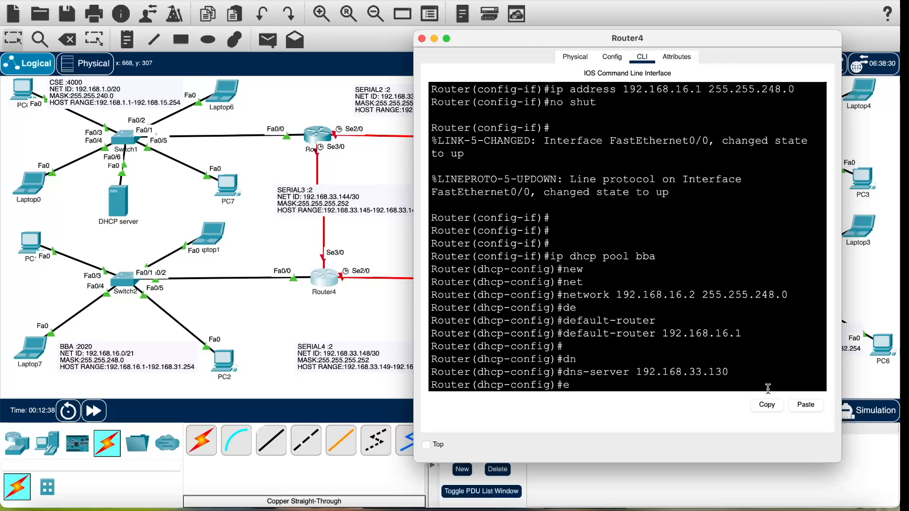
pyautogui.press('Return')
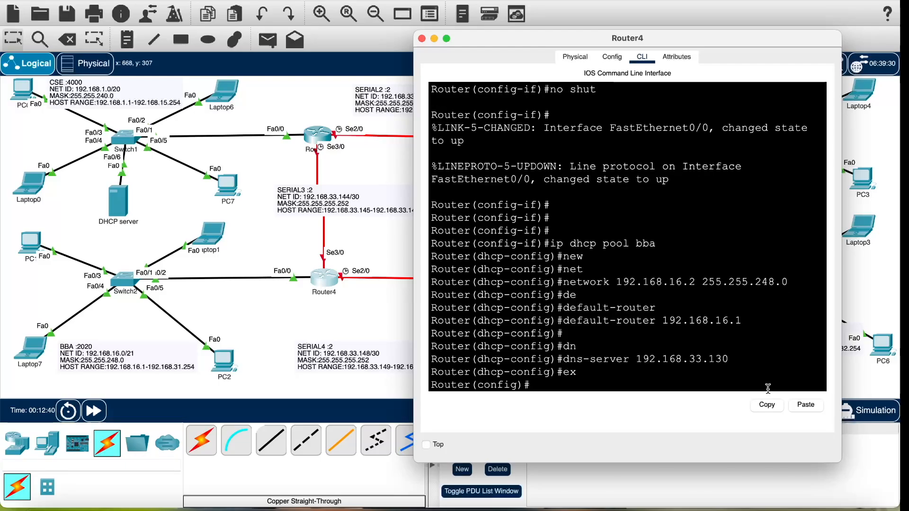
pyautogui.write('do wr')
pyautogui.press('Return')
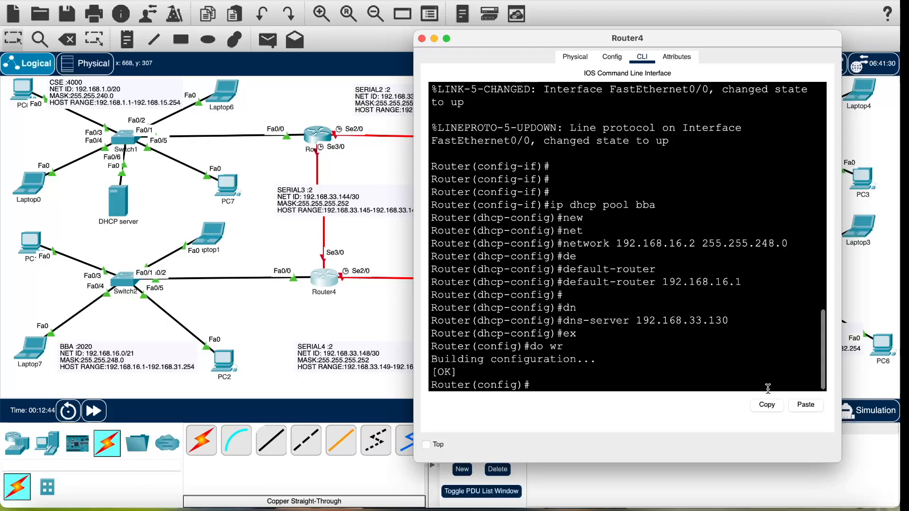
pyautogui.moveTo(735, 324); pyautogui.dragTo(570, 312)
pyautogui.click(576, 313)
pyautogui.click(434, 39)
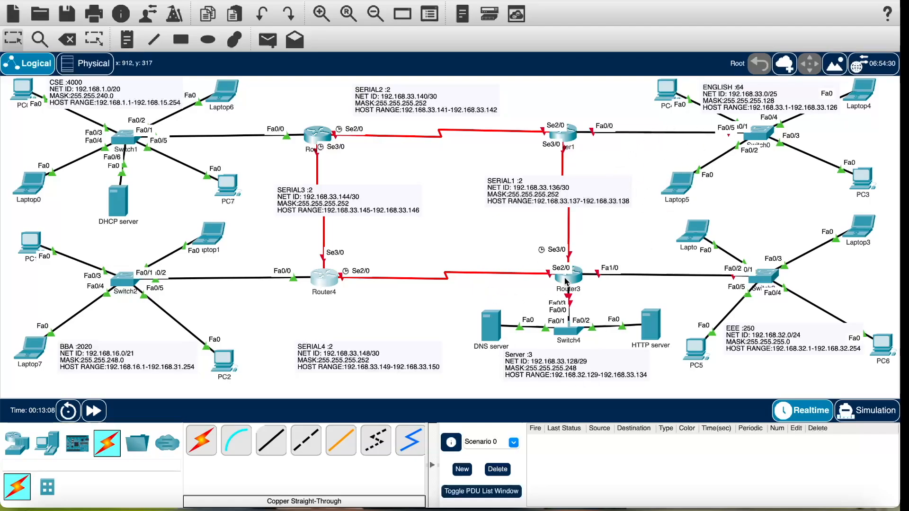
pyautogui.click(324, 278)
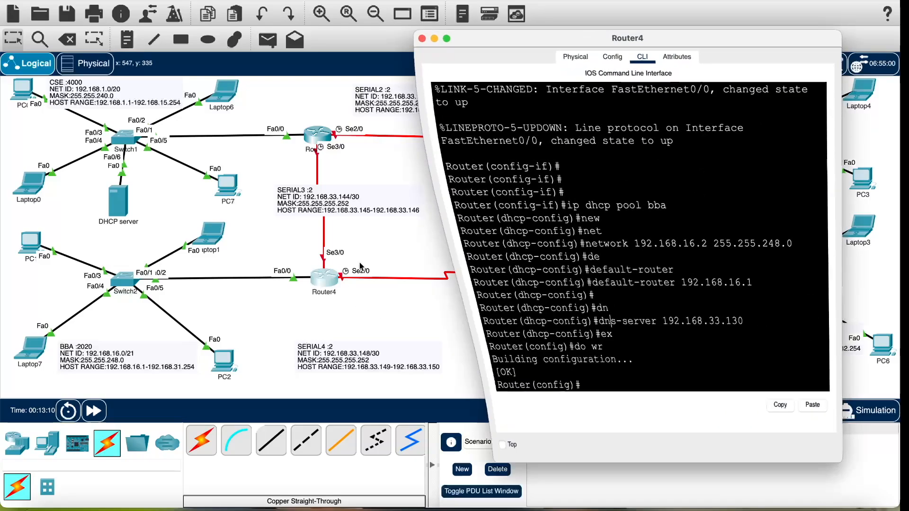
pyautogui.click(574, 389)
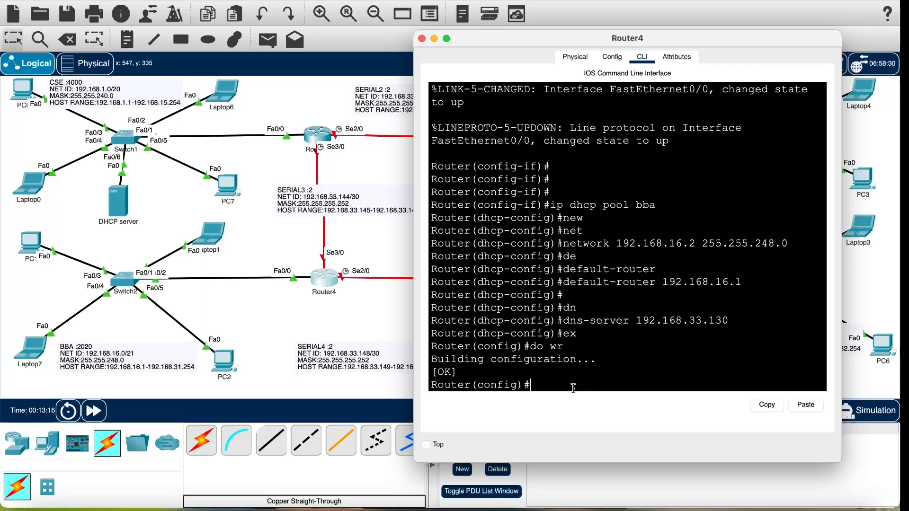
pyautogui.press('Up')
pyautogui.press('Up')
pyautogui.press('Up')
pyautogui.press('Up')
pyautogui.press('Up')
pyautogui.press('Up')
pyautogui.press('Up')
pyautogui.press('Up')
pyautogui.press('Up')
pyautogui.press('Up')
pyautogui.press('Up')
pyautogui.press('Up')
pyautogui.press('Up')
pyautogui.press('Up')
pyautogui.press('BackSpace')
pyautogui.press('BackSpace')
pyautogui.press('BackSpace')
pyautogui.press('BackSpace')
pyautogui.press('BackSpace')
pyautogui.press('BackSpace')
pyautogui.press('BackSpace')
pyautogui.press('BackSpace')
pyautogui.press('BackSpace')
pyautogui.press('BackSpace')
pyautogui.press('BackSpace')
pyautogui.press('BackSpace')
pyautogui.press('BackSpace')
pyautogui.press('BackSpace')
pyautogui.press('BackSpace')
pyautogui.press('BackSpace')
pyautogui.press('BackSpace')
pyautogui.press('BackSpace')
pyautogui.press('BackSpace')
pyautogui.press('BackSpace')
pyautogui.press('BackSpace')
pyautogui.press('BackSpace')
pyautogui.press('BackSpace')
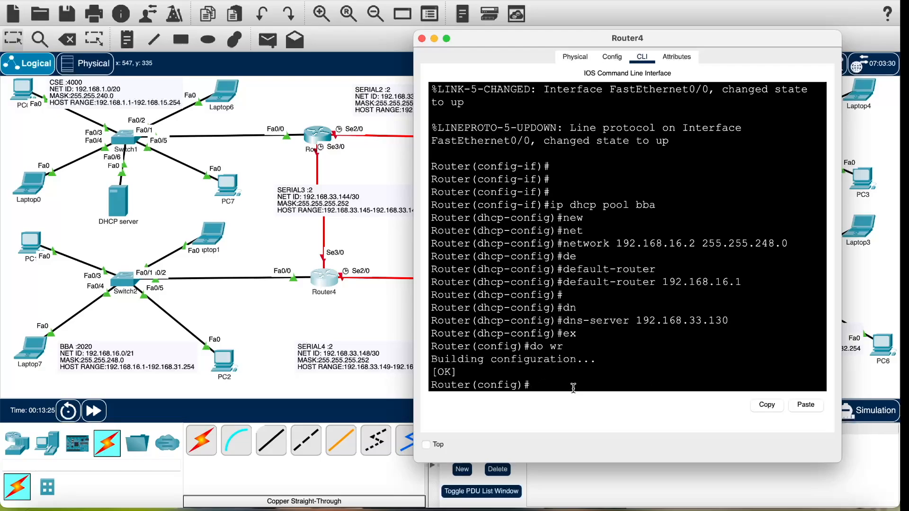
# - Enter configuration of interface serial 3/0 on Router4
pyautogui.write('in')
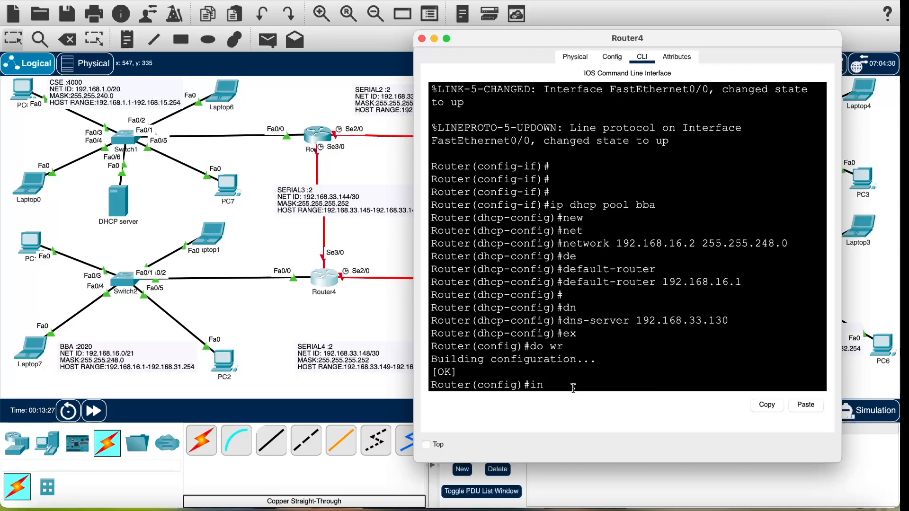
pyautogui.write('t')
pyautogui.press('Tab')
pyautogui.write('s')
pyautogui.press('Tab')
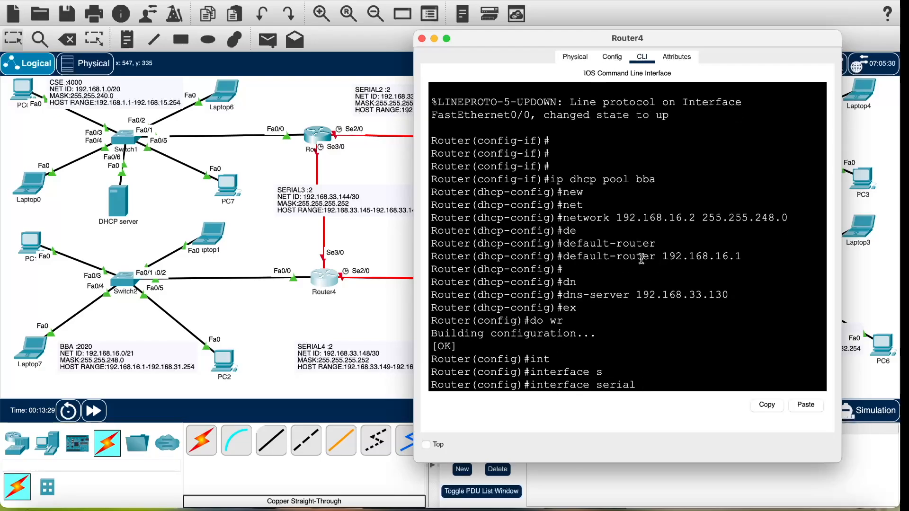
pyautogui.write('3/0')
pyautogui.press('Return')
pyautogui.press('Return')
pyautogui.press('Return')
pyautogui.press('Return')
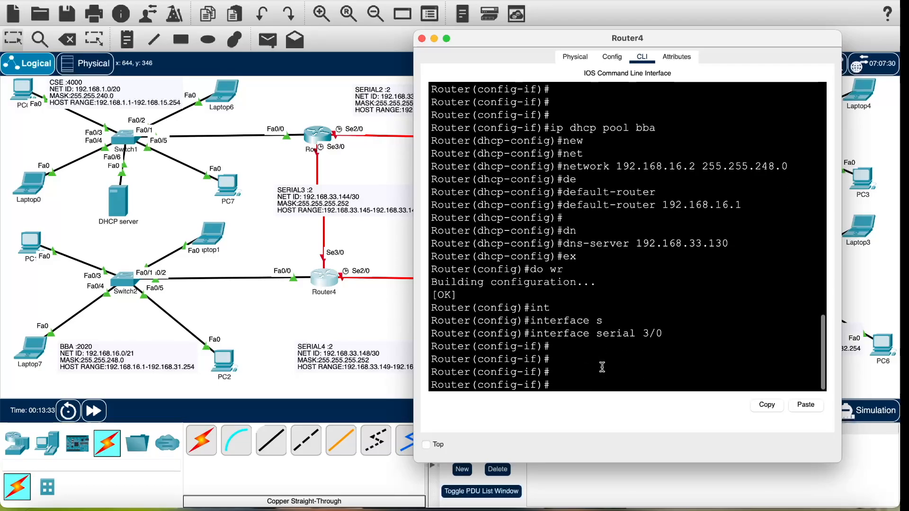
# - Assign IP address 192.168.33.146 with mask 255.255.255.252 to Router4's Serial3/0 interface, reusing the earlier ip address command
pyautogui.write('i')
pyautogui.press('BackSpace')
pyautogui.press('Up')
pyautogui.press('Up')
pyautogui.press('Up')
pyautogui.press('Up')
pyautogui.press('Up')
pyautogui.press('Up')
pyautogui.press('Up')
pyautogui.press('Up')
pyautogui.press('Up')
pyautogui.press('Up')
pyautogui.press('Up')
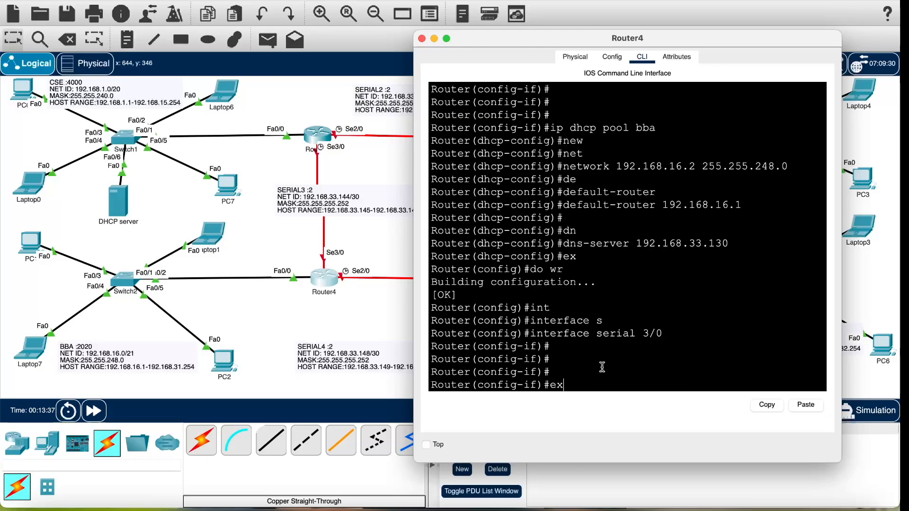
pyautogui.press('Up')
pyautogui.press('Up')
pyautogui.press('Up')
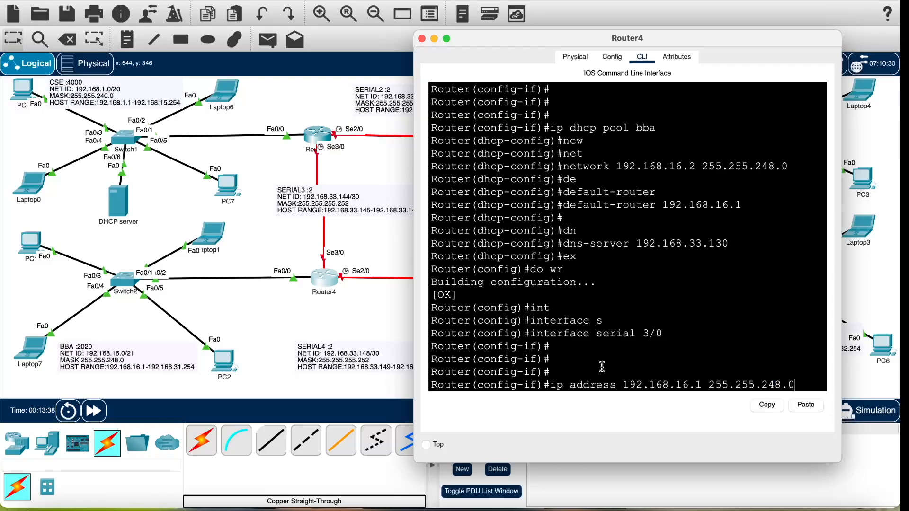
pyautogui.press('Down')
pyautogui.press('BackSpace')
pyautogui.write('252')
pyautogui.press('Left')
pyautogui.press('Left')
pyautogui.press('Left')
pyautogui.press('Left')
pyautogui.press('BackSpace')
pyautogui.press('BackSpace')
pyautogui.write('55')
pyautogui.press('Left')
pyautogui.press('Left')
pyautogui.press('Left')
pyautogui.press('Left')
pyautogui.press('Left')
pyautogui.press('Left')
pyautogui.press('Left')
pyautogui.press('Left')
pyautogui.press('BackSpace')
pyautogui.press('BackSpace')
pyautogui.press('BackSpace')
pyautogui.press('BackSpace')
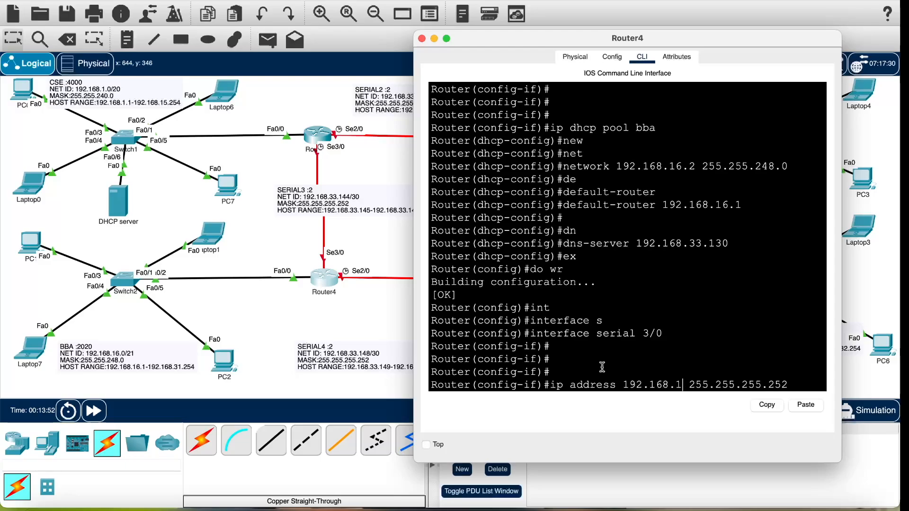
pyautogui.write('33.')
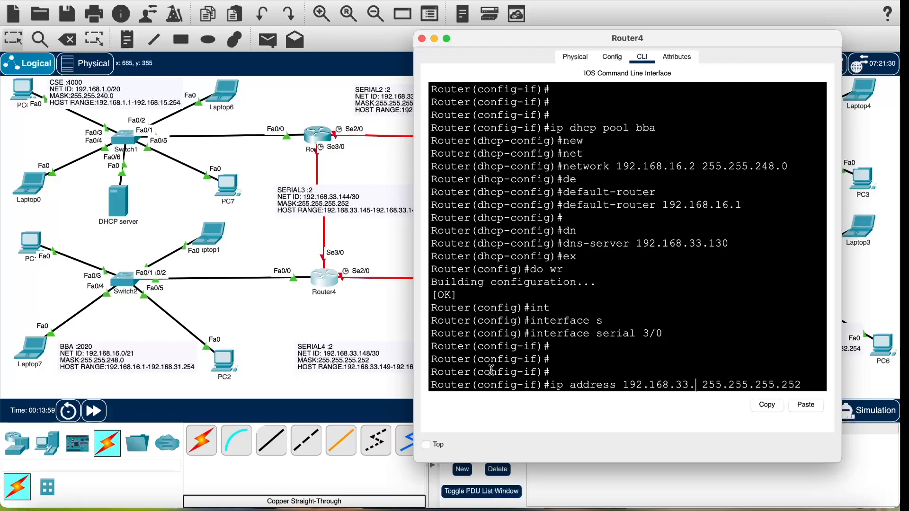
pyautogui.write('46')
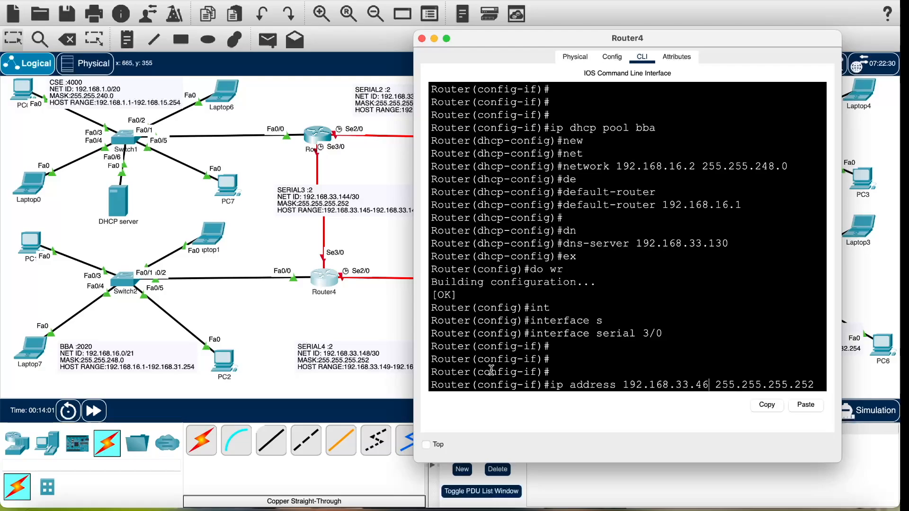
pyautogui.write('1')
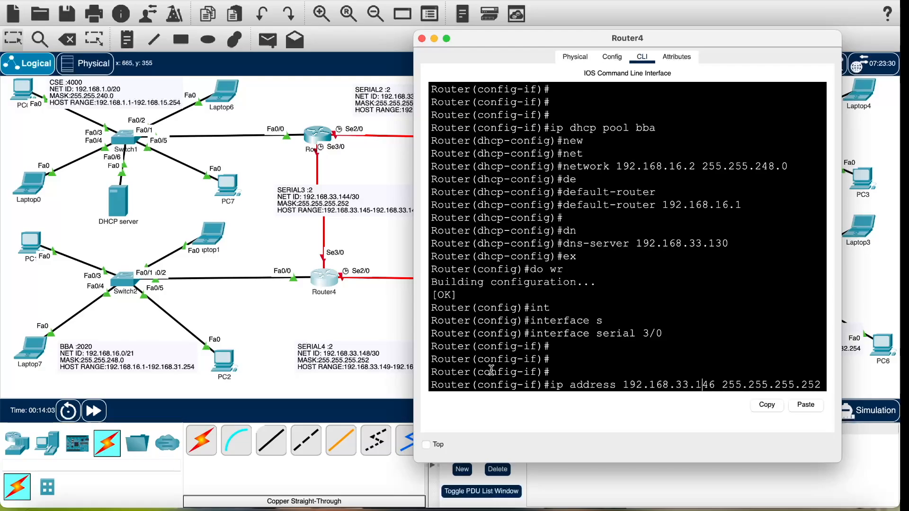
pyautogui.press('Return')
# - Enable Router4's Serial3/0 interface with the no shut command
pyautogui.write('no')
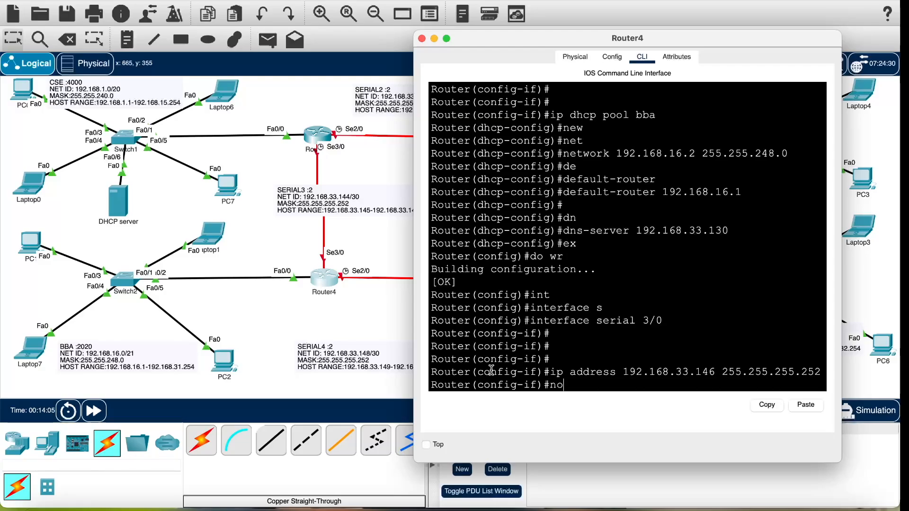
pyautogui.write(' shut')
pyautogui.press('Return')
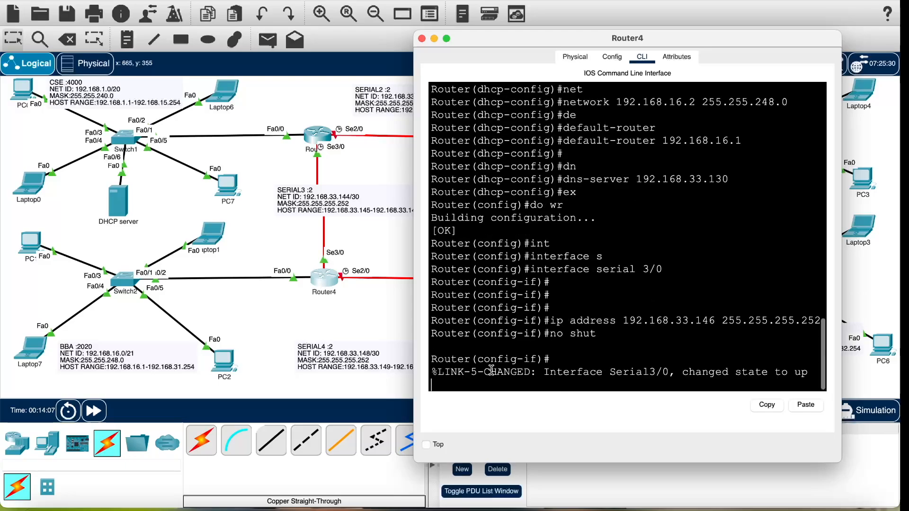
pyautogui.press('Return')
pyautogui.press('Return')
pyautogui.press('Return')
pyautogui.press('Return')
pyautogui.press('Return')
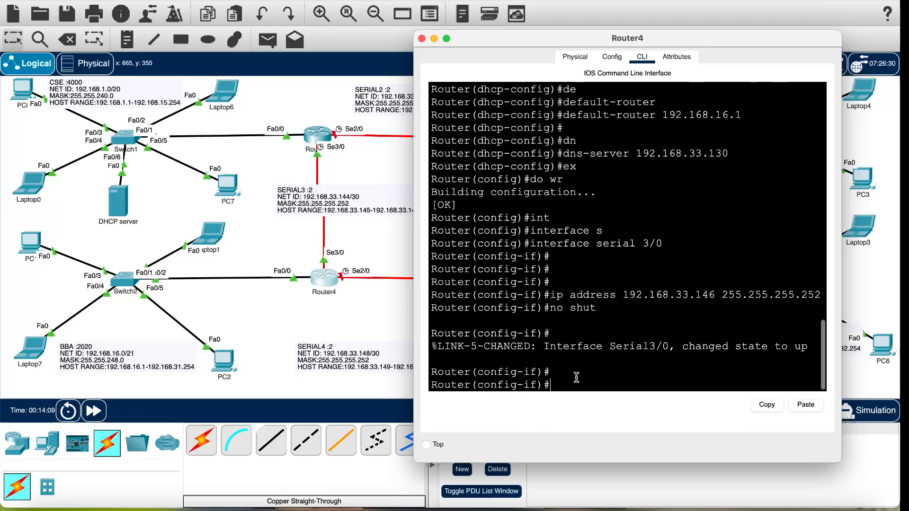
pyautogui.press('Up')
pyautogui.press('Up')
pyautogui.press('Up')
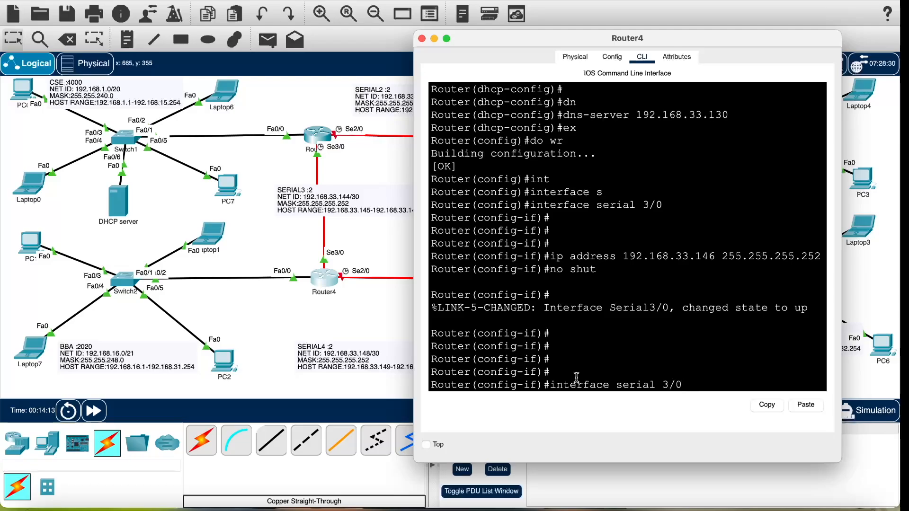
pyautogui.press('BackSpace')
pyautogui.press('BackSpace')
pyautogui.write('2/')
pyautogui.write('0')
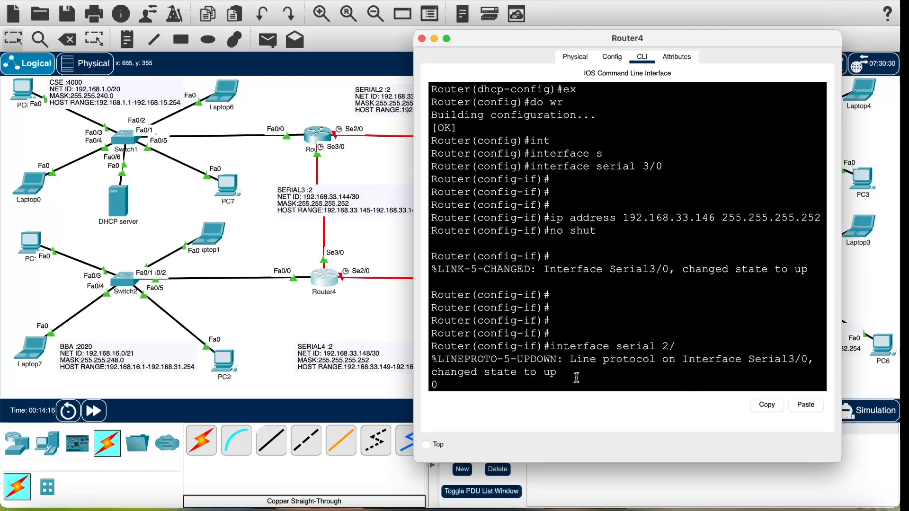
pyautogui.press('Up')
pyautogui.press('Return')
# - Enter configuration of interface serial 2/0 on Router4 by adapting the earlier interface command
pyautogui.press('Up')
pyautogui.press('Up')
pyautogui.press('Up')
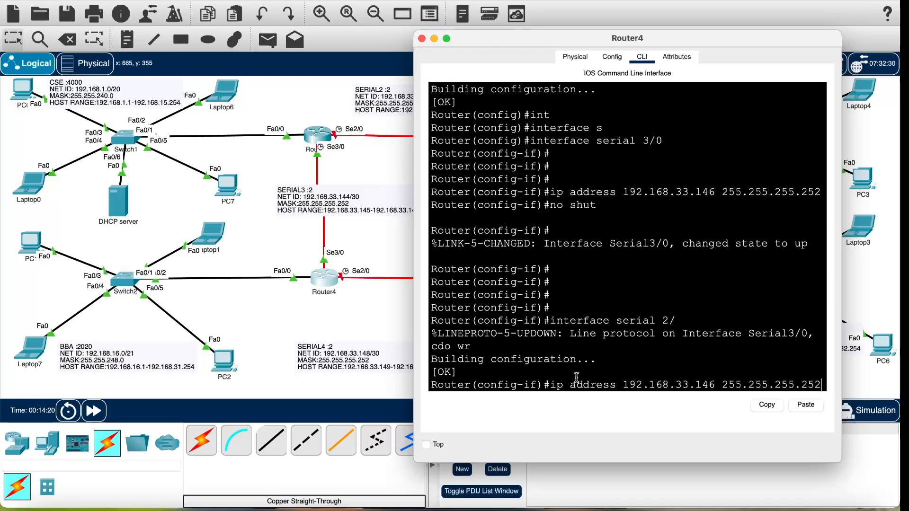
pyautogui.press('Up')
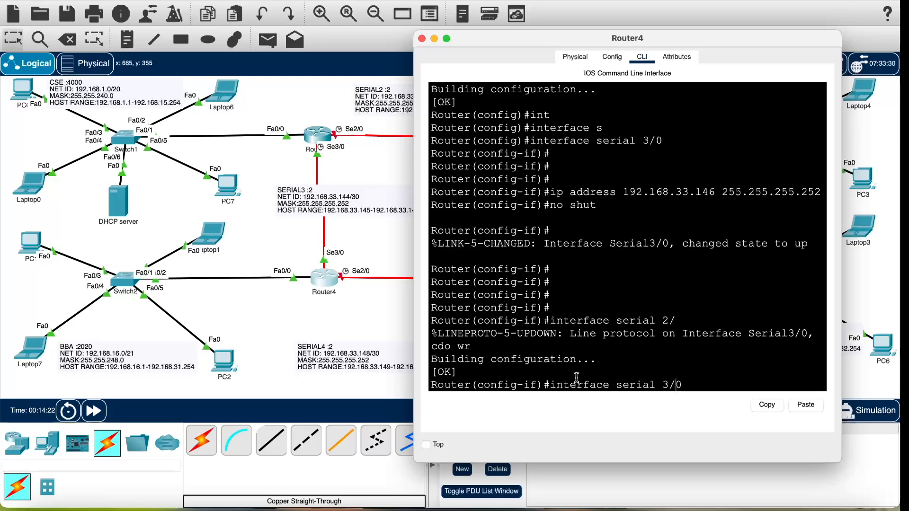
pyautogui.press('Left')
pyautogui.press('Left')
pyautogui.press('BackSpace')
pyautogui.write('2')
pyautogui.press('Return')
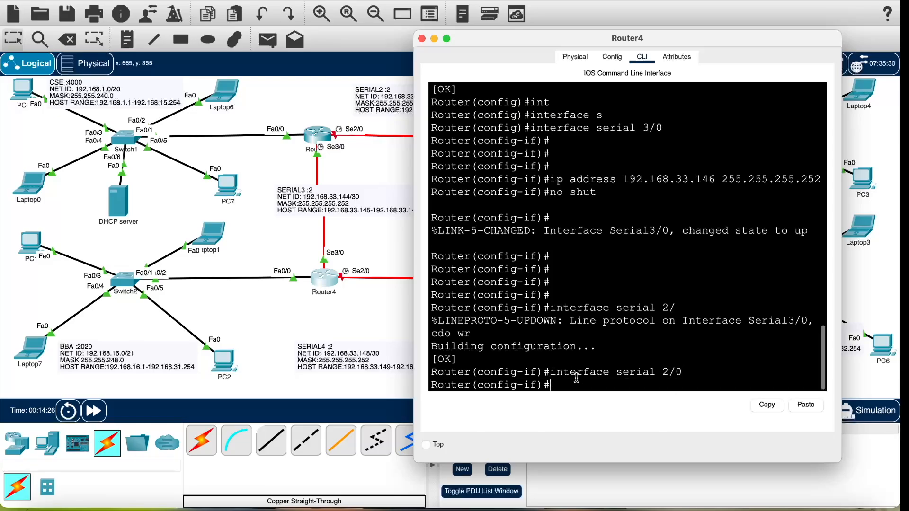
# - Assign IP address 192.168.33.149 with mask 255.255.255.252 to Router4's Serial2/0 interface by adapting the earlier ip address command
pyautogui.press('Up')
pyautogui.press('Up')
pyautogui.press('Up')
pyautogui.press('Up')
pyautogui.press('Up')
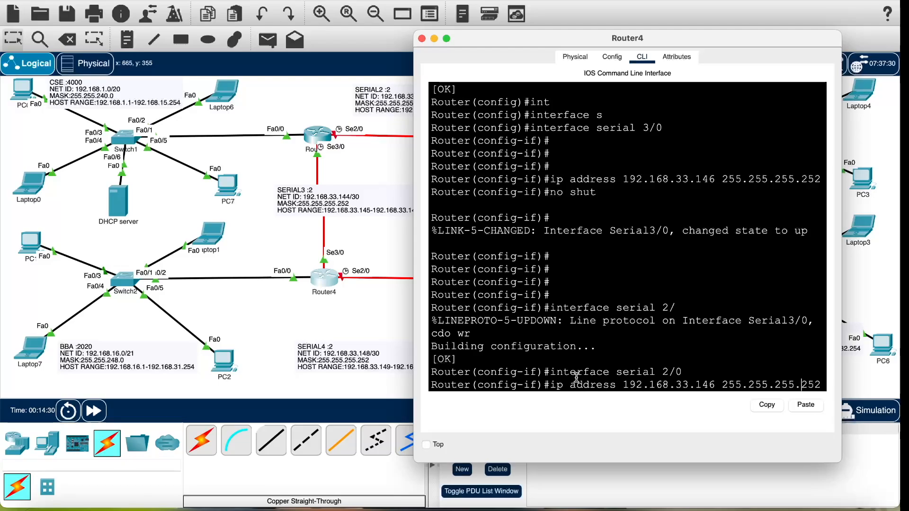
pyautogui.press('Left')
pyautogui.press('Left')
pyautogui.press('Left')
pyautogui.press('Left')
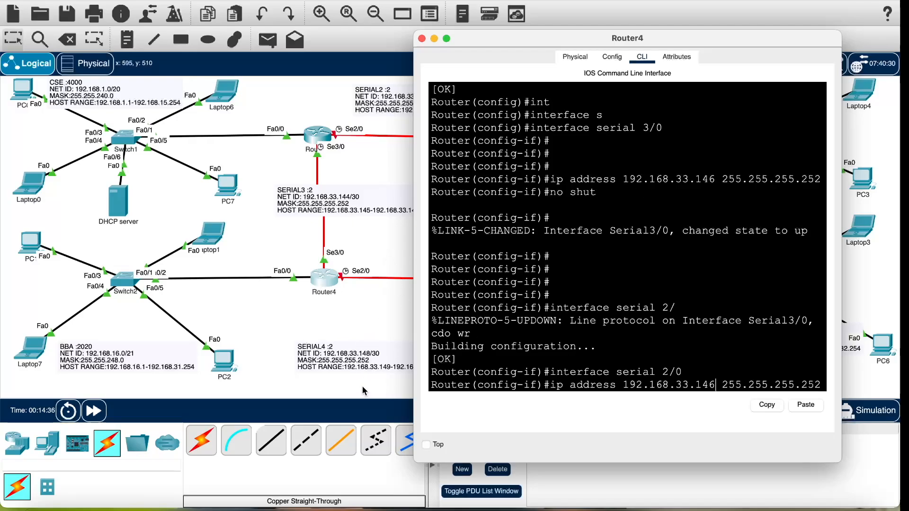
pyautogui.press('BackSpace')
pyautogui.write('9')
pyautogui.press('Return')
# - Enable Router4's Serial2/0 interface with the no shut command and close the router's window
pyautogui.write('no shut')
pyautogui.press('BackSpace')
pyautogui.write('ut')
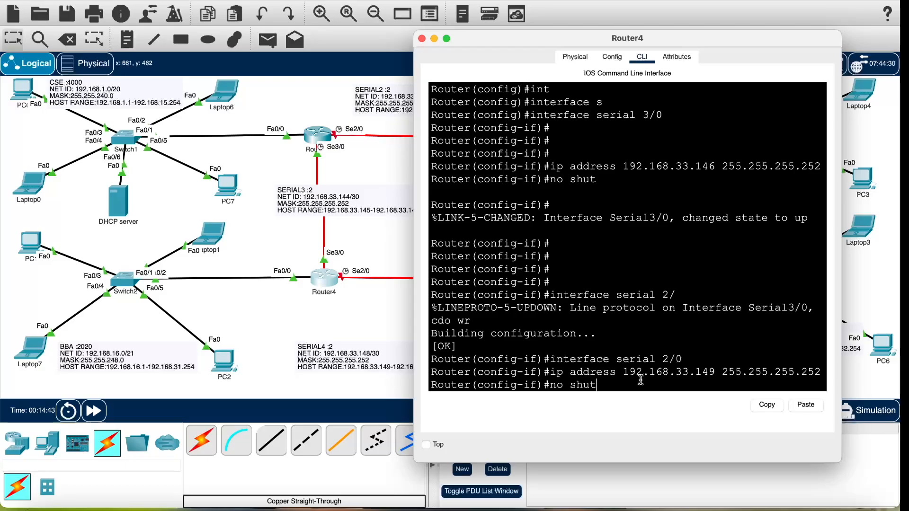
pyautogui.press('Return')
pyautogui.press('Return')
pyautogui.press('Return')
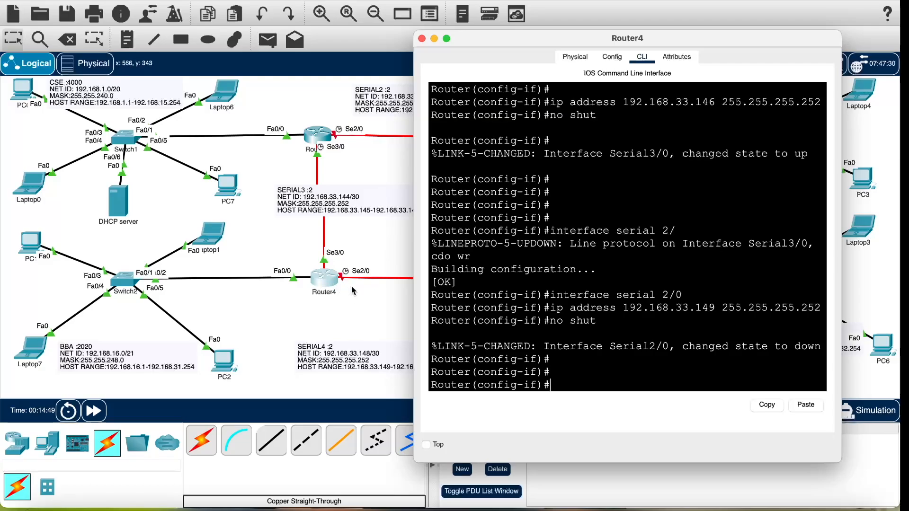
pyautogui.click(422, 38)
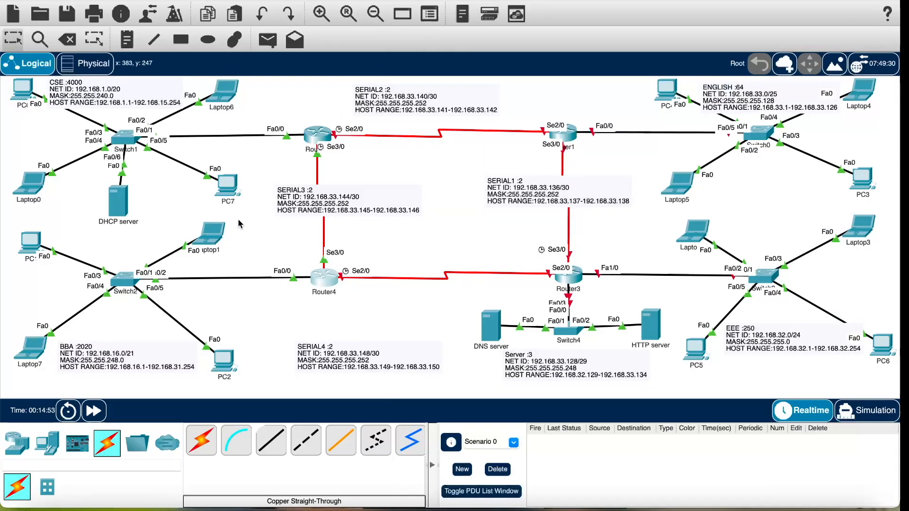
# - Switch Laptop1's IPv4 configuration to DHCP and close its window
pyautogui.click(210, 233)
pyautogui.click(313, 103)
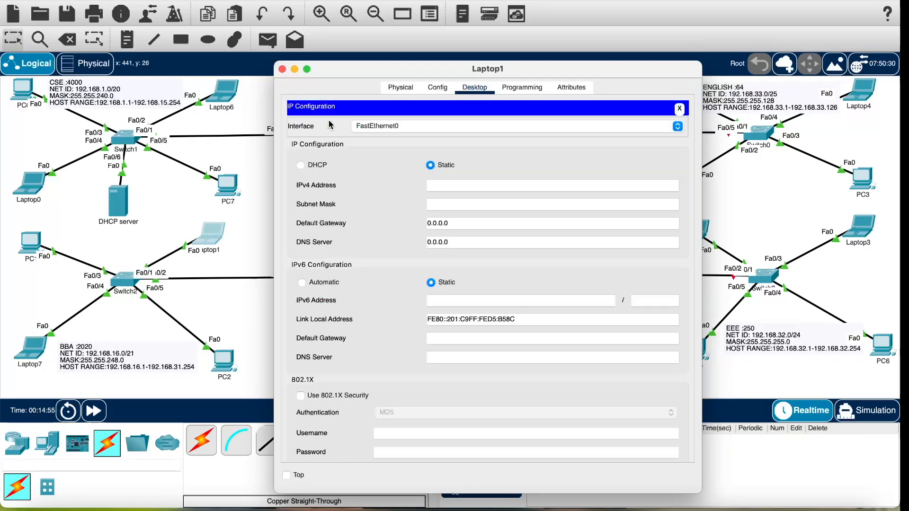
pyautogui.click(302, 166)
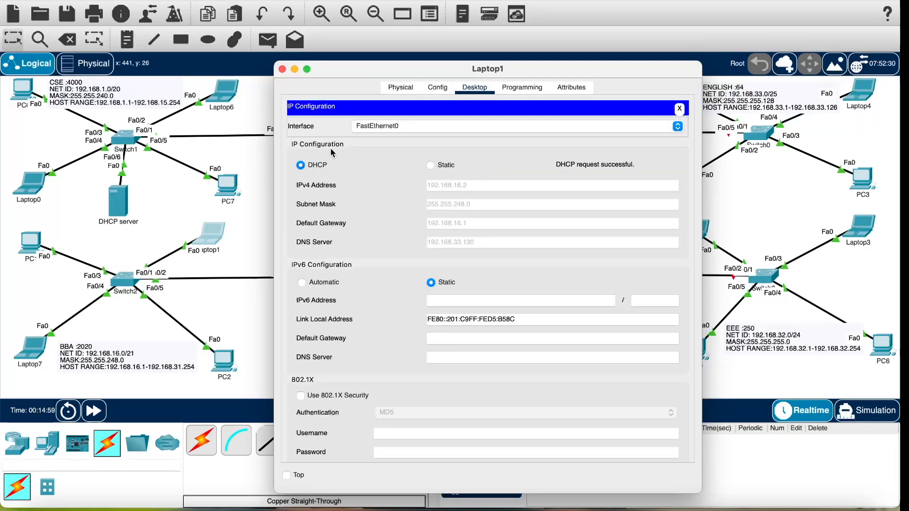
pyautogui.click(282, 69)
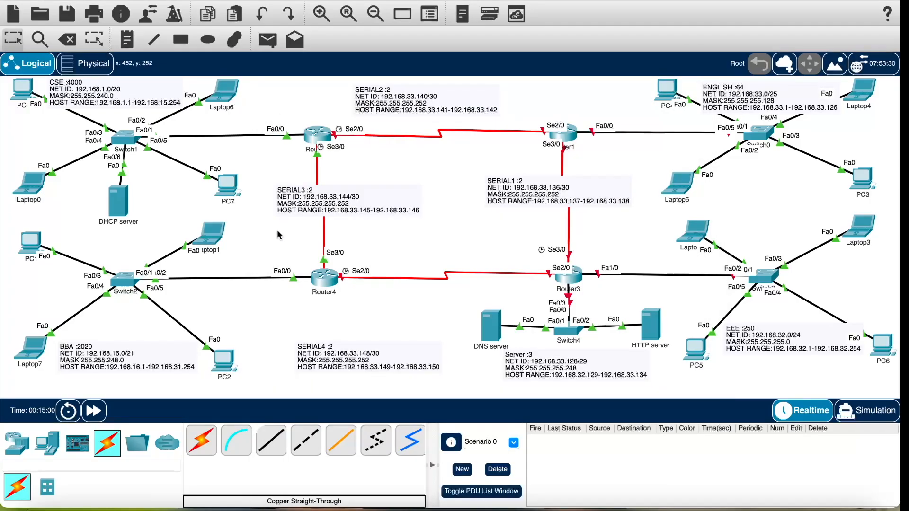
# - Switch PC1 in the BBA network to DHCP addressing and close its window
pyautogui.click(31, 242)
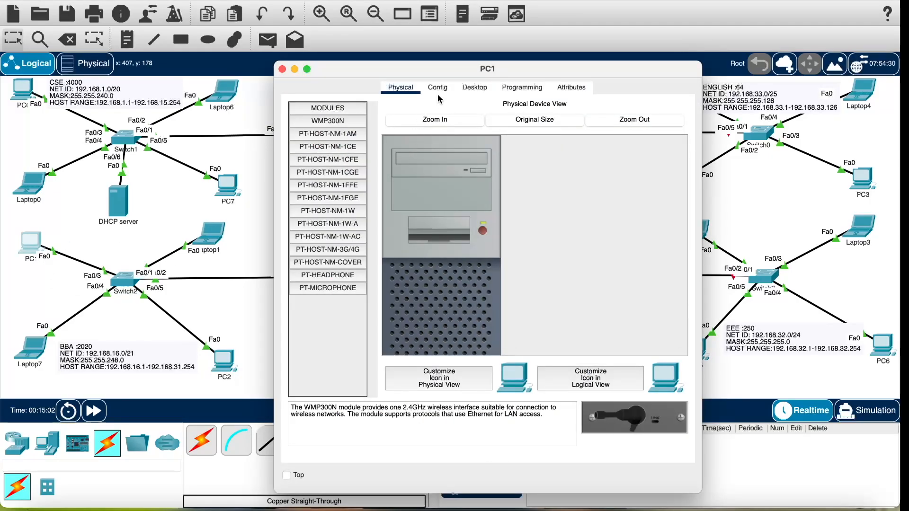
pyautogui.click(474, 87)
pyautogui.click(346, 158)
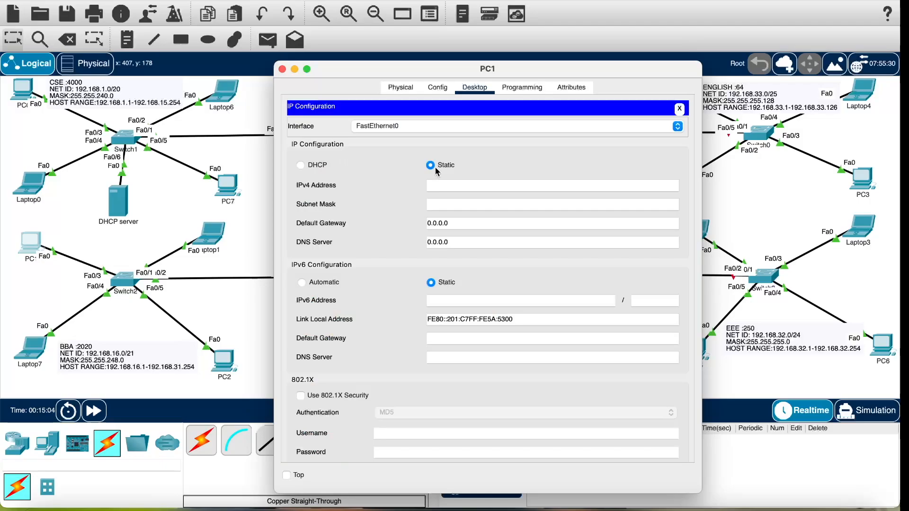
pyautogui.click(300, 165)
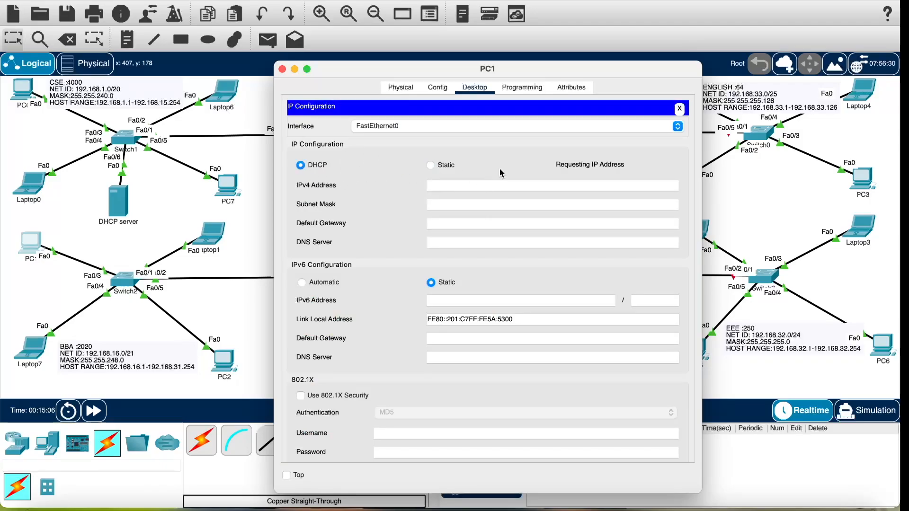
pyautogui.click(281, 69)
# - Set Laptop7's IP configuration to DHCP and close its window
pyautogui.click(30, 351)
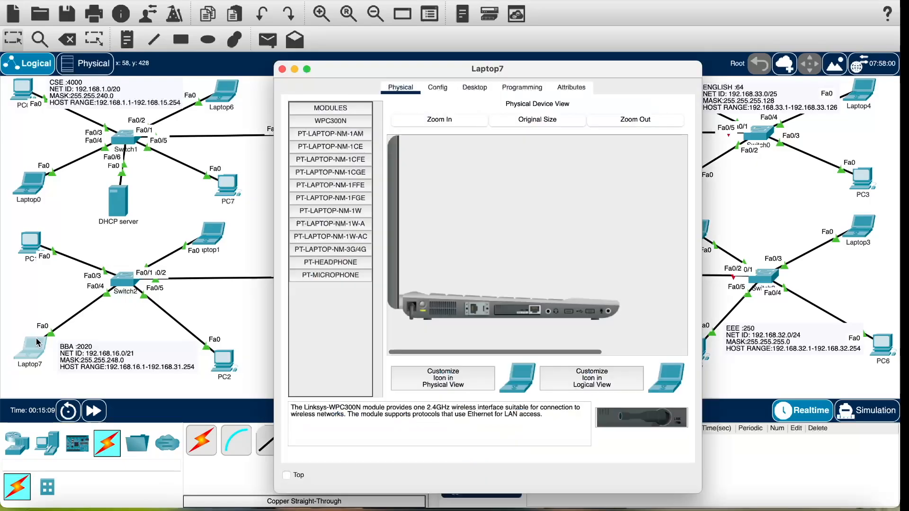
pyautogui.click(476, 88)
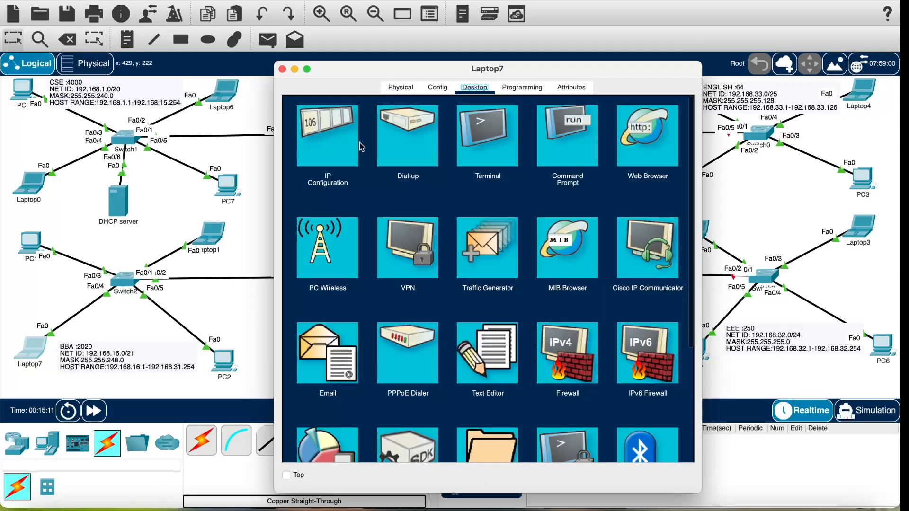
pyautogui.click(304, 166)
pyautogui.click(301, 165)
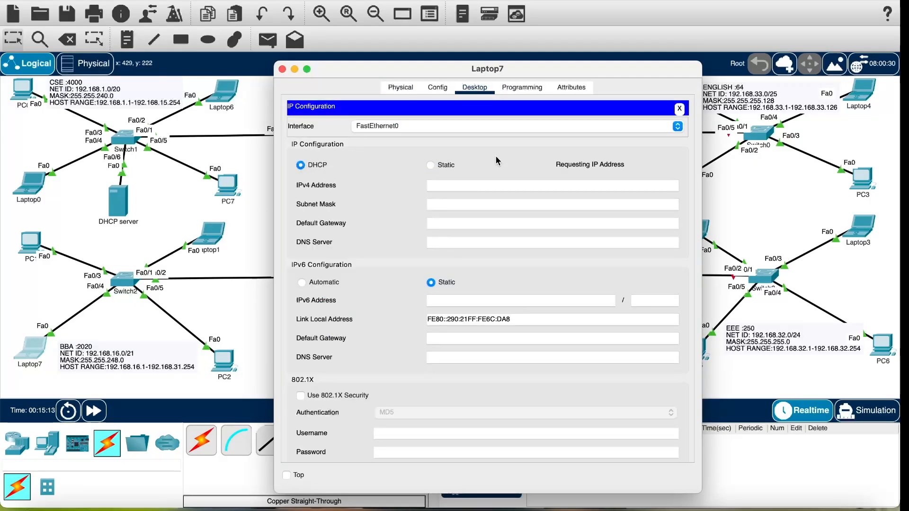
pyautogui.click(283, 70)
# - Set PC2's IP configuration to DHCP and close its window
pyautogui.click(224, 361)
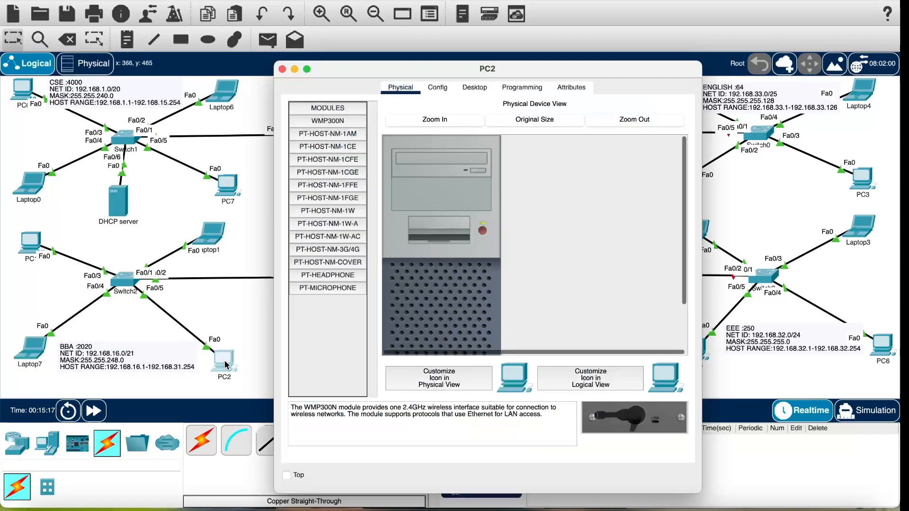
pyautogui.click(437, 87)
pyautogui.click(475, 87)
pyautogui.click(331, 155)
pyautogui.click(301, 165)
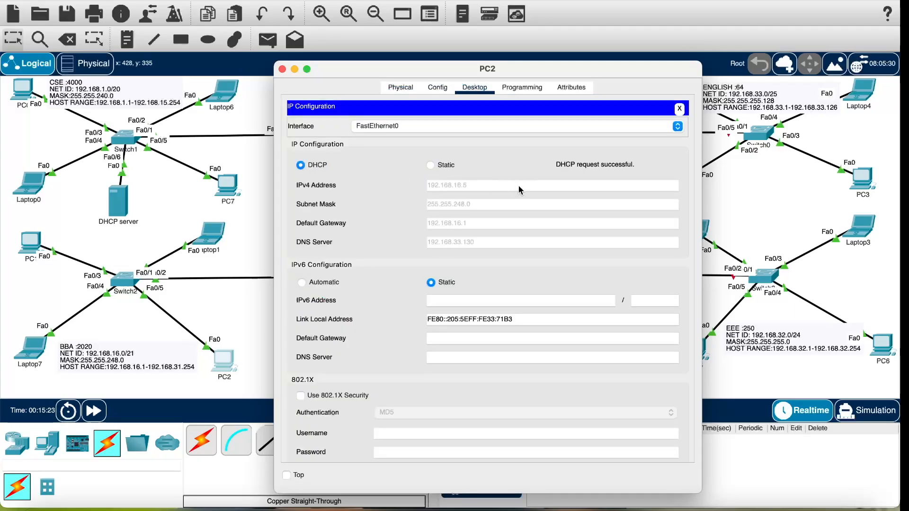
pyautogui.click(282, 69)
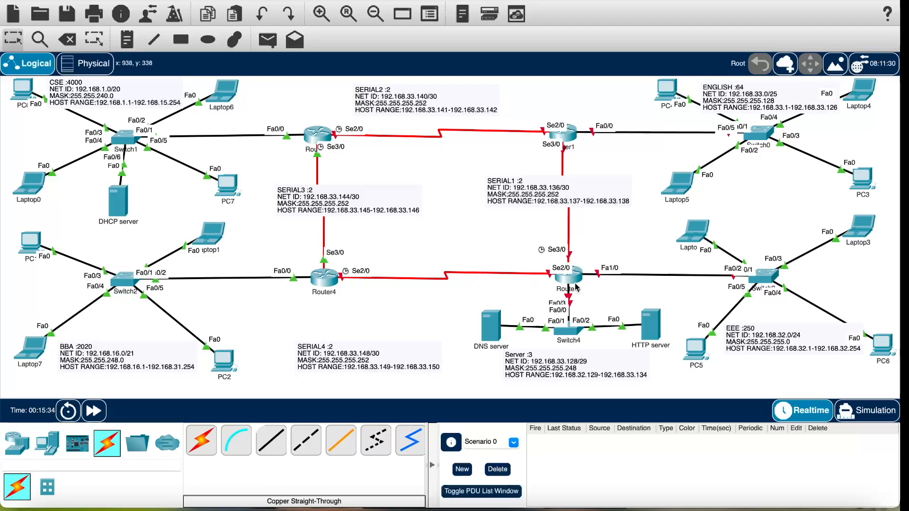
# - Open Router3's command line and enter global configuration mode with en and config t
pyautogui.moveTo(576, 287)
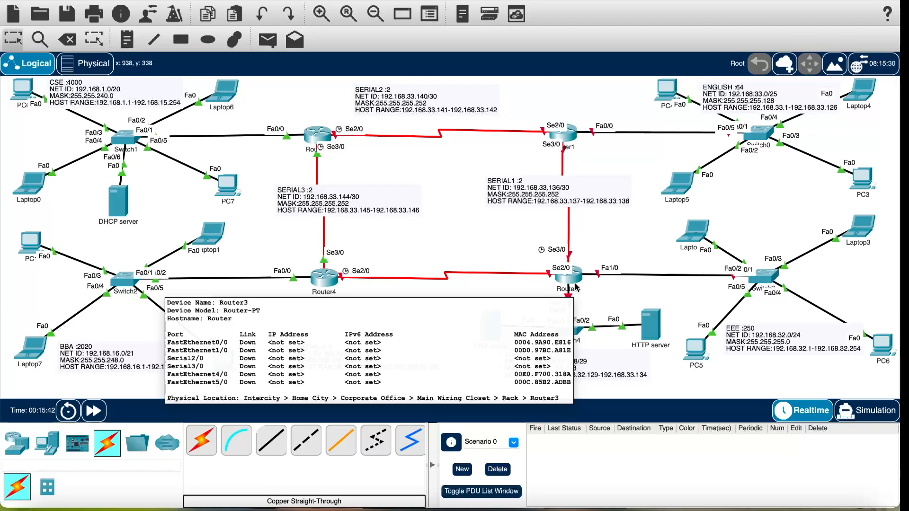
pyautogui.click(574, 280)
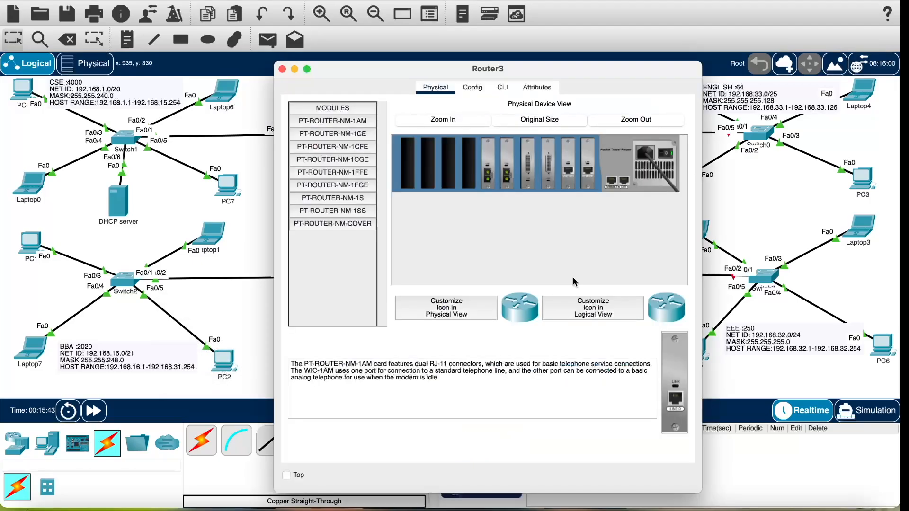
pyautogui.click(503, 88)
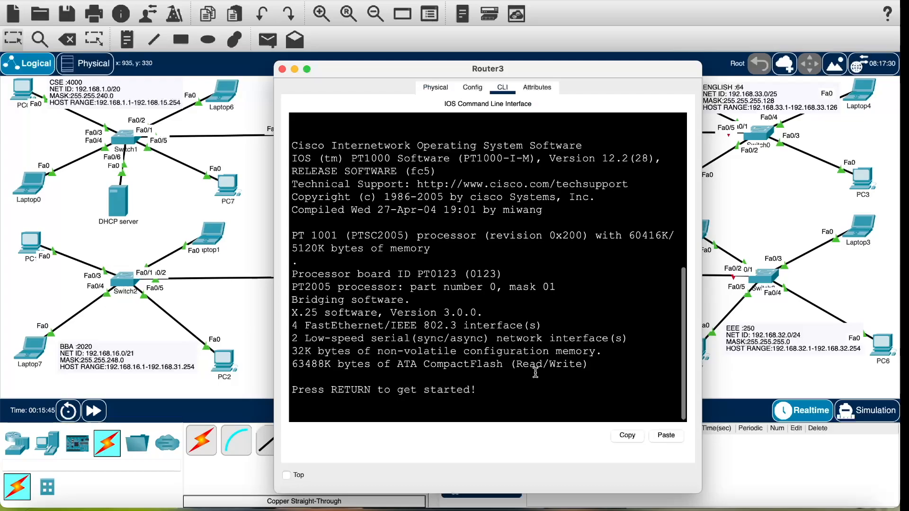
pyautogui.press('Return')
pyautogui.press('Return')
pyautogui.press('Return')
pyautogui.press('Return')
pyautogui.press('Return')
pyautogui.write('en')
pyautogui.press('Return')
pyautogui.write('configb')
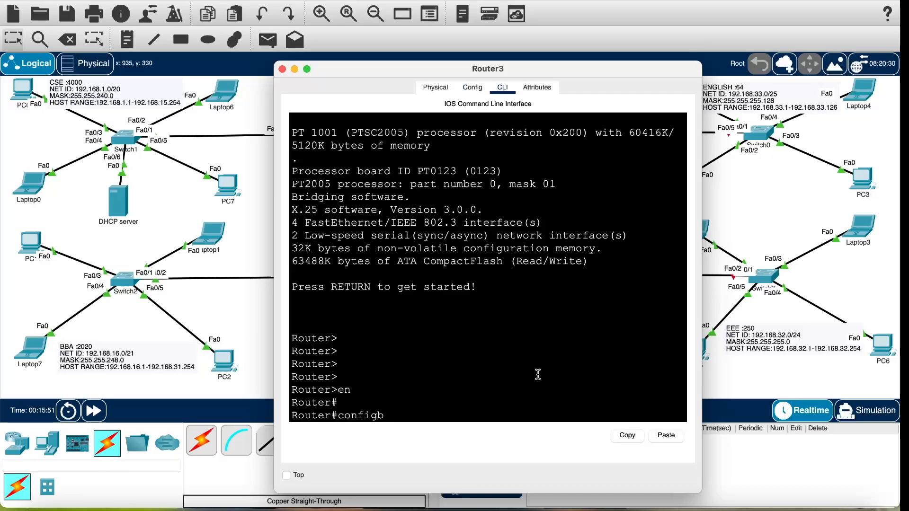
pyautogui.press('BackSpace')
pyautogui.press('BackSpace')
pyautogui.write('g t')
pyautogui.press('Return')
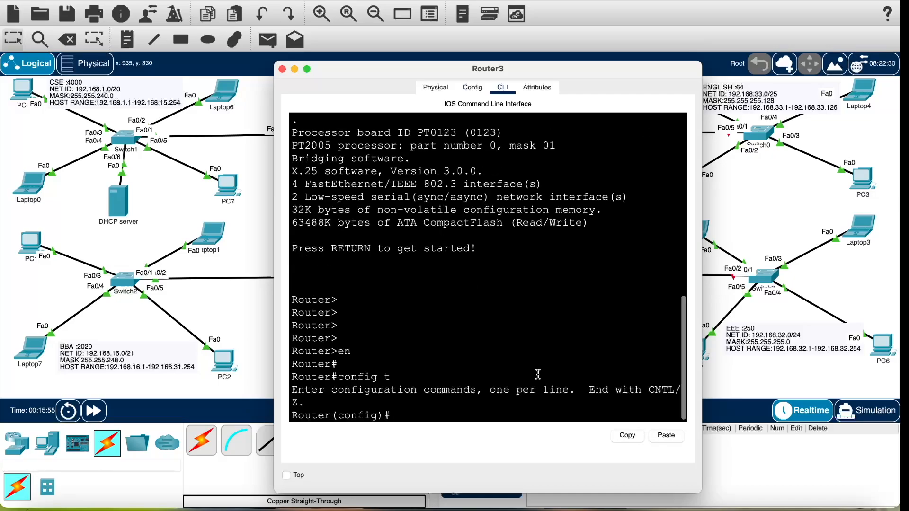
# - Enter configuration of interface fastEthernet 1/0 on Router3, moving its window off the EEE network labels
pyautogui.write('int')
pyautogui.press('Tab')
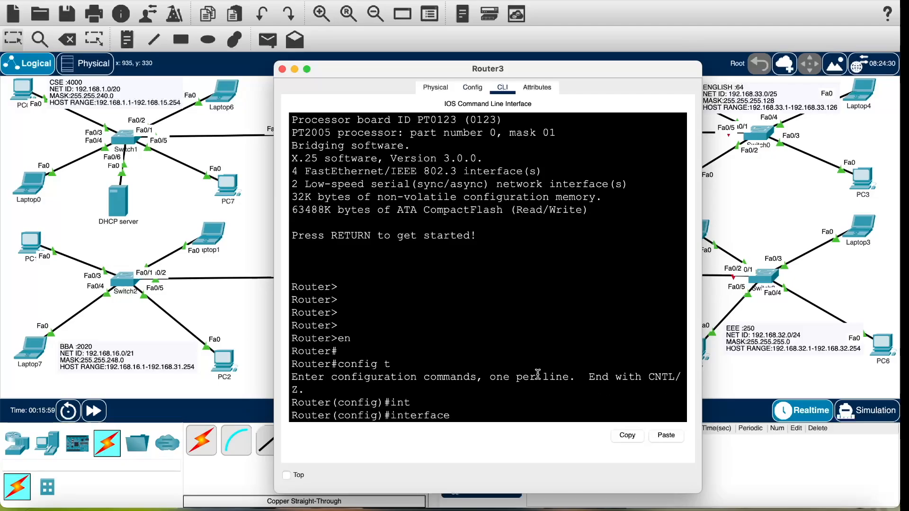
pyautogui.write('f')
pyautogui.press('Tab')
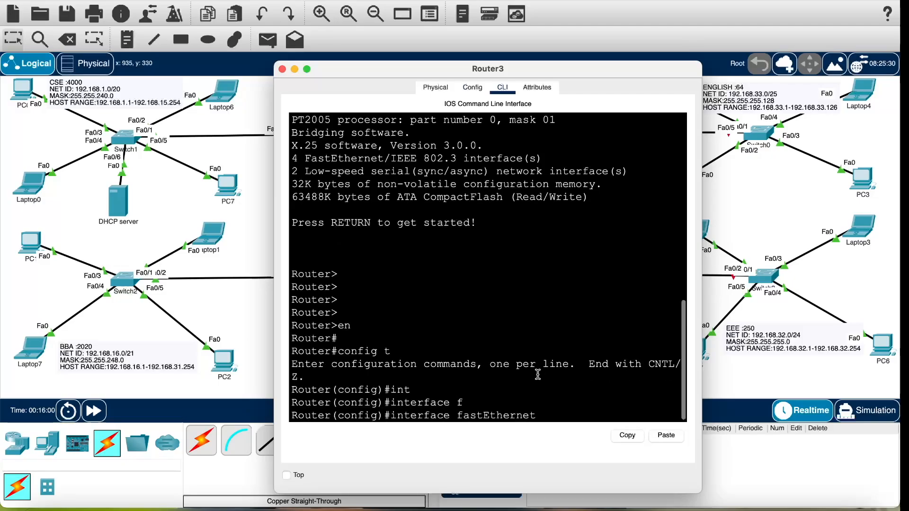
pyautogui.moveTo(581, 72); pyautogui.dragTo(459, 72)
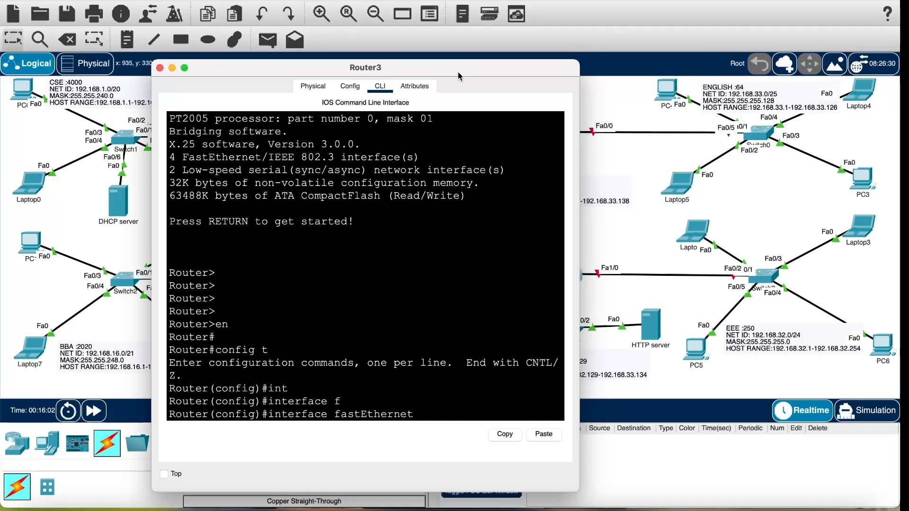
pyautogui.write('1/0')
pyautogui.press('Return')
# - Assign IP address 192.168.32.1 with mask 255.255.255.0 to Router3's FastEthernet1/0 interface
pyautogui.write('ip addr')
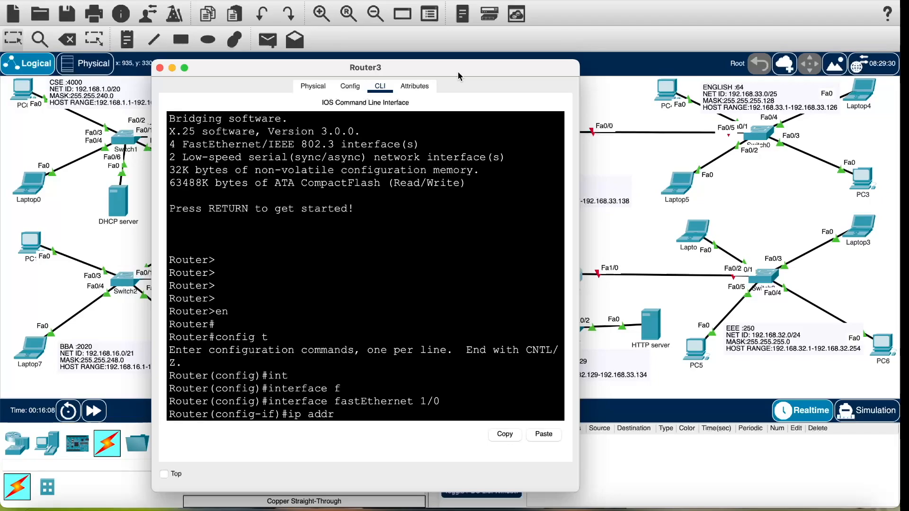
pyautogui.write('ess 192.168.32.1 255.255.255.0')
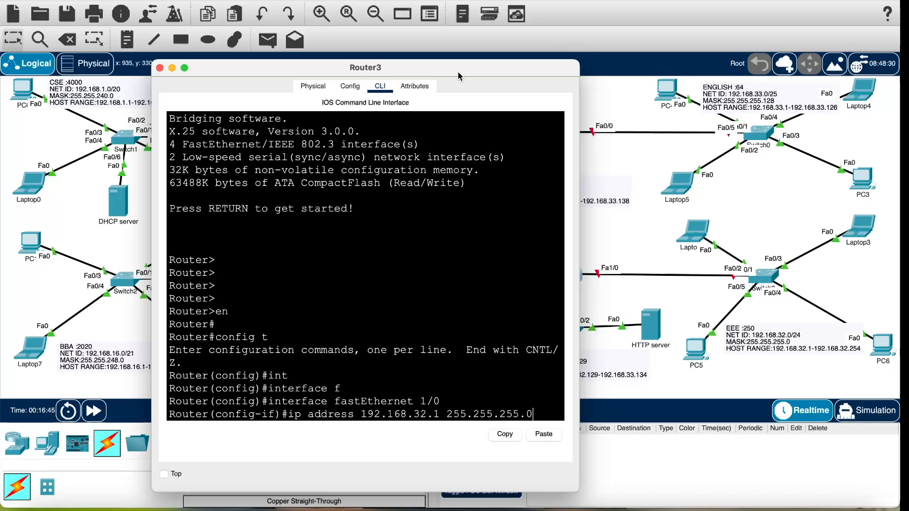
pyautogui.press('Return')
# - Enable Router3's FastEthernet1/0 interface with the no shut command
pyautogui.write('no')
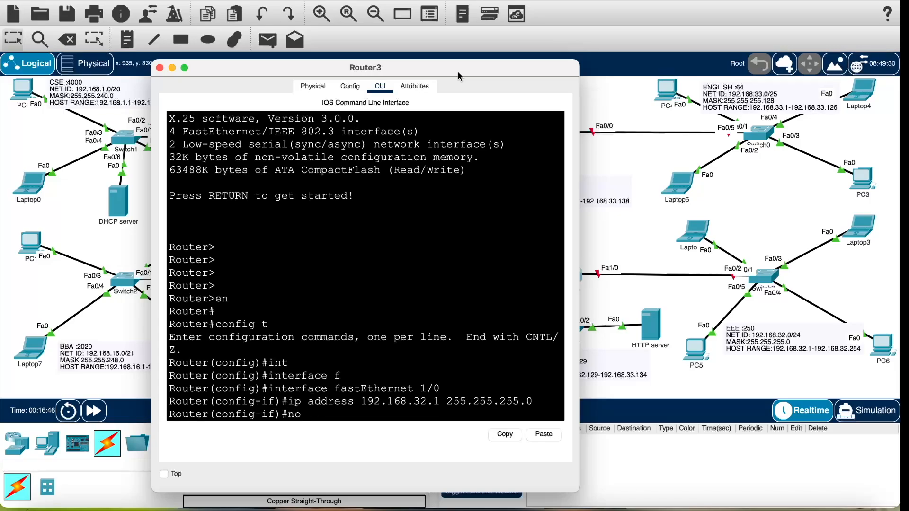
pyautogui.write(' shut')
pyautogui.press('Return')
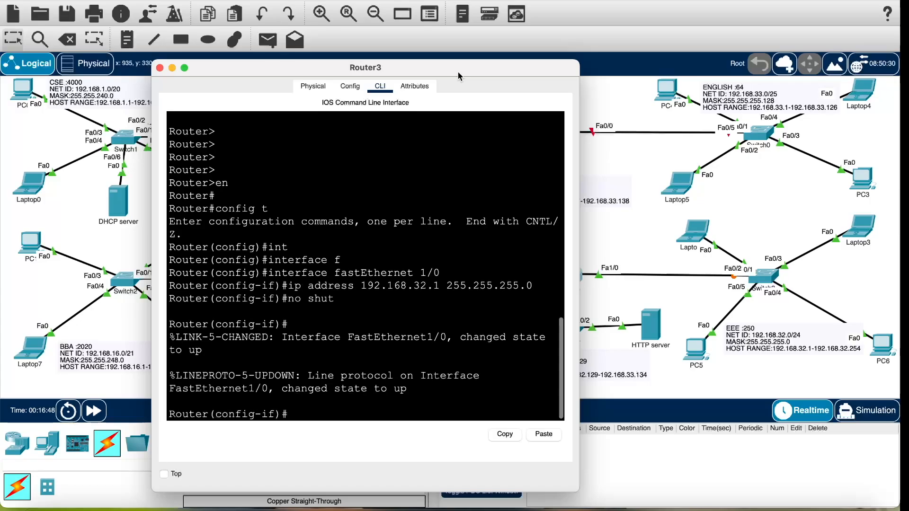
pyautogui.press('Return')
pyautogui.press('Return')
pyautogui.press('Return')
pyautogui.press('Return')
pyautogui.press('Return')
pyautogui.press('Return')
pyautogui.press('Return')
pyautogui.press('Return')
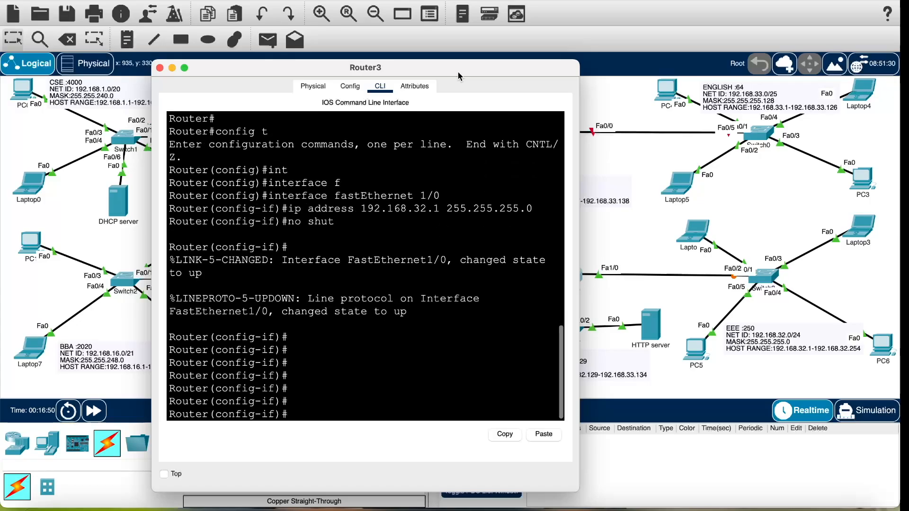
# - Create a DHCP pool named eee on Router3
pyautogui.write('ip d')
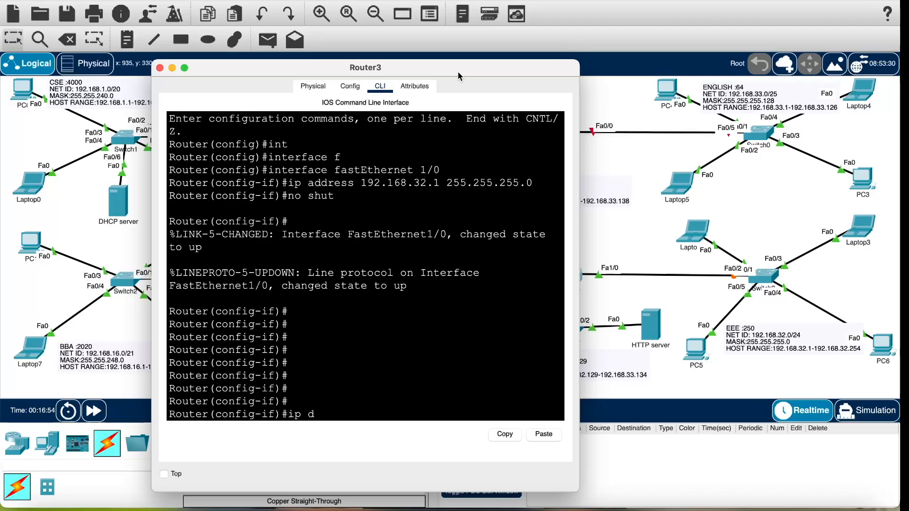
pyautogui.write('hp')
pyautogui.press('BackSpace')
pyautogui.write('cp pool eee')
pyautogui.press('Return')
# - Define the eee pool's network as 192.168.32.2 with mask 255.255.255.0
pyautogui.write('netw')
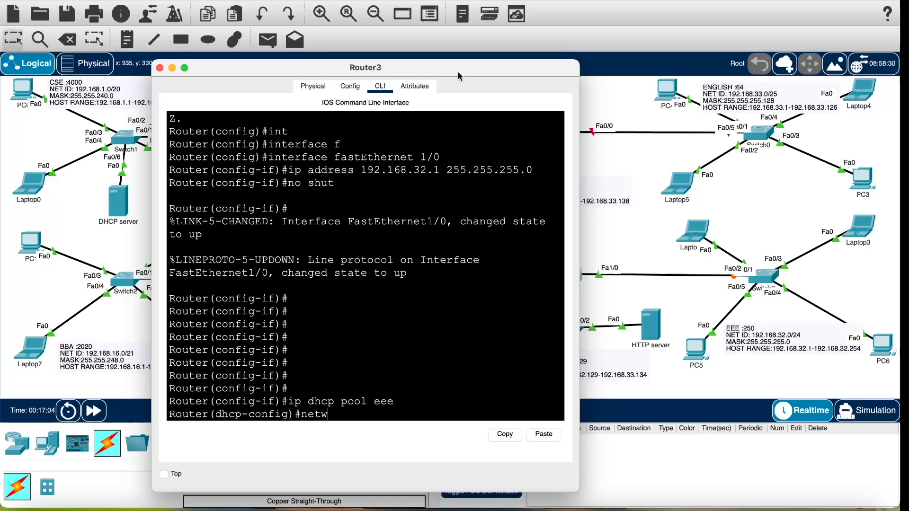
pyautogui.press('Tab')
pyautogui.write('1')
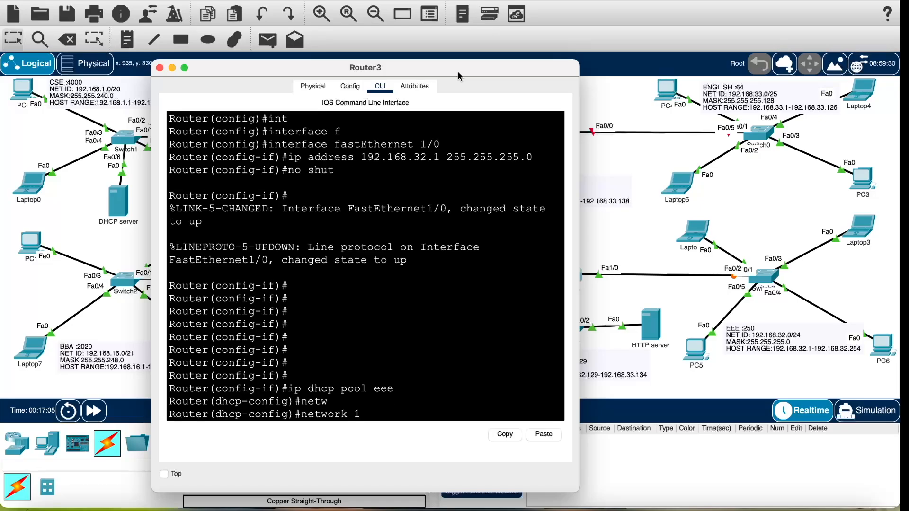
pyautogui.write('92.168.32.2 255.2')
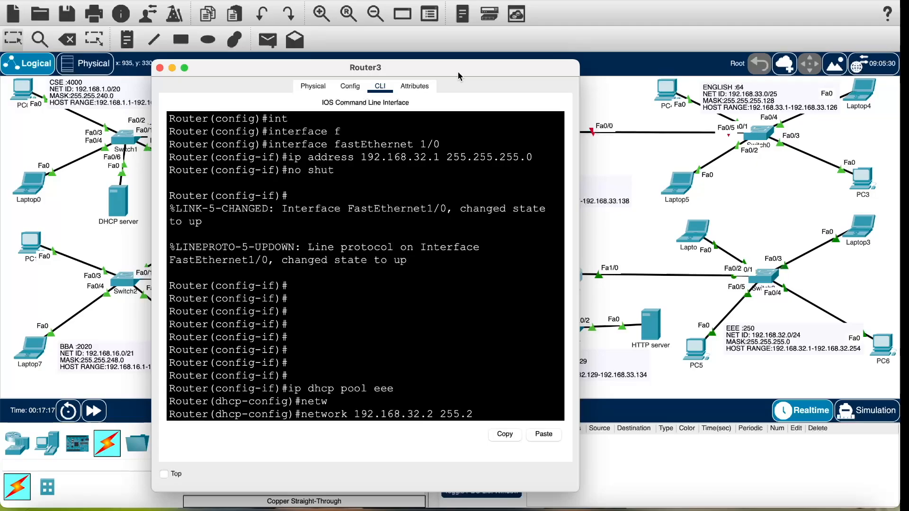
pyautogui.write('55.255.0')
pyautogui.press('Return')
# - Try to run the no shut command inside the eee DHCP pool configuration
pyautogui.write('no shut')
pyautogui.press('Return')
pyautogui.press('Return')
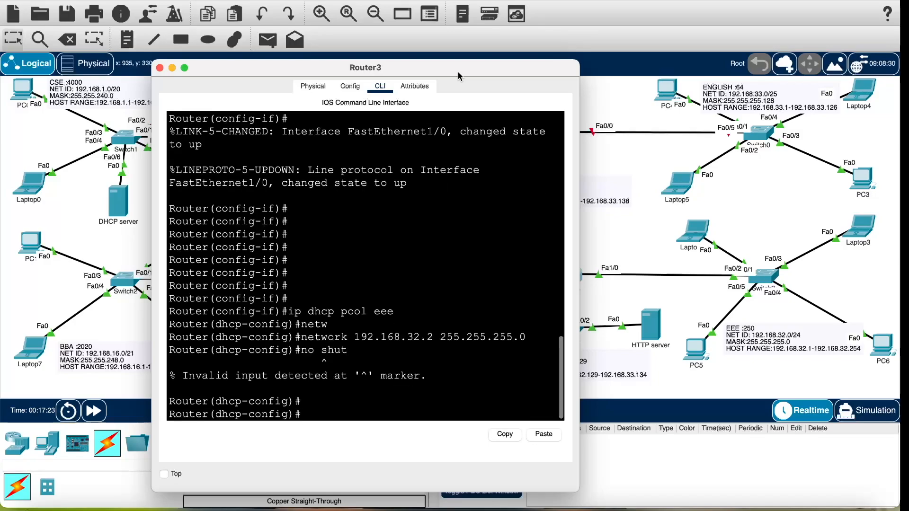
# - Set the eee DHCP pool's default router to 192.168.32.1
pyautogui.press('Return')
pyautogui.press('Return')
pyautogui.press('Up')
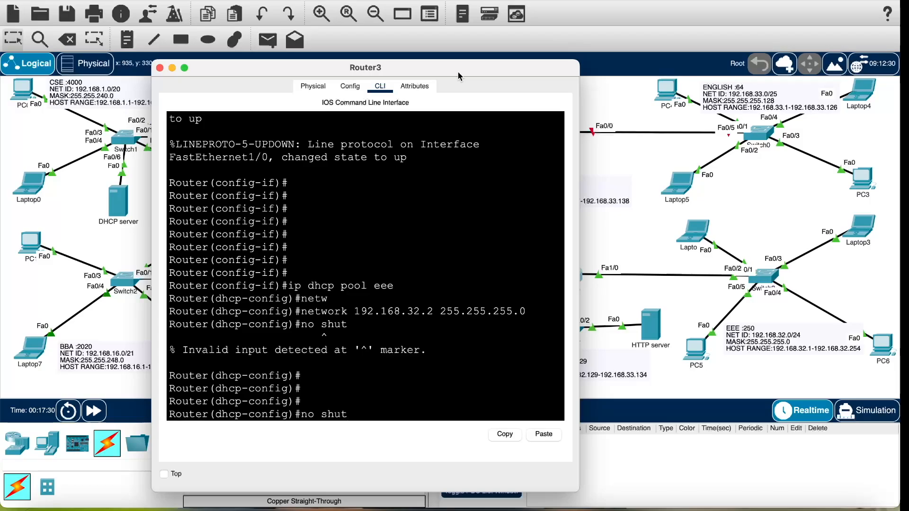
pyautogui.press('BackSpace')
pyautogui.press('BackSpace')
pyautogui.press('BackSpace')
pyautogui.press('BackSpace')
pyautogui.press('BackSpace')
pyautogui.press('BackSpace')
pyautogui.press('BackSpace')
pyautogui.write('de')
pyautogui.press('Tab')
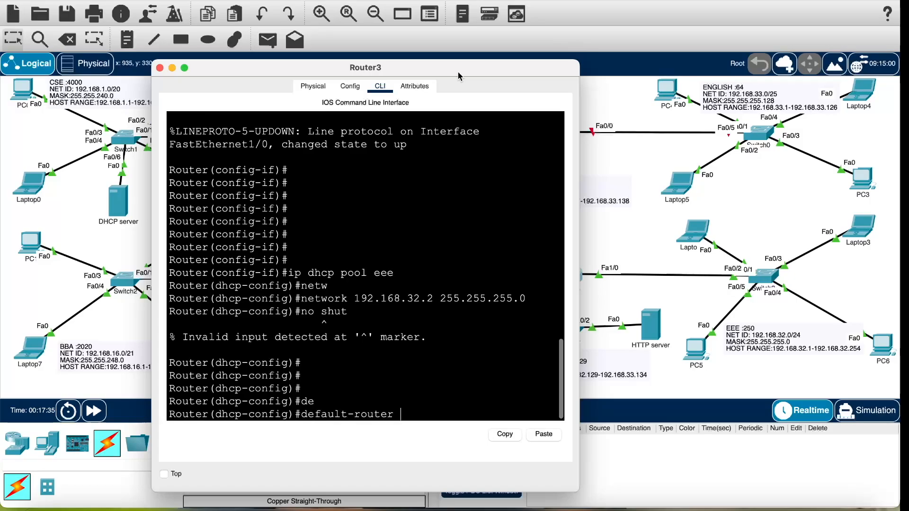
pyautogui.write('192.1')
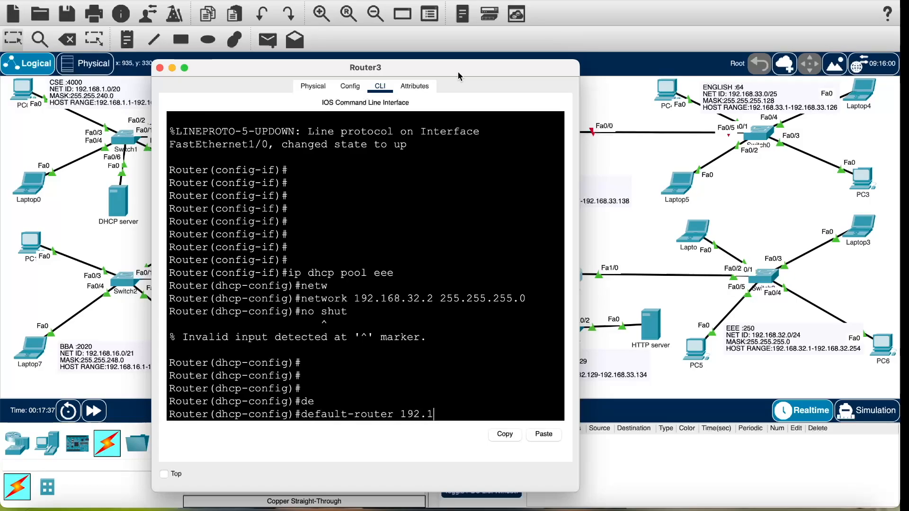
pyautogui.write('68.32.1')
pyautogui.press('Return')
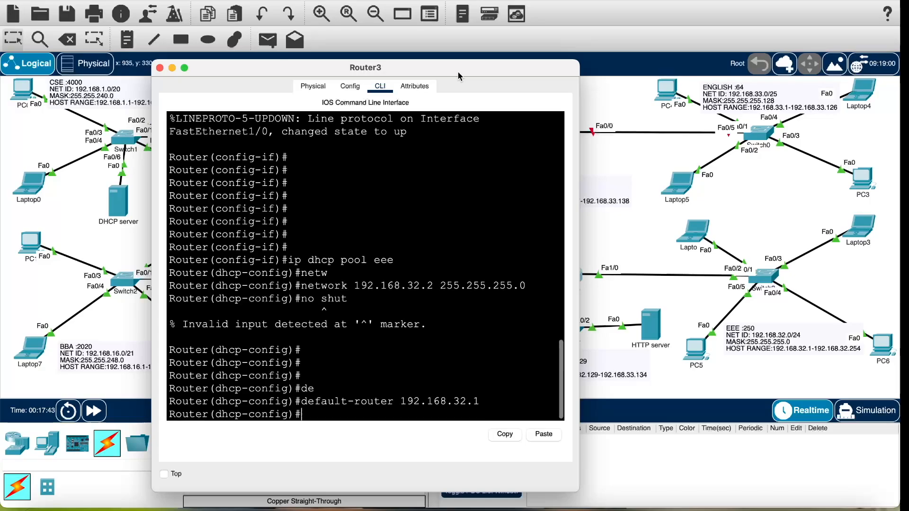
# - Set the eee DHCP pool's DNS server to 192.168.33.130
pyautogui.write('dn')
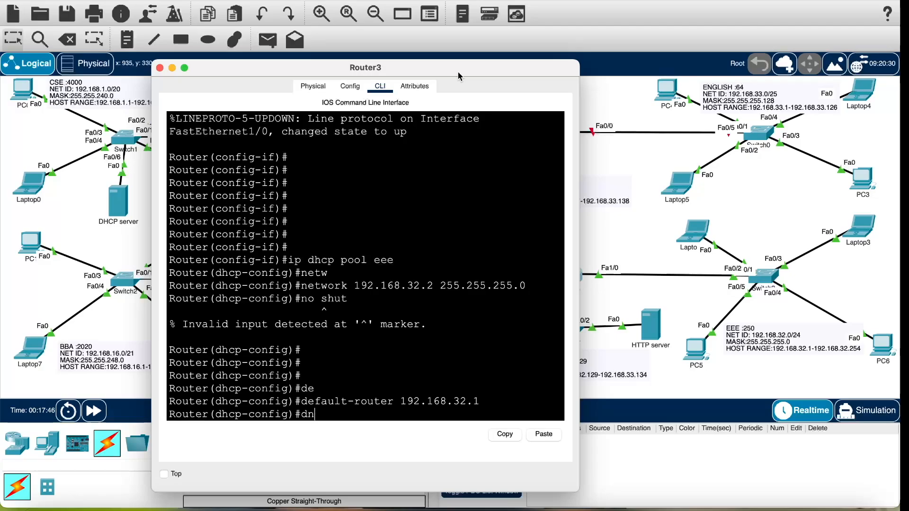
pyautogui.press('Tab')
pyautogui.write('192.168')
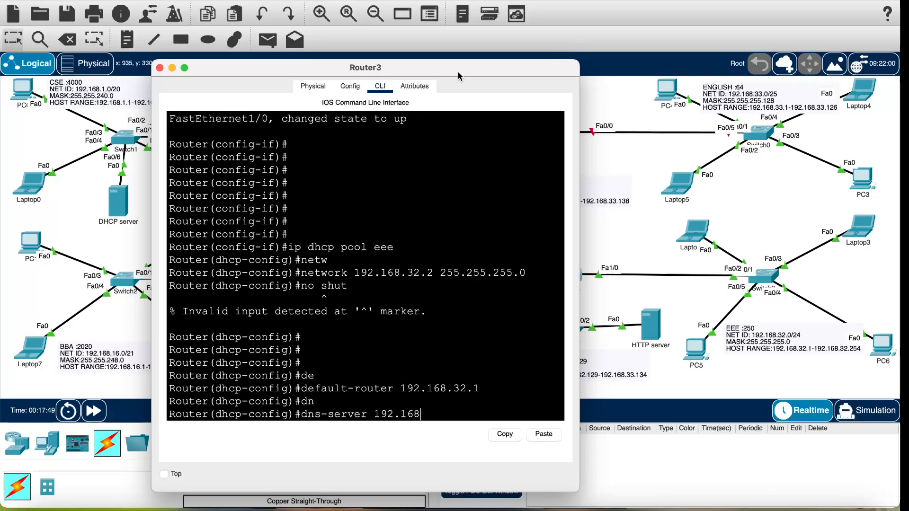
pyautogui.write('.33.130')
pyautogui.press('Return')
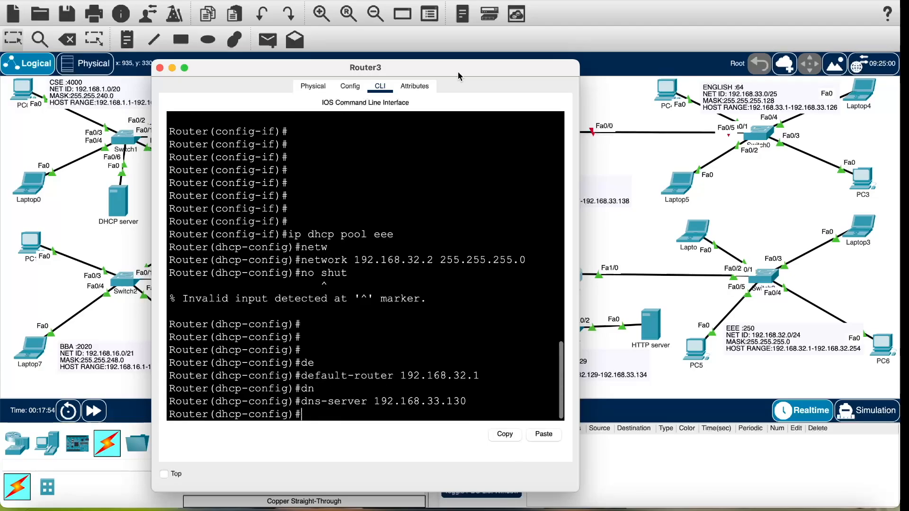
# - Exit the eee DHCP pool configuration and save Router3's configuration with do wr
pyautogui.write('ex')
pyautogui.press('Return')
pyautogui.write('do')
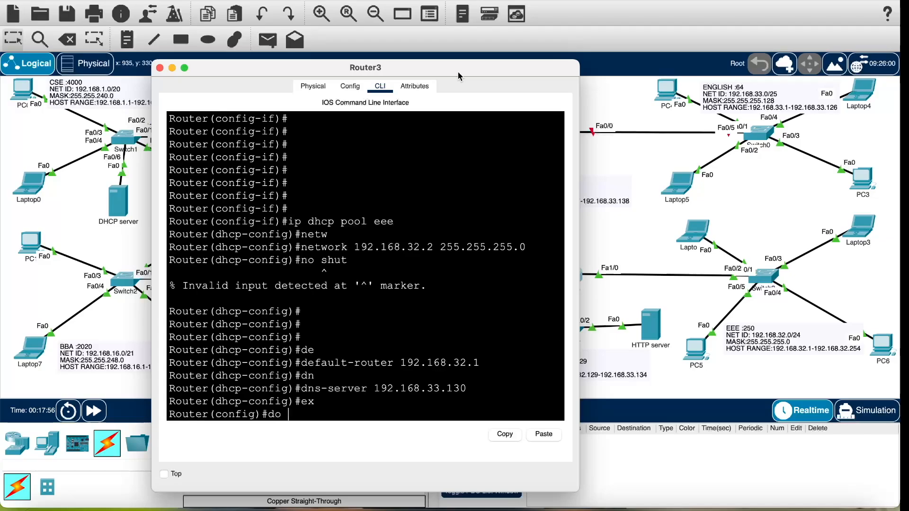
pyautogui.write(' wr')
pyautogui.press('Return')
pyautogui.press('Return')
pyautogui.press('Return')
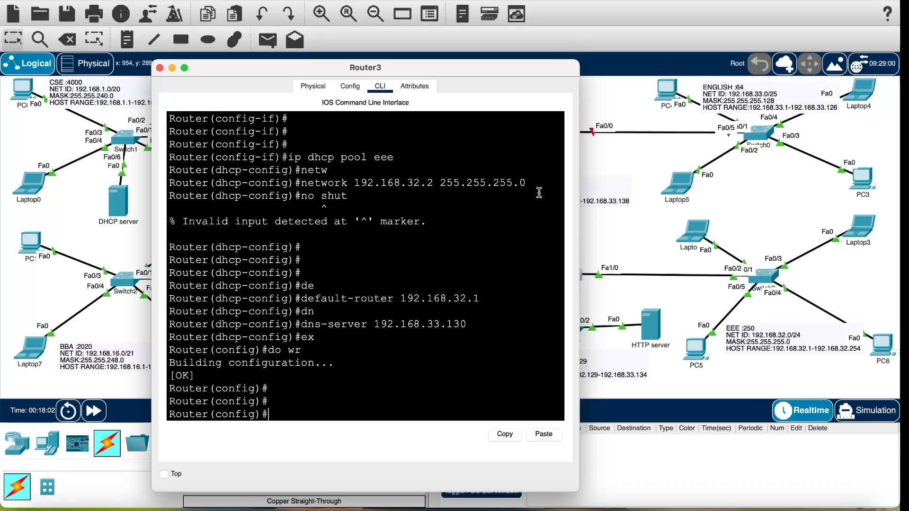
# - Enter interface configuration for Router3's FastEthernet 0/0, which faces the server switch
pyautogui.moveTo(467, 66); pyautogui.dragTo(345, 36)
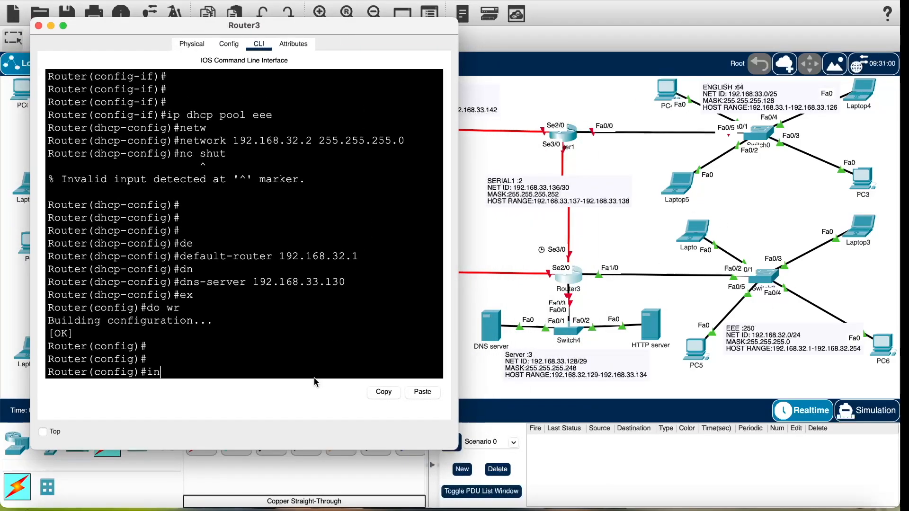
pyautogui.write('f')
pyautogui.press('Tab')
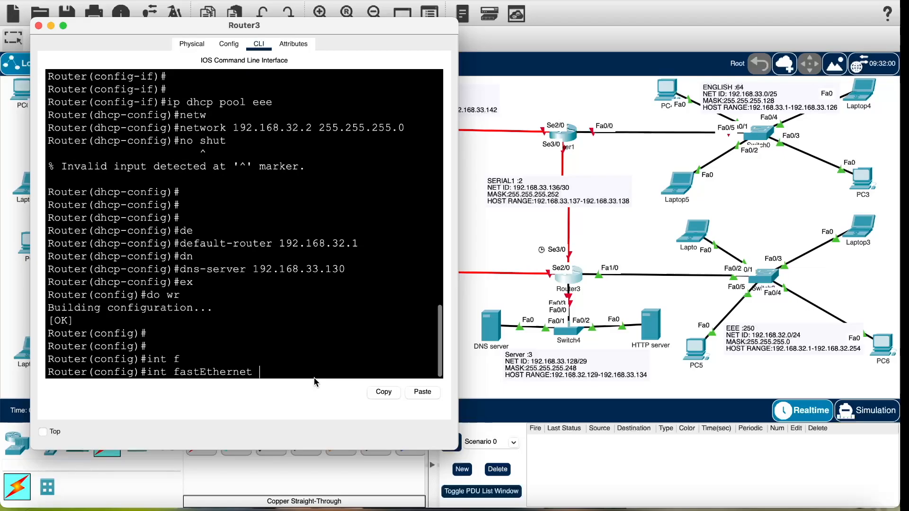
pyautogui.write('0/0')
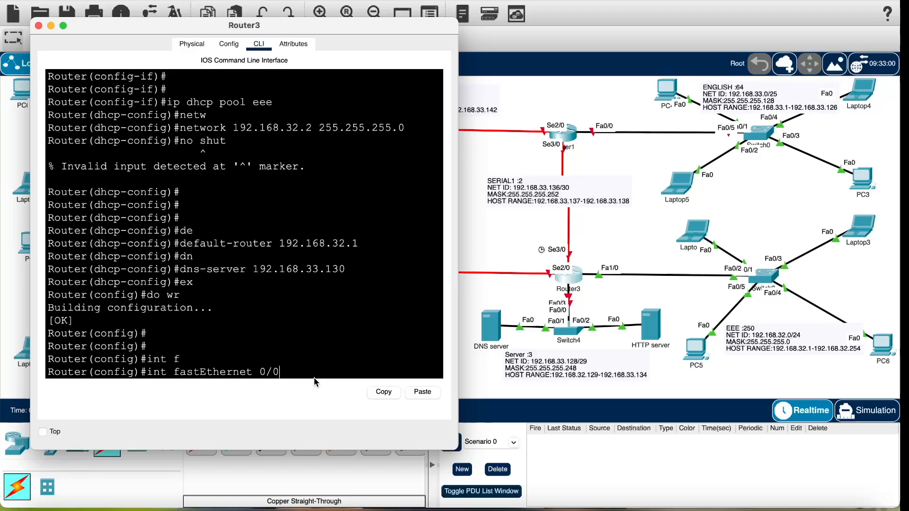
pyautogui.press('Return')
# - Assign IP address 192.168.33.129 with mask 255.255.255.248 to Router3's FastEthernet0/0 interface
pyautogui.press('Up')
pyautogui.press('Up')
pyautogui.press('Up')
pyautogui.press('Up')
pyautogui.press('Up')
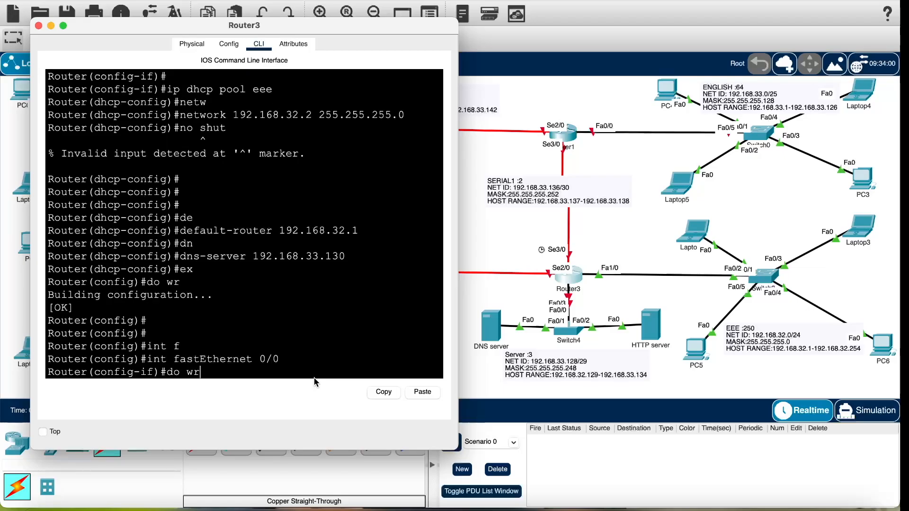
pyautogui.press('Up')
pyautogui.press('Up')
pyautogui.press('Up')
pyautogui.press('Up')
pyautogui.press('Up')
pyautogui.press('Up')
pyautogui.press('Left')
pyautogui.press('Left')
pyautogui.press('Left')
pyautogui.press('Left')
pyautogui.press('Left')
pyautogui.press('Left')
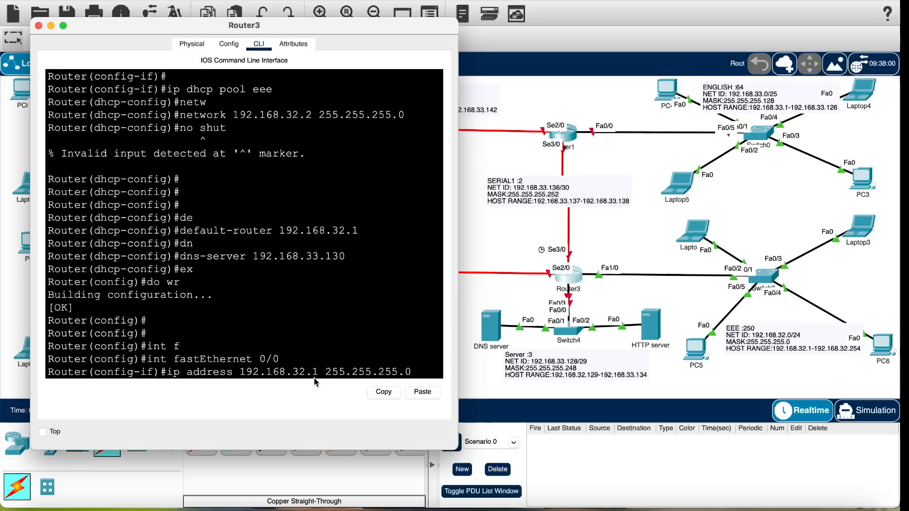
pyautogui.press('BackSpace')
pyautogui.press('BackSpace')
pyautogui.press('BackSpace')
pyautogui.write('3.129')
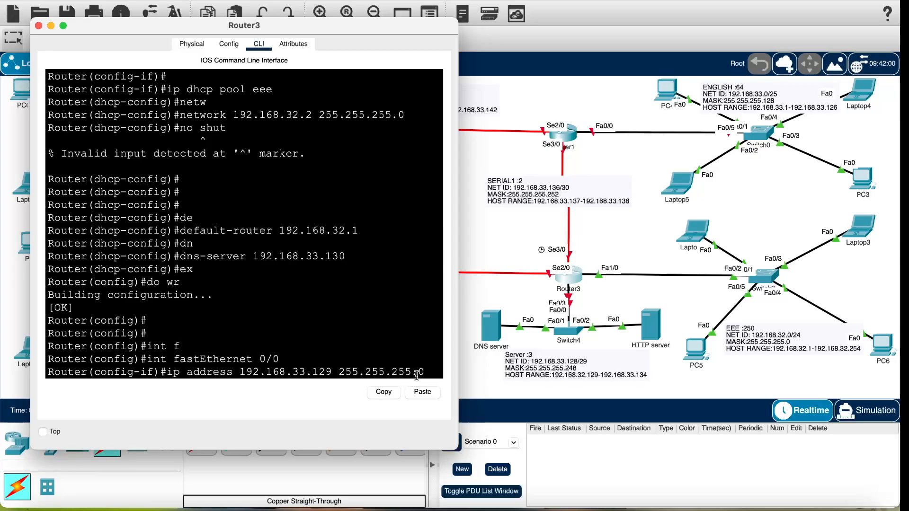
pyautogui.press('Right')
pyautogui.press('Right')
pyautogui.press('Right')
pyautogui.press('Right')
pyautogui.press('Right')
pyautogui.press('Right')
pyautogui.press('Right')
pyautogui.press('Right')
pyautogui.press('Right')
pyautogui.press('Right')
pyautogui.write('8')
pyautogui.press('Return')
# - Enable Router3's FastEthernet0/0 interface with the no shut command
pyautogui.write('no shut')
pyautogui.press('Return')
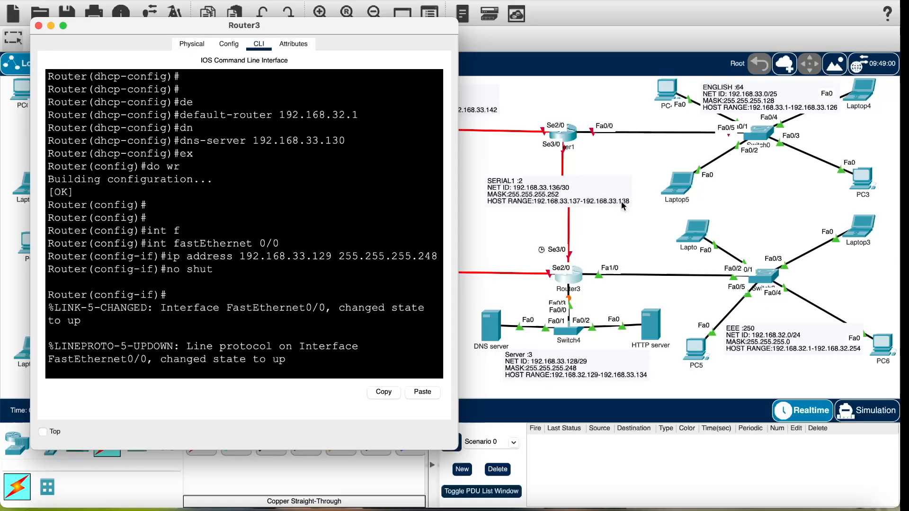
pyautogui.press('Return')
pyautogui.press('Return')
pyautogui.press('Return')
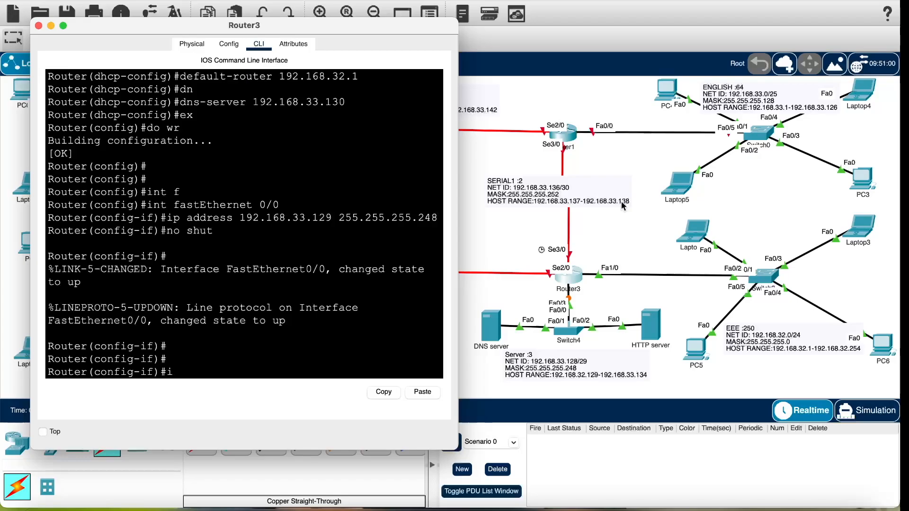
# - Nudge Router3 slightly down in the topology and enter the configuration of its Serial2/0 interface
pyautogui.write('t')
pyautogui.press('Tab')
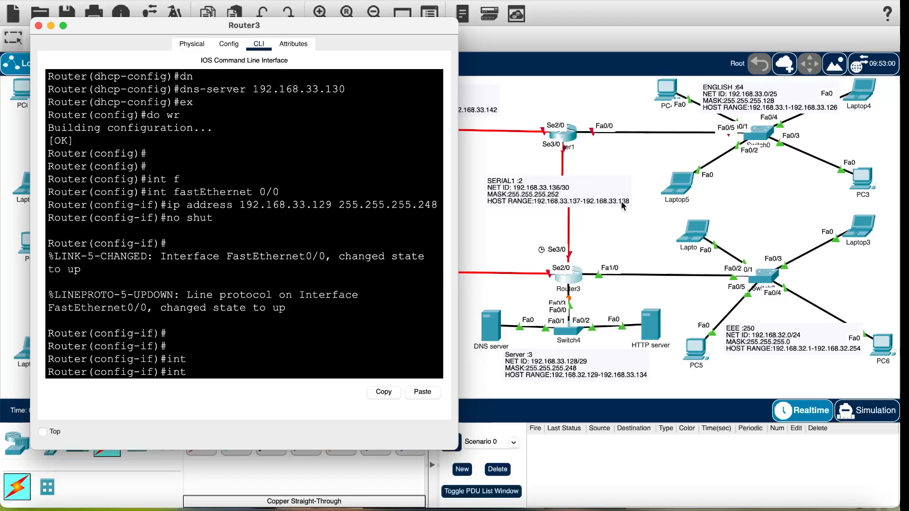
pyautogui.write('se')
pyautogui.click(577, 280)
pyautogui.moveTo(576, 280)
pyautogui.mouseDown()
pyautogui.moveTo(576, 265)
pyautogui.moveTo(552, 245)
pyautogui.moveTo(580, 303)
pyautogui.moveTo(577, 285)
pyautogui.mouseUp()
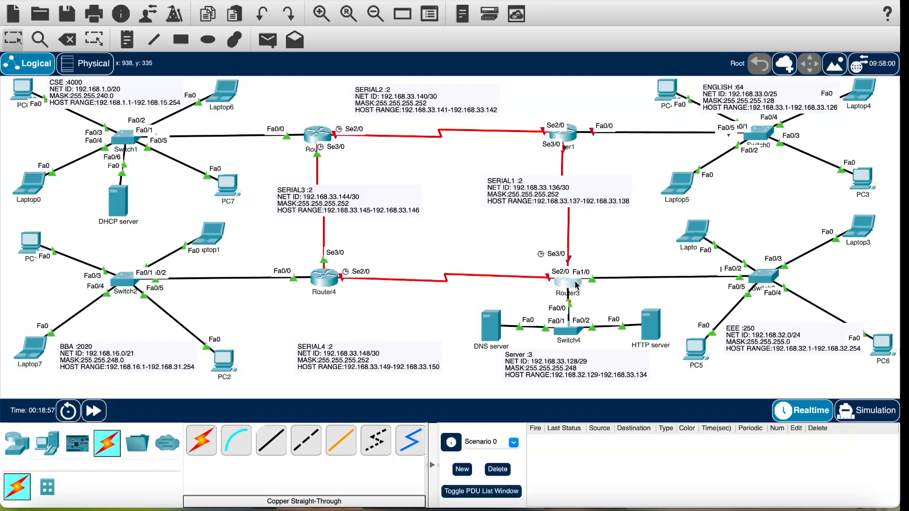
pyautogui.click(577, 285)
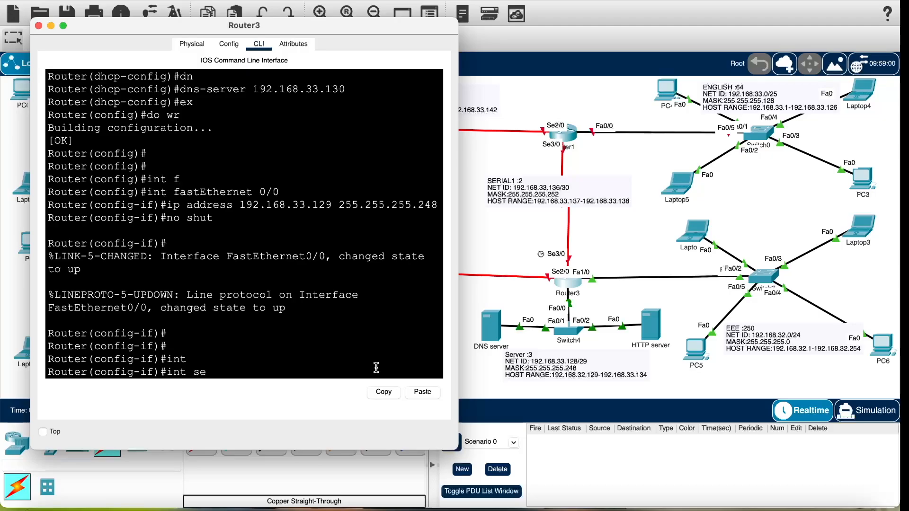
pyautogui.write('2/0')
pyautogui.press('Return')
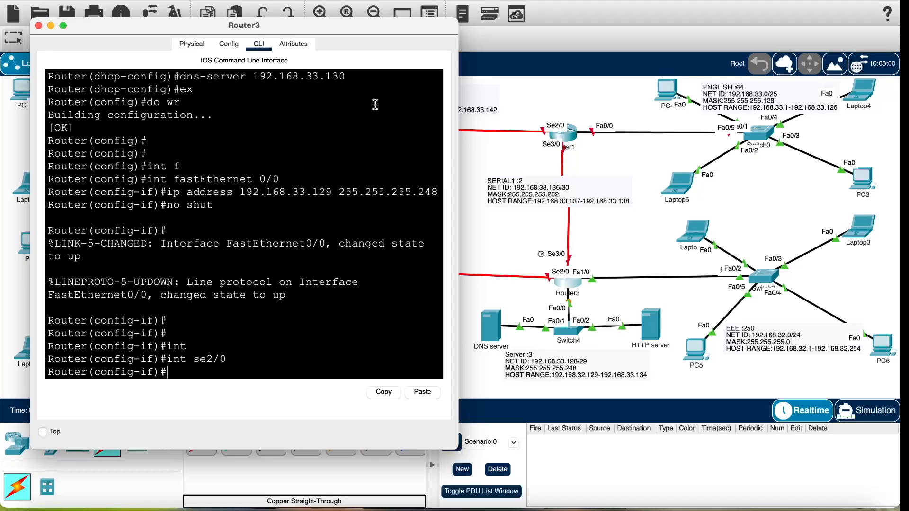
# - Assign IP address 192.168.33.150 with mask 255.255.255.252 to Router3's Serial2/0 interface
pyautogui.moveTo(338, 30); pyautogui.dragTo(374, 8)
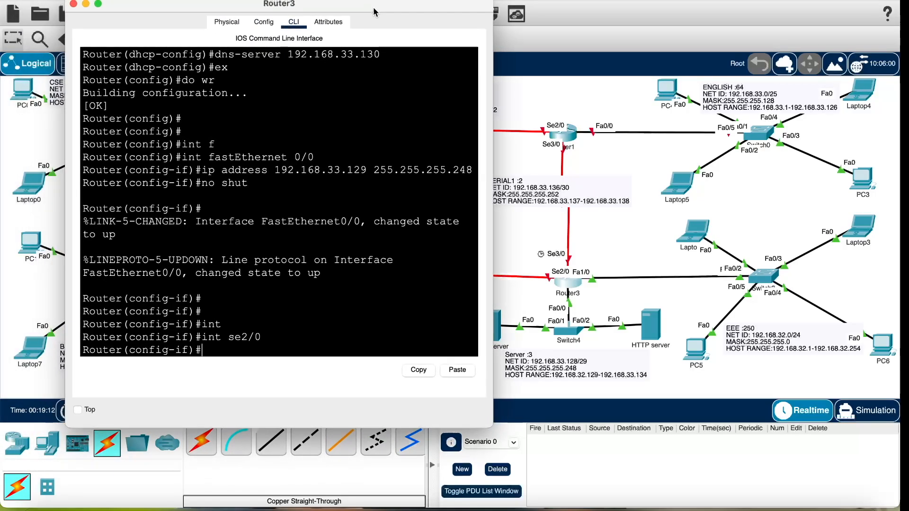
pyautogui.press('Up')
pyautogui.press('Up')
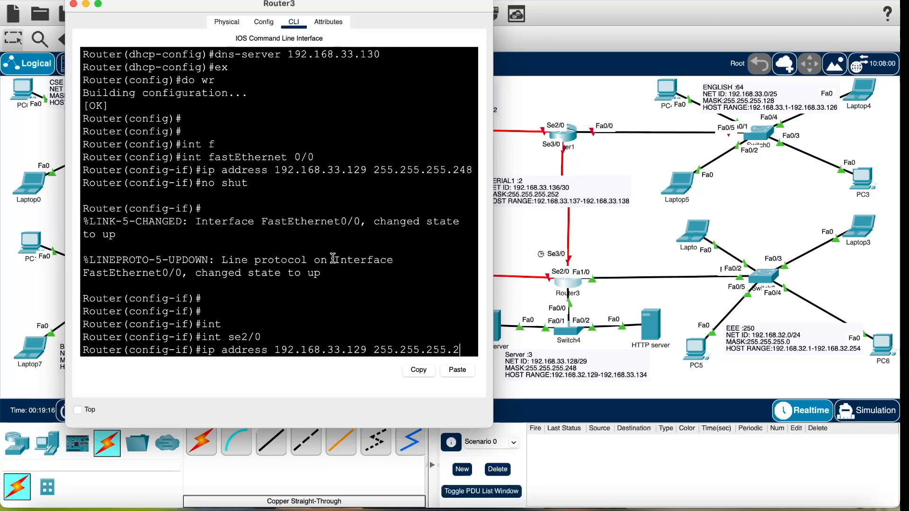
pyautogui.write('252')
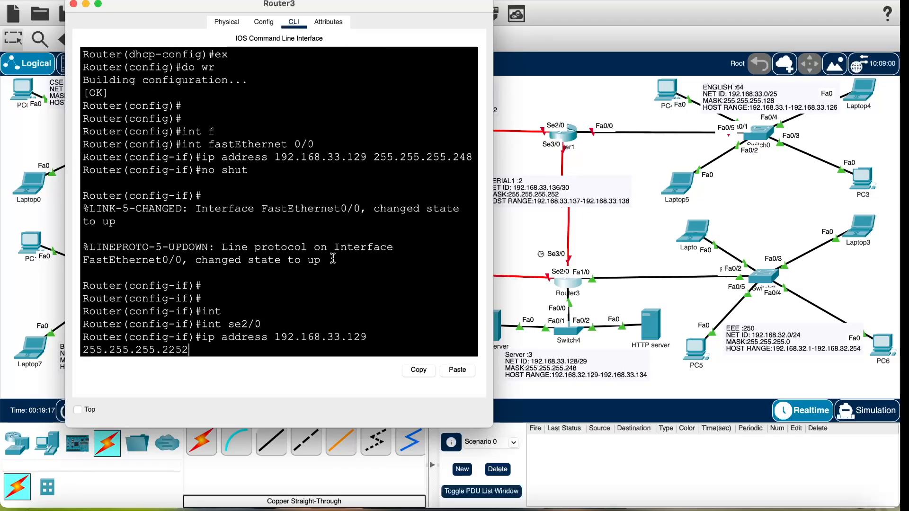
pyautogui.press('BackSpace')
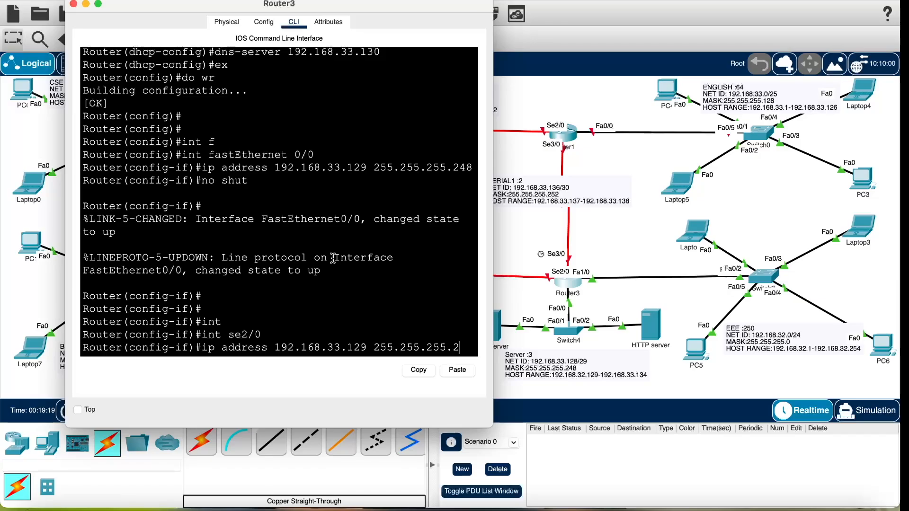
pyautogui.write('52')
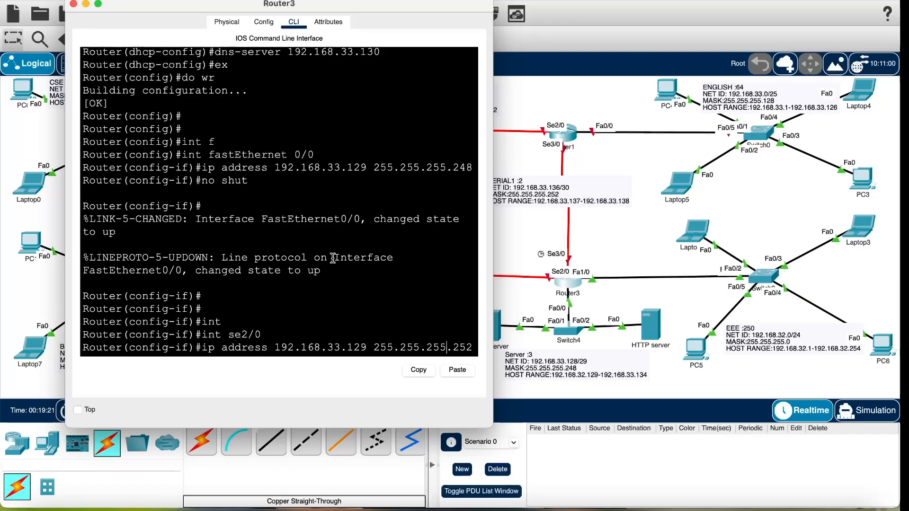
pyautogui.press('Left')
pyautogui.press('Left')
pyautogui.press('Left')
pyautogui.press('BackSpace')
pyautogui.press('BackSpace')
pyautogui.write('49')
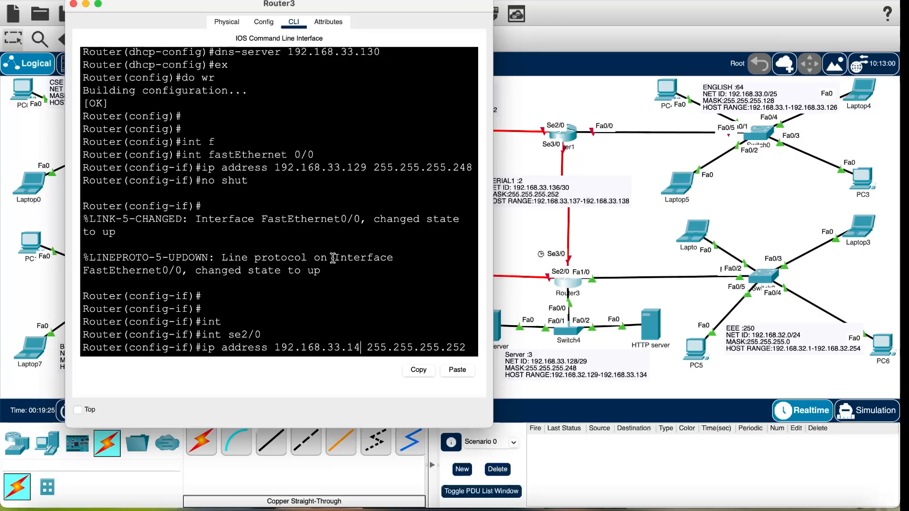
pyautogui.press('BackSpace')
pyautogui.press('BackSpace')
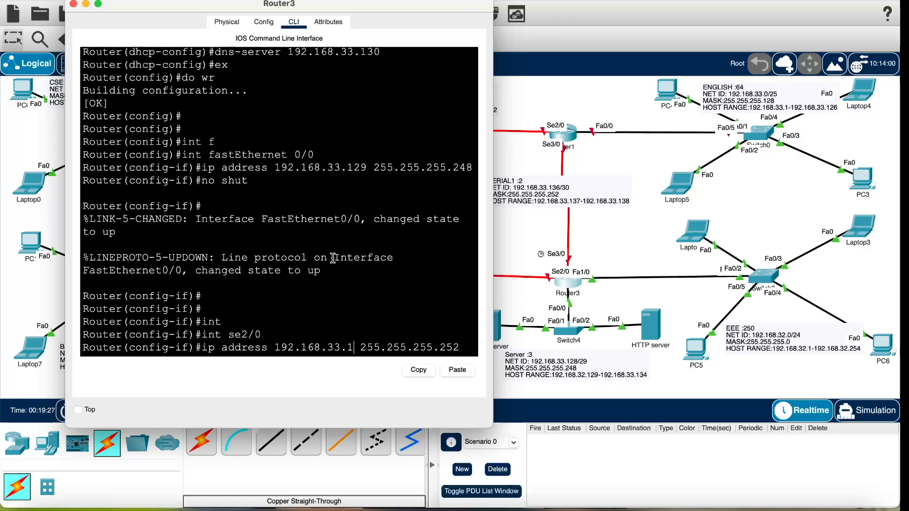
pyautogui.write('50')
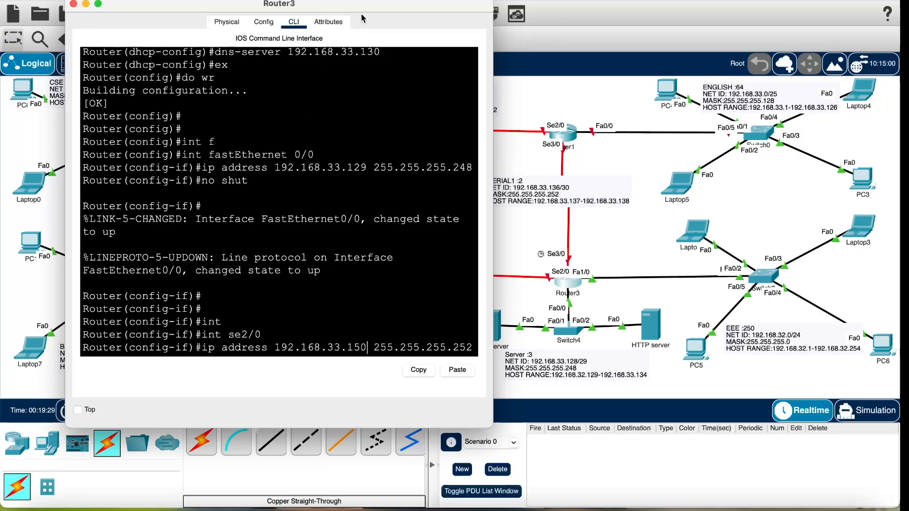
pyautogui.moveTo(375, 12); pyautogui.dragTo(504, 8)
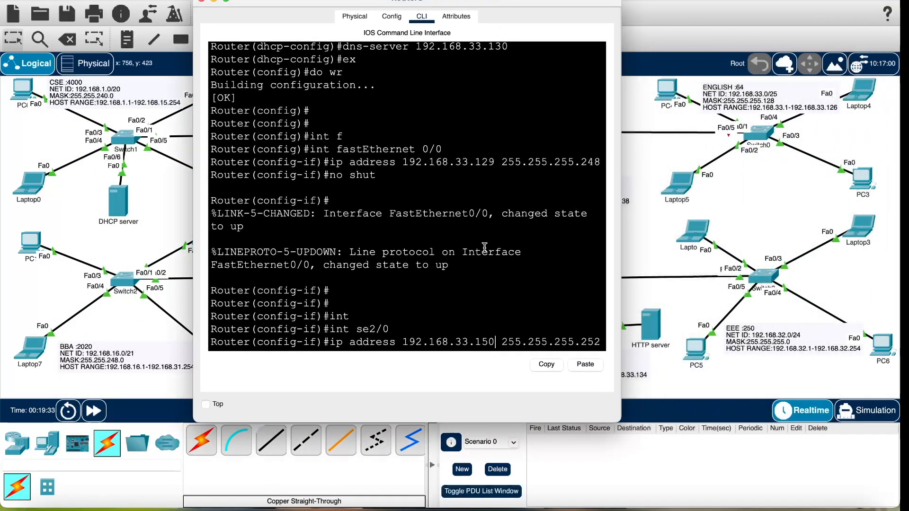
pyautogui.press('Return')
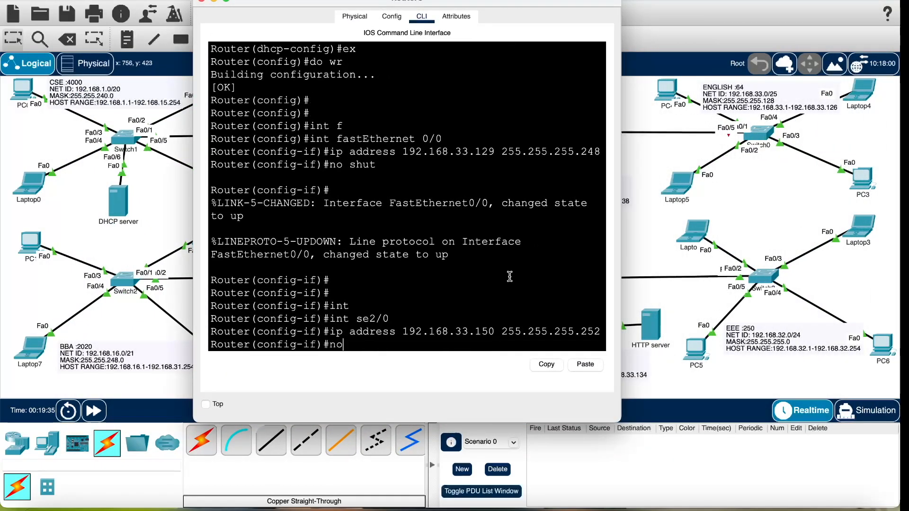
# - Enable Router3's Serial2/0 interface with the no shut command
pyautogui.write('no shut')
pyautogui.press('Return')
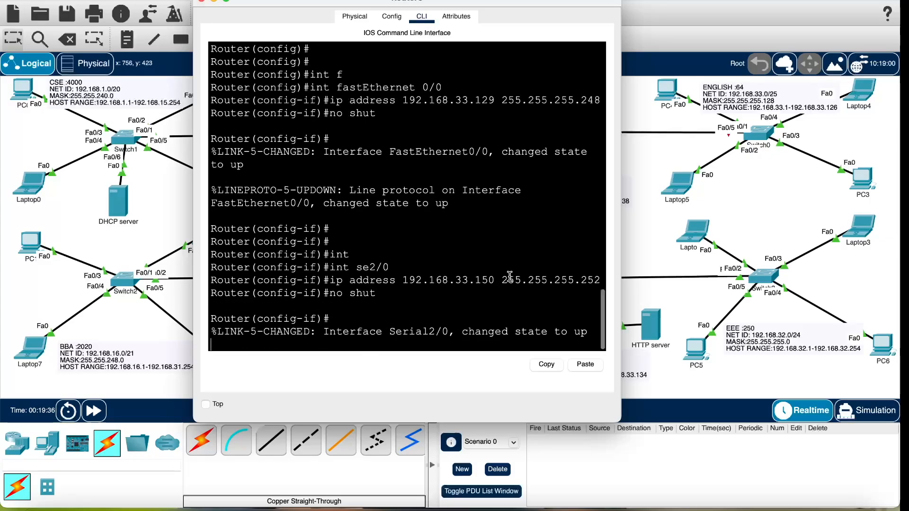
pyautogui.press('Return')
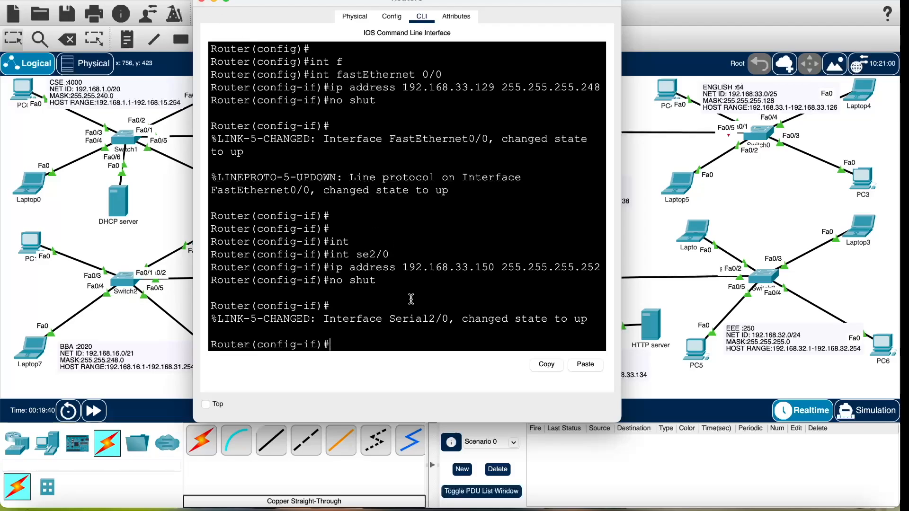
# - Run the int se2/0 command again in Router3's interface configuration
pyautogui.press('Up')
pyautogui.moveTo(488, 2); pyautogui.dragTo(362, 0)
pyautogui.press('Up')
pyautogui.press('Up')
pyautogui.press('Up')
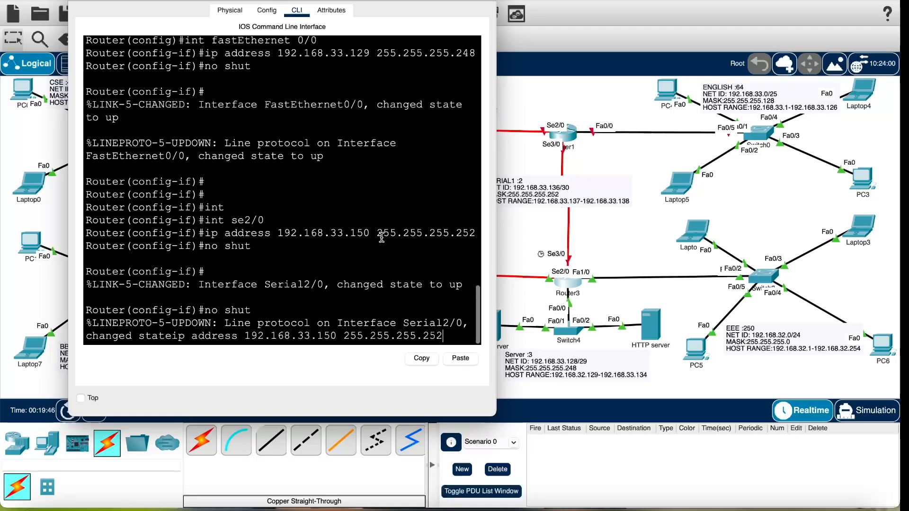
pyautogui.press('Return')
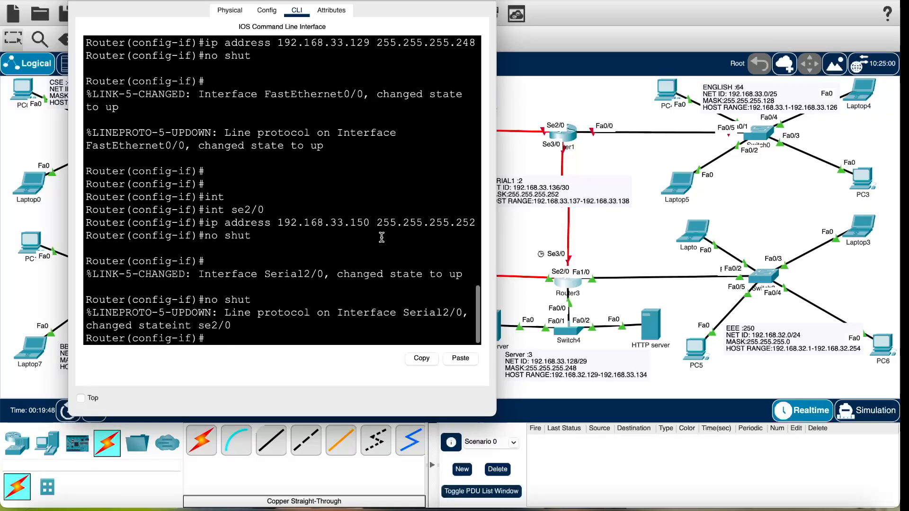
# - Enter the configuration of Router3's Serial3/0 interface with the int se3/0 command
pyautogui.write('no shut')
pyautogui.press('Up')
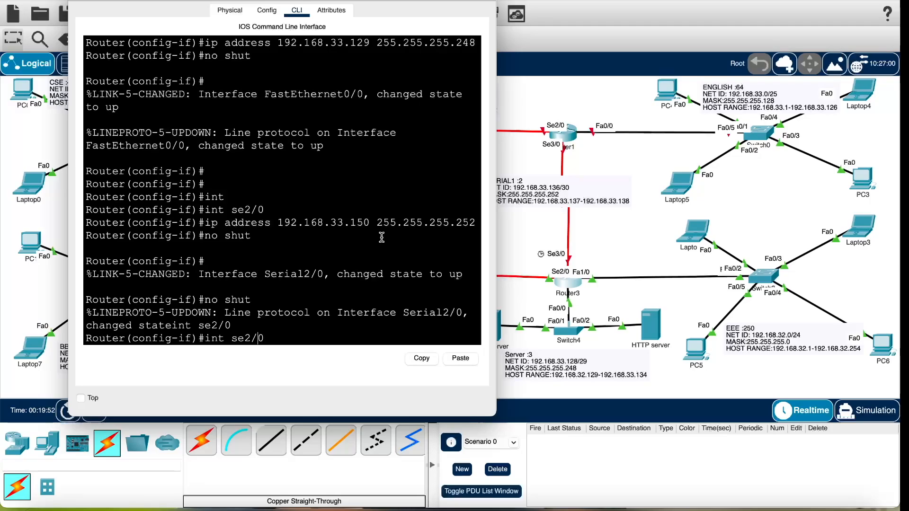
pyautogui.press('BackSpace')
pyautogui.write('3')
pyautogui.press('Return')
# - Assign IP address 192.168.33.137 with mask 255.255.255.252 to Router3's Serial3/0 interface
pyautogui.press('Up')
pyautogui.press('Up')
pyautogui.press('Up')
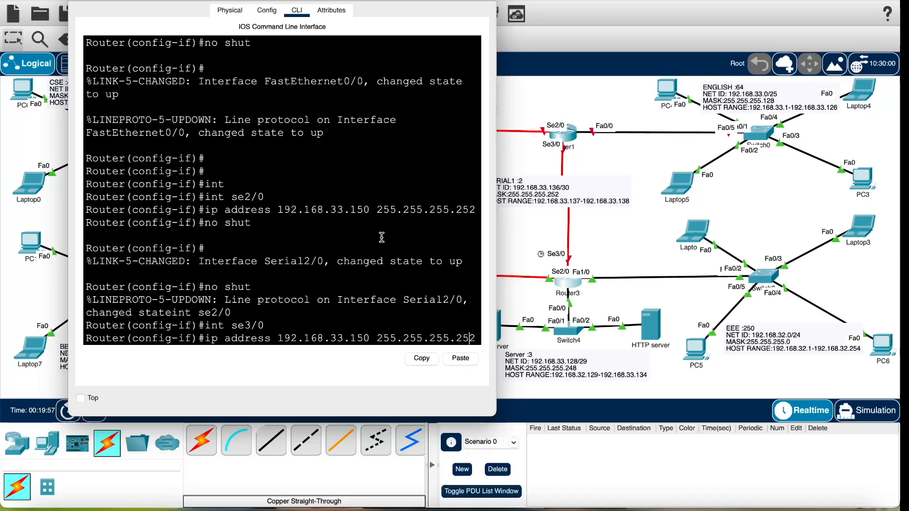
pyautogui.press('Left')
pyautogui.press('Left')
pyautogui.press('Left')
pyautogui.press('Left')
pyautogui.press('Left')
pyautogui.press('Left')
pyautogui.press('Left')
pyautogui.press('BackSpace')
pyautogui.press('BackSpace')
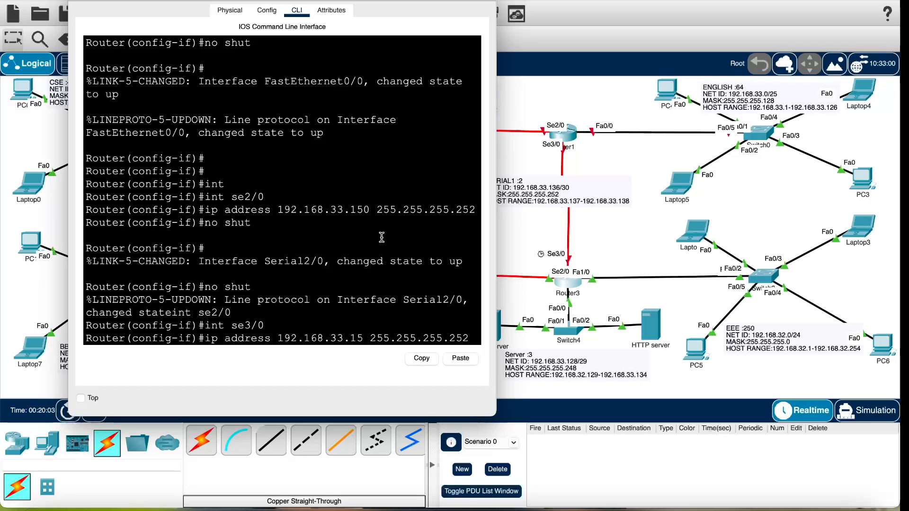
pyautogui.write('37')
pyautogui.press('Return')
# - Enable Router3's Serial3/0 interface with the no shut command and close the router's window
pyautogui.write('no')
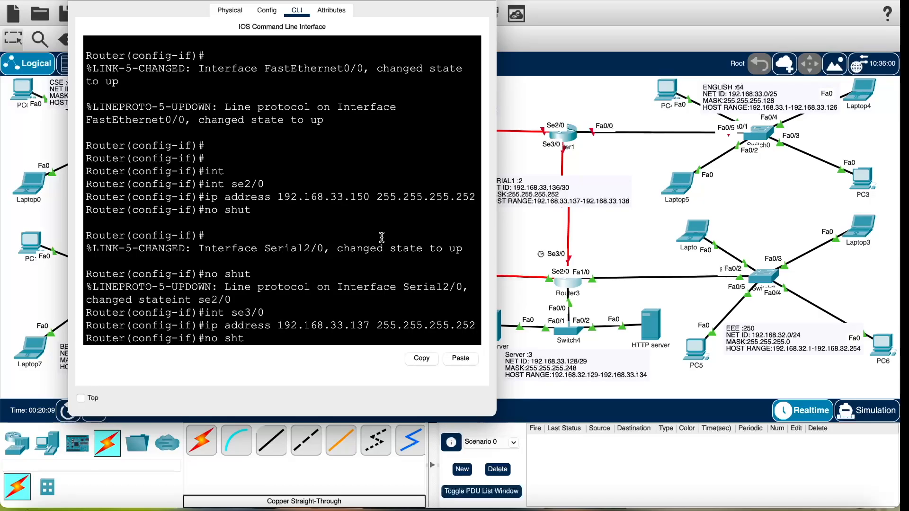
pyautogui.write(' shut')
pyautogui.press('Return')
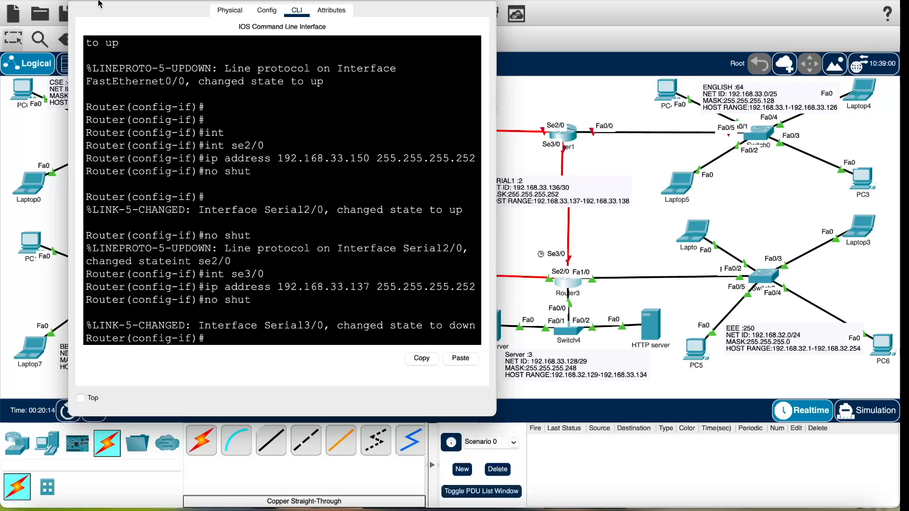
pyautogui.click(80, 1)
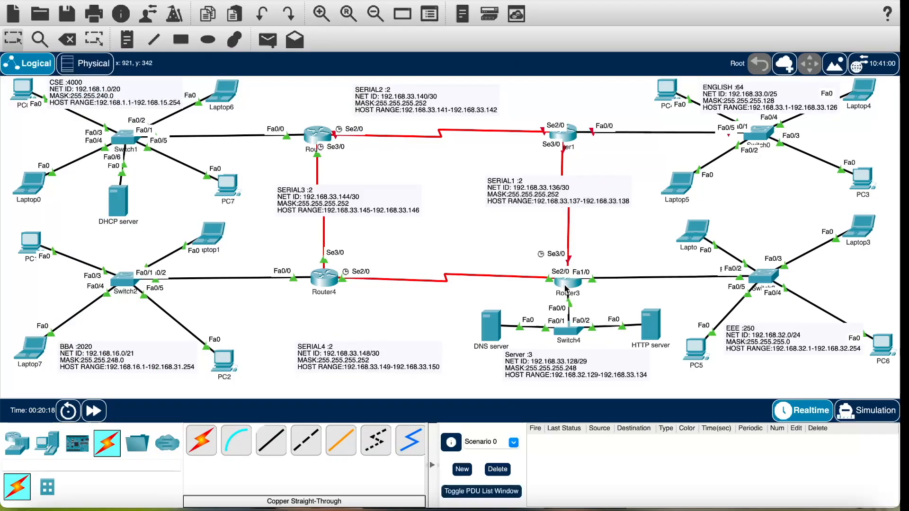
# - Set Laptop2 in the EEE department to obtain its IPv4 configuration through DHCP
pyautogui.moveTo(566, 288)
pyautogui.click(703, 232)
pyautogui.click(474, 87)
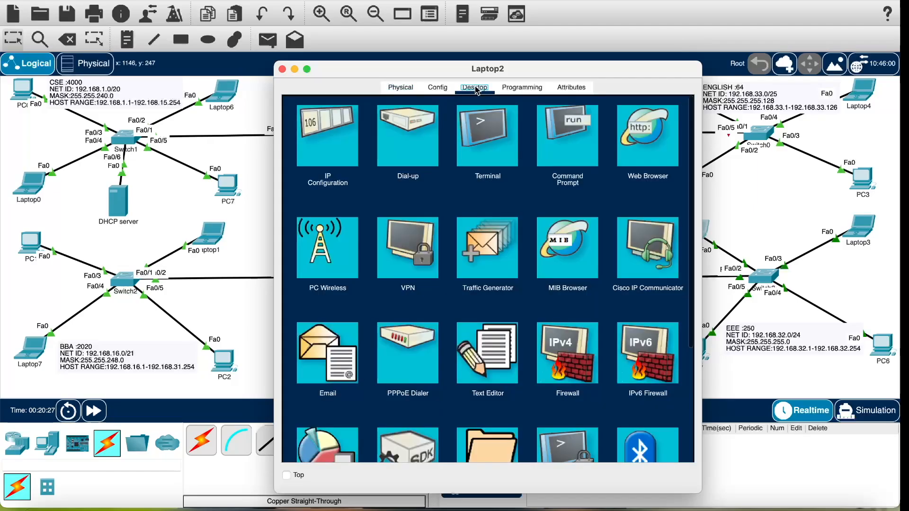
pyautogui.click(305, 150)
pyautogui.click(301, 166)
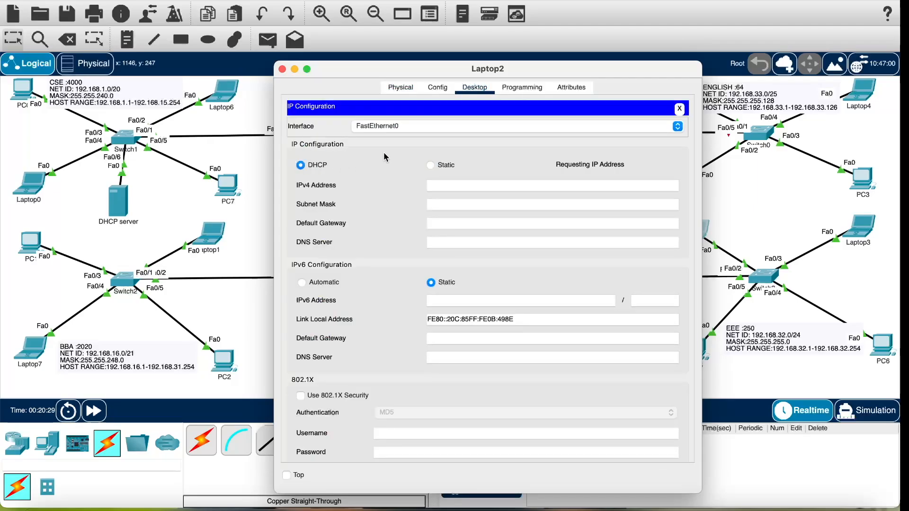
pyautogui.click(282, 69)
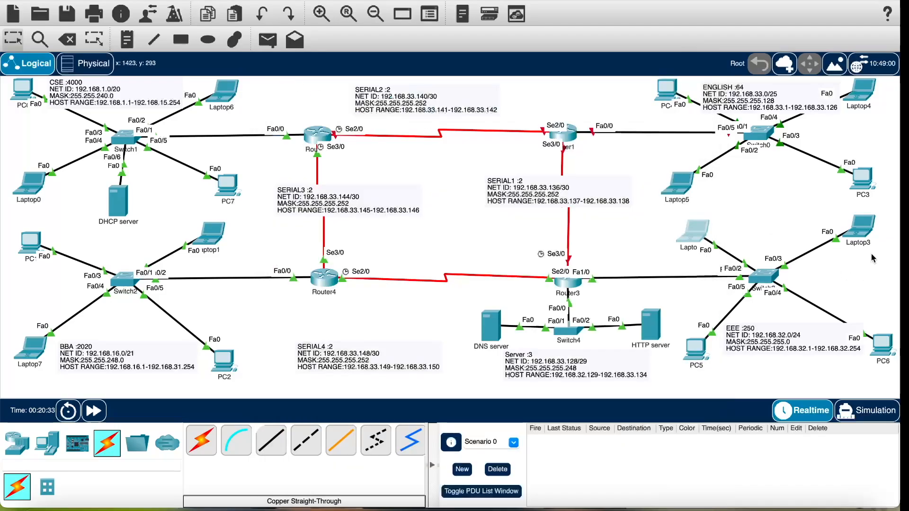
# - Set Laptop3 in the EEE department to obtain its IPv4 configuration through DHCP
pyautogui.click(855, 236)
pyautogui.click(474, 88)
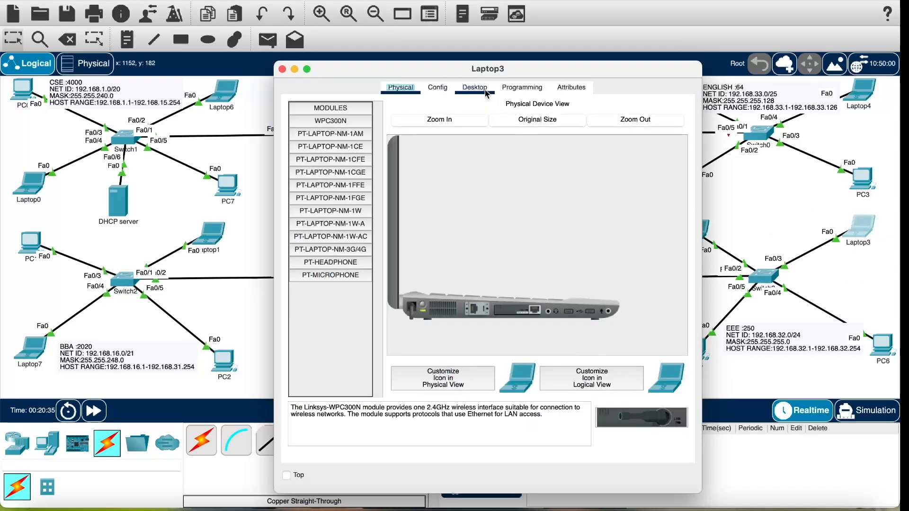
pyautogui.click(348, 143)
pyautogui.click(313, 167)
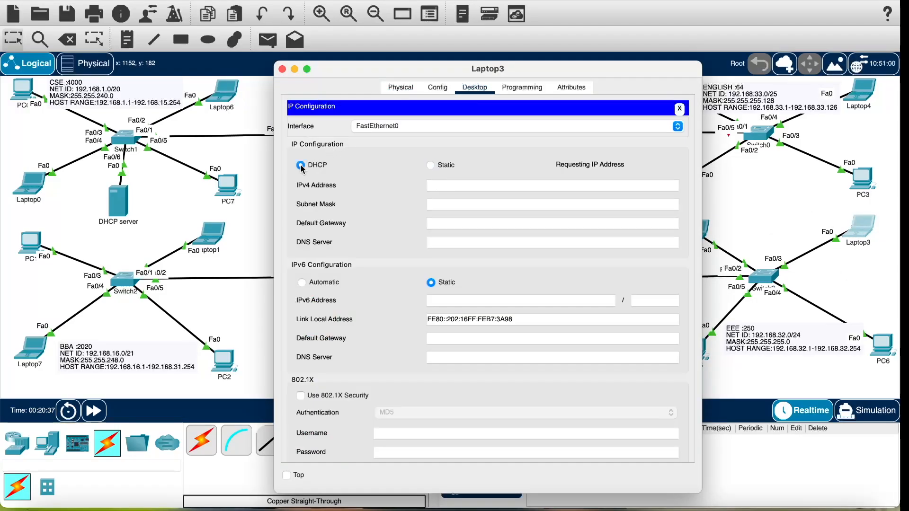
pyautogui.click(282, 68)
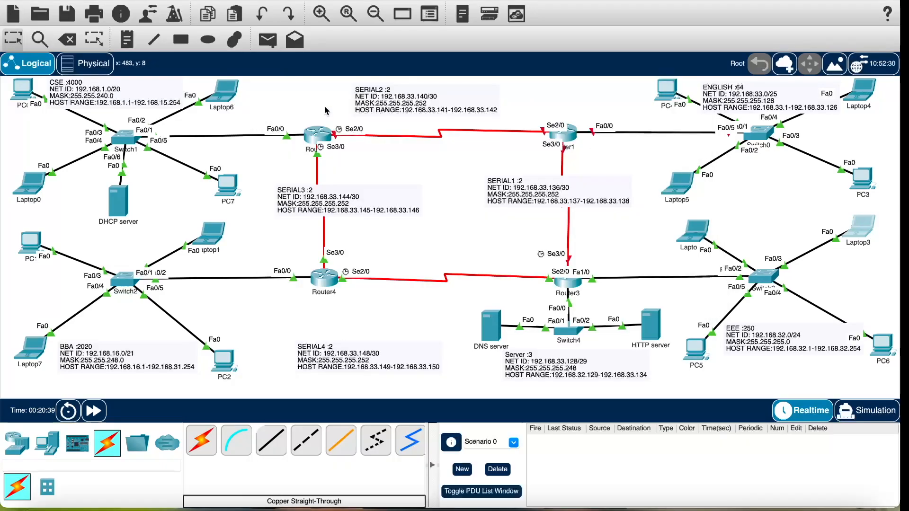
# - Set PC5 in the EEE department to obtain its IPv4 configuration through DHCP
pyautogui.click(696, 348)
pyautogui.click(475, 89)
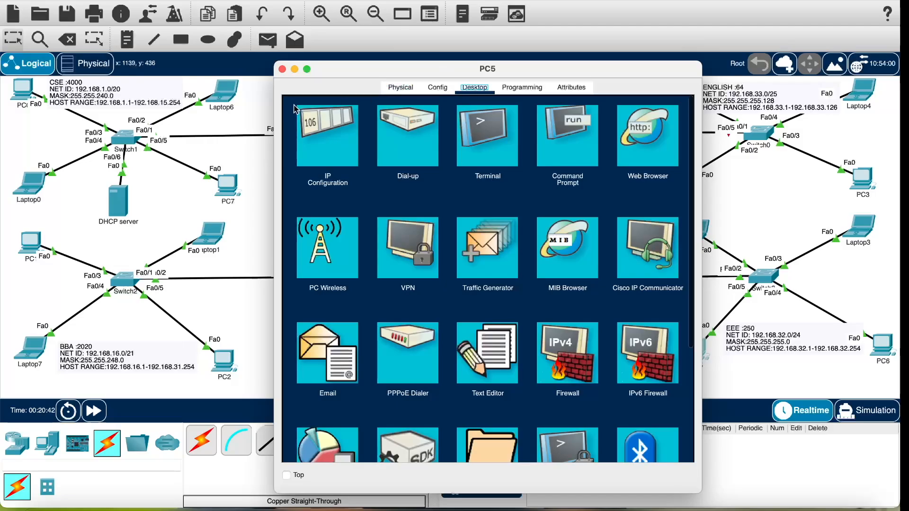
pyautogui.click(326, 141)
pyautogui.click(308, 166)
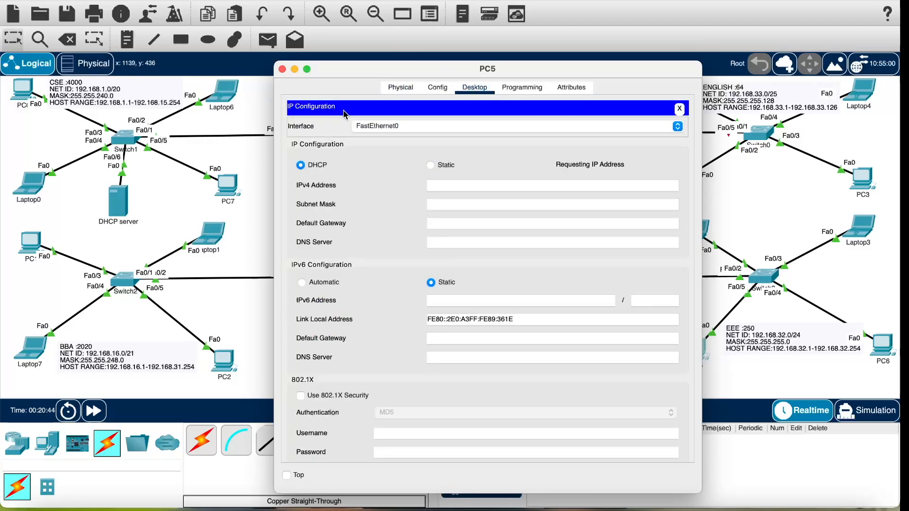
pyautogui.click(283, 70)
# - Set PC6 in the EEE department to obtain its IPv4 configuration through DHCP
pyautogui.click(892, 344)
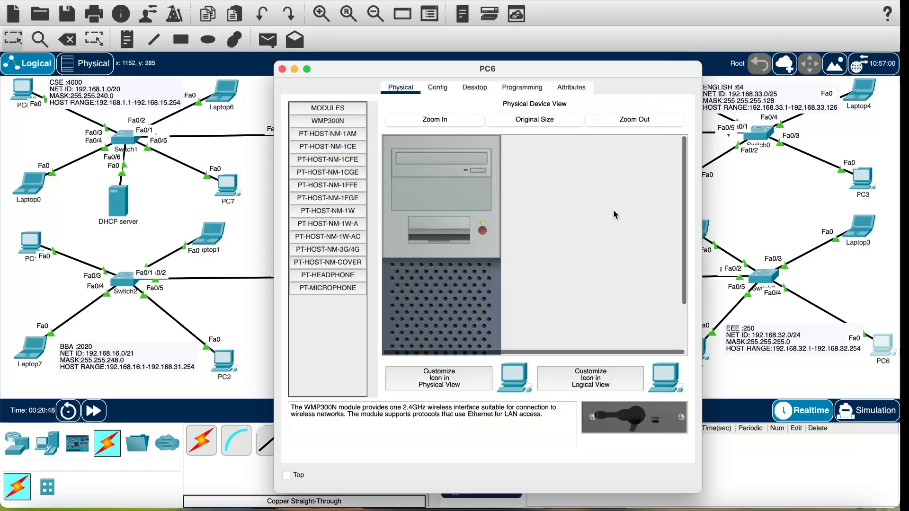
pyautogui.click(475, 88)
pyautogui.click(326, 115)
pyautogui.click(300, 165)
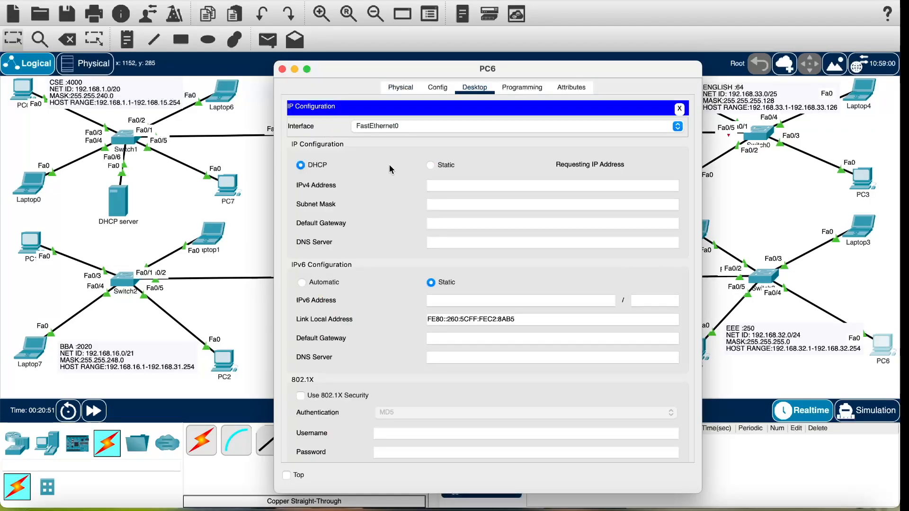
pyautogui.click(282, 70)
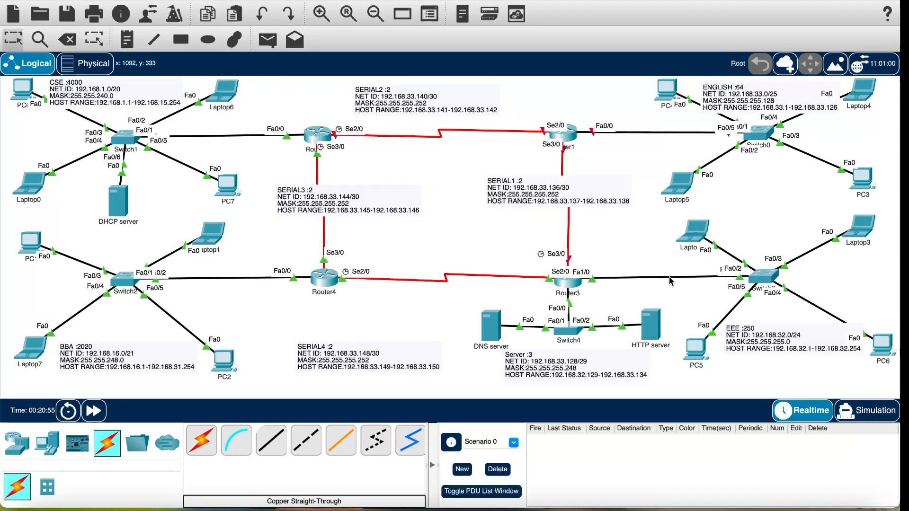
# - Give the DNS server the static IPv4 address 192.168.33.130 with subnet mask 255.255.255.248
pyautogui.click(492, 326)
pyautogui.click(495, 87)
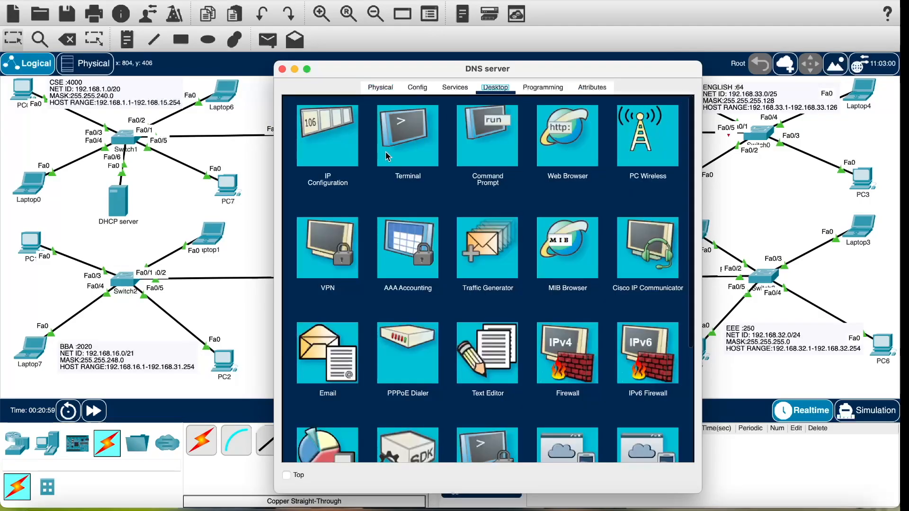
pyautogui.click(358, 149)
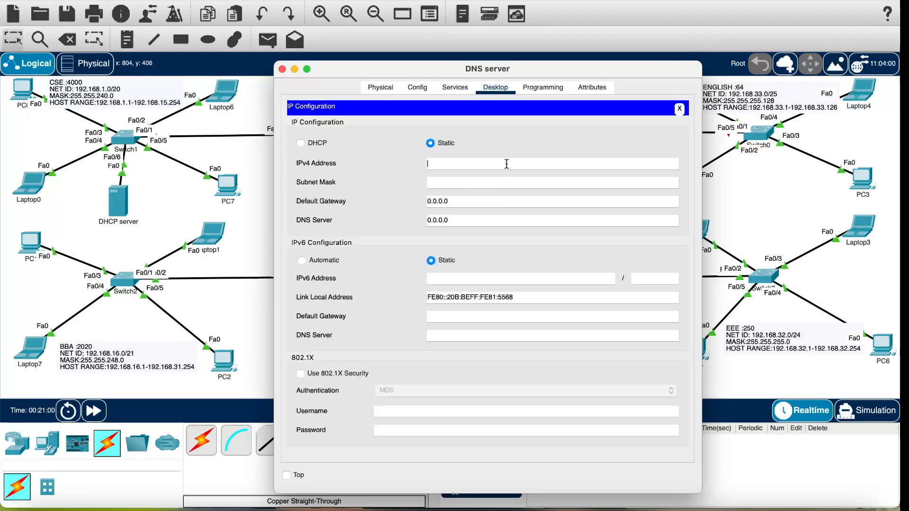
pyautogui.write('168.33.130')
pyautogui.click(509, 178)
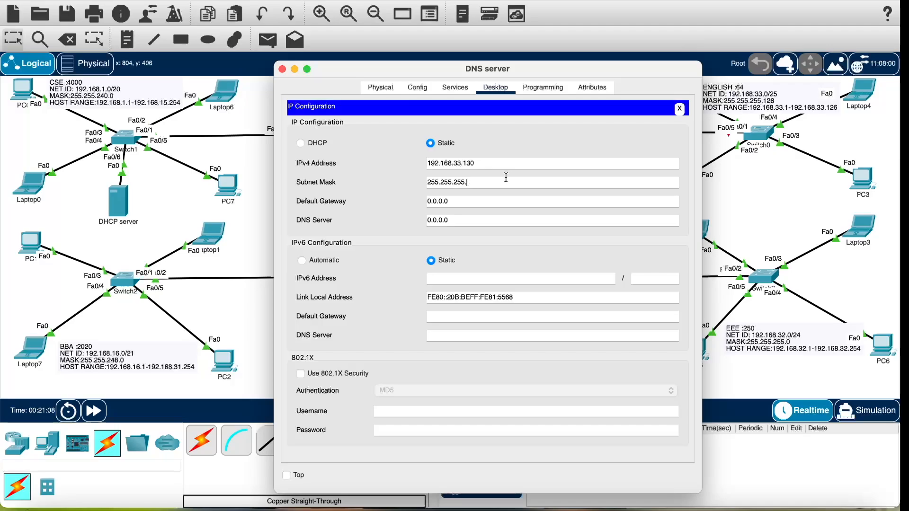
pyautogui.write('248')
pyautogui.press('Tab')
# - Set the DNS server's default gateway to 192.168.33.129 and its DNS server address to 192.168.33.130
pyautogui.doubleClick(526, 165)
pyautogui.press('super+c')
pyautogui.click(574, 203)
pyautogui.doubleClick(574, 203)
pyautogui.press('super+v')
pyautogui.press('BackSpace')
pyautogui.press('BackSpace')
pyautogui.write('29')
pyautogui.doubleClick(566, 223)
pyautogui.press('super+v')
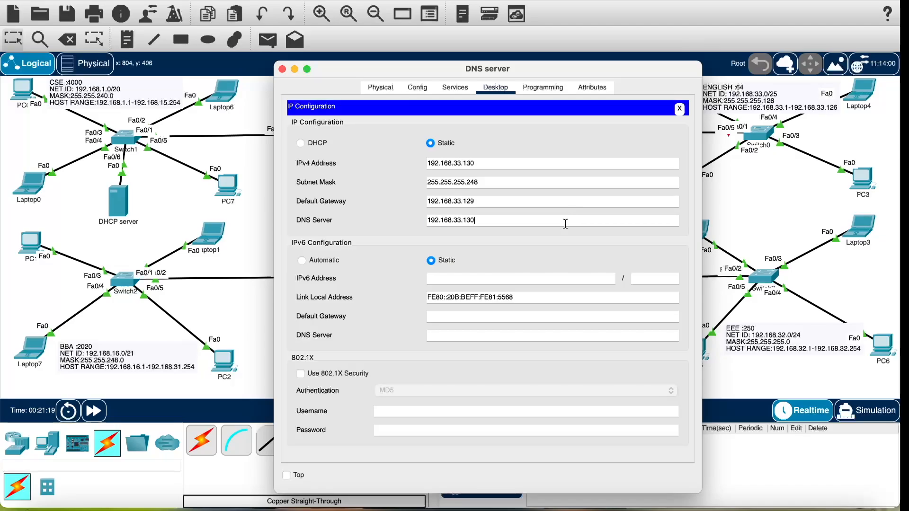
# - Copy the DNS server's IPv4 address and close its configuration window
pyautogui.moveTo(497, 164); pyautogui.dragTo(419, 168)
pyautogui.press('super+c')
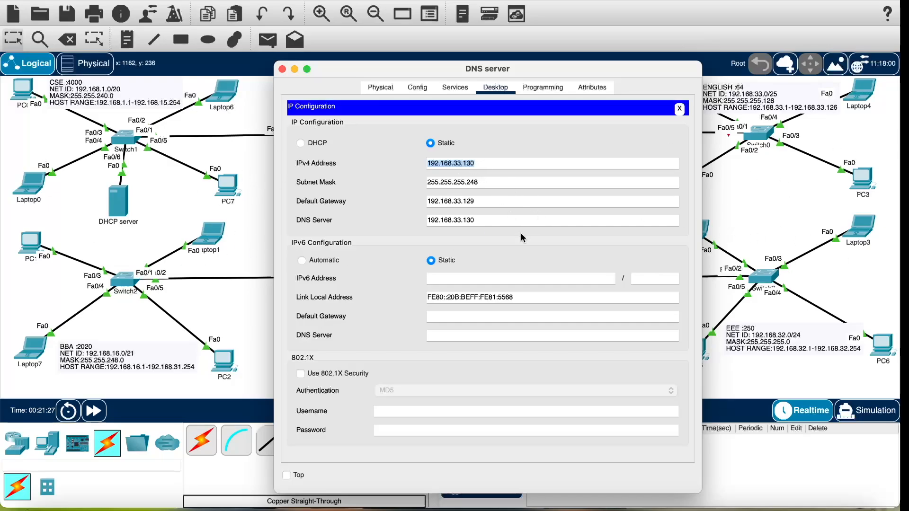
pyautogui.click(506, 223)
pyautogui.click(282, 69)
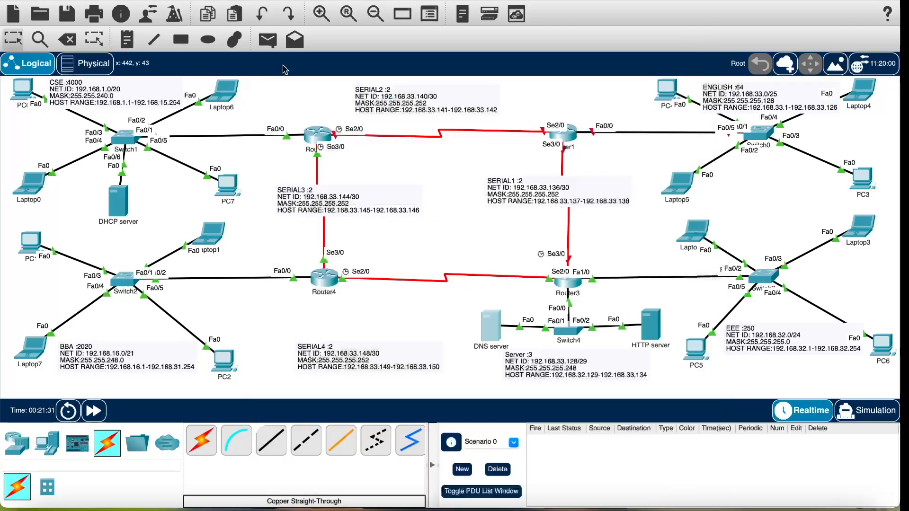
# - Open the IP configuration of the HTTP server connected to Switch4
pyautogui.click(643, 327)
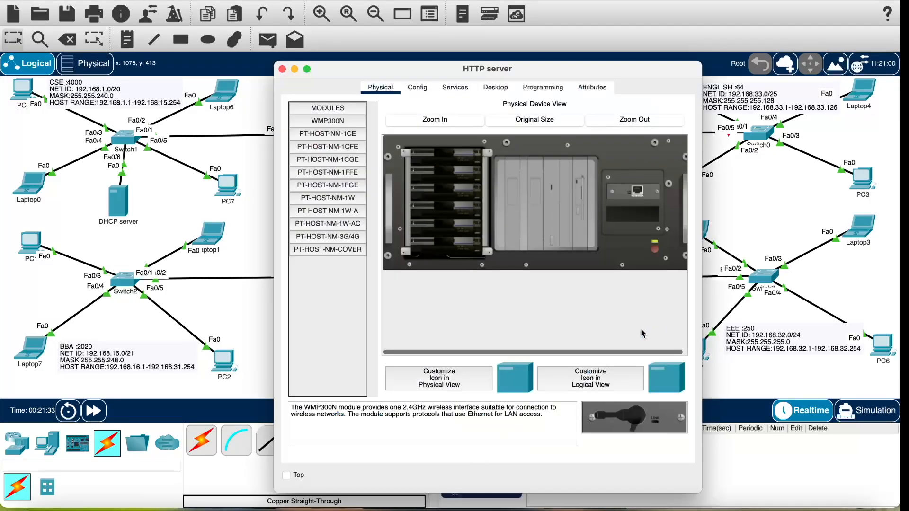
pyautogui.click(497, 92)
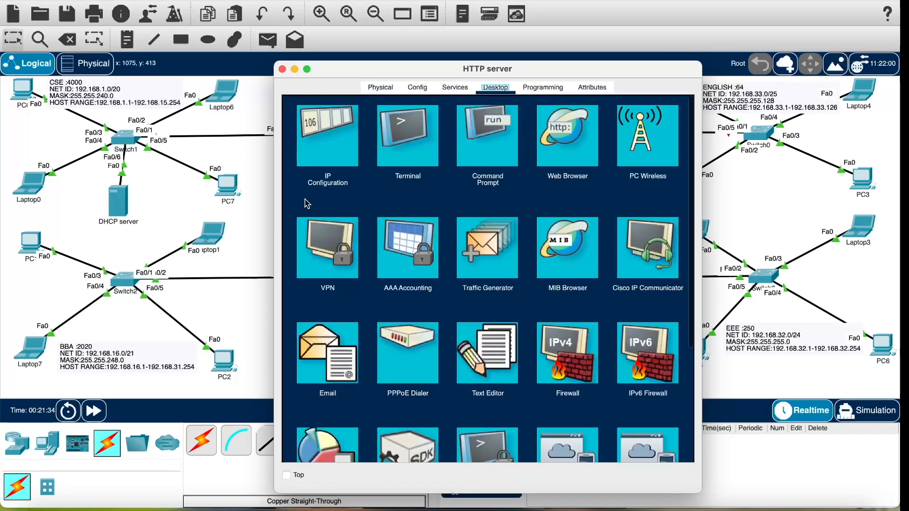
pyautogui.click(325, 167)
# - Try to give the HTTP server IPv4 address 192.168.33.131 with subnet mask 255.25.255.248
pyautogui.click(445, 159)
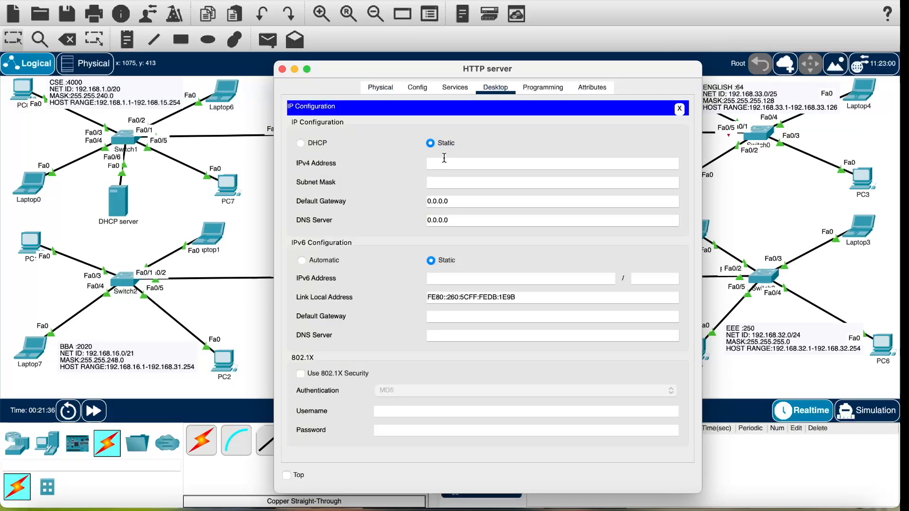
pyautogui.press('super+v')
pyautogui.write('1')
pyautogui.click(450, 181)
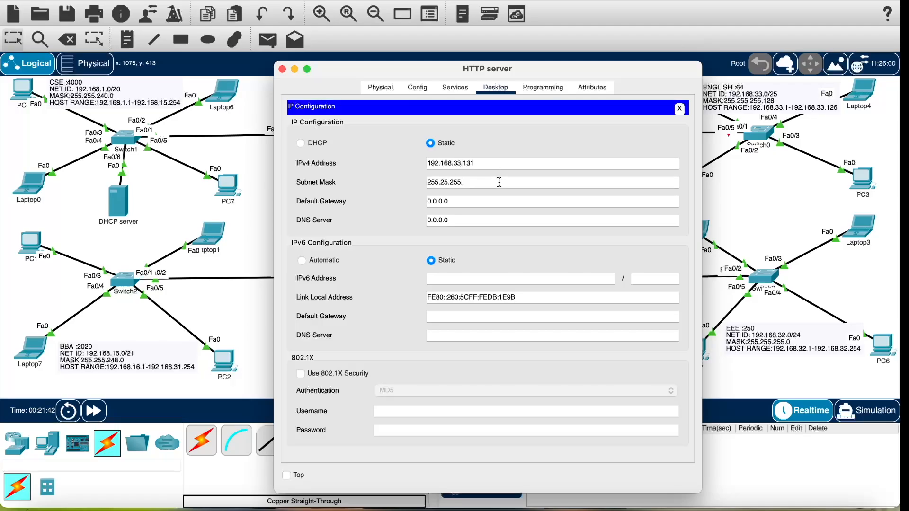
pyautogui.press('Return')
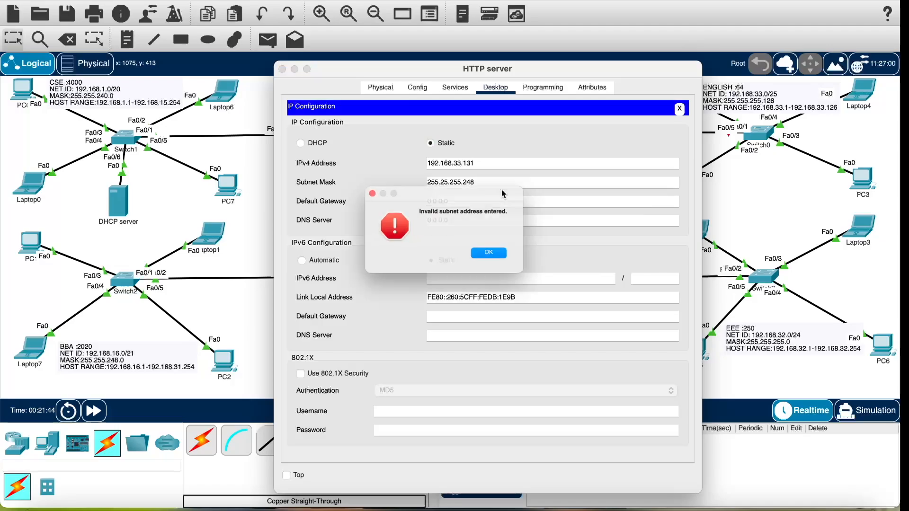
pyautogui.click(495, 257)
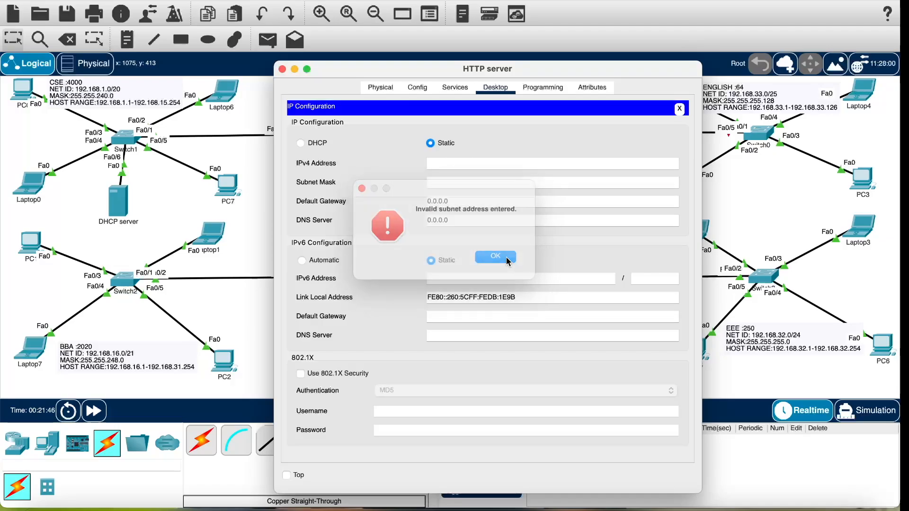
# - Set the HTTP server's static IPv4 address to 192.168.33.131 and its subnet mask to 255.255.255.248
pyautogui.write('192.168.33.130')
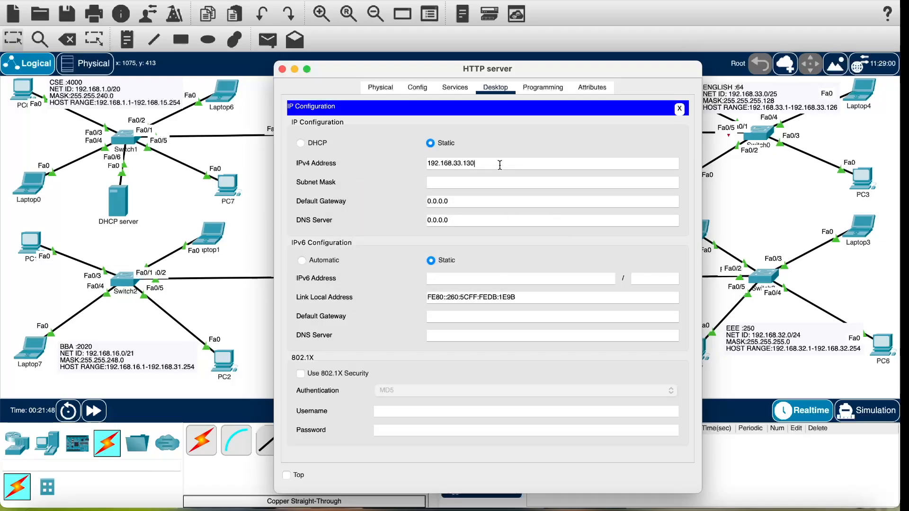
pyautogui.write('1')
pyautogui.click(497, 184)
pyautogui.press('BackSpace')
pyautogui.write('248')
# - Set the HTTP server's default gateway to 192.168.33.129 and DNS server to 192.168.33.130, and close its window
pyautogui.tripleClick(501, 197)
pyautogui.write('192.168.33.130')
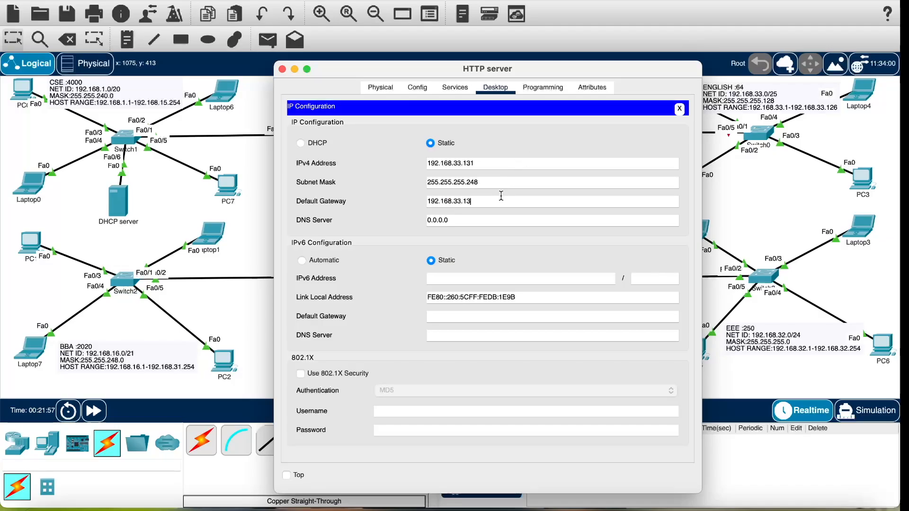
pyautogui.press('BackSpace')
pyautogui.write('29')
pyautogui.tripleClick(489, 221)
pyautogui.write('192.168.33.130')
pyautogui.click(282, 69)
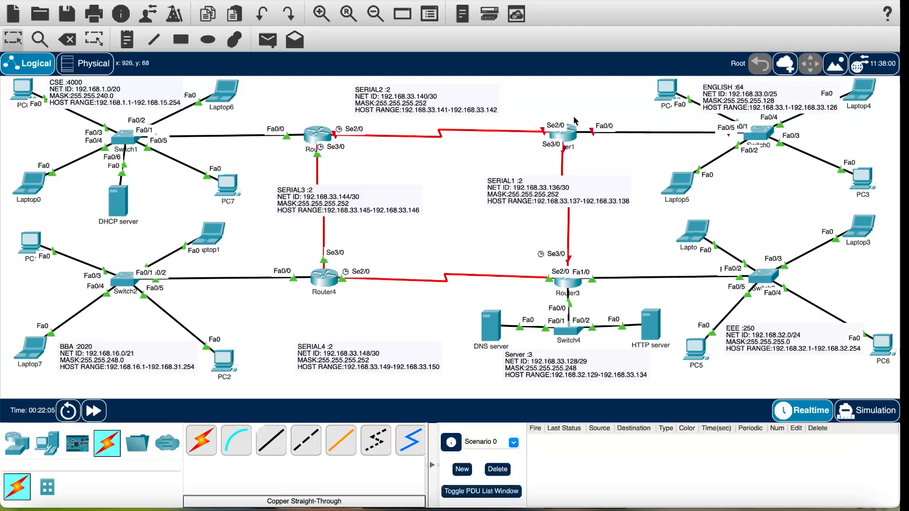
# - Start a command-line session on Router1 and enter privileged EXEC mode
pyautogui.click(570, 135)
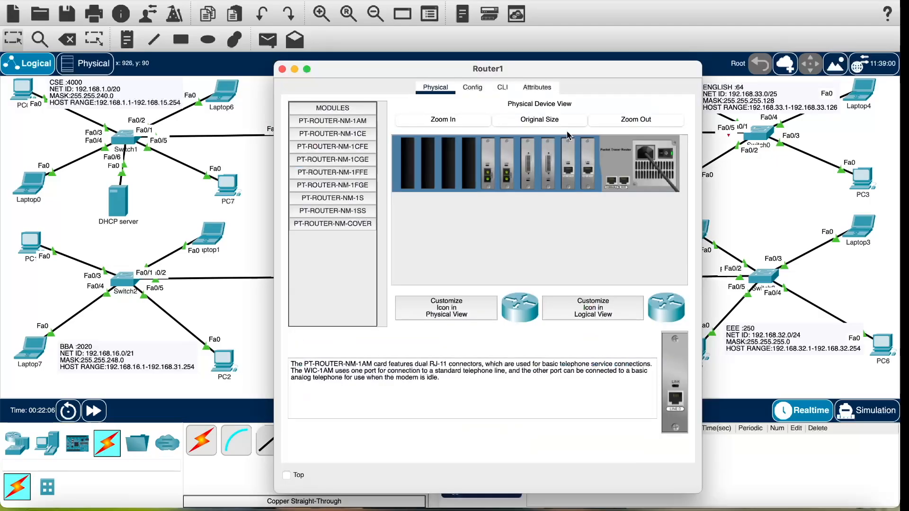
pyautogui.click(503, 87)
pyautogui.click(528, 414)
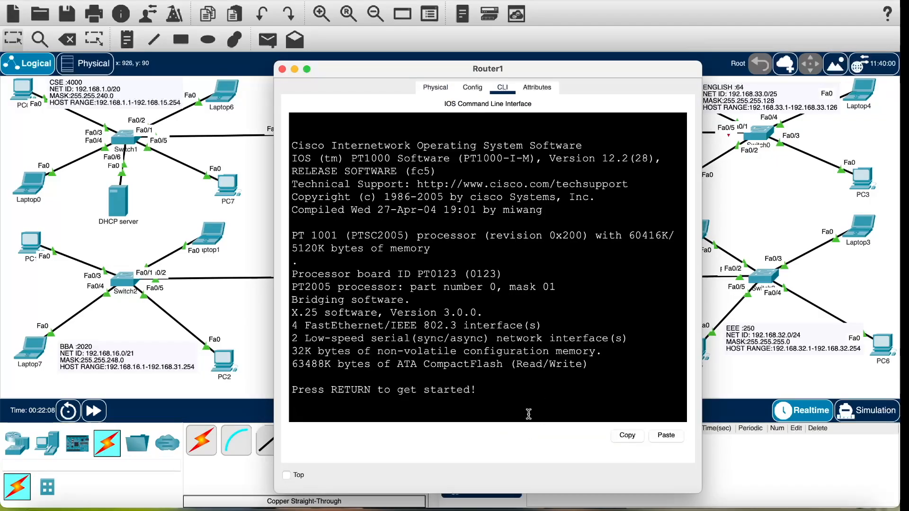
pyautogui.press('Return')
pyautogui.press('Return')
pyautogui.press('Return')
pyautogui.press('Return')
pyautogui.write('en')
pyautogui.press('Return')
pyautogui.press('Return')
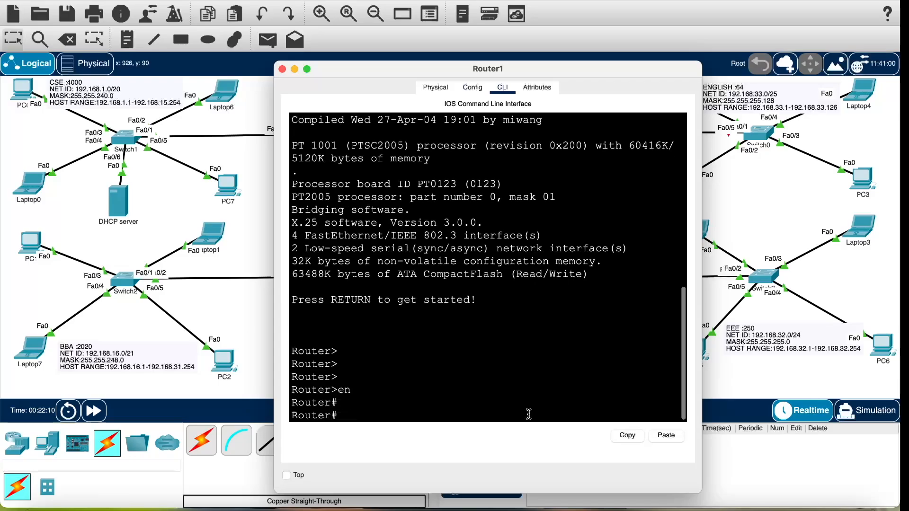
# - Enter global configuration mode on Router1
pyautogui.write('config')
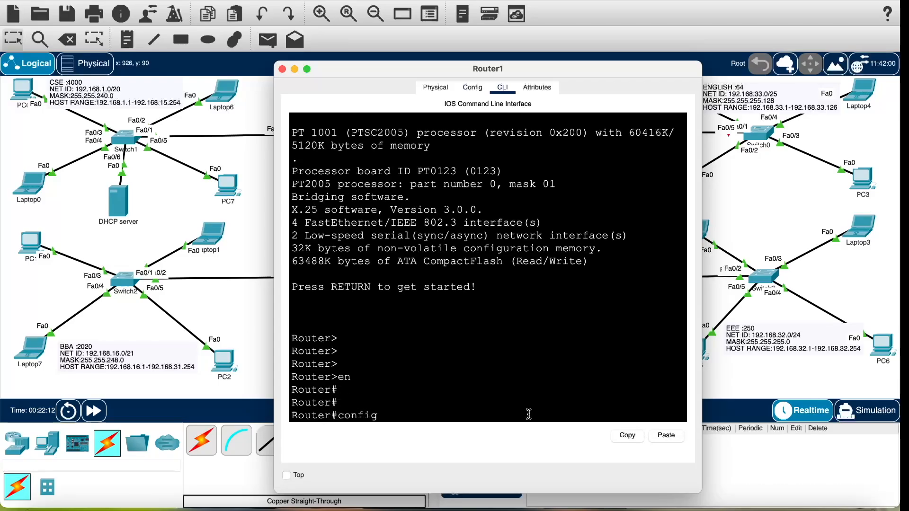
pyautogui.write(' t')
pyautogui.press('Return')
pyautogui.press('Return')
pyautogui.press('Return')
pyautogui.press('Return')
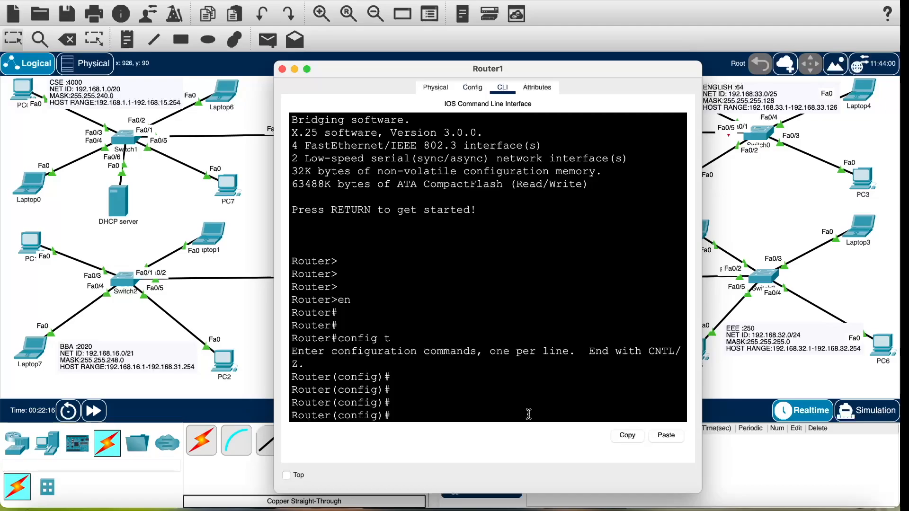
# - Enter interface configuration mode for Router1's FastEthernet 0/0
pyautogui.write('int f')
pyautogui.press('Tab')
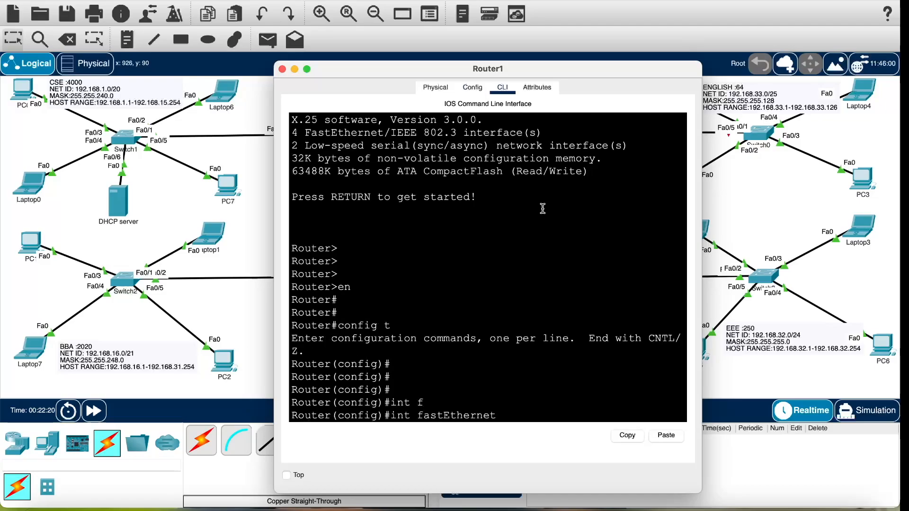
pyautogui.moveTo(583, 71); pyautogui.dragTo(428, 39)
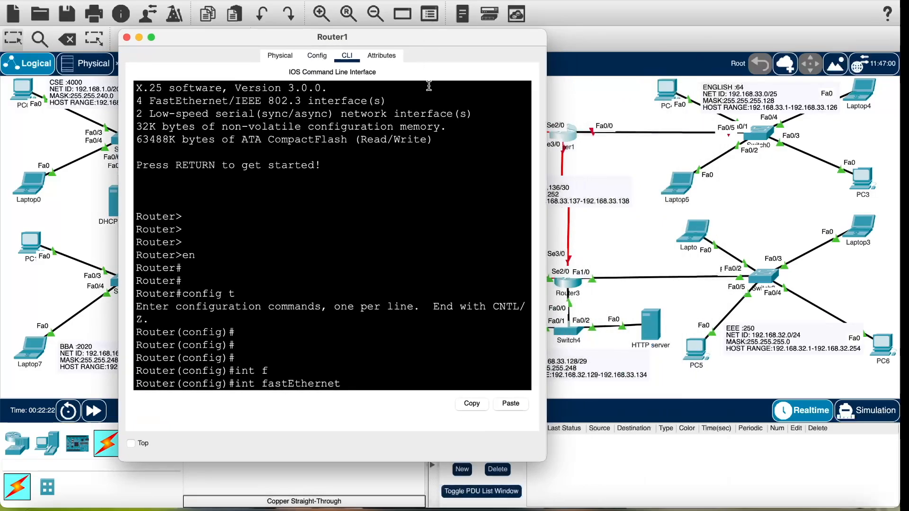
pyautogui.write('0/0')
pyautogui.press('Return')
# - Assign IP address 192.168.33.1 with subnet mask 255.255.255.128 to FastEthernet 0/0
pyautogui.write('ip addrtess')
pyautogui.press('BackSpace')
pyautogui.press('BackSpace')
pyautogui.press('BackSpace')
pyautogui.press('BackSpace')
pyautogui.press('Tab')
pyautogui.write('192.168.1')
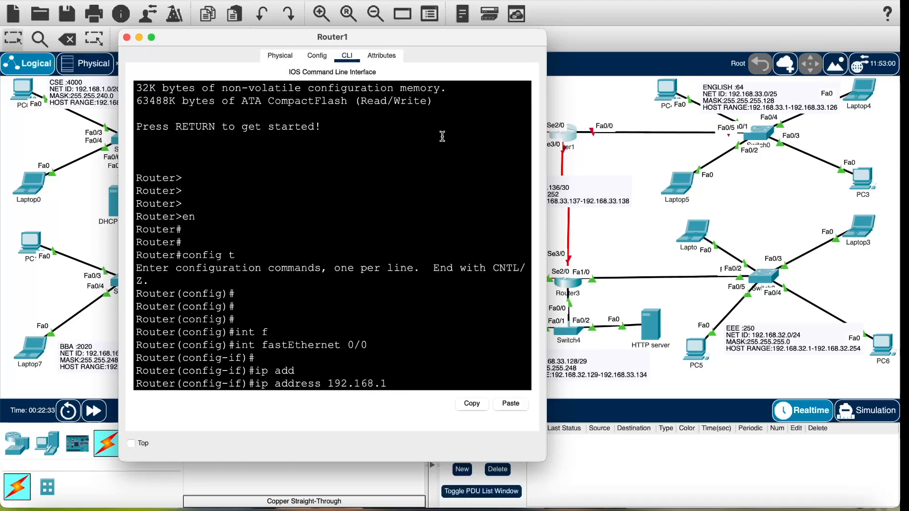
pyautogui.press('BackSpace')
pyautogui.write('33.1 255.255.255')
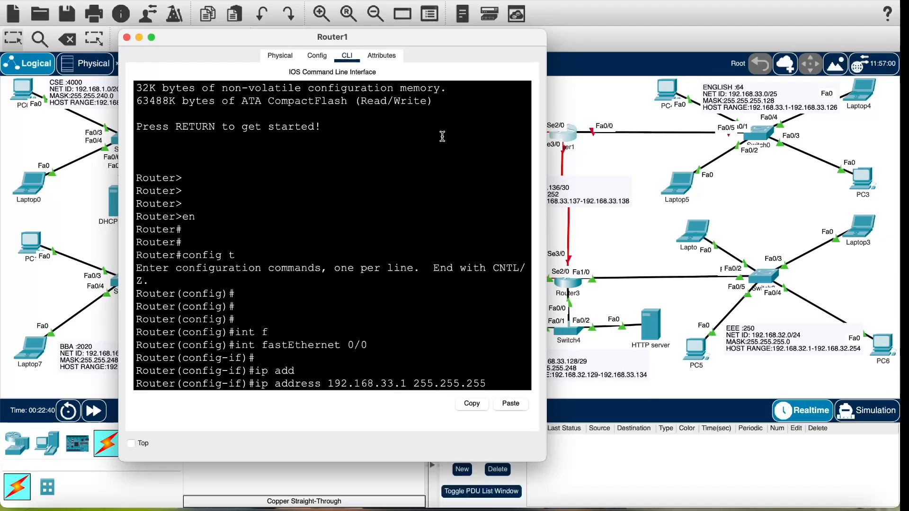
pyautogui.write('.12')
pyautogui.press('BackSpace')
pyautogui.write('128')
pyautogui.press('Return')
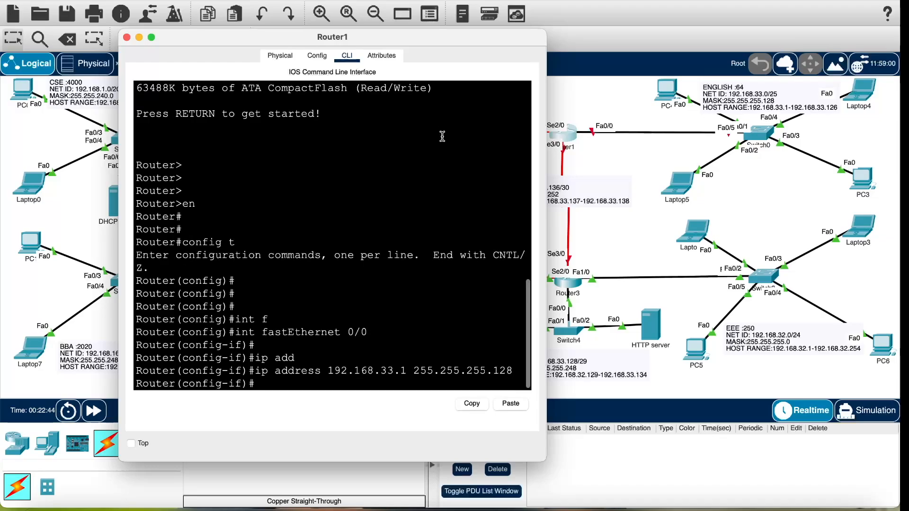
# - Enable Router1's FastEthernet 0/0 interface with the no shut command
pyautogui.write('no sht')
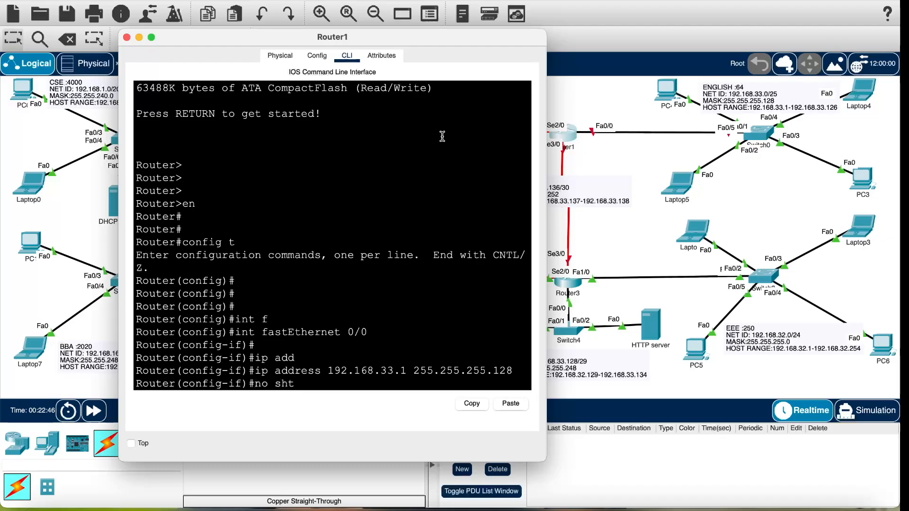
pyautogui.press('Return')
pyautogui.press('Return')
pyautogui.press('Return')
pyautogui.press('Return')
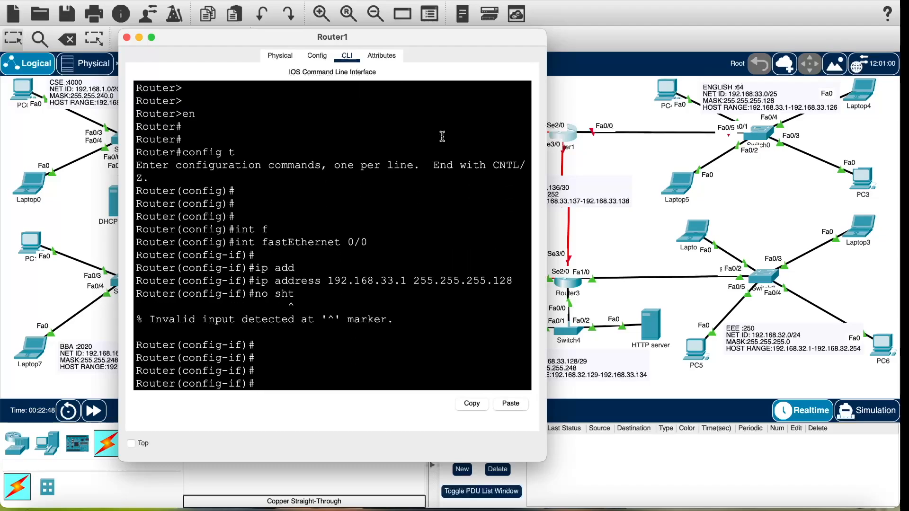
pyautogui.press('Up')
pyautogui.press('BackSpace')
pyautogui.write('ut')
pyautogui.press('Return')
pyautogui.press('Return')
pyautogui.press('Return')
pyautogui.press('Return')
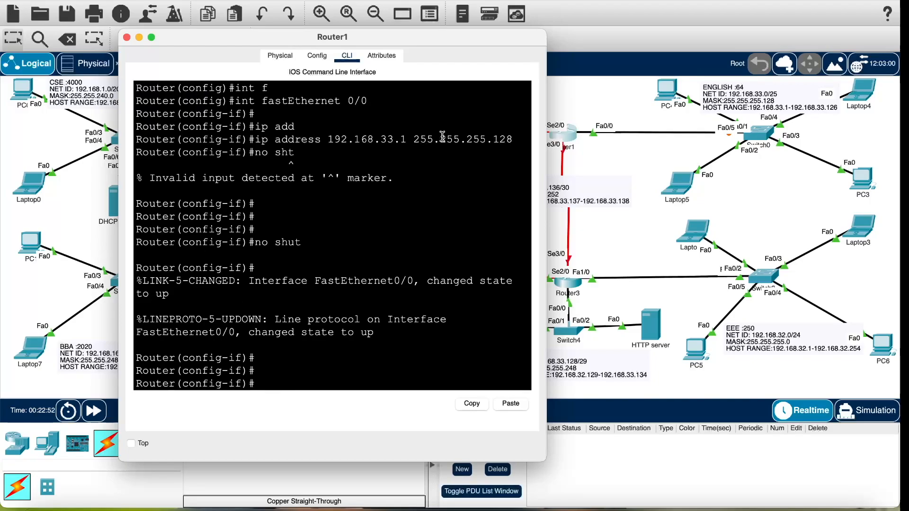
# - Switch to configuring Router1's Serial 2/0 interface
pyautogui.write('int')
pyautogui.press('BackSpace')
pyautogui.press('BackSpace')
pyautogui.press('Up')
pyautogui.press('Up')
pyautogui.press('Up')
pyautogui.press('Up')
pyautogui.press('Up')
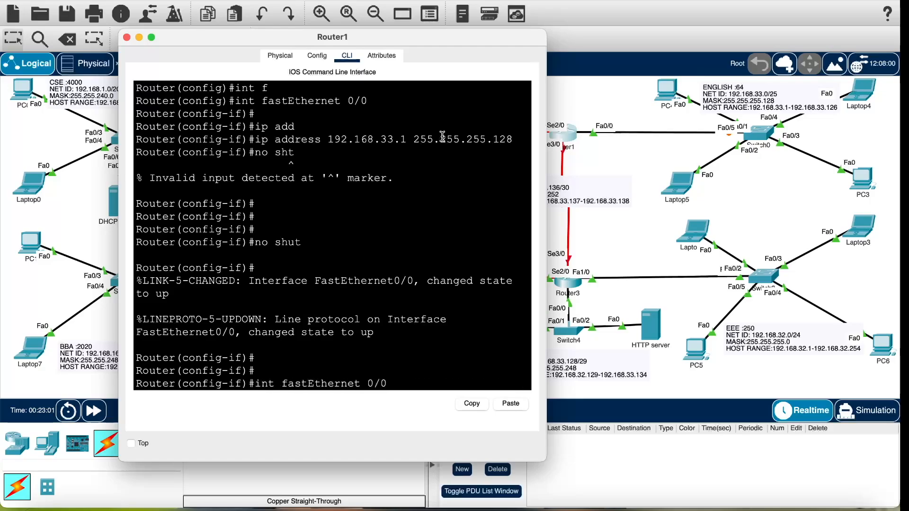
pyautogui.press('BackSpace')
pyautogui.press('BackSpace')
pyautogui.press('BackSpace')
pyautogui.press('BackSpace')
pyautogui.press('BackSpace')
pyautogui.press('BackSpace')
pyautogui.press('BackSpace')
pyautogui.press('BackSpace')
pyautogui.press('BackSpace')
pyautogui.press('BackSpace')
pyautogui.press('BackSpace')
pyautogui.press('BackSpace')
pyautogui.press('BackSpace')
pyautogui.press('BackSpace')
pyautogui.press('BackSpace')
pyautogui.press('BackSpace')
pyautogui.write('se')
pyautogui.press('Tab')
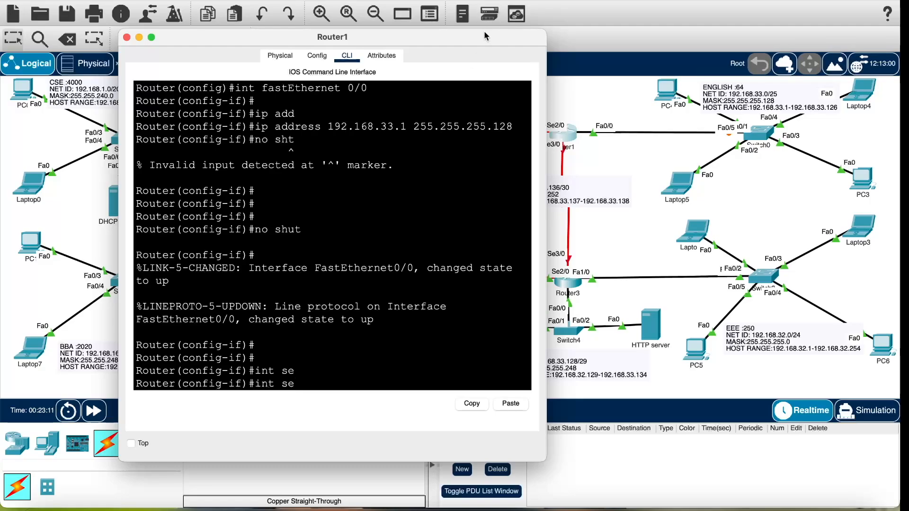
pyautogui.moveTo(488, 36); pyautogui.dragTo(416, 34)
pyautogui.write('2/0')
pyautogui.press('Return')
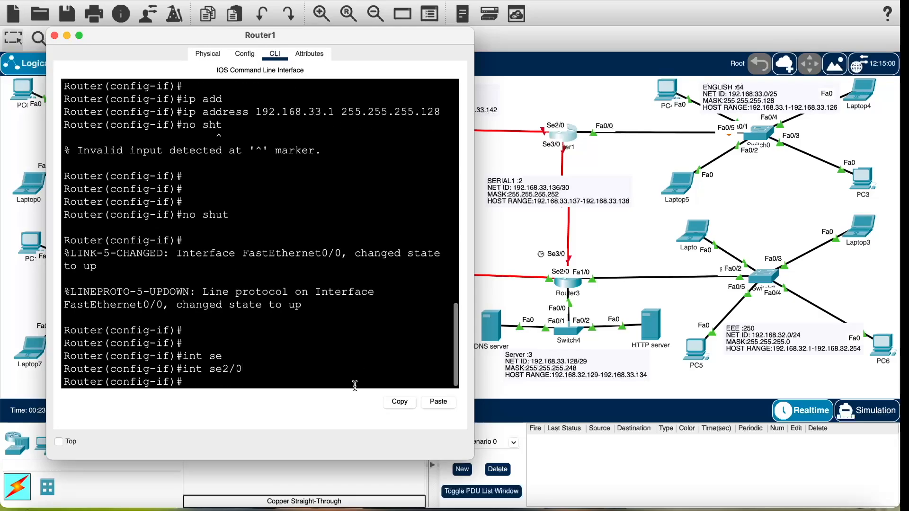
# - Assign IP address 192.168.33.142 with subnet mask 255.255.255.252 to Serial 2/0
pyautogui.press('Up')
pyautogui.press('Up')
pyautogui.press('Up')
pyautogui.press('Up')
pyautogui.press('Up')
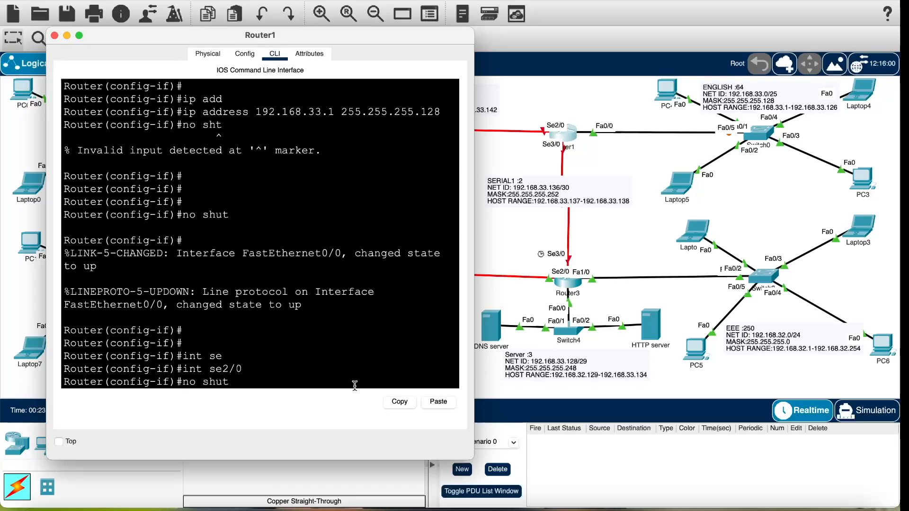
pyautogui.press('BackSpace')
pyautogui.press('BackSpace')
pyautogui.press('BackSpace')
pyautogui.write('252')
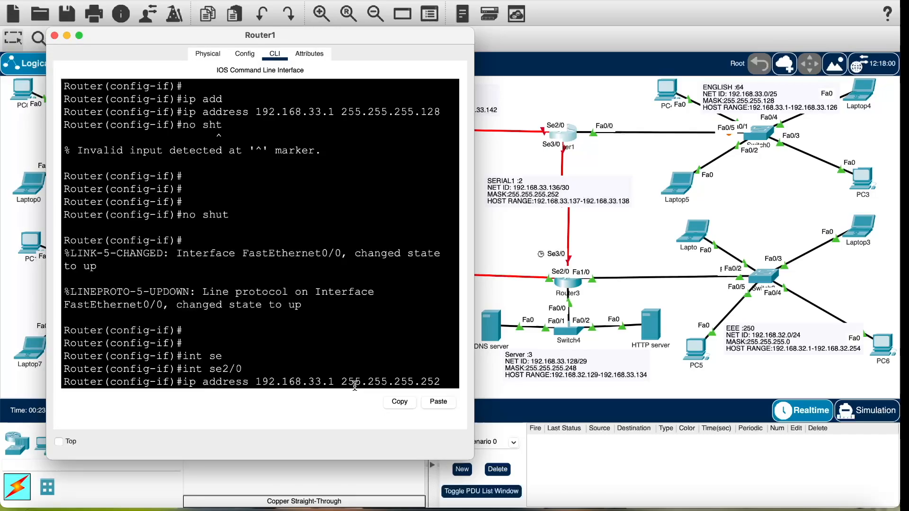
pyautogui.press('Left')
pyautogui.press('Left')
pyautogui.press('Left')
pyautogui.press('Left')
pyautogui.press('Left')
pyautogui.press('Left')
pyautogui.press('Left')
pyautogui.press('Left')
pyautogui.press('BackSpace')
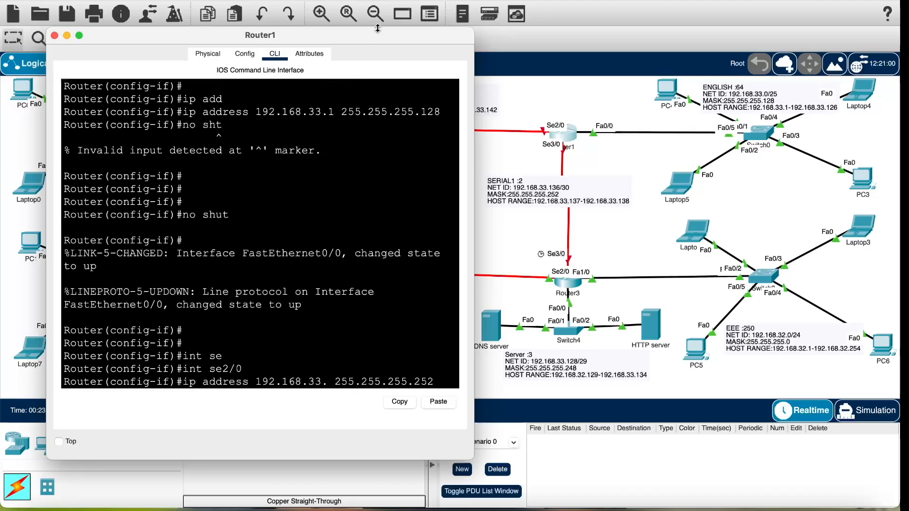
pyautogui.moveTo(378, 28); pyautogui.dragTo(406, 56)
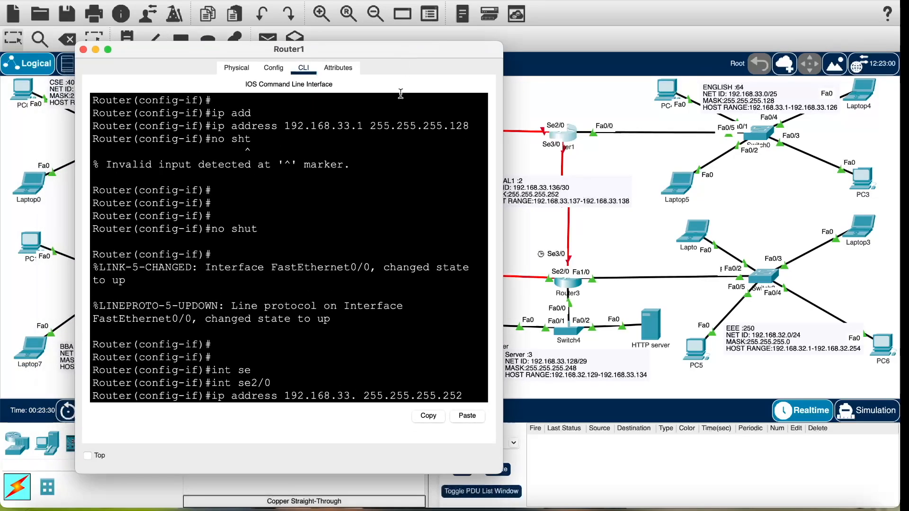
pyautogui.write('142')
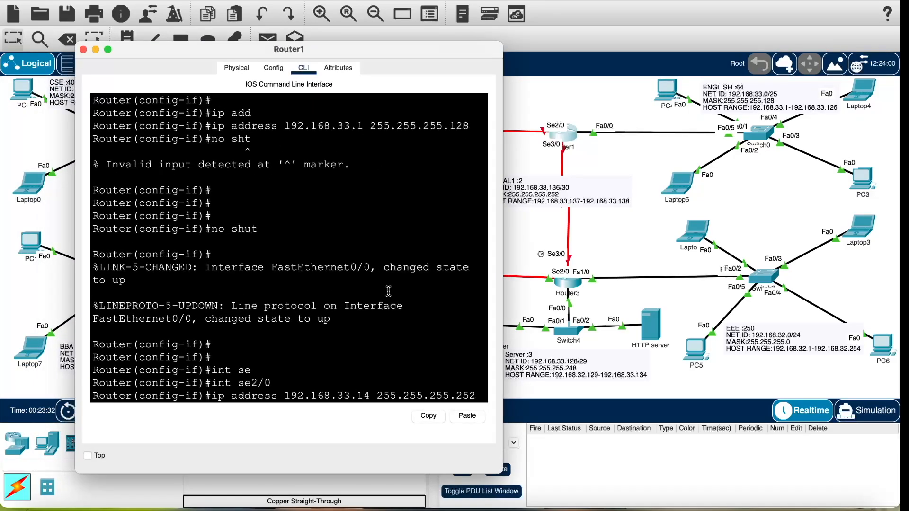
pyautogui.press('Return')
# - Enable Router1's Serial 2/0 interface with the no shut command
pyautogui.write('no shut')
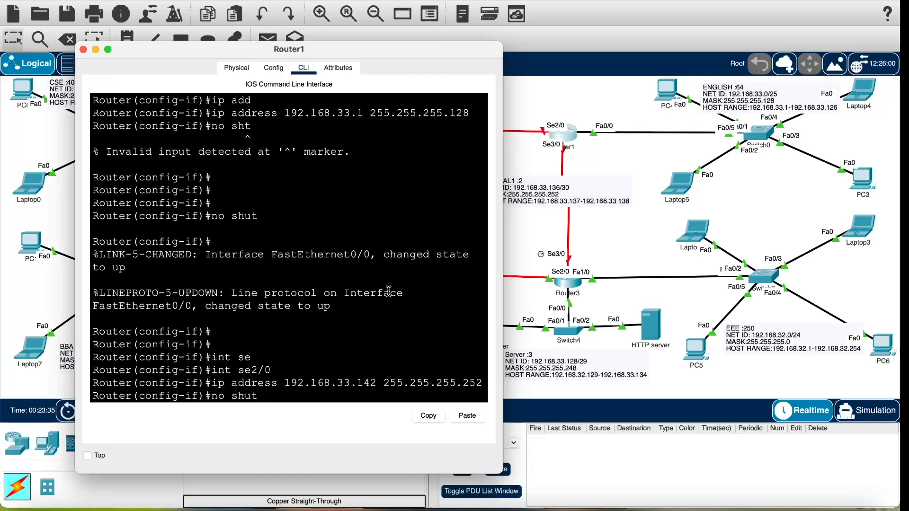
pyautogui.press('Return')
pyautogui.press('Return')
# - Switch to configuring Router1's Serial 3/0 interface
pyautogui.press('Up')
pyautogui.press('Up')
pyautogui.press('Up')
pyautogui.press('Left')
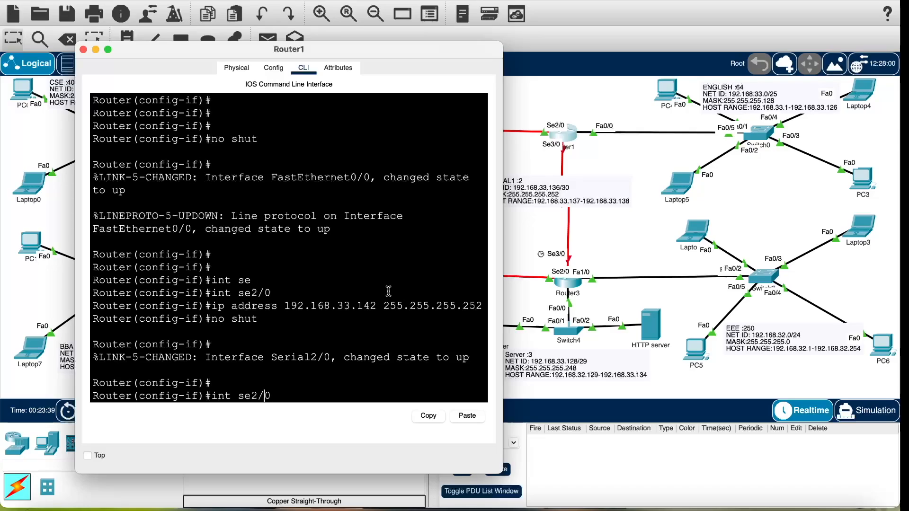
pyautogui.press('BackSpace')
pyautogui.write('3')
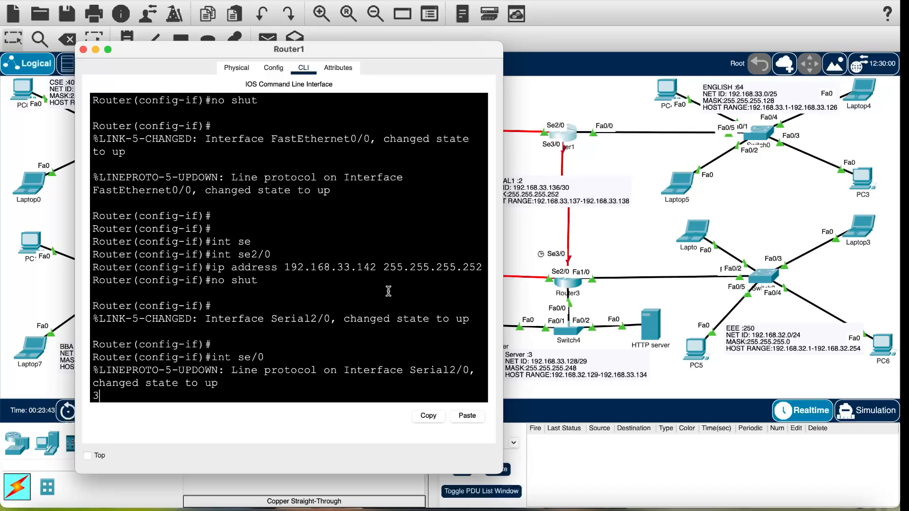
pyautogui.press('Return')
pyautogui.press('Up')
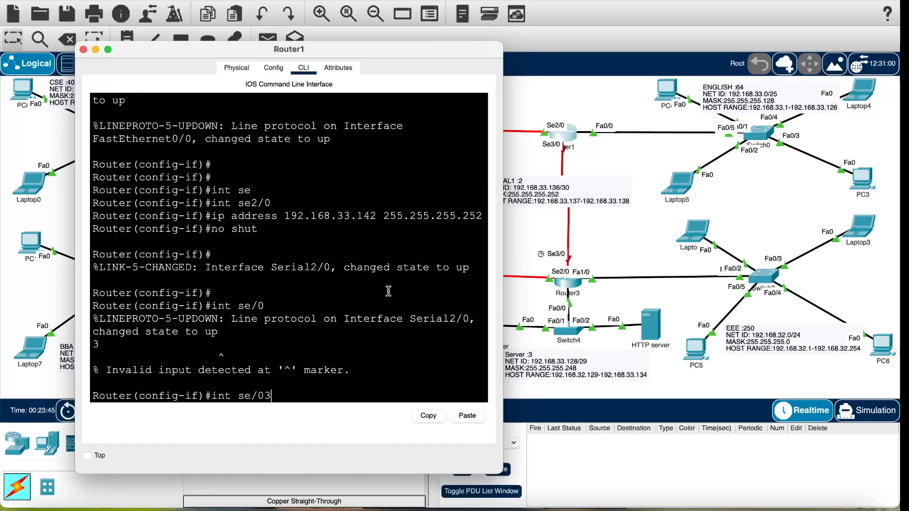
pyautogui.press('BackSpace')
pyautogui.press('BackSpace')
pyautogui.press('BackSpace')
pyautogui.write('3/0')
pyautogui.press('Return')
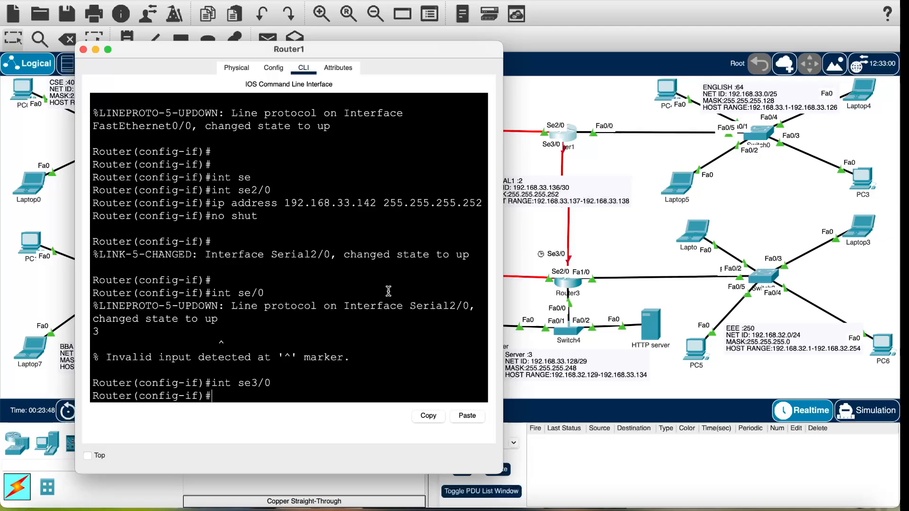
# - Check Router3's interface addresses, and assign 192.168.33.137 with subnet mask 255.255.255.252 to Router1's Serial 3/0
pyautogui.press('Up')
pyautogui.press('Up')
pyautogui.press('Up')
pyautogui.press('Up')
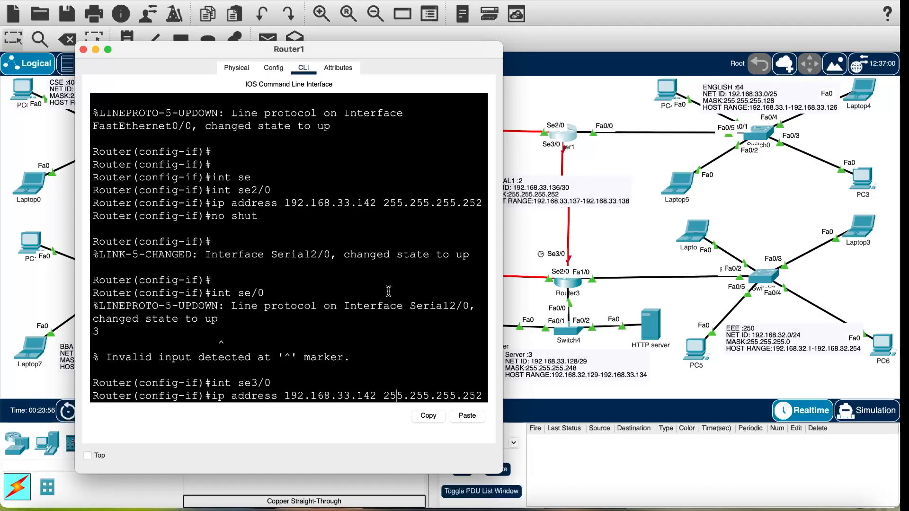
pyautogui.click(95, 49)
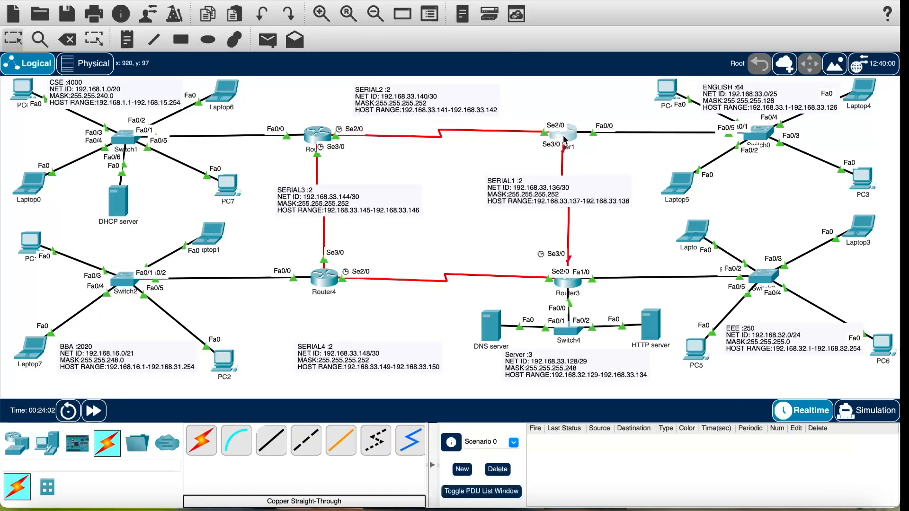
pyautogui.moveTo(564, 140)
pyautogui.moveTo(563, 289)
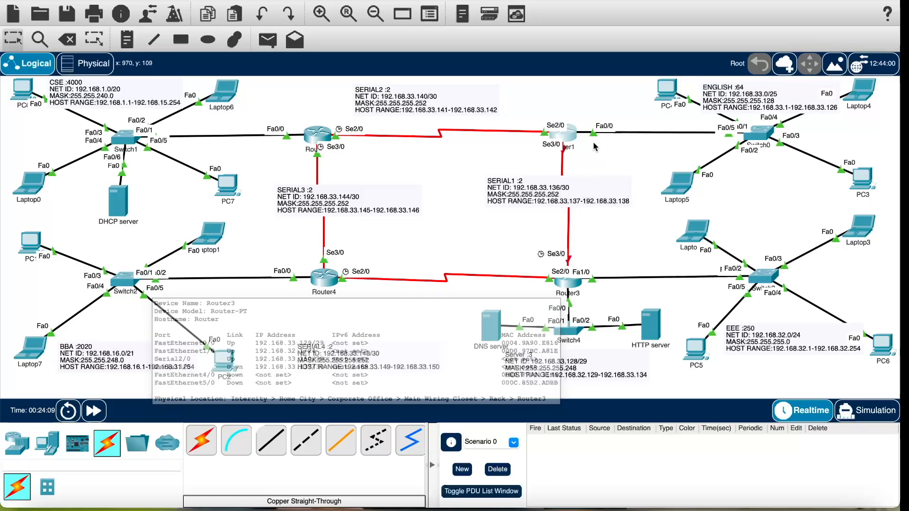
pyautogui.click(573, 141)
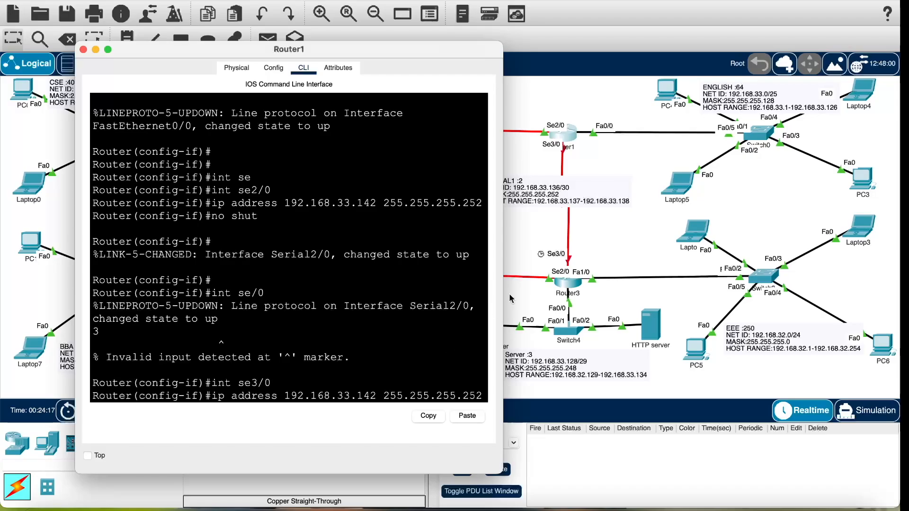
pyautogui.press('BackSpace')
pyautogui.press('BackSpace')
pyautogui.write('37')
pyautogui.press('Return')
# - Enable Router1's Serial 3/0 interface with the no shut command and close the router's window
pyautogui.write('no shu')
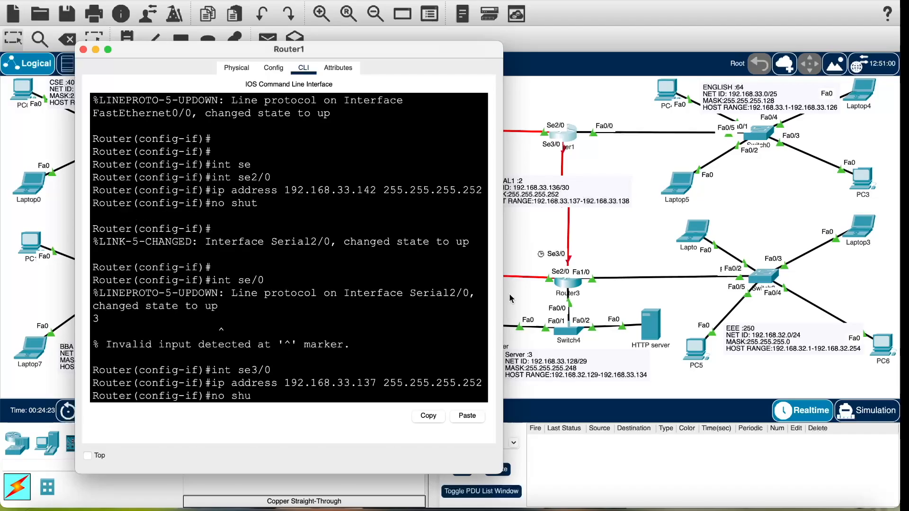
pyautogui.write('t')
pyautogui.press('Return')
pyautogui.press('Return')
pyautogui.press('Return')
pyautogui.press('Return')
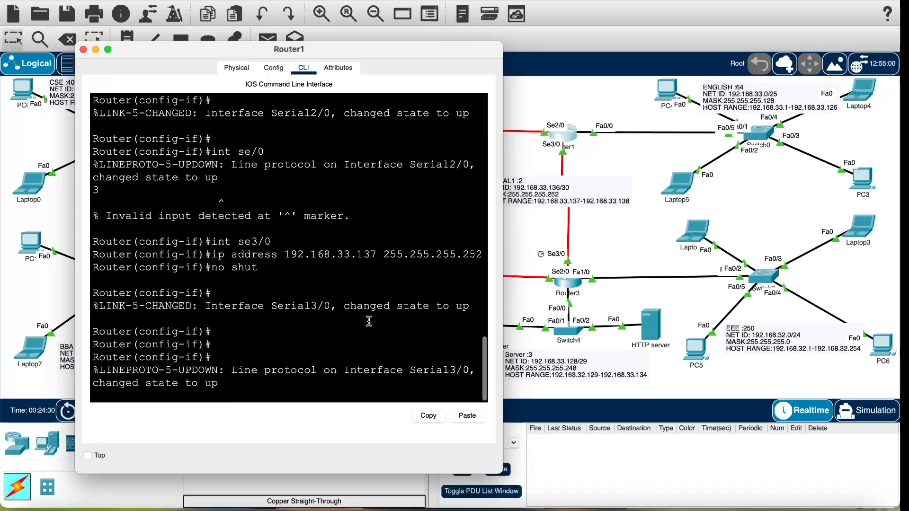
pyautogui.press('Return')
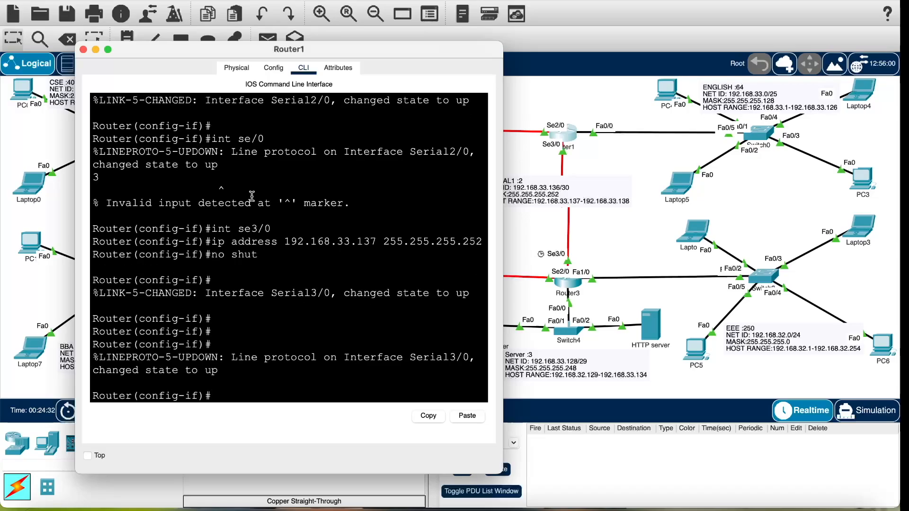
pyautogui.click(83, 49)
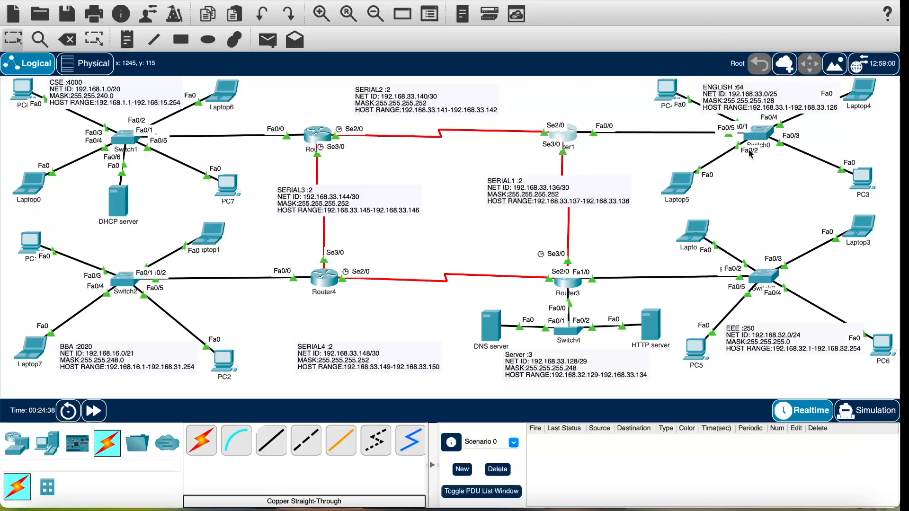
# - Reopen Router1's command line and exit from interface configuration to global configuration mode
pyautogui.click(571, 141)
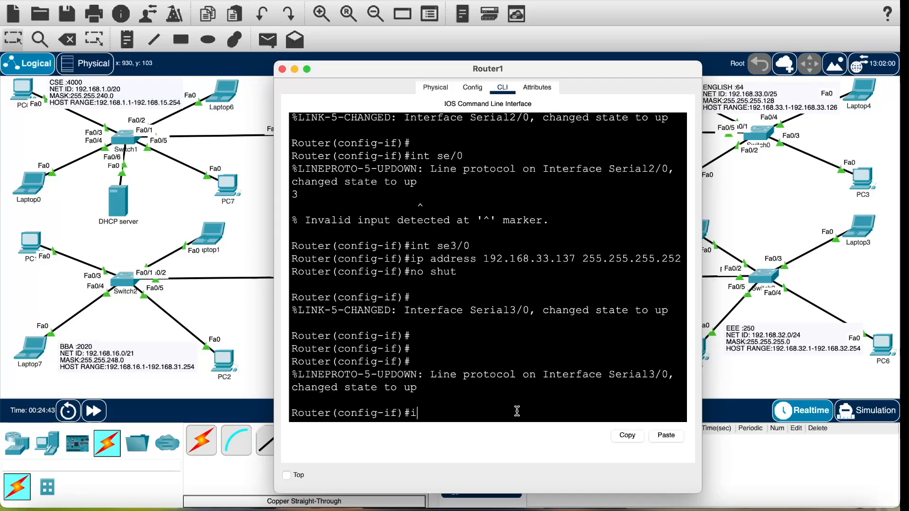
pyautogui.write('in')
pyautogui.press('BackSpace')
pyautogui.press('BackSpace')
pyautogui.write('ex')
pyautogui.press('Return')
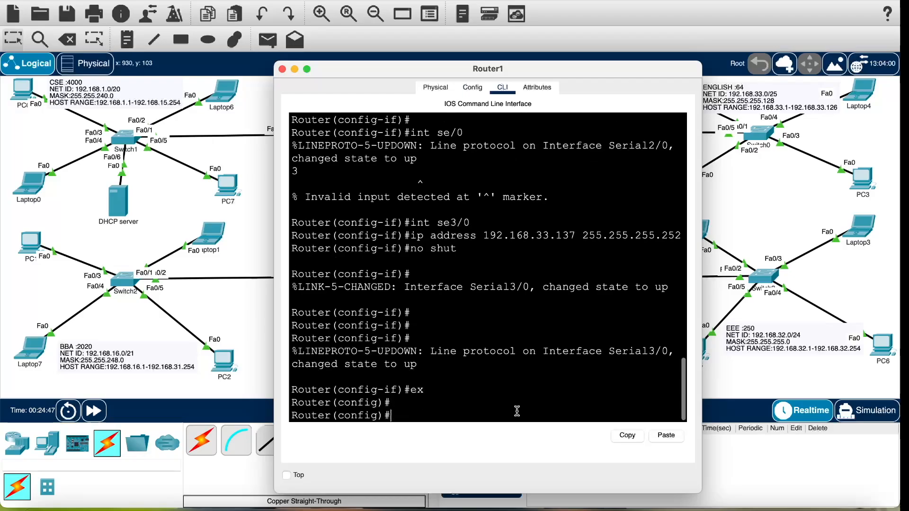
# - Return to interface configuration mode for Router1's FastEthernet 0/0
pyautogui.write('in')
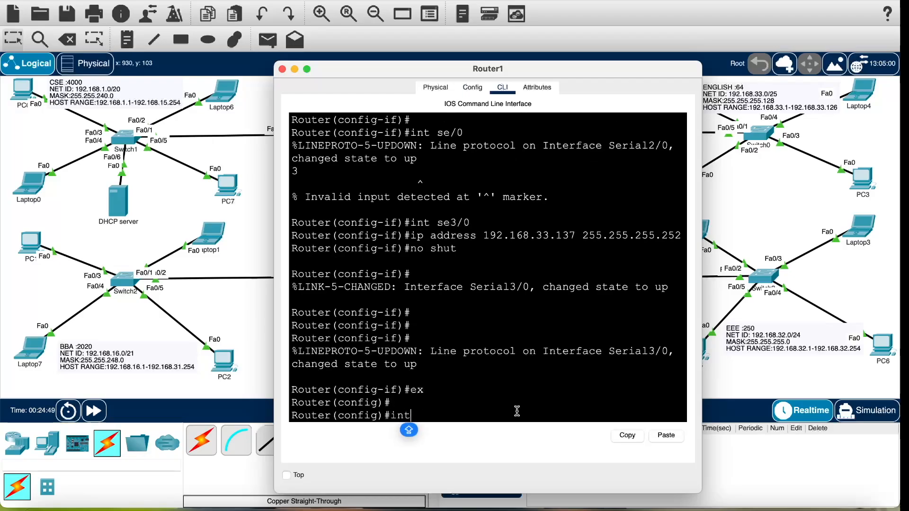
pyautogui.write('t')
pyautogui.press('Tab')
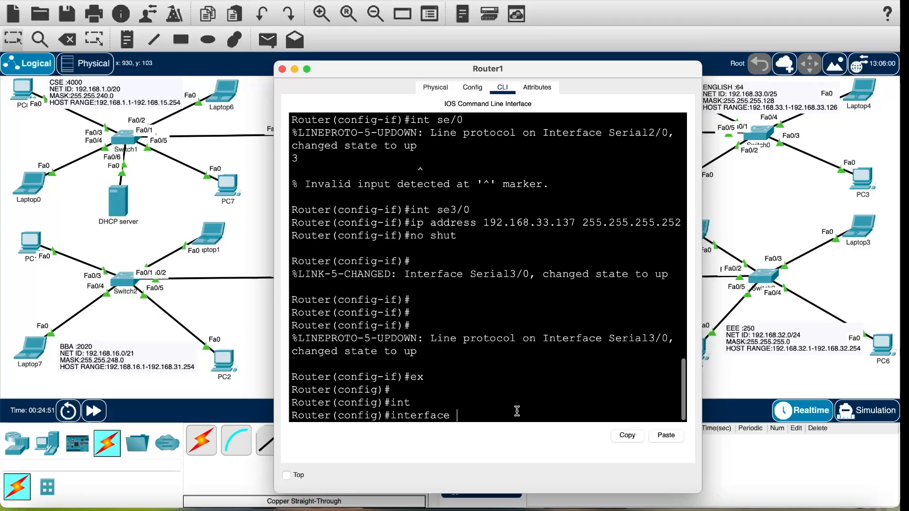
pyautogui.write('f')
pyautogui.press('Tab')
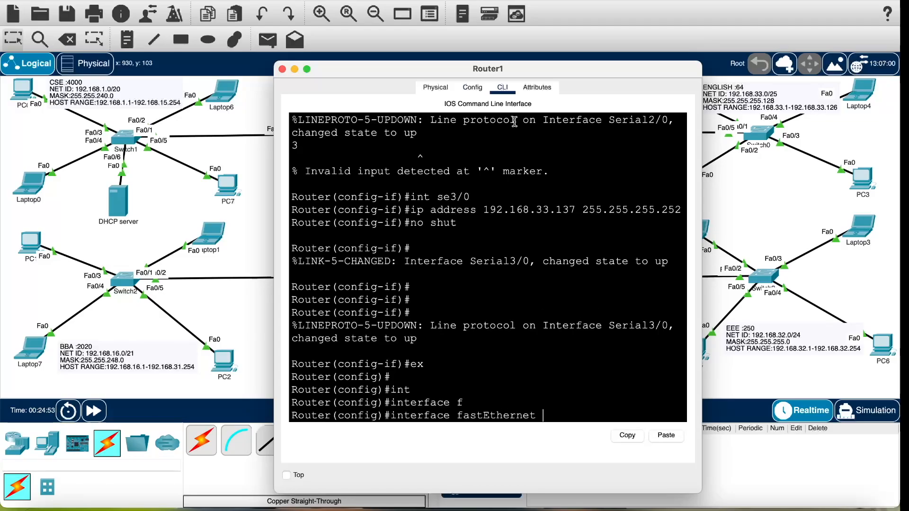
pyautogui.moveTo(556, 71); pyautogui.dragTo(432, 25)
pyautogui.write('0/0')
pyautogui.press('Return')
pyautogui.press('Return')
pyautogui.press('Return')
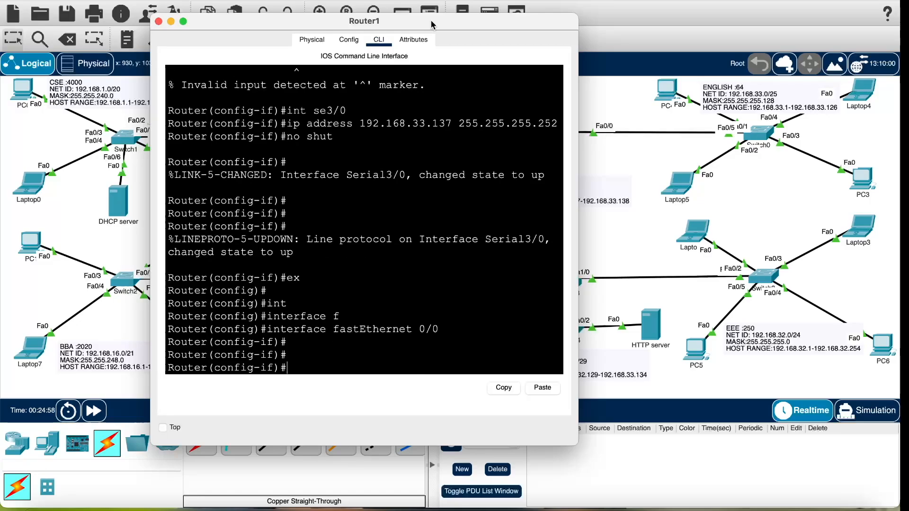
# - Begin the ip dhcp pool command on Router1
pyautogui.write('ip dh')
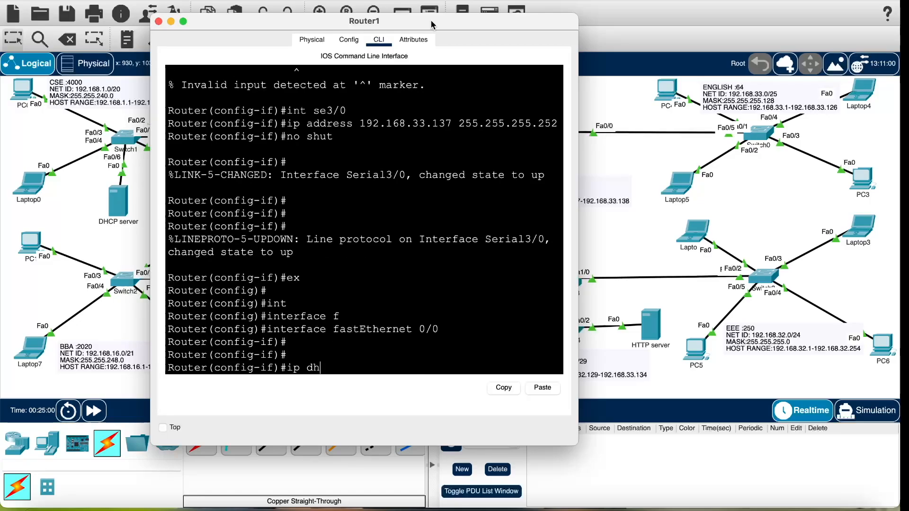
pyautogui.write('cp po')
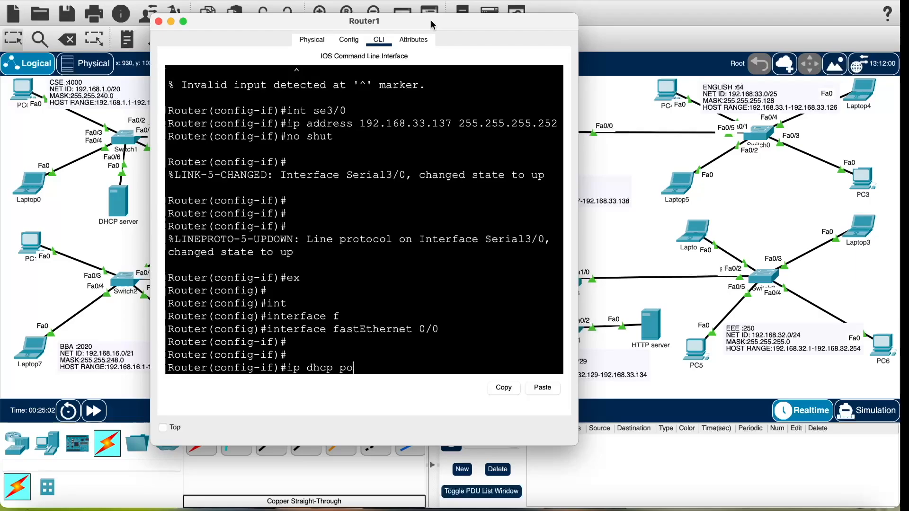
# - Create a DHCP pool named english on Router1 with network 192.168.33.2 and mask 255.255.255.128
pyautogui.write('ol english')
pyautogui.press('Return')
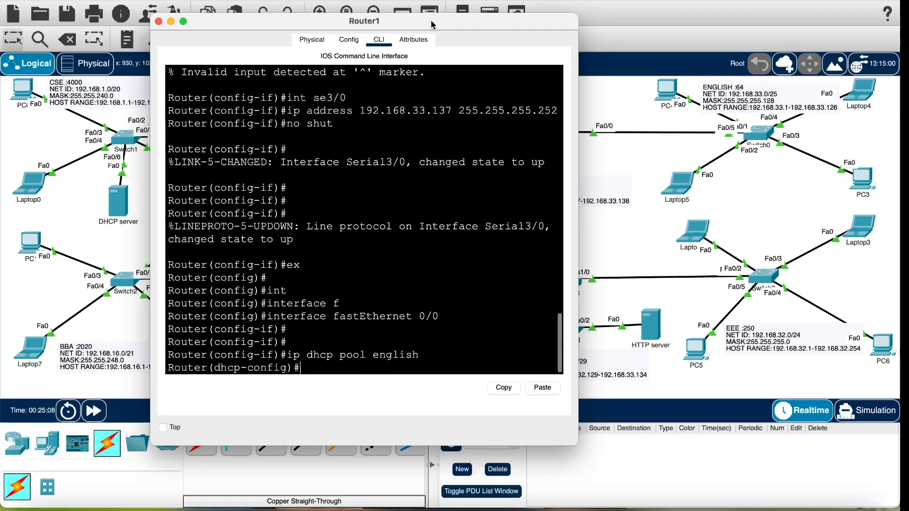
pyautogui.write('net')
pyautogui.press('Tab')
pyautogui.write('1')
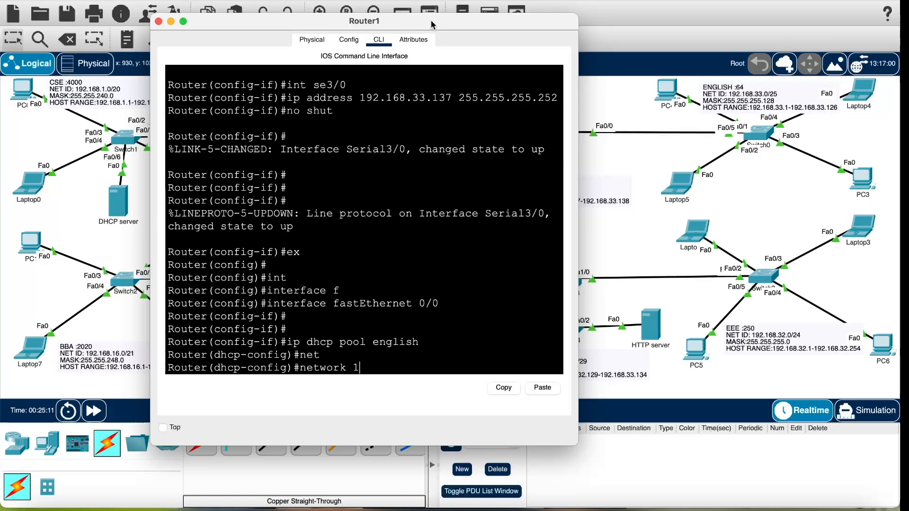
pyautogui.write('92.168.33.2 2')
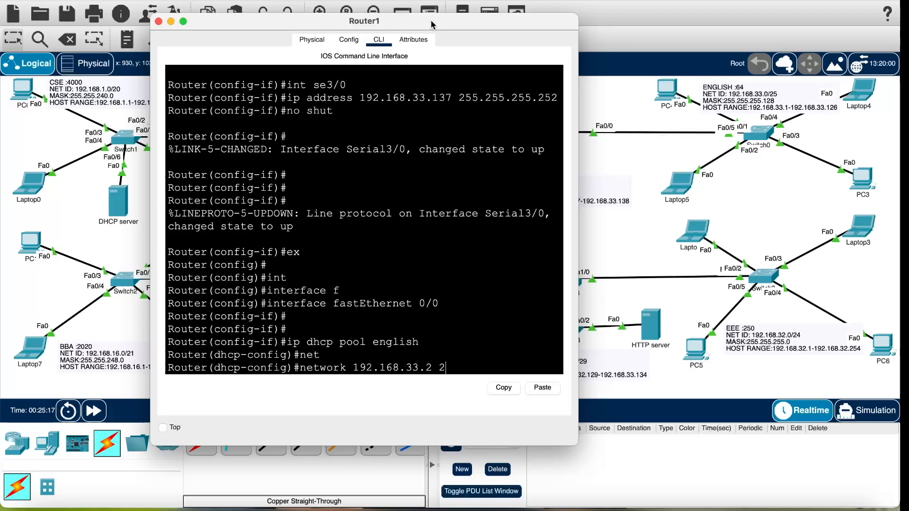
pyautogui.write('55.255.255.128')
pyautogui.press('Return')
# - Set the english pool's default router to 192.168.33.1 and its DNS server to 192.168.33.130
pyautogui.write('de')
pyautogui.press('Tab')
pyautogui.write('192.1')
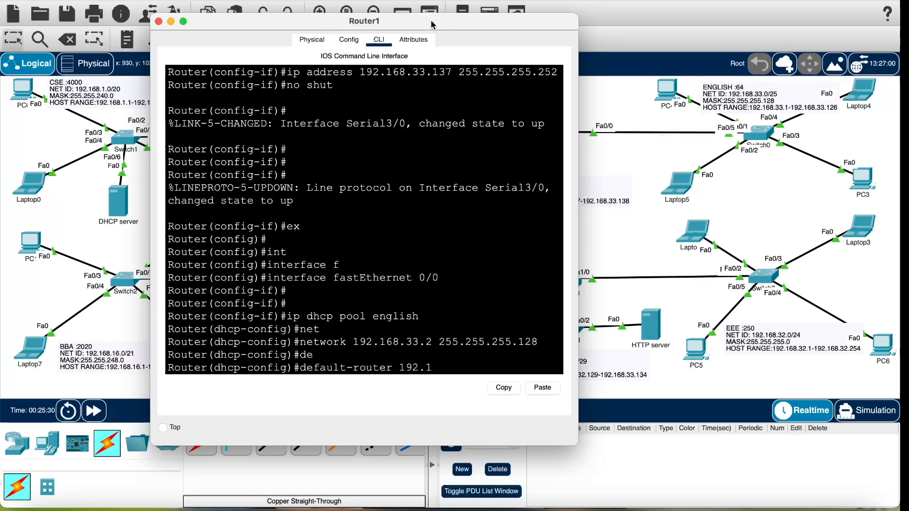
pyautogui.write('68.33.1')
pyautogui.press('Return')
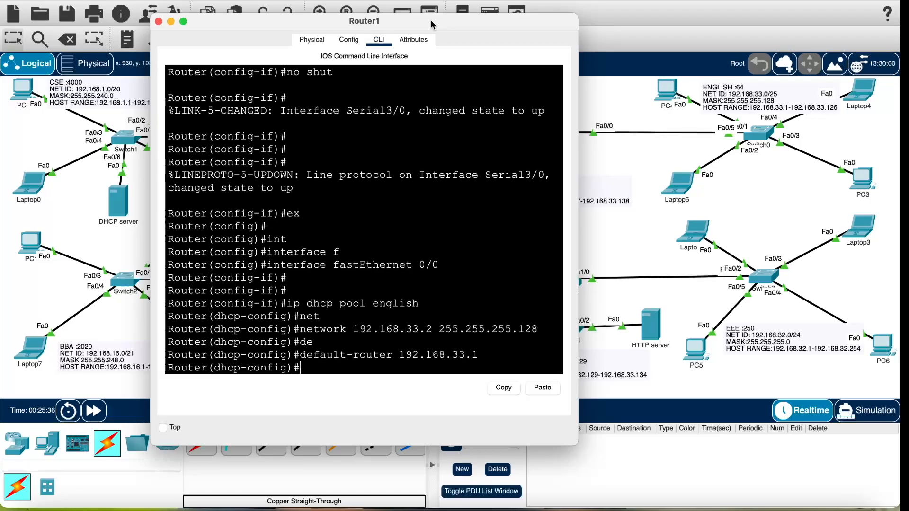
pyautogui.write('dn')
pyautogui.press('Tab')
pyautogui.write('192.168.')
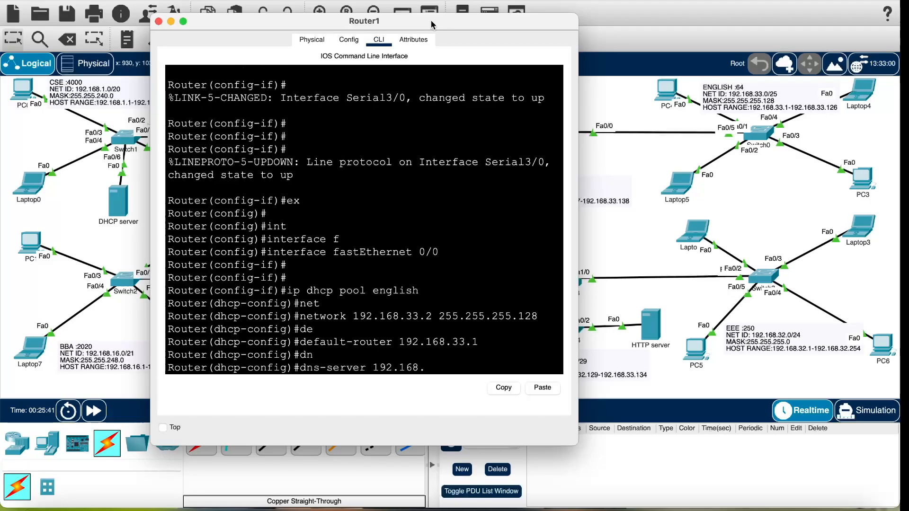
pyautogui.write('33.130')
pyautogui.press('Return')
# - Exit DHCP pool configuration, save Router1's running configuration and close its window
pyautogui.write('ex')
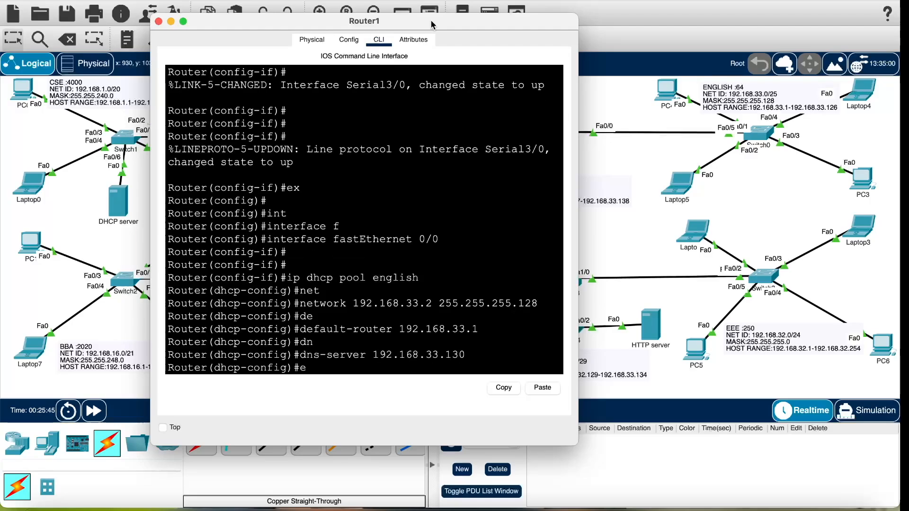
pyautogui.press('Return')
pyautogui.write('do wr')
pyautogui.press('Return')
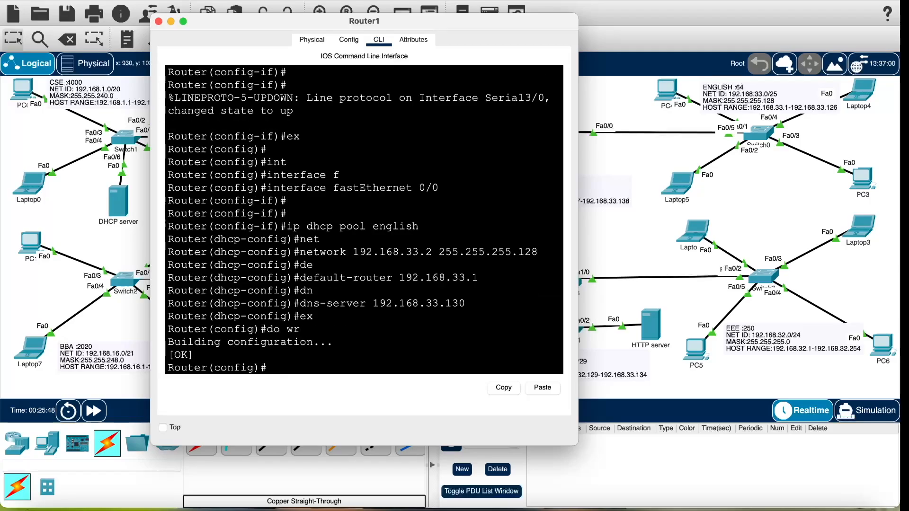
pyautogui.click(159, 22)
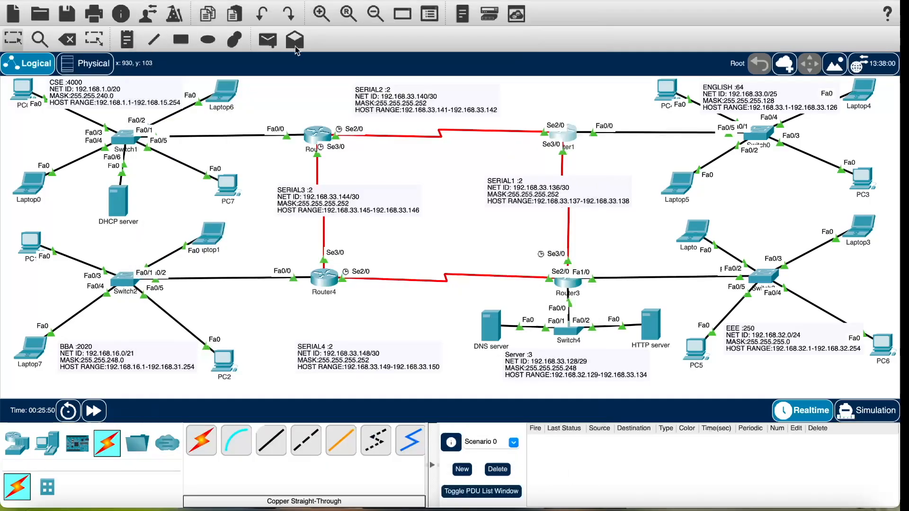
# - Switch PC4's IPv4 configuration to DHCP and close its window
pyautogui.click(670, 96)
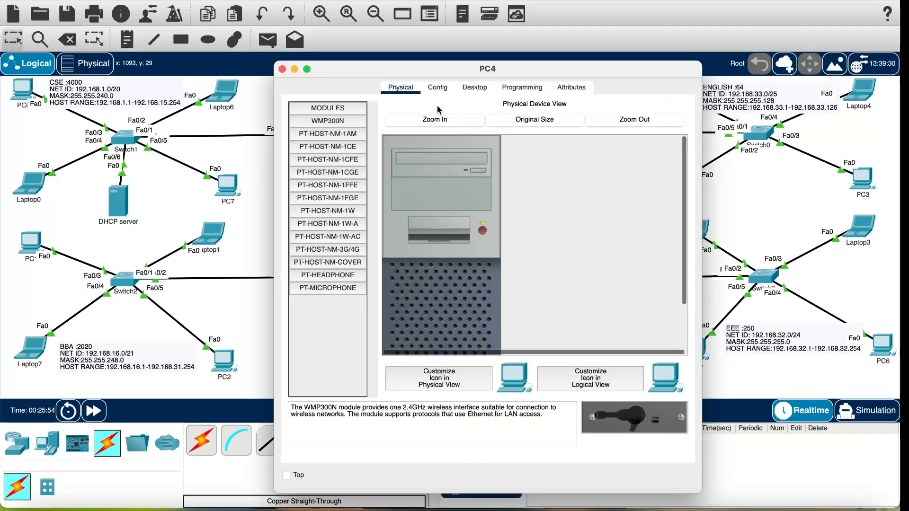
pyautogui.click(475, 88)
pyautogui.click(308, 137)
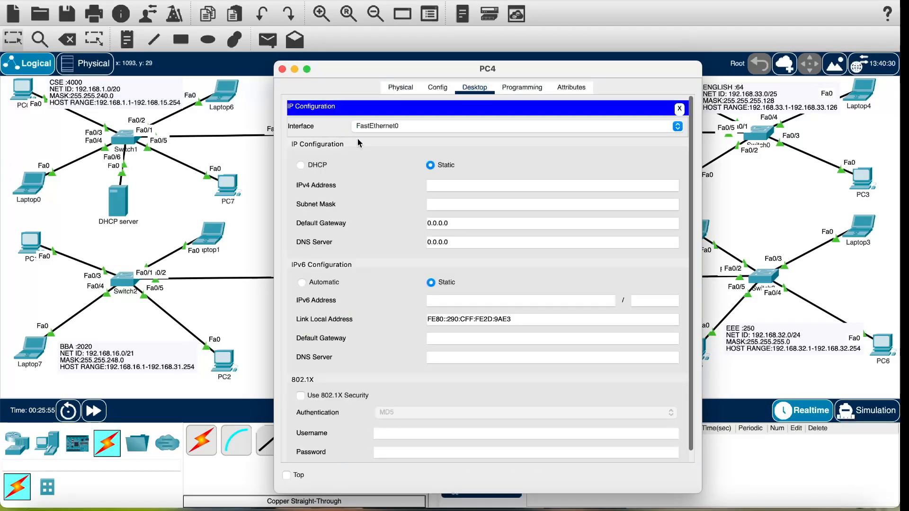
pyautogui.click(301, 165)
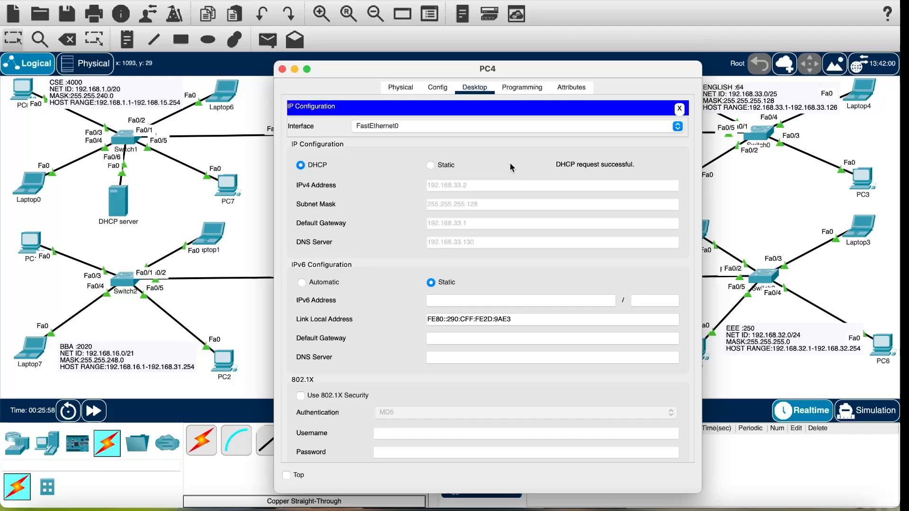
pyautogui.click(281, 69)
# - Switch Laptop4's IPv4 configuration to DHCP and close its window
pyautogui.click(861, 91)
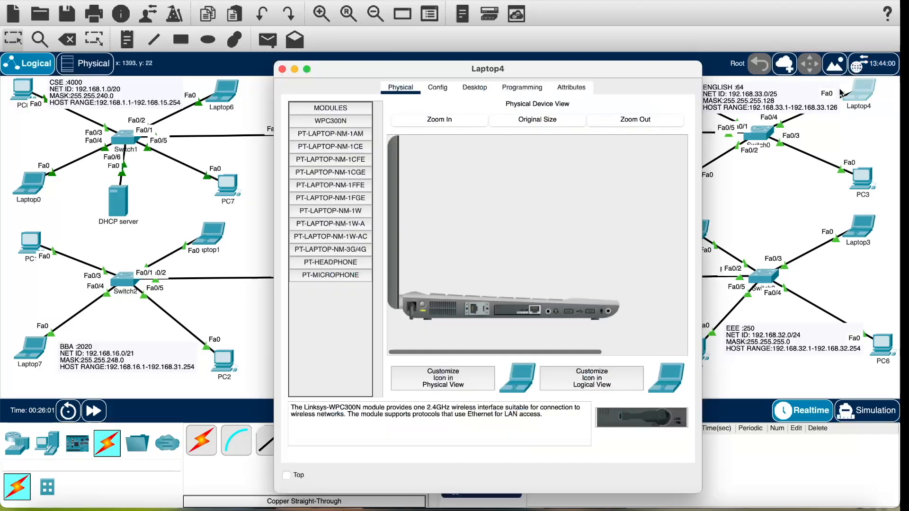
pyautogui.click(475, 88)
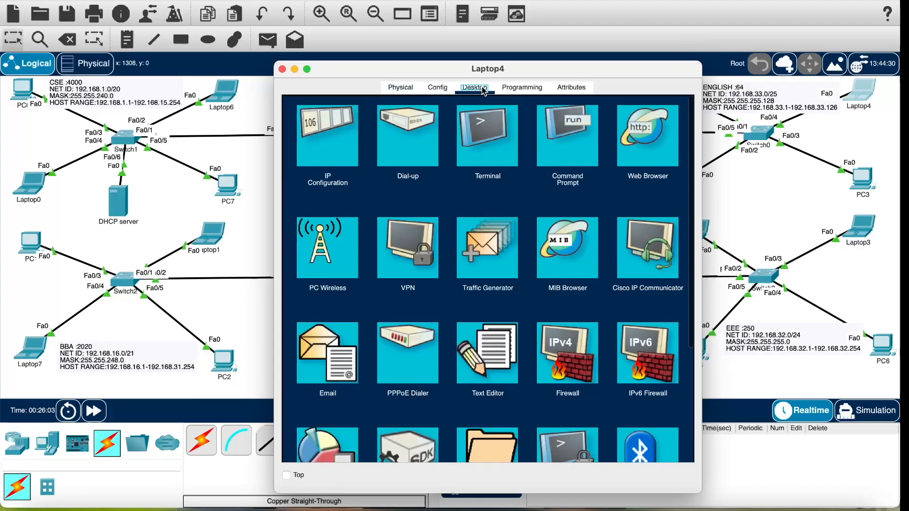
pyautogui.click(342, 151)
pyautogui.click(300, 165)
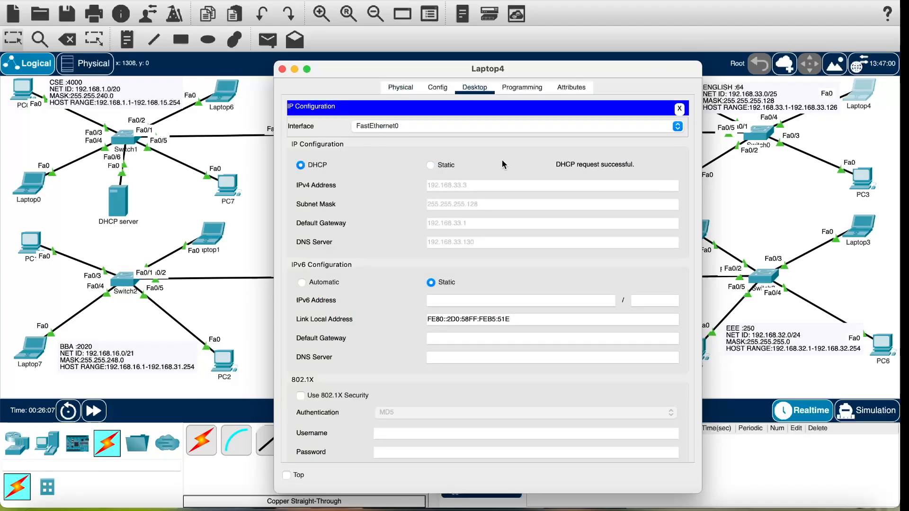
pyautogui.doubleClick(284, 64)
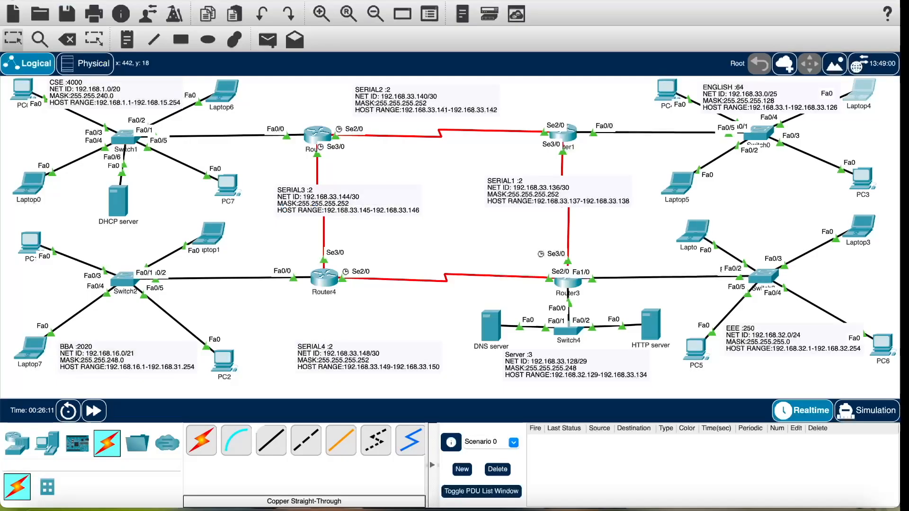
# - Switch Laptop5's IPv4 configuration to DHCP and close its window
pyautogui.click(679, 180)
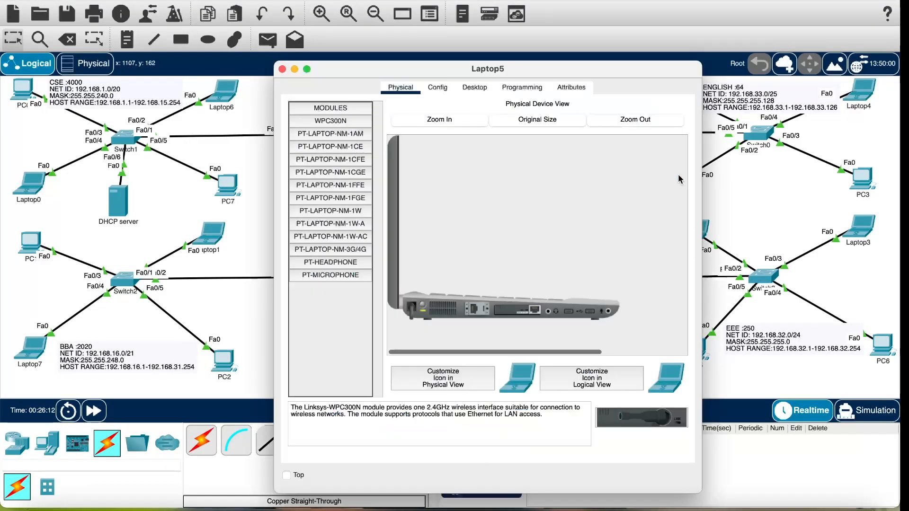
pyautogui.click(475, 87)
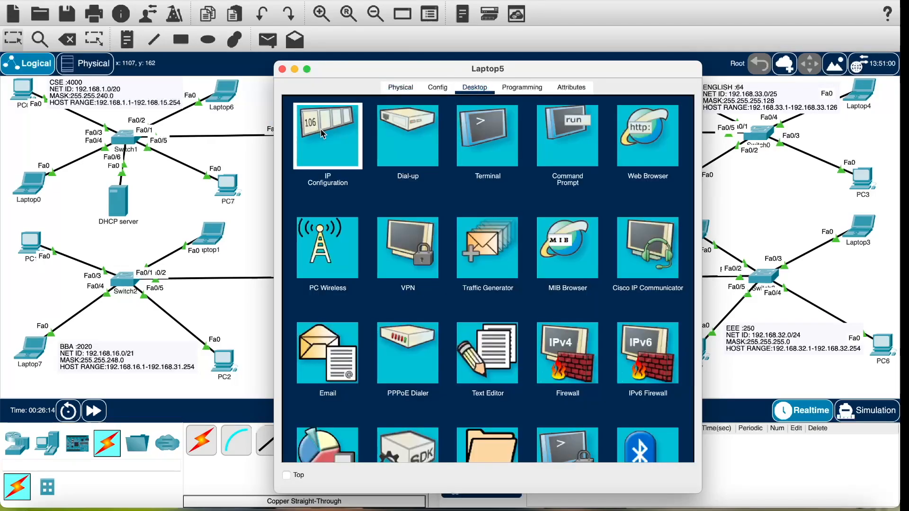
pyautogui.click(307, 129)
pyautogui.click(309, 165)
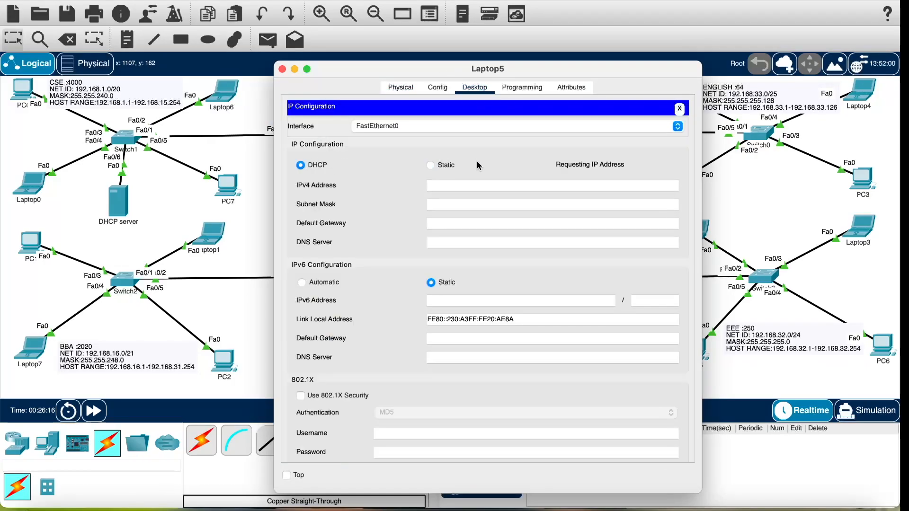
pyautogui.click(283, 69)
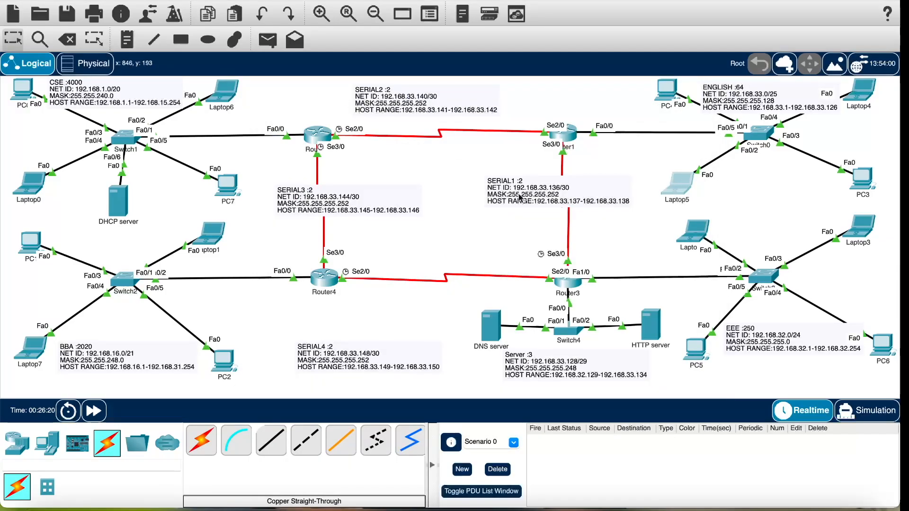
# - Switch PC3's IPv4 configuration to DHCP and close its window
pyautogui.click(859, 192)
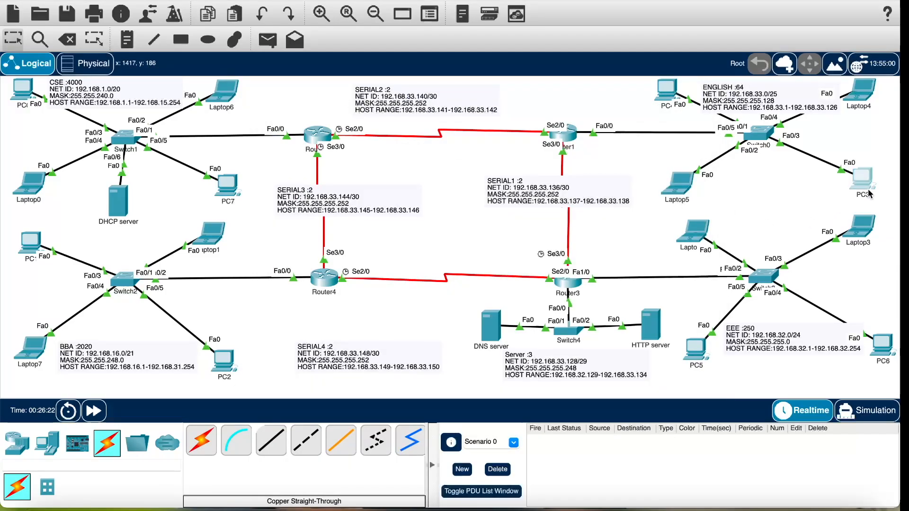
pyautogui.click(476, 89)
pyautogui.click(327, 146)
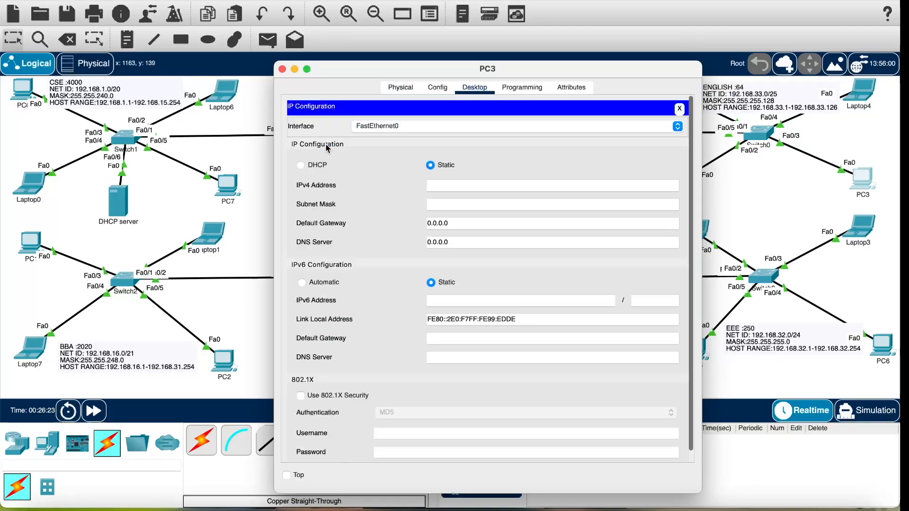
pyautogui.click(300, 165)
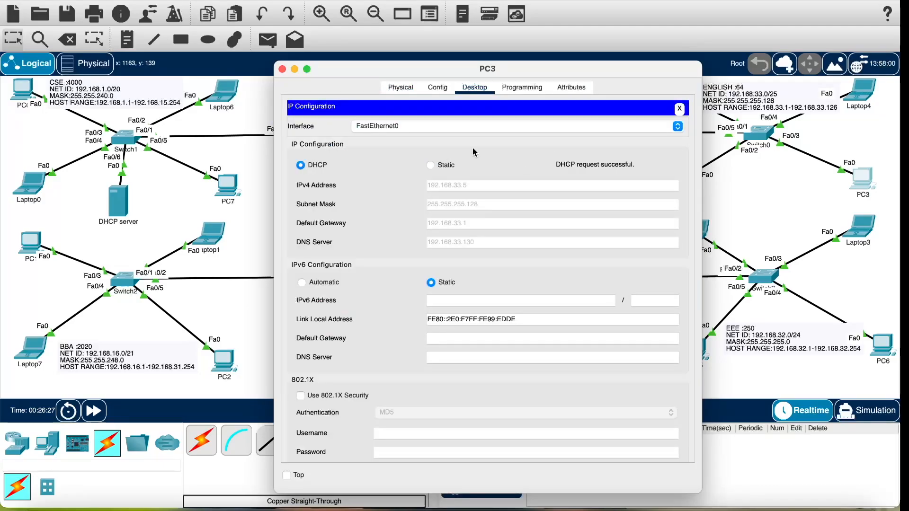
pyautogui.click(282, 69)
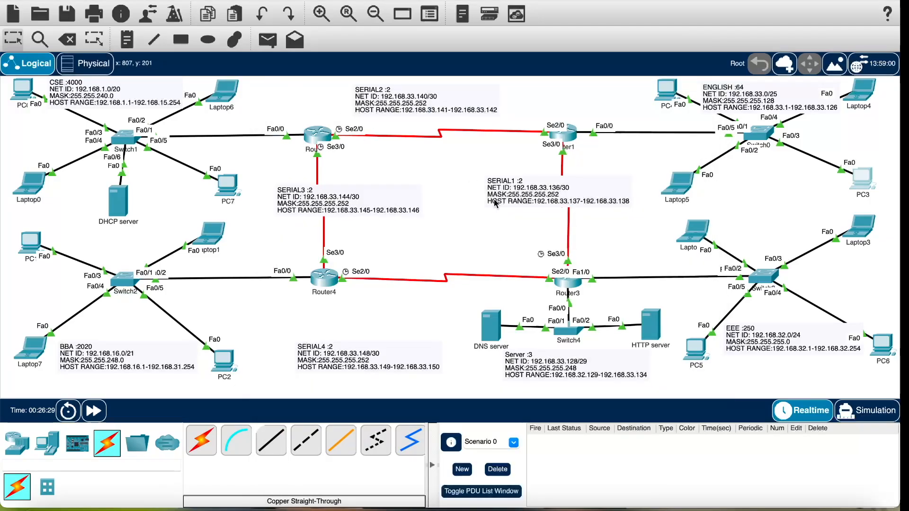
pyautogui.click(506, 171)
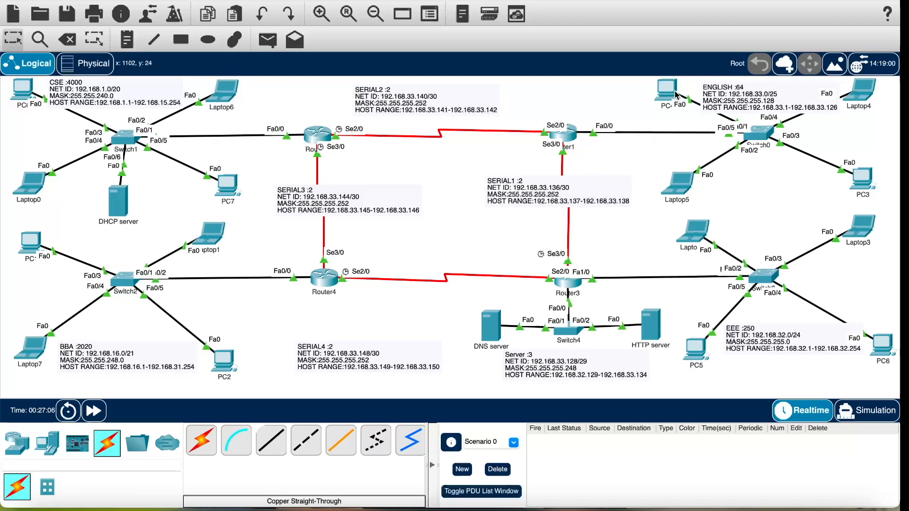
# - Ping 192.168.0.11 from PC4's command prompt, check the reply, and put the PC4 window away
pyautogui.moveTo(676, 95)
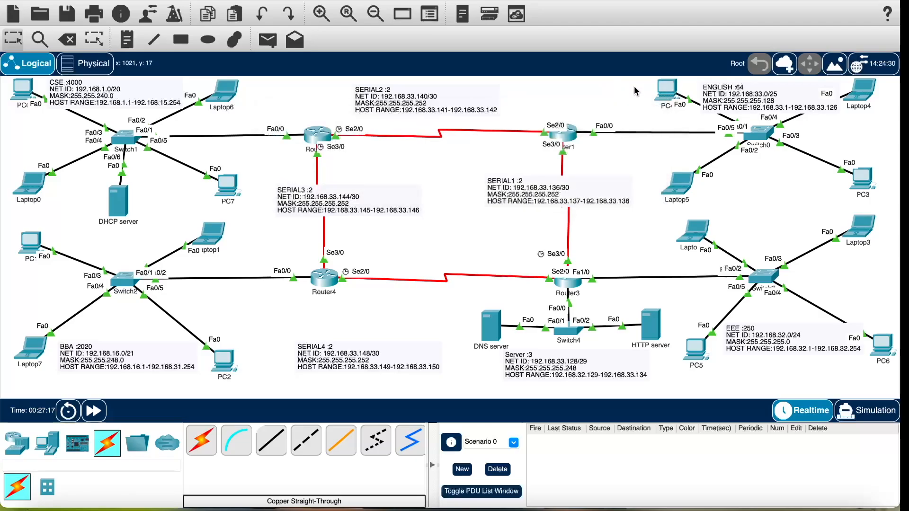
pyautogui.click(667, 90)
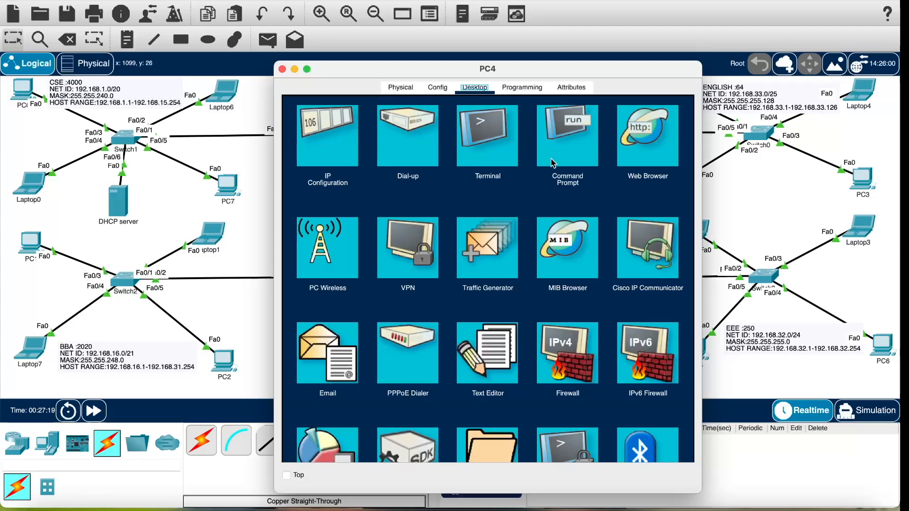
pyautogui.click(566, 137)
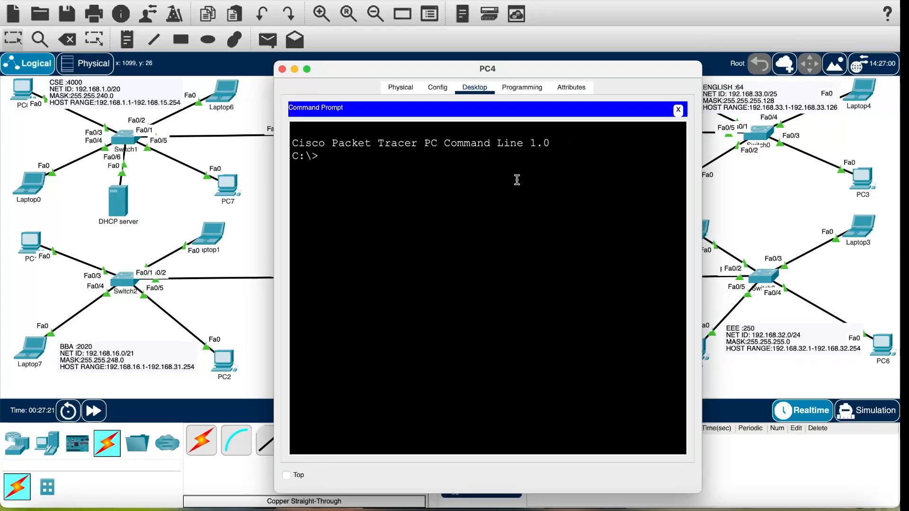
pyautogui.write('ping 192.168.0.11')
pyautogui.press('Return')
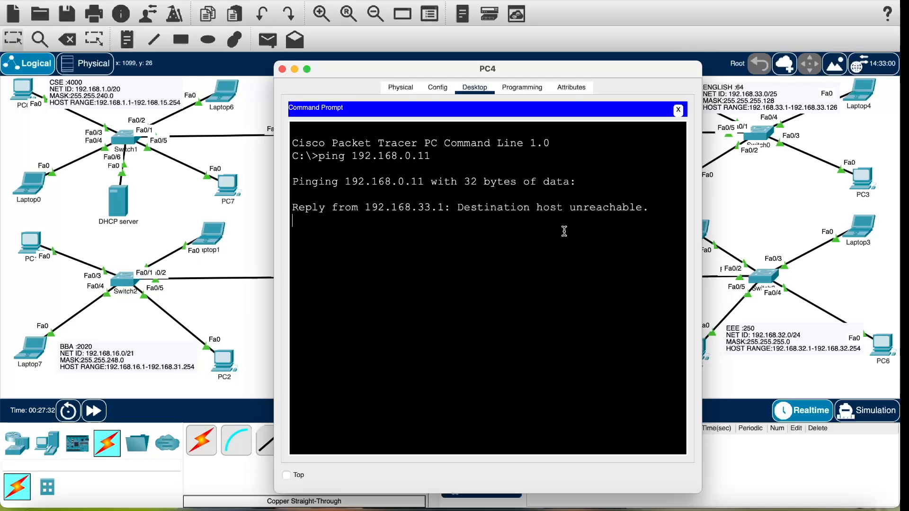
pyautogui.moveTo(537, 210); pyautogui.dragTo(651, 229)
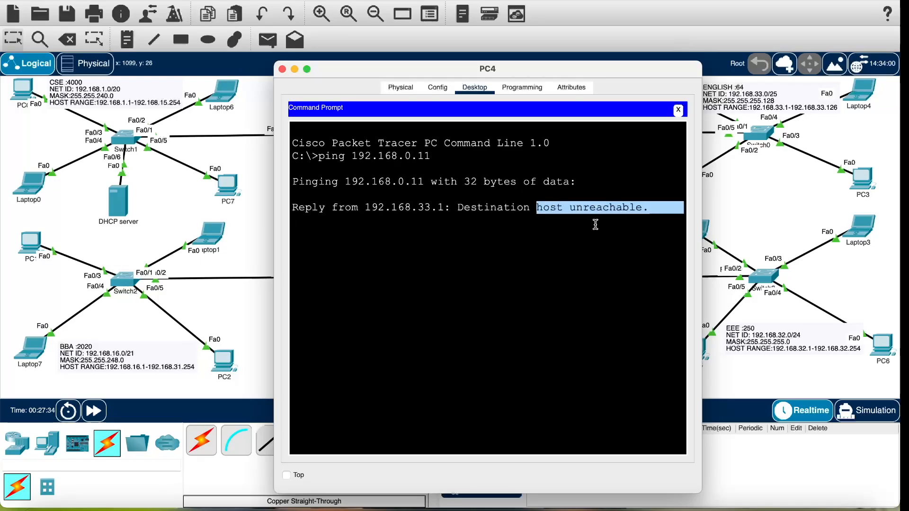
pyautogui.click(531, 252)
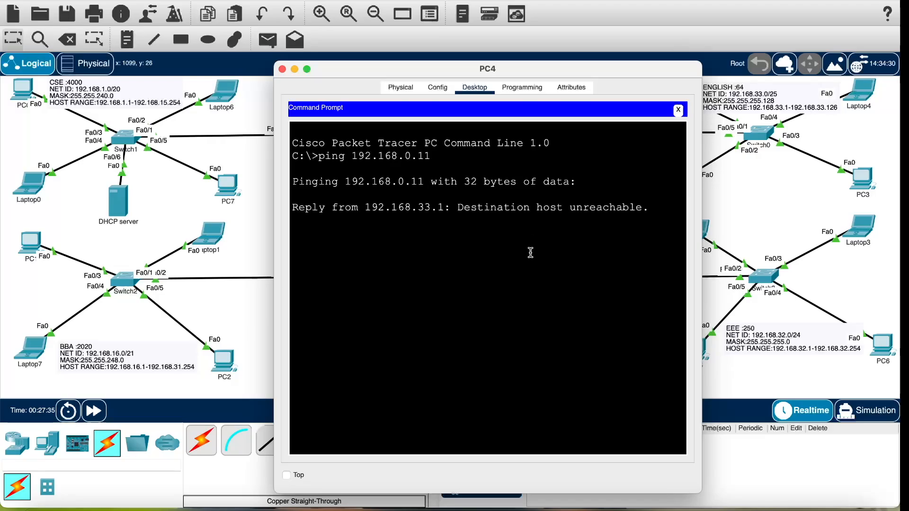
pyautogui.click(295, 69)
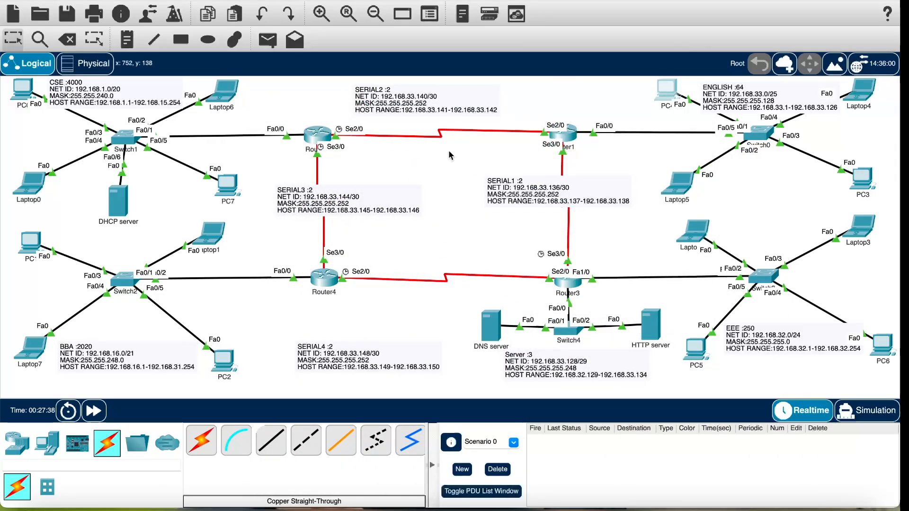
# - Open Router2's command line and enter global configuration mode with en and config t
pyautogui.click(317, 136)
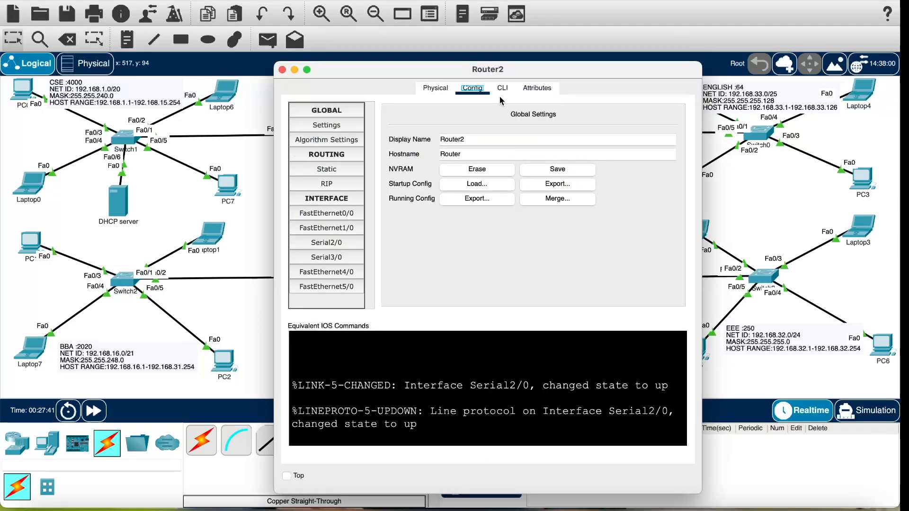
pyautogui.click(503, 88)
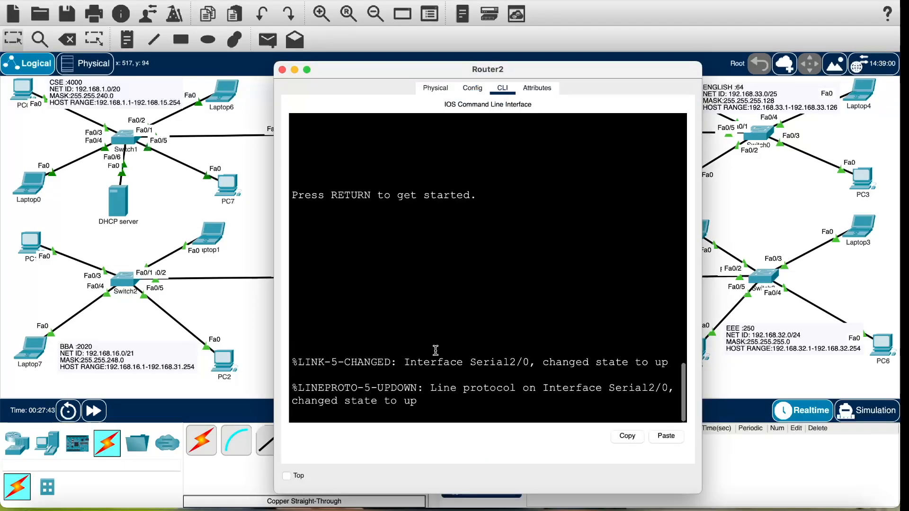
pyautogui.press('Return')
pyautogui.press('Return')
pyautogui.press('Return')
pyautogui.press('Return')
pyautogui.press('Return')
pyautogui.press('Return')
pyautogui.write('en')
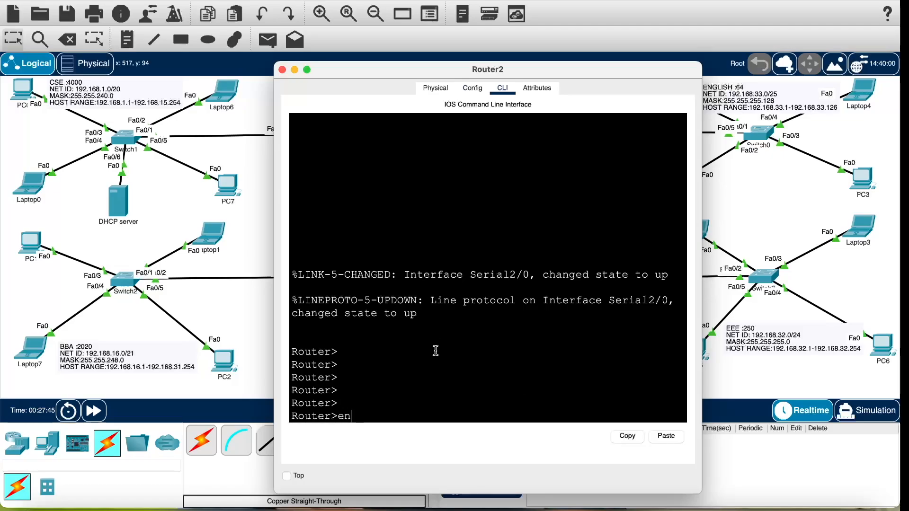
pyautogui.press('Return')
pyautogui.write('conf')
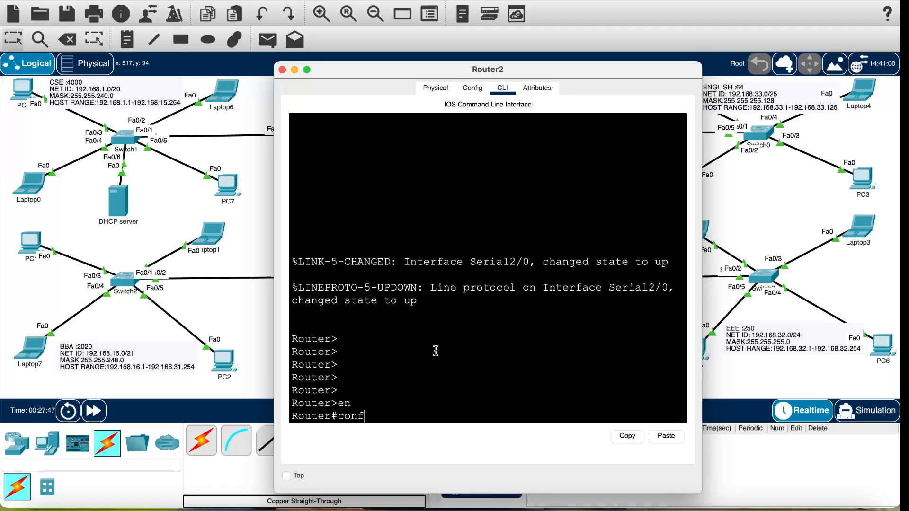
pyautogui.write('ig t')
pyautogui.press('Return')
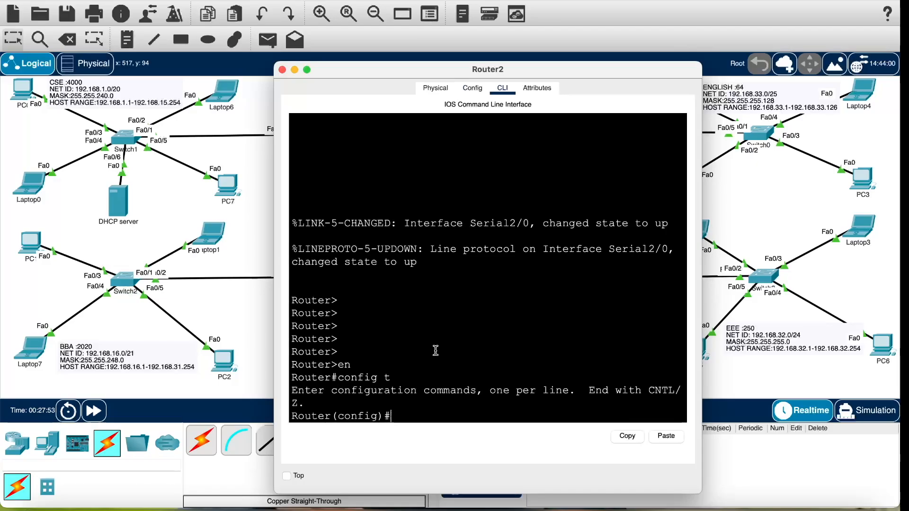
# - Enable RIP routing on Router2 and set it to version 2
pyautogui.write('rou')
pyautogui.press('Tab')
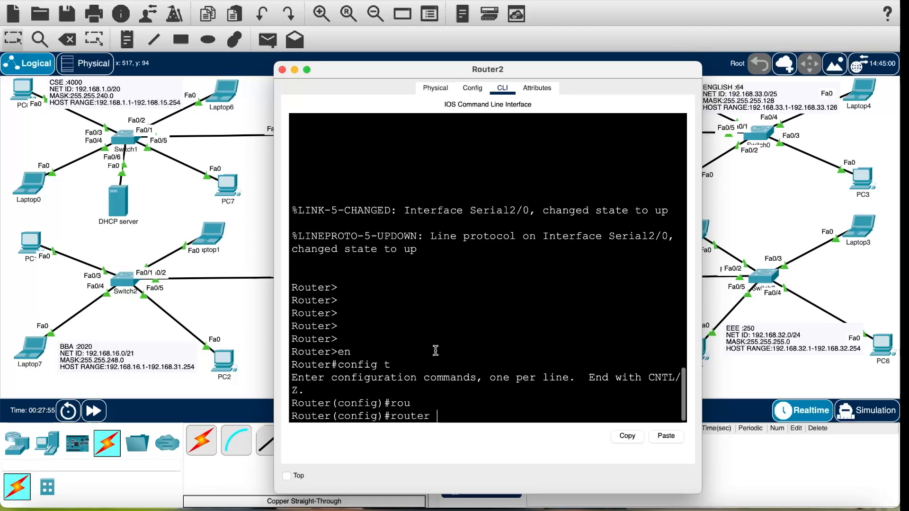
pyautogui.write('r')
pyautogui.press('Tab')
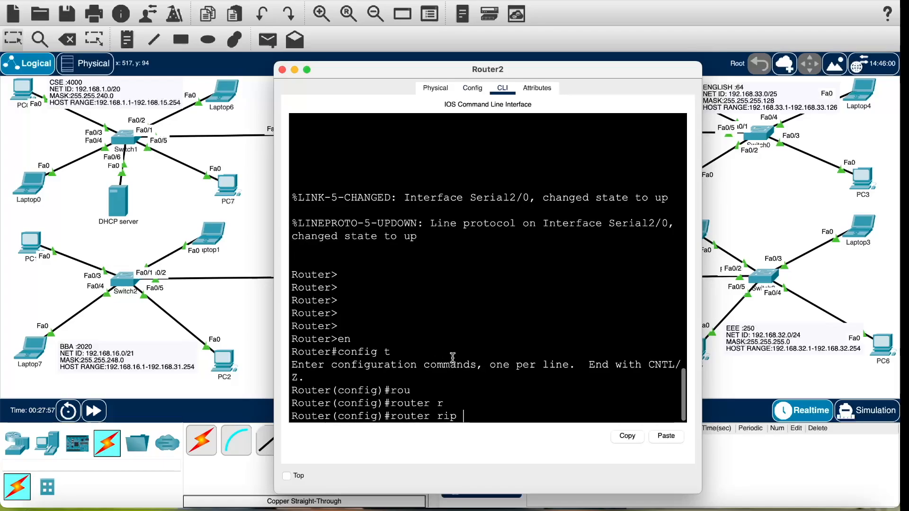
pyautogui.moveTo(375, 425); pyautogui.dragTo(380, 413)
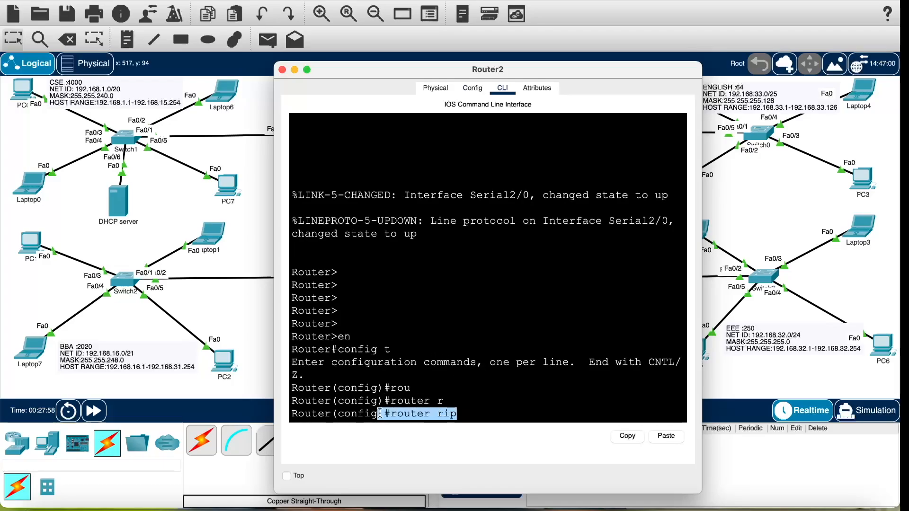
pyautogui.press('Return')
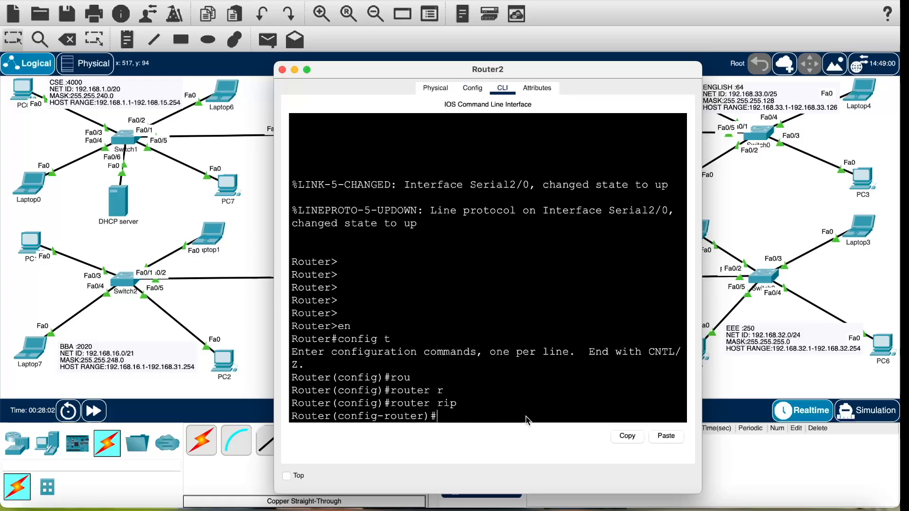
pyautogui.moveTo(478, 417); pyautogui.dragTo(272, 414)
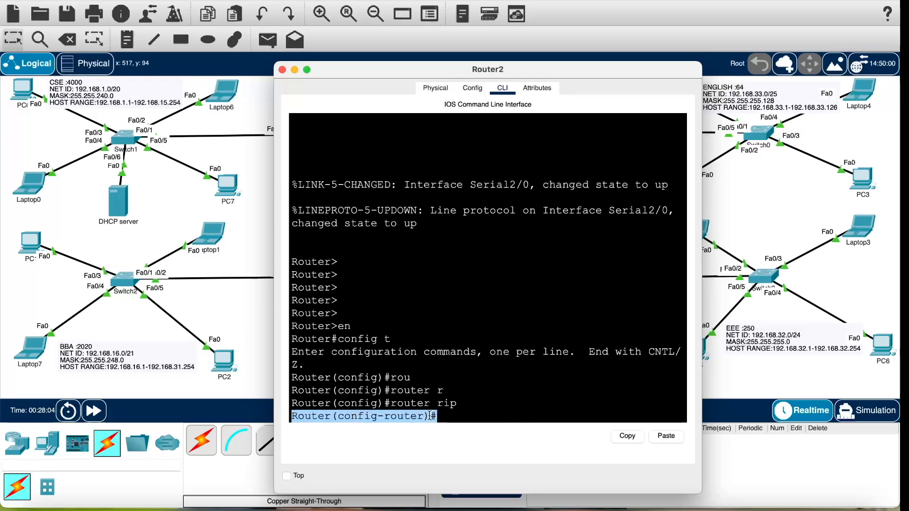
pyautogui.click(505, 420)
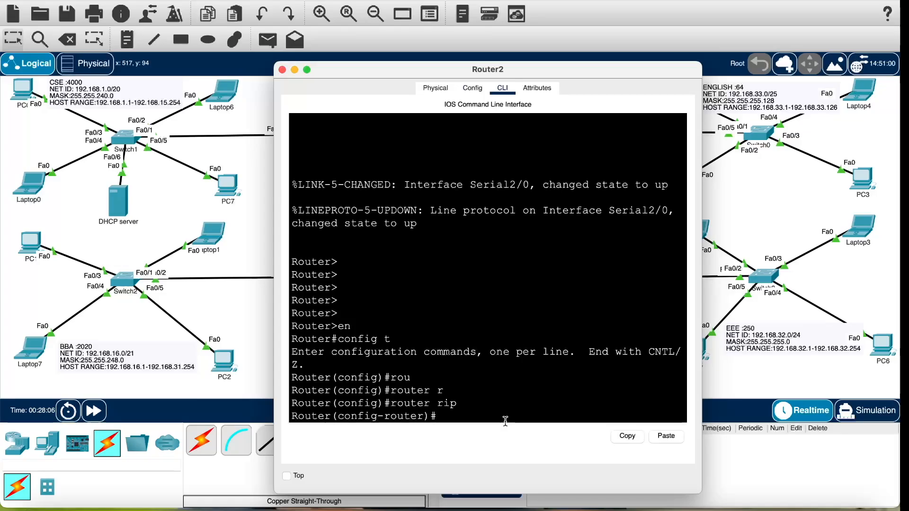
pyautogui.write('version 2')
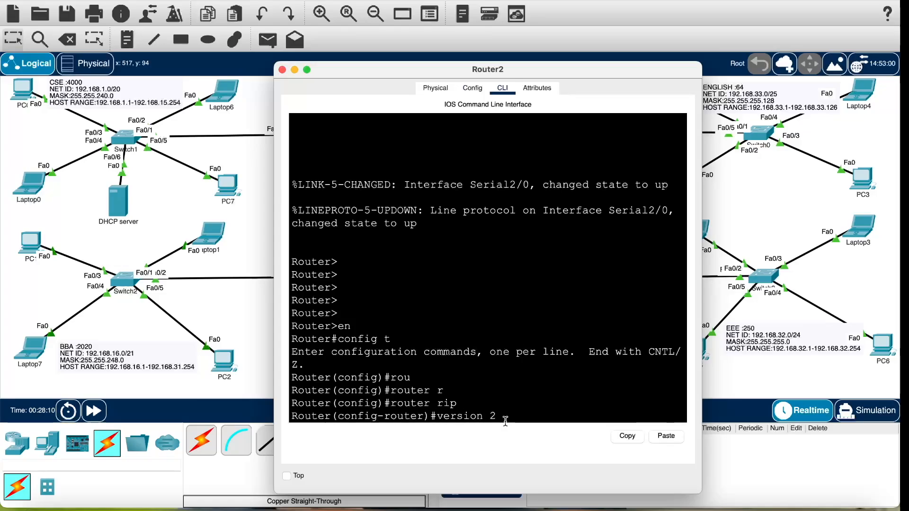
pyautogui.press('Return')
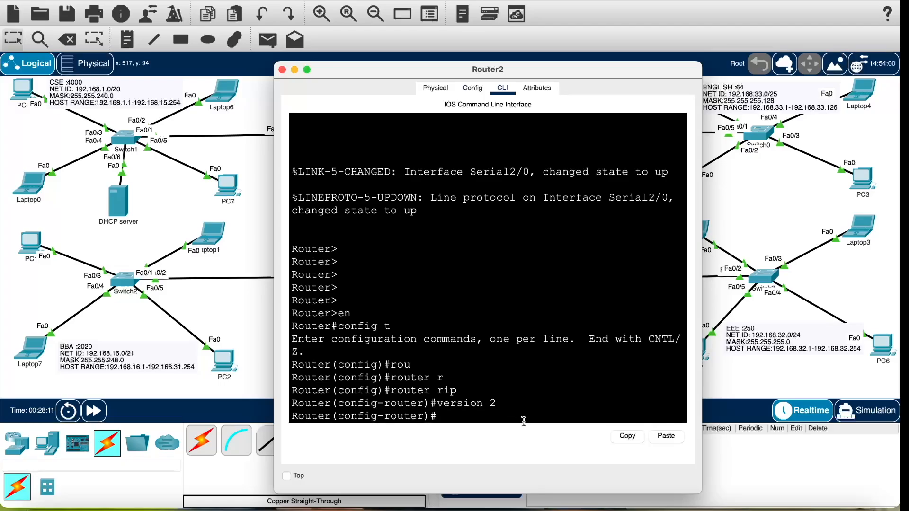
# - Add network 192.168.0.0 to Router2's RIP configuration, keeping the subnet labels around the router in view
pyautogui.moveTo(557, 74); pyautogui.dragTo(706, 18)
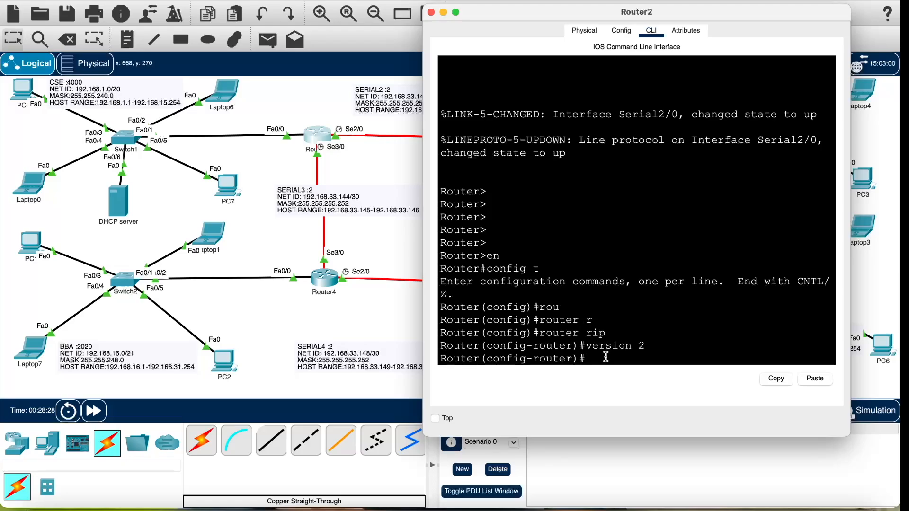
pyautogui.write('92.168.0')
pyautogui.press('BackSpace')
pyautogui.press('BackSpace')
pyautogui.press('BackSpace')
pyautogui.press('BackSpace')
pyautogui.press('BackSpace')
pyautogui.press('BackSpace')
pyautogui.press('BackSpace')
pyautogui.press('BackSpace')
pyautogui.write('ork 192.168.0.0')
pyautogui.press('Return')
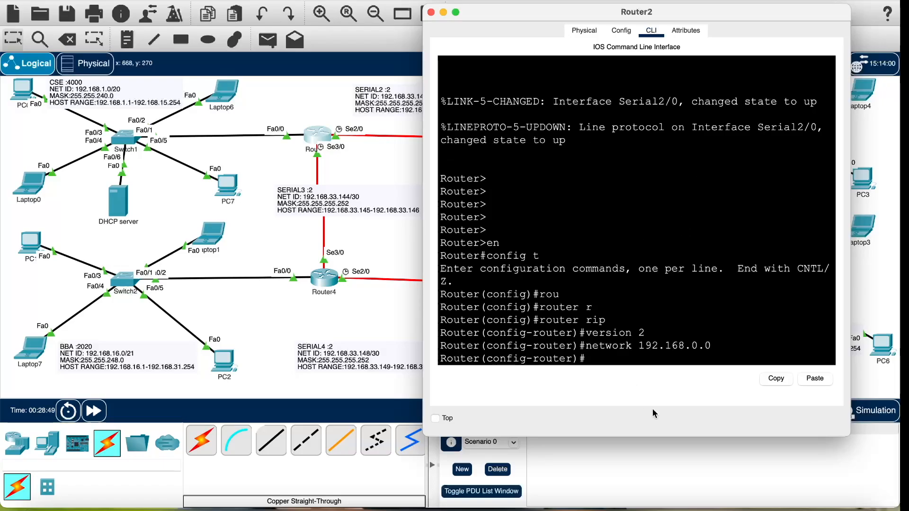
# - Add the SERIAL2 network 192.168.33.140 to Router2's RIP configuration
pyautogui.press('Up')
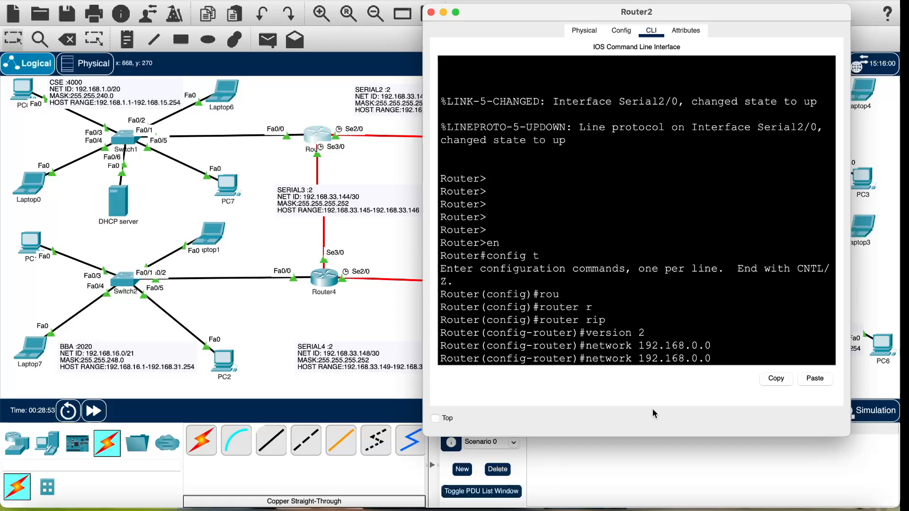
pyautogui.press('Down')
pyautogui.press('Up')
pyautogui.press('BackSpace')
pyautogui.press('BackSpace')
pyautogui.press('BackSpace')
pyautogui.write('16.0')
pyautogui.press('BackSpace')
pyautogui.press('BackSpace')
pyautogui.write('33')
pyautogui.moveTo(740, 14); pyautogui.dragTo(767, 13)
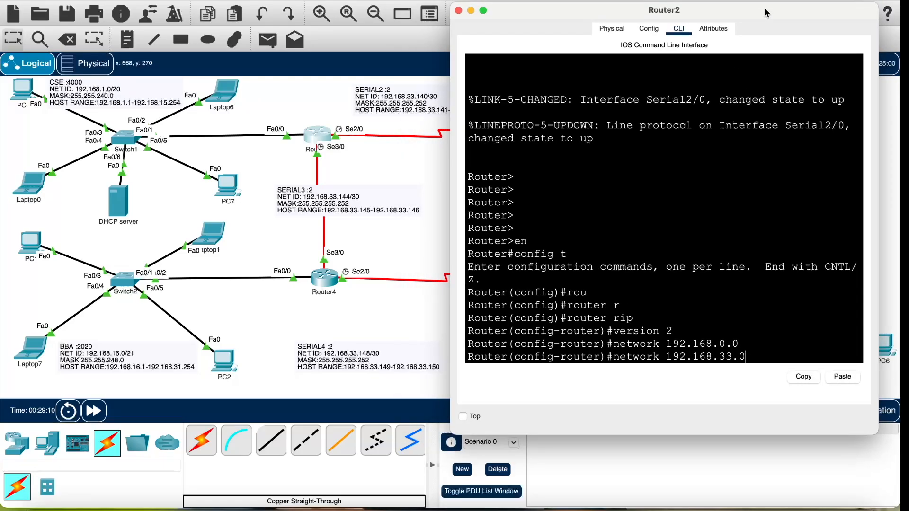
pyautogui.press('BackSpace')
pyautogui.write('140')
pyautogui.press('Return')
# - Add network 192.168.33.144 to Router2's RIP configuration, save the configuration with do wr, and close the router's window
pyautogui.press('Up')
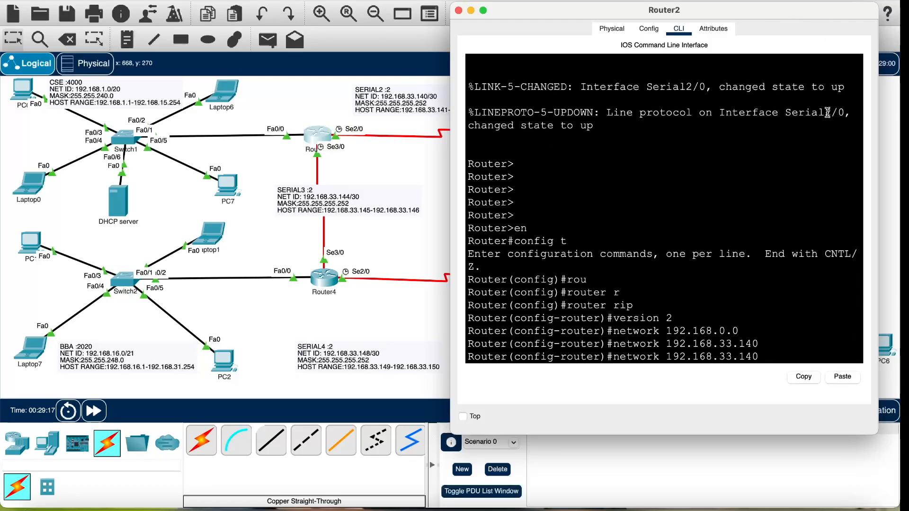
pyautogui.press('Return')
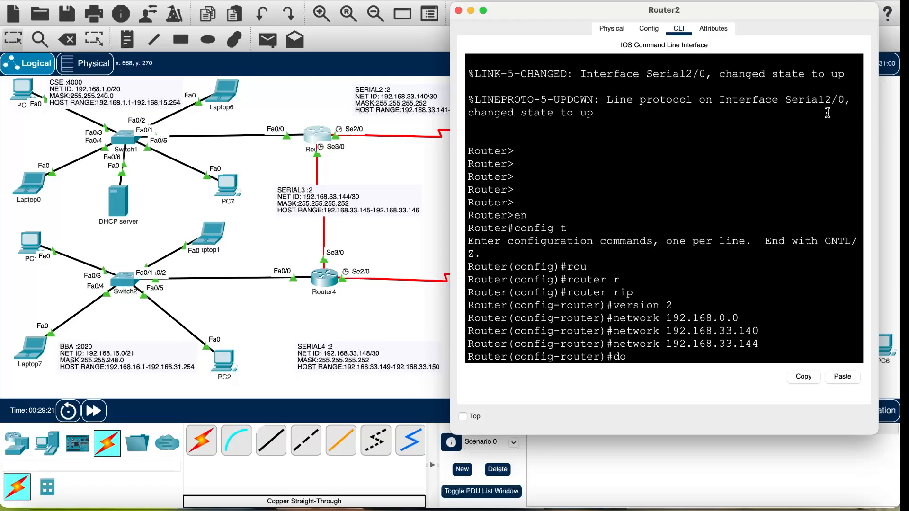
pyautogui.write('do wr')
pyautogui.press('Return')
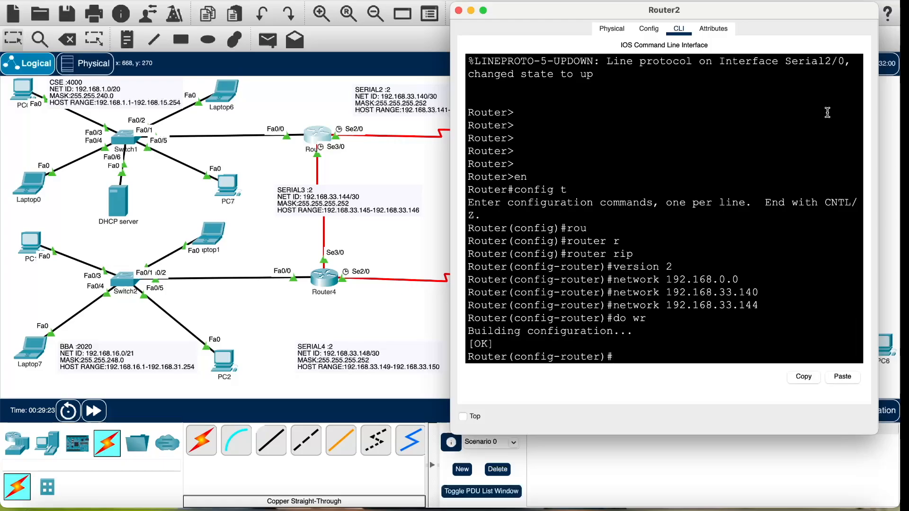
pyautogui.click(458, 10)
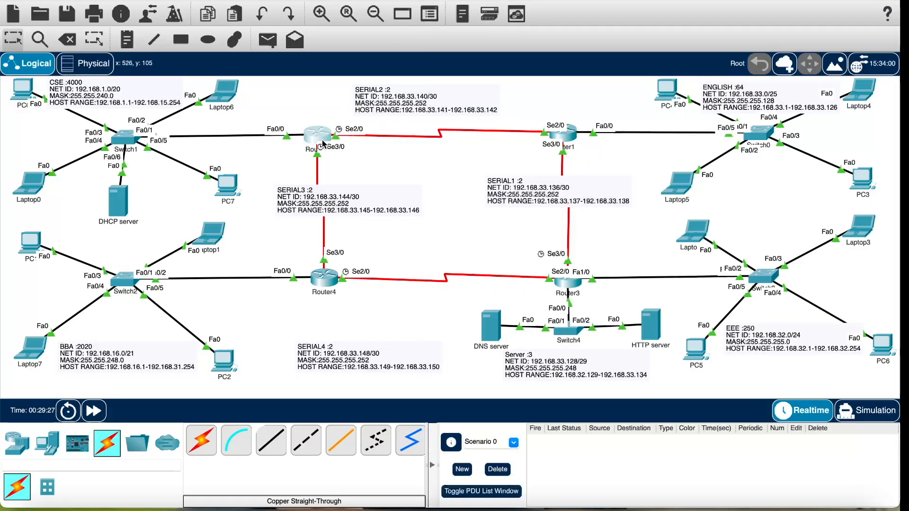
# - Reopen Router2's command line and exit RIP and global configuration back to privileged mode
pyautogui.moveTo(321, 141)
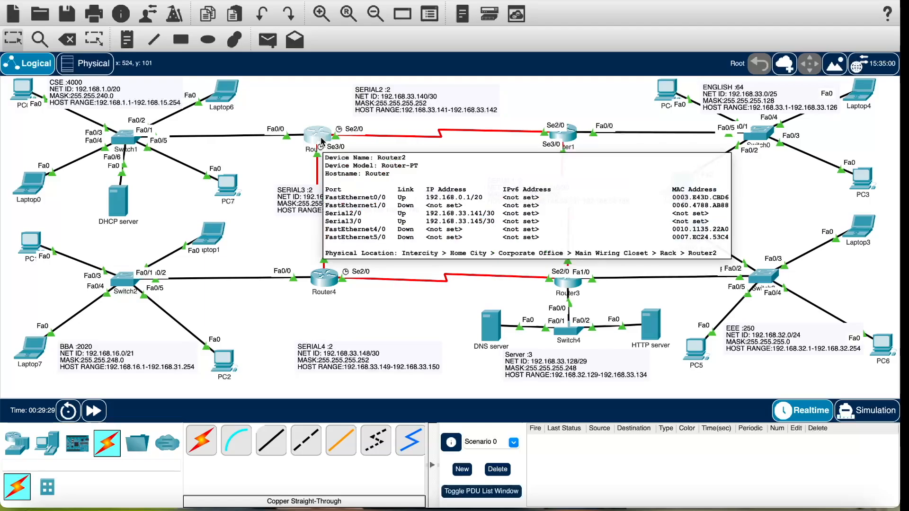
pyautogui.click(323, 127)
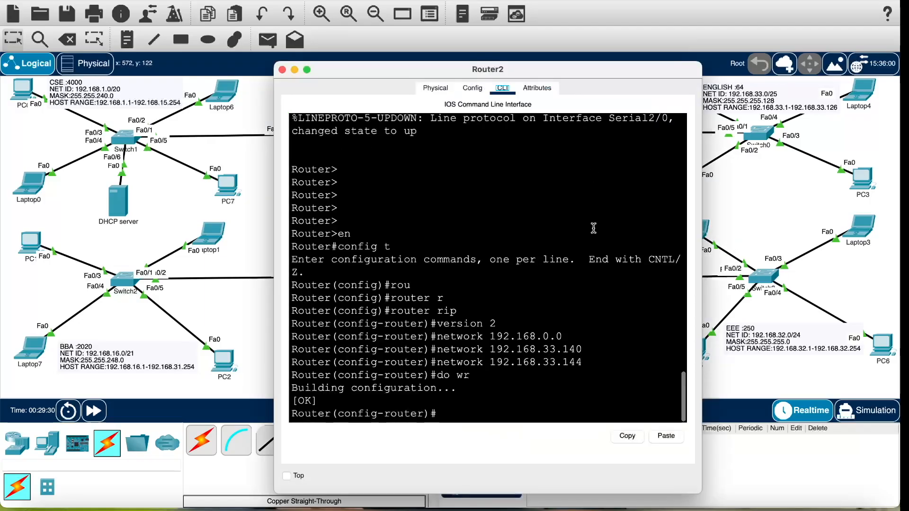
pyautogui.click(493, 407)
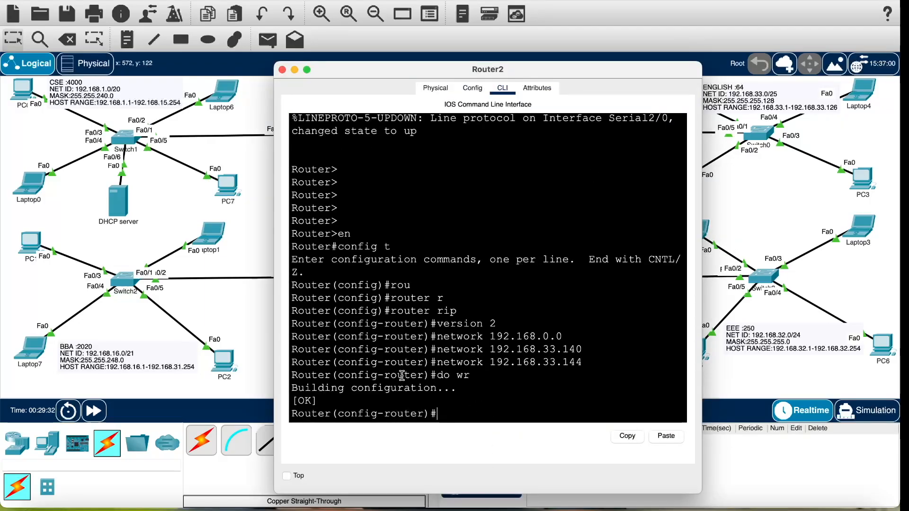
pyautogui.write('ex')
pyautogui.press('Return')
pyautogui.press('Return')
pyautogui.press('Return')
pyautogui.press('Return')
pyautogui.write('ex')
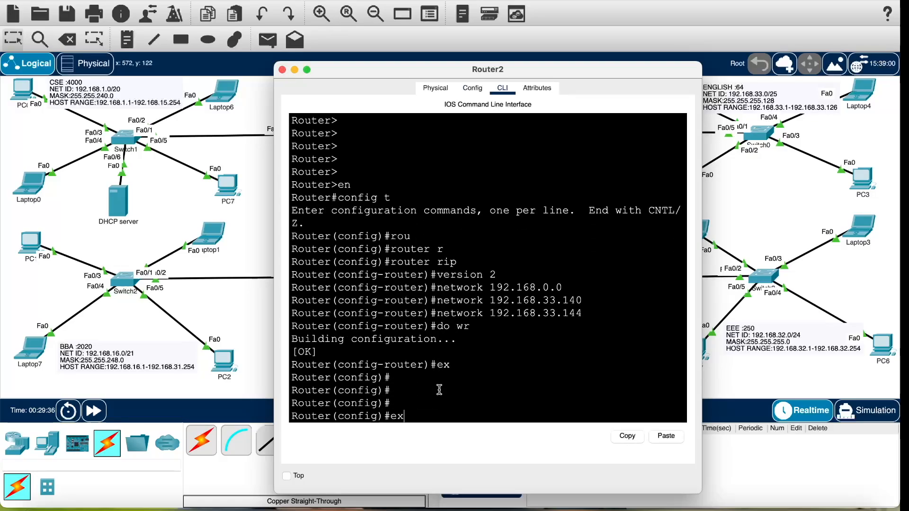
pyautogui.press('Return')
pyautogui.press('Return')
pyautogui.press('Return')
pyautogui.press('Return')
# - Display Router2's IP routing table with show ip route
pyautogui.write('show ip')
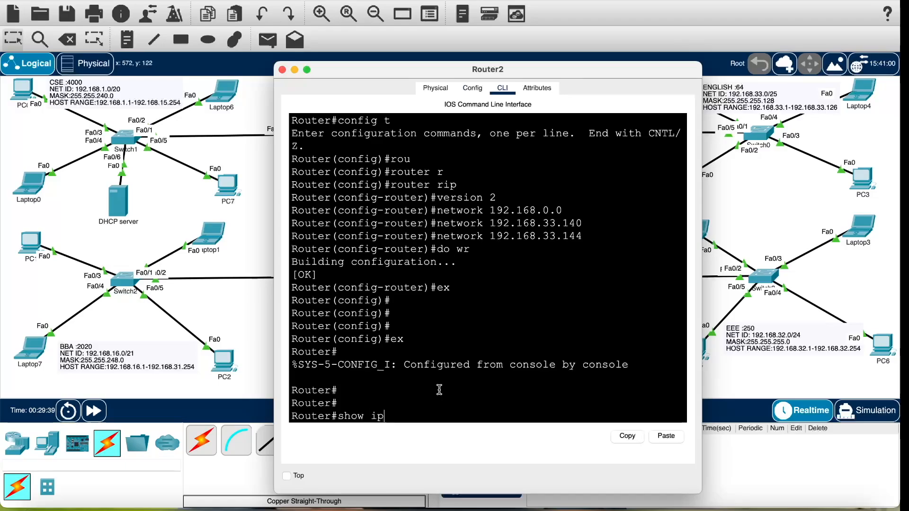
pyautogui.write(' rou')
pyautogui.press('Tab')
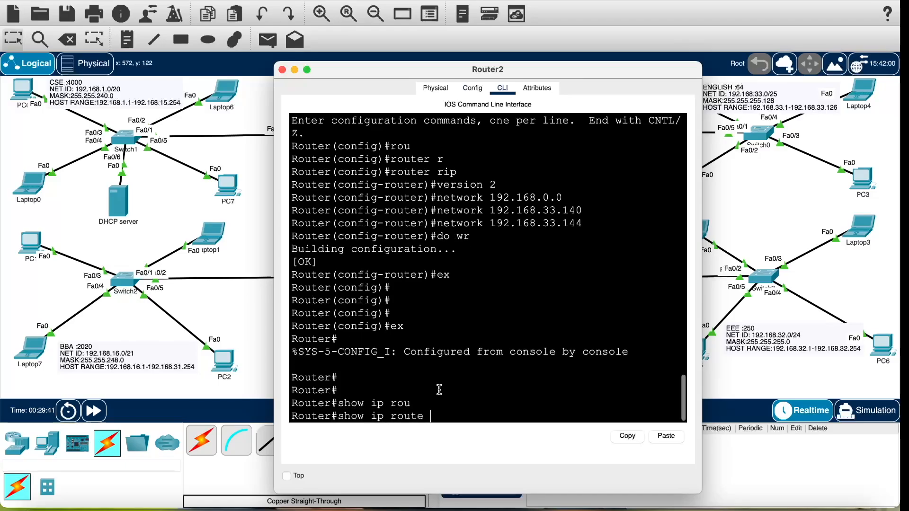
pyautogui.press('Return')
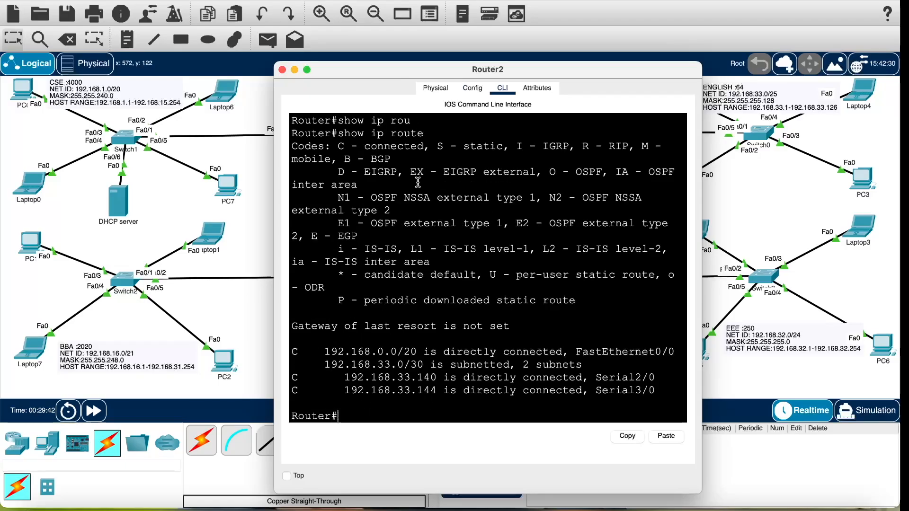
# - Enlarge Router2's window to examine the connected route entries, restore its size, and close it
pyautogui.click(308, 68)
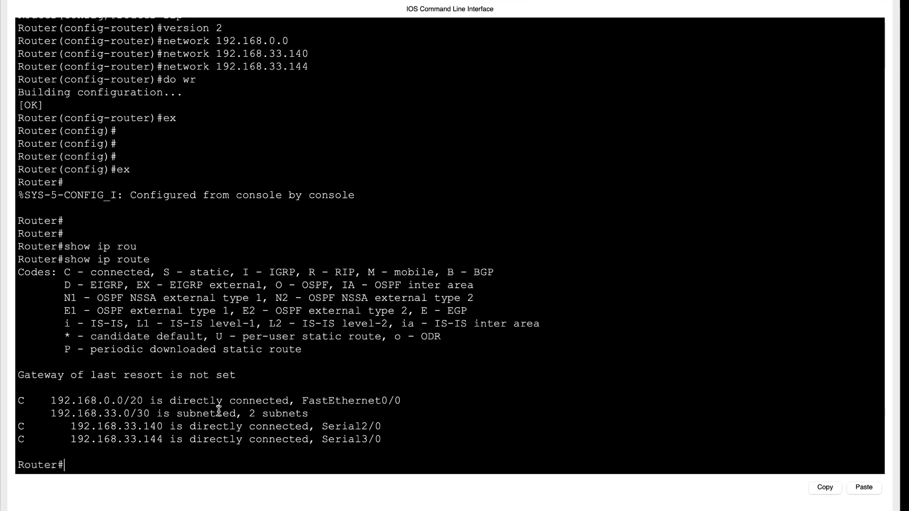
pyautogui.moveTo(406, 444); pyautogui.dragTo(25, 400)
pyautogui.click(209, 400)
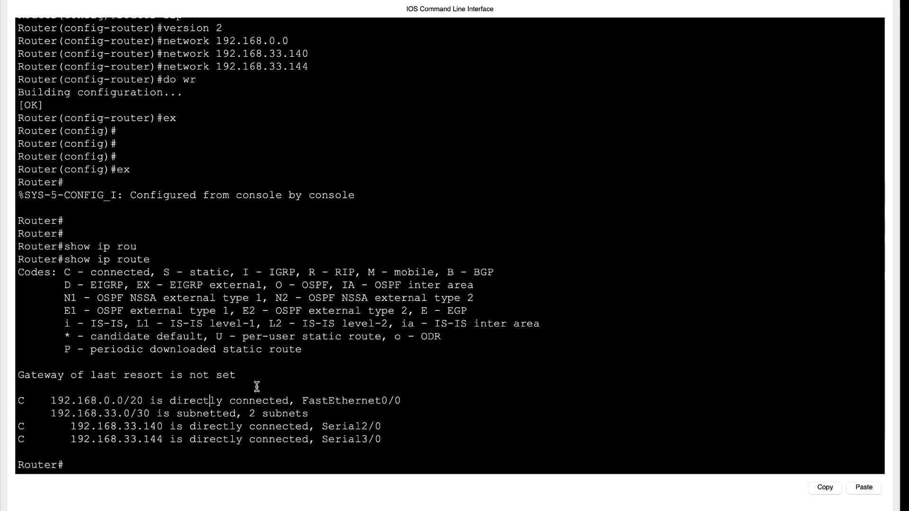
pyautogui.moveTo(413, 448); pyautogui.dragTo(79, 401)
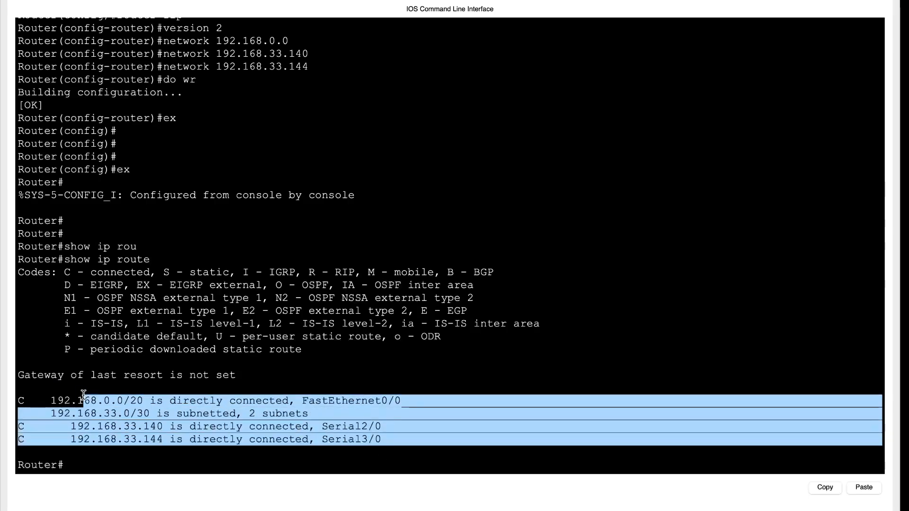
pyautogui.click(185, 384)
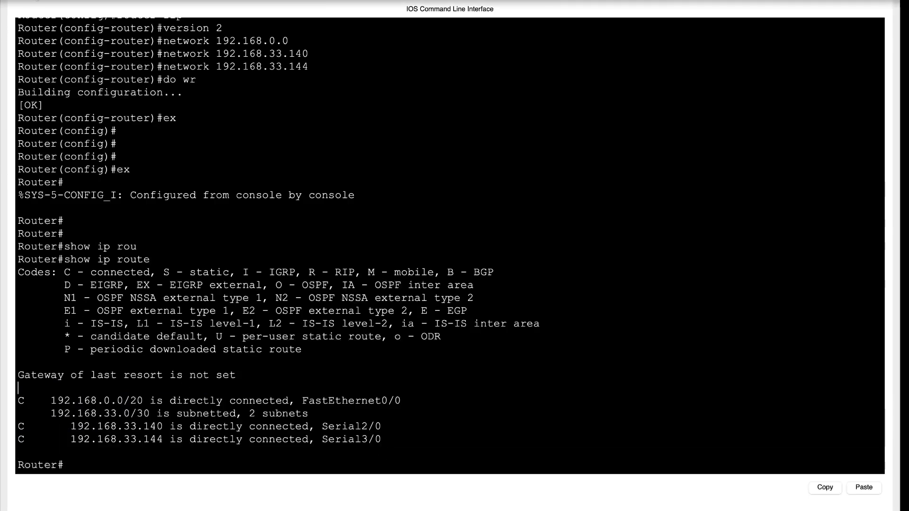
pyautogui.click(32, 1)
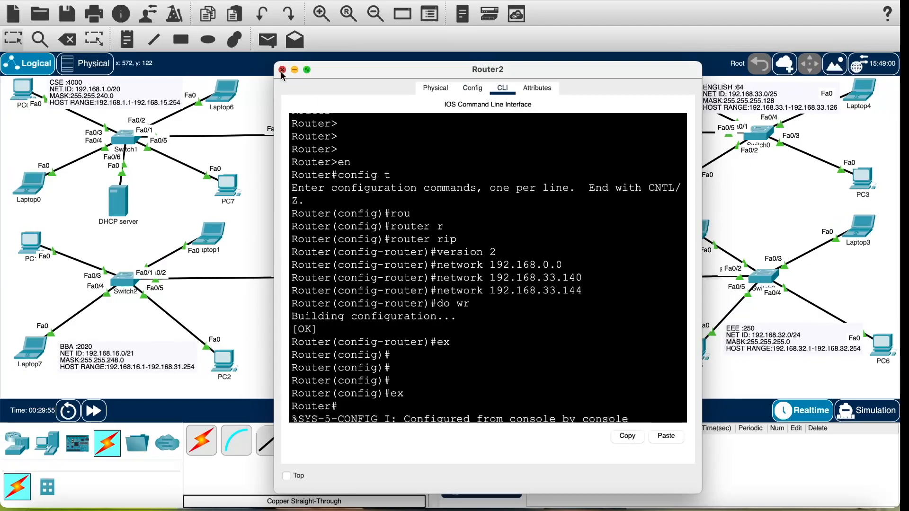
pyautogui.click(282, 70)
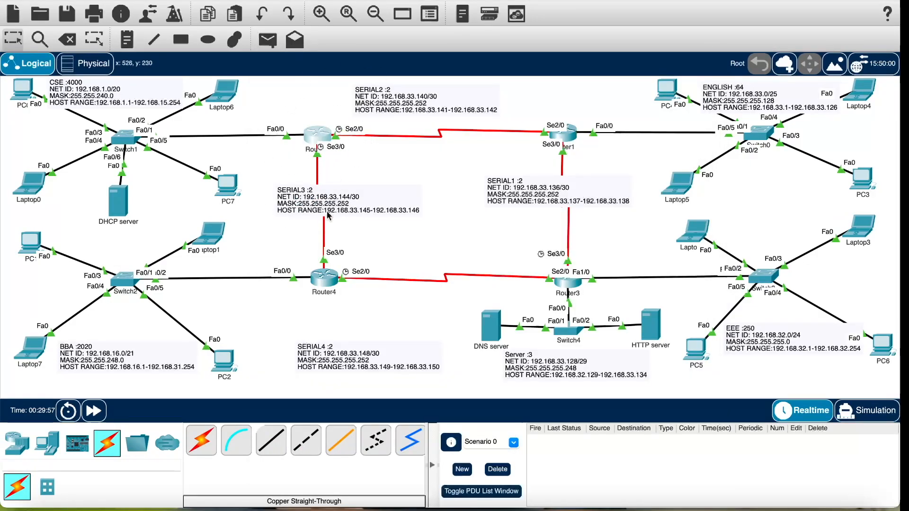
# - Open Router4's command line and enter global configuration mode with en and config t
pyautogui.click(332, 280)
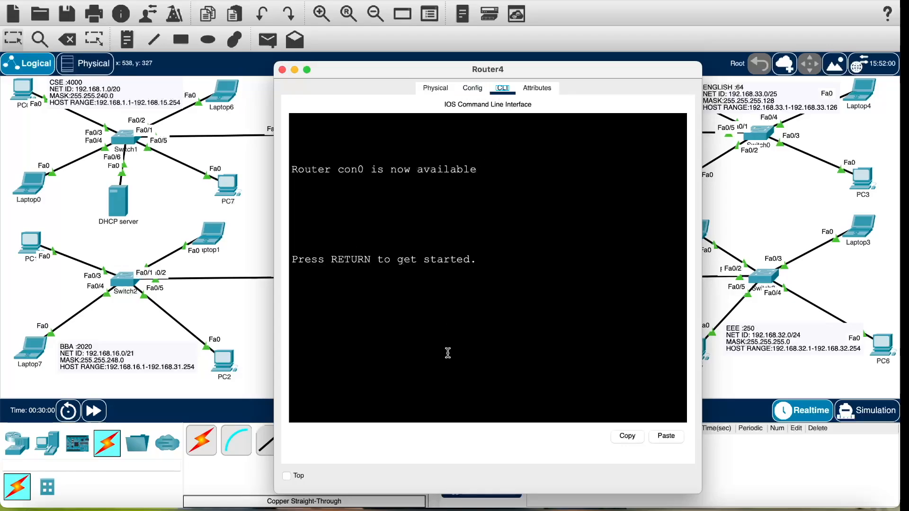
pyautogui.press('Return')
pyautogui.press('Return')
pyautogui.press('Return')
pyautogui.press('Return')
pyautogui.write('en')
pyautogui.press('Return')
pyautogui.write('config t')
pyautogui.press('Return')
pyautogui.press('Return')
pyautogui.press('Return')
pyautogui.press('Return')
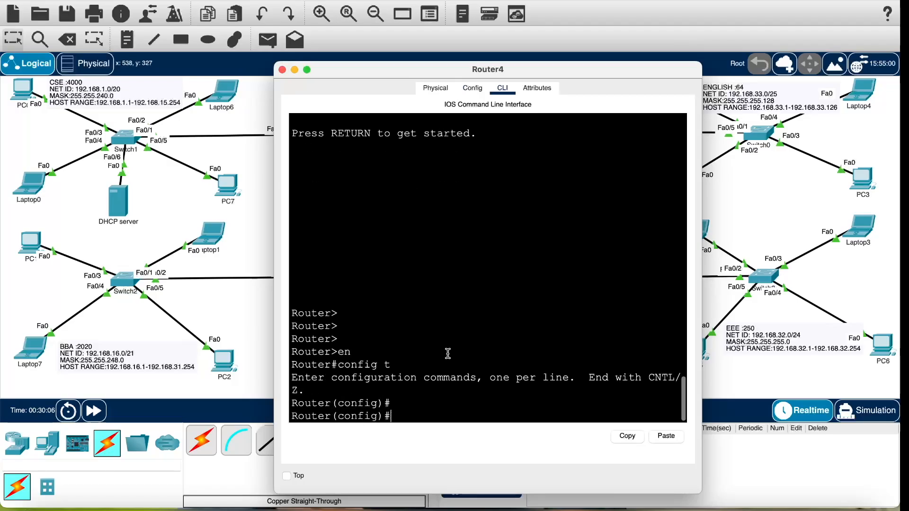
# - Enable RIP on Router4 with router rip and set it to version 2
pyautogui.write('rou')
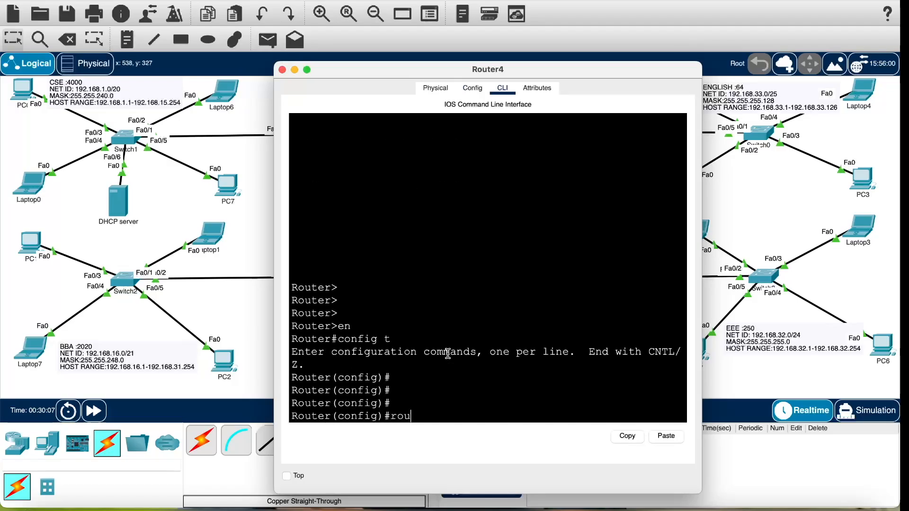
pyautogui.press('Tab')
pyautogui.write('ter r')
pyautogui.press('Tab')
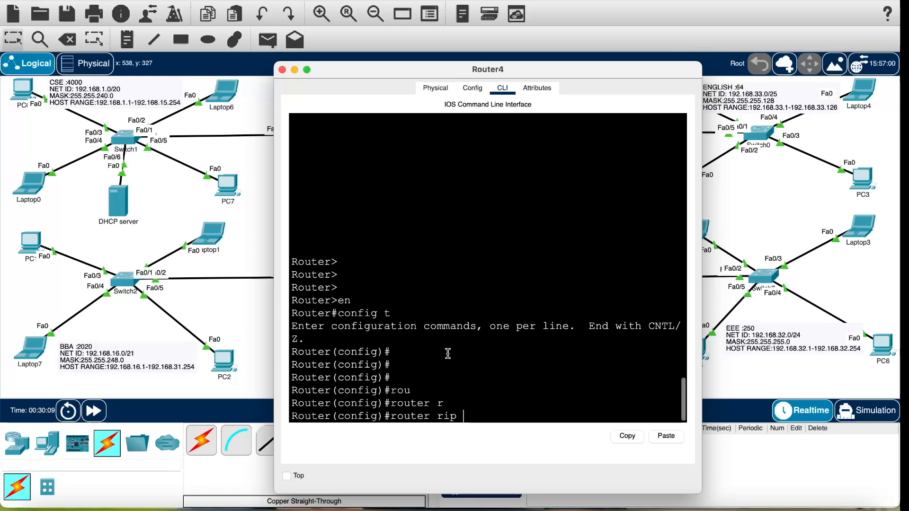
pyautogui.press('Return')
pyautogui.write('v')
pyautogui.press('Tab')
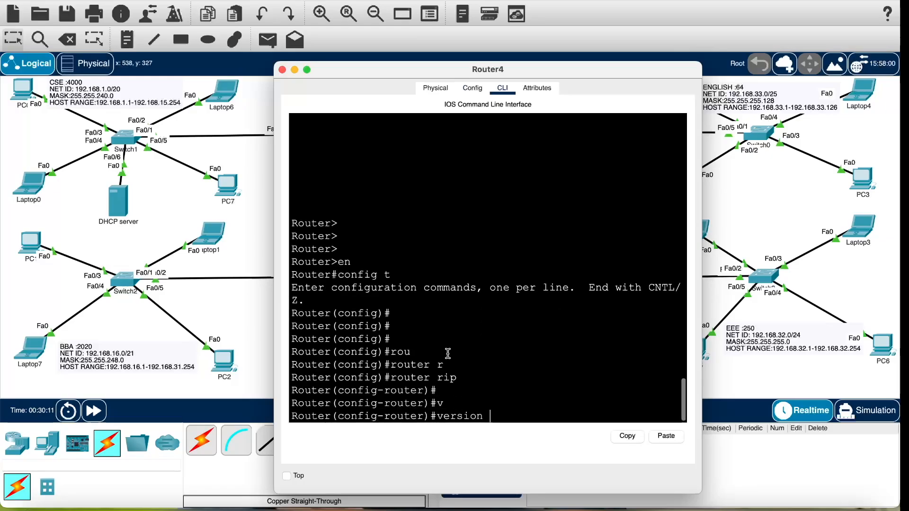
pyautogui.write('2')
pyautogui.press('Return')
pyautogui.press('Return')
pyautogui.press('Return')
# - Move Router4's window clear of the subnet labels and add network 192.168.16.0 to its RIP configuration
pyautogui.write('net')
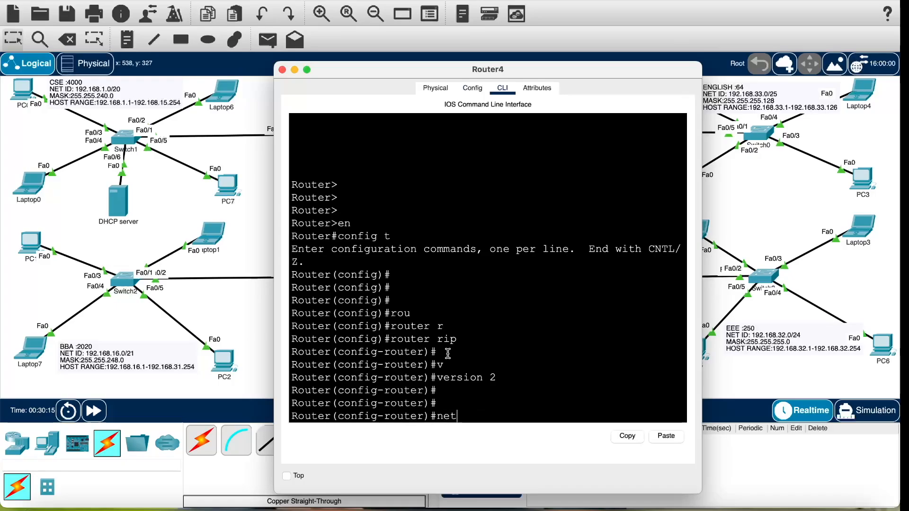
pyautogui.press('Tab')
pyautogui.moveTo(553, 65); pyautogui.dragTo(707, 0)
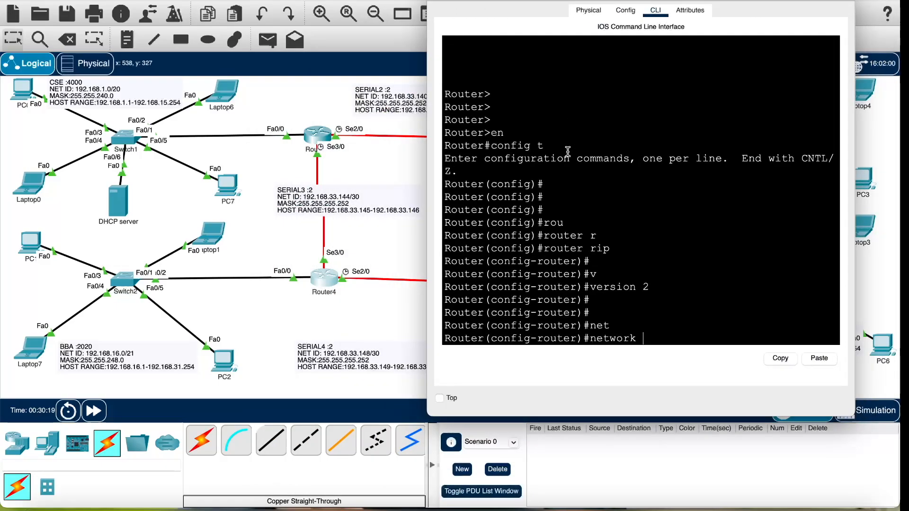
pyautogui.write('192.168.16.0')
pyautogui.press('Return')
# - Reuse the previous network command to add network 192.168.33.144 to Router4's RIP configuration
pyautogui.press('Up')
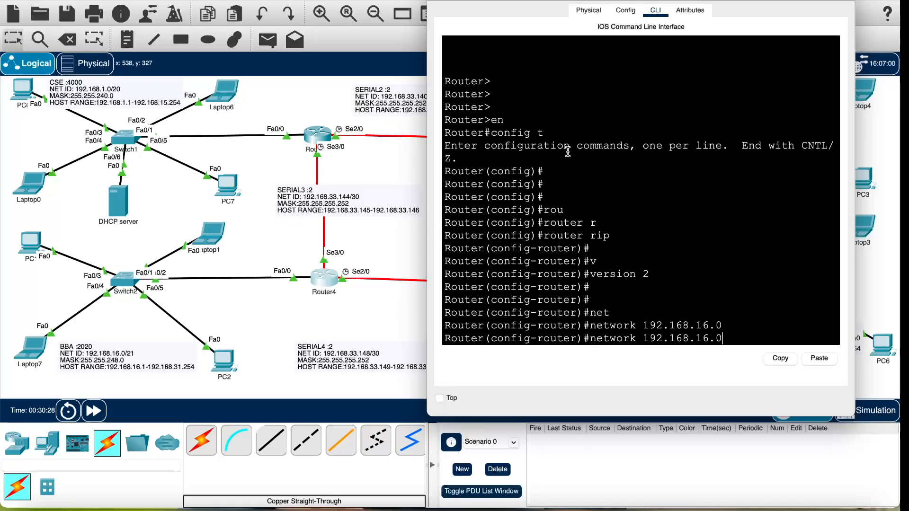
pyautogui.press('BackSpace')
pyautogui.press('BackSpace')
pyautogui.press('BackSpace')
pyautogui.press('BackSpace')
pyautogui.write('33')
pyautogui.write('1')
pyautogui.press('Return')
# - Add network 192.168.33.148 to Router4's RIP configuration and save the configuration with do wr
pyautogui.press('Up')
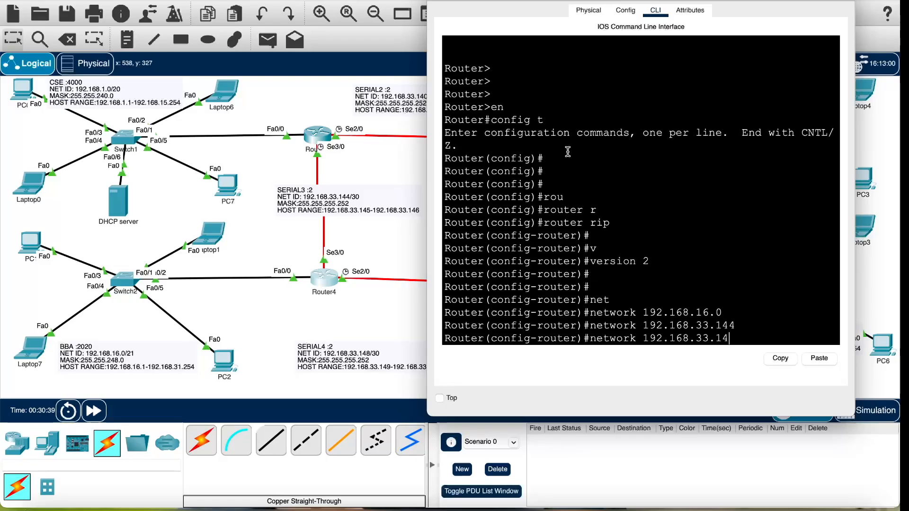
pyautogui.press('Return')
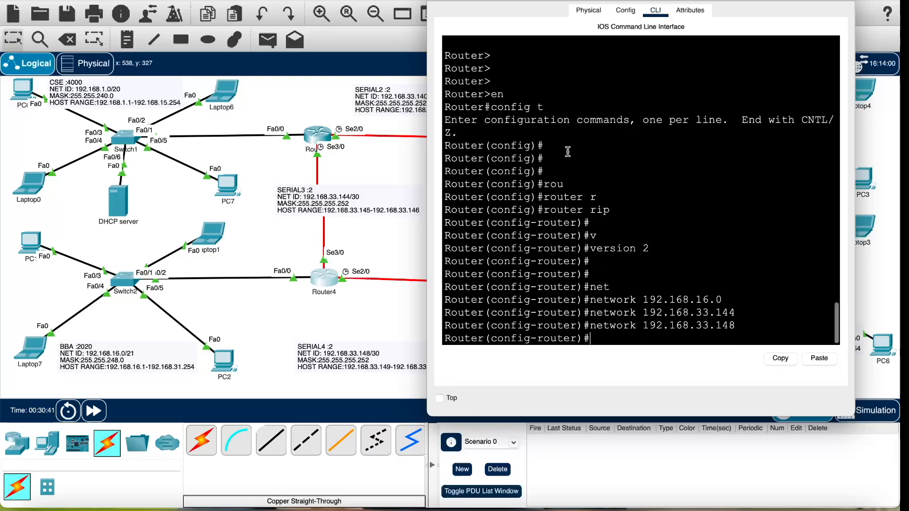
pyautogui.write('do wr')
pyautogui.press('Return')
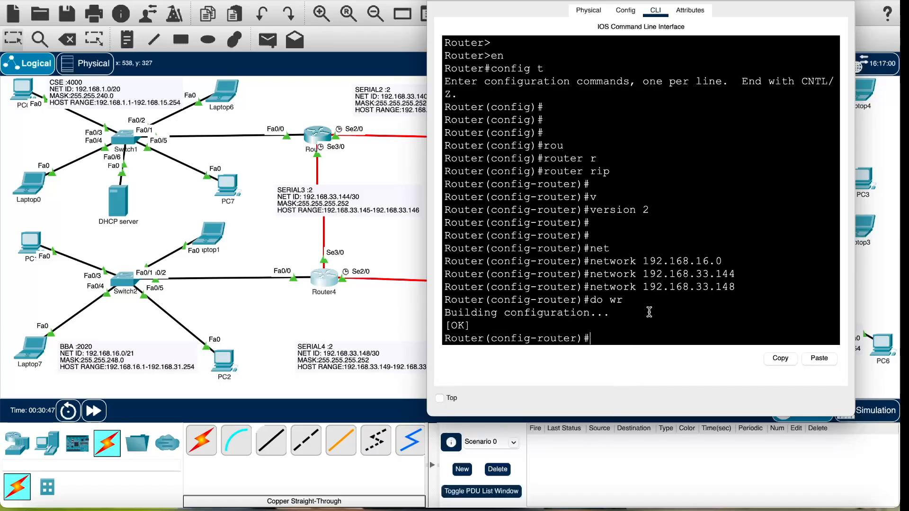
# - Exit RIP and global configuration on Router4 back to privileged mode
pyautogui.scroll(-1, 649, 312)
pyautogui.write('ex')
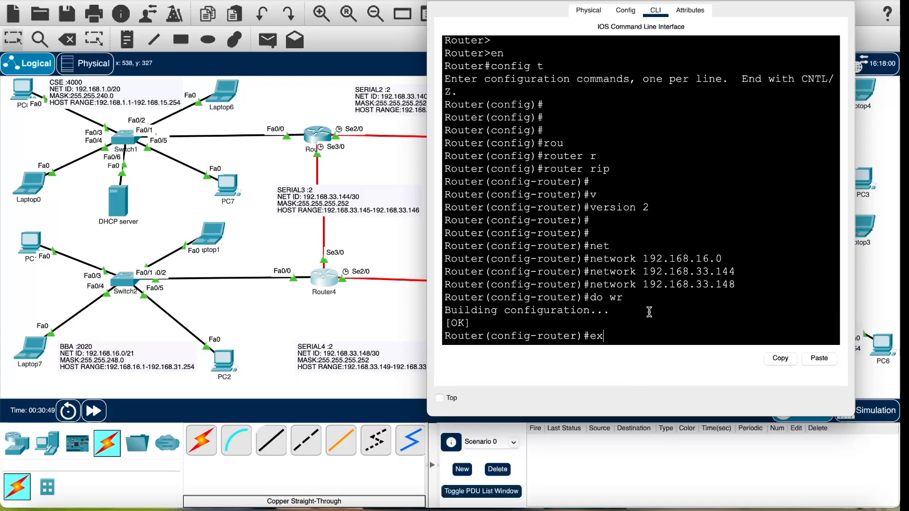
pyautogui.press('Return')
pyautogui.press('Return')
pyautogui.press('Return')
pyautogui.press('Return')
pyautogui.write('ex')
pyautogui.press('Return')
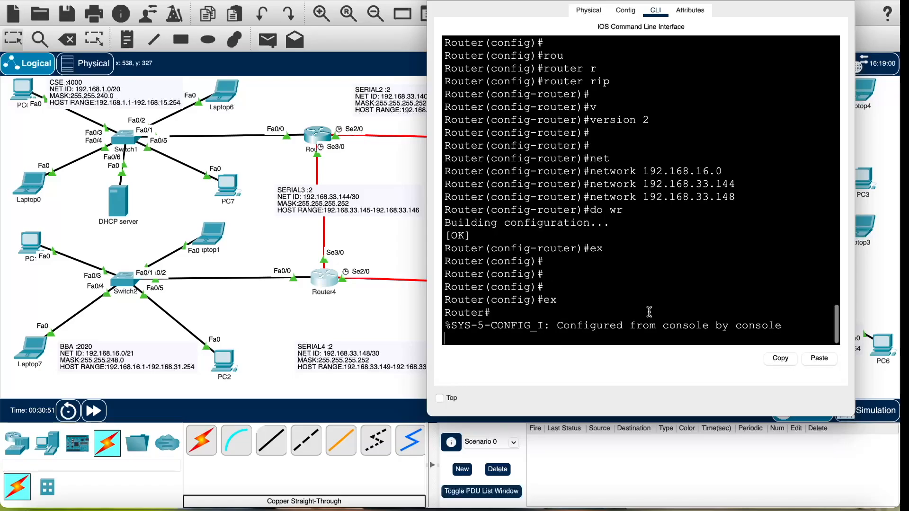
# - Display Router4's IP routing table with show ip route
pyautogui.press('Return')
pyautogui.press('Return')
pyautogui.write('show ')
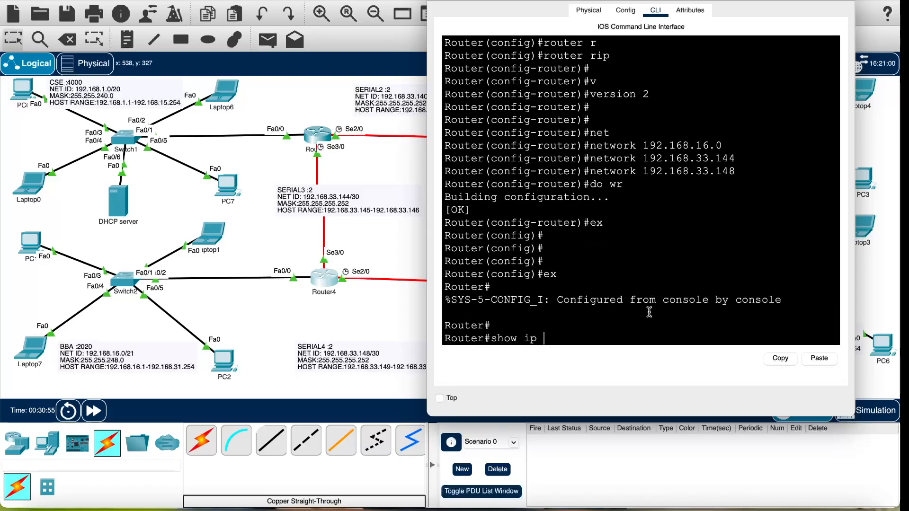
pyautogui.write('ip route')
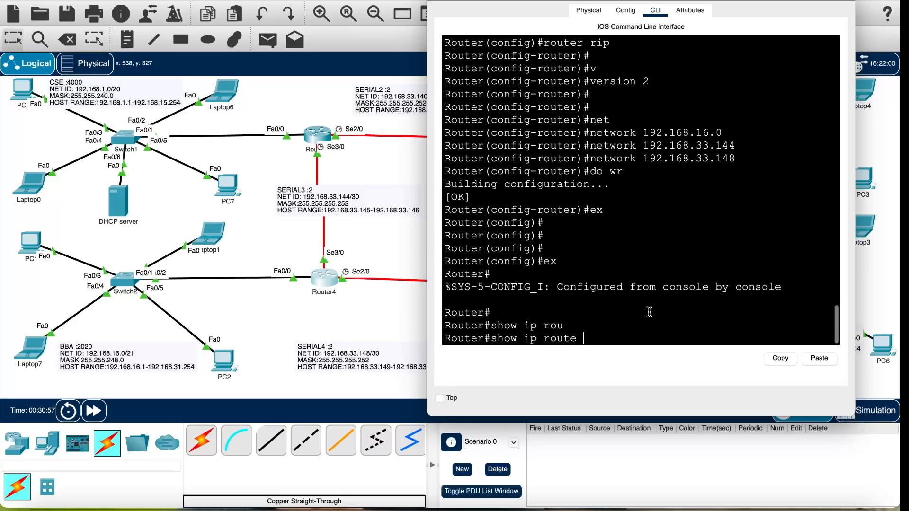
pyautogui.press('Return')
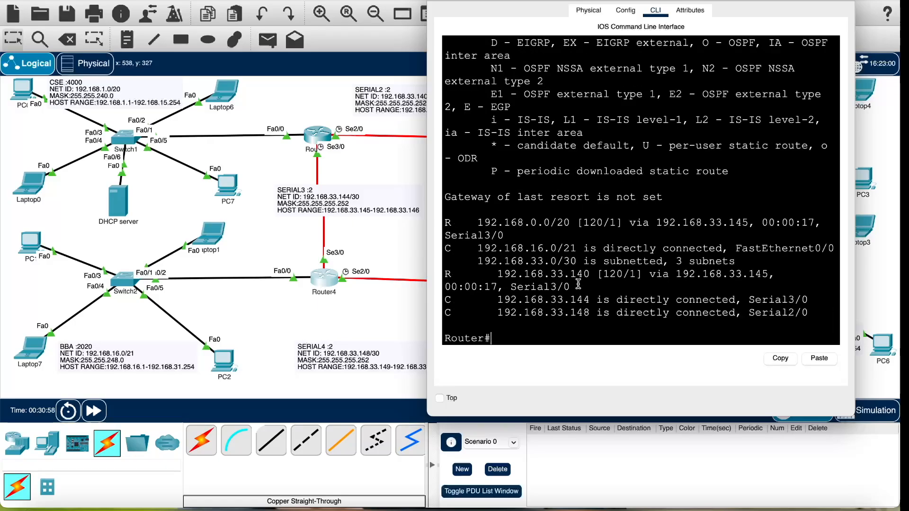
# - Enlarge Router4's window to examine the RIP route entry for 192.168.33.140, restore its size, and close it
pyautogui.click(459, 1)
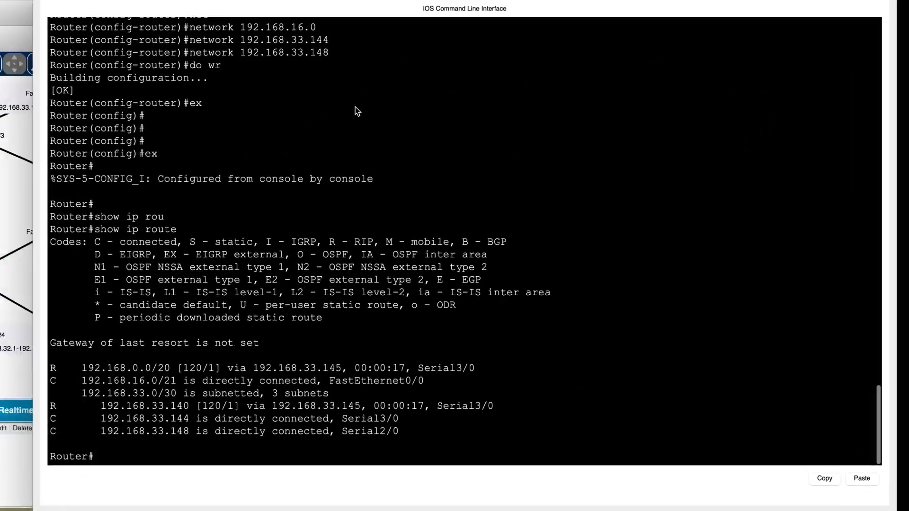
pyautogui.moveTo(20, 415); pyautogui.dragTo(216, 415)
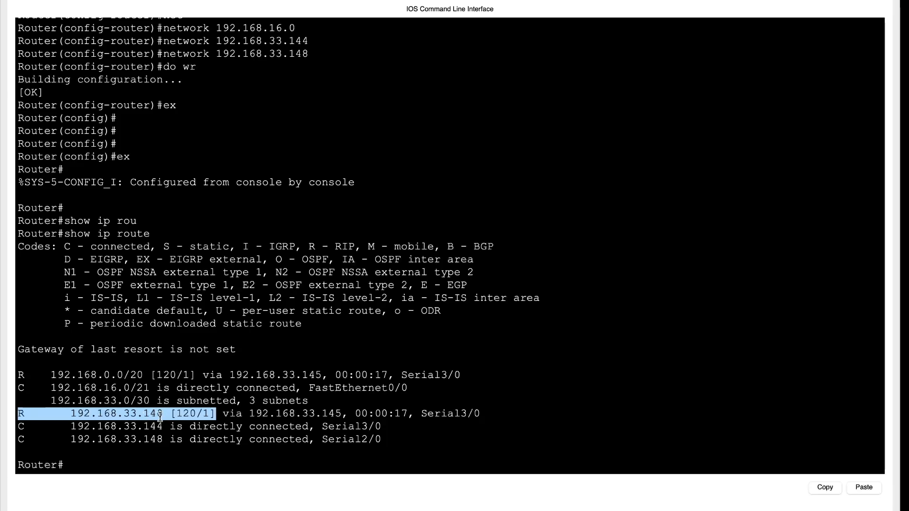
pyautogui.click(198, 417)
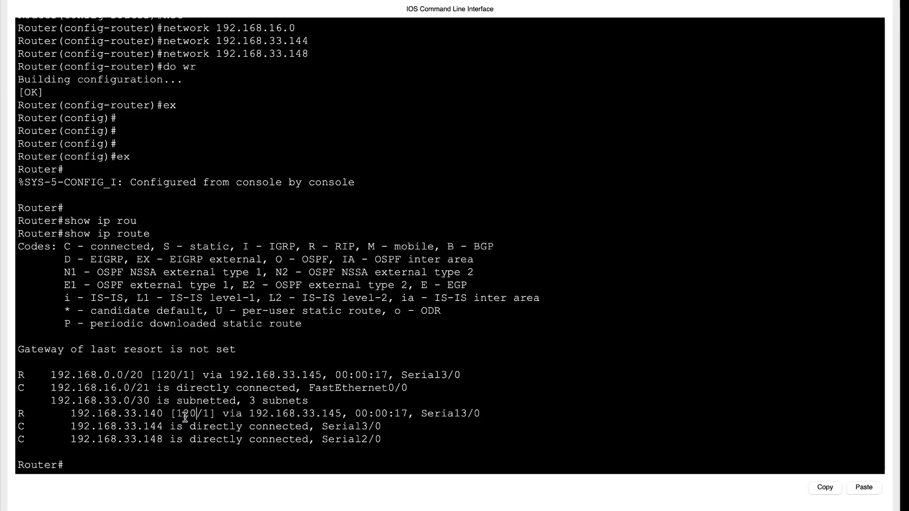
pyautogui.moveTo(182, 418); pyautogui.dragTo(189, 417)
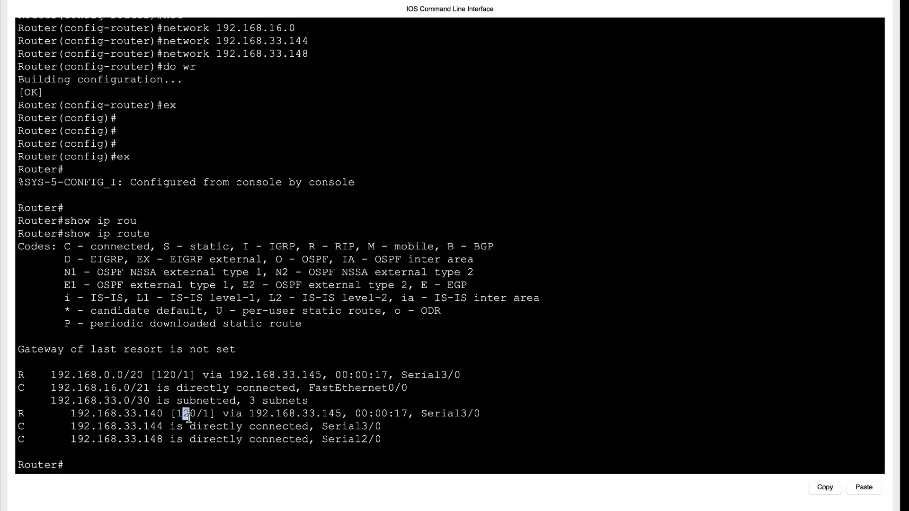
pyautogui.click(241, 411)
pyautogui.moveTo(240, 411); pyautogui.dragTo(303, 425)
pyautogui.click(272, 411)
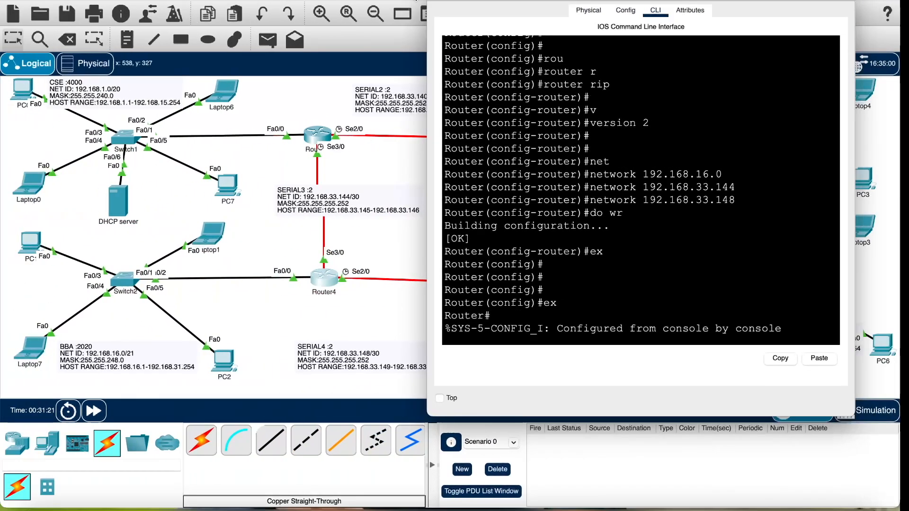
pyautogui.click(436, 1)
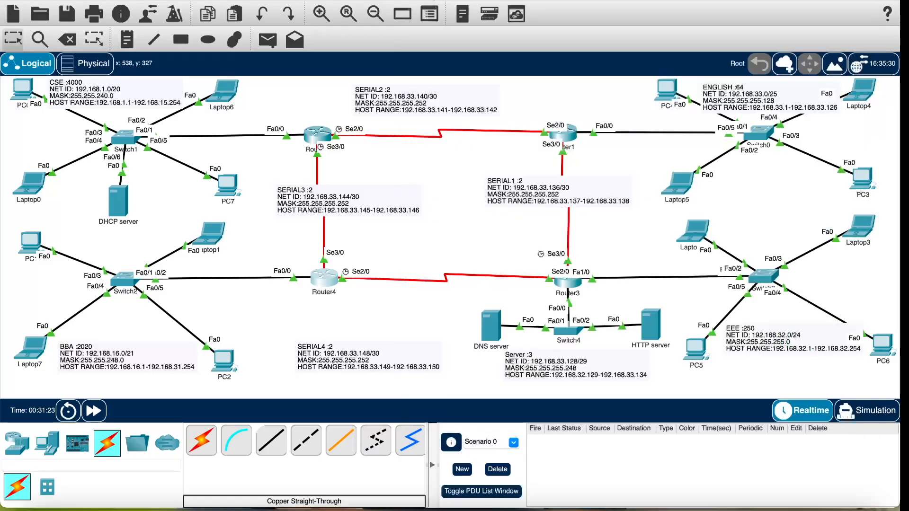
# - Rerun show ip route on Router2, examine the RIP route entry for 192.168.33.148, and close the router's window
pyautogui.click(321, 134)
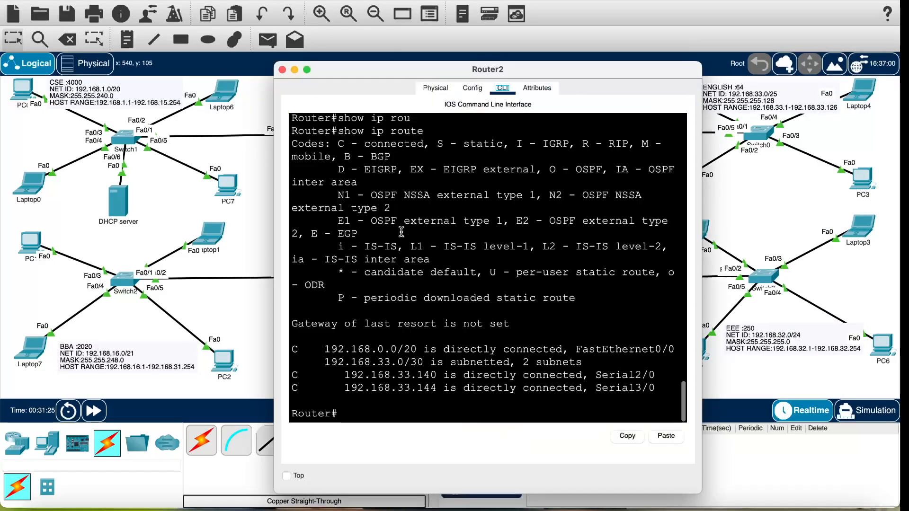
pyautogui.click(383, 414)
pyautogui.press('Up')
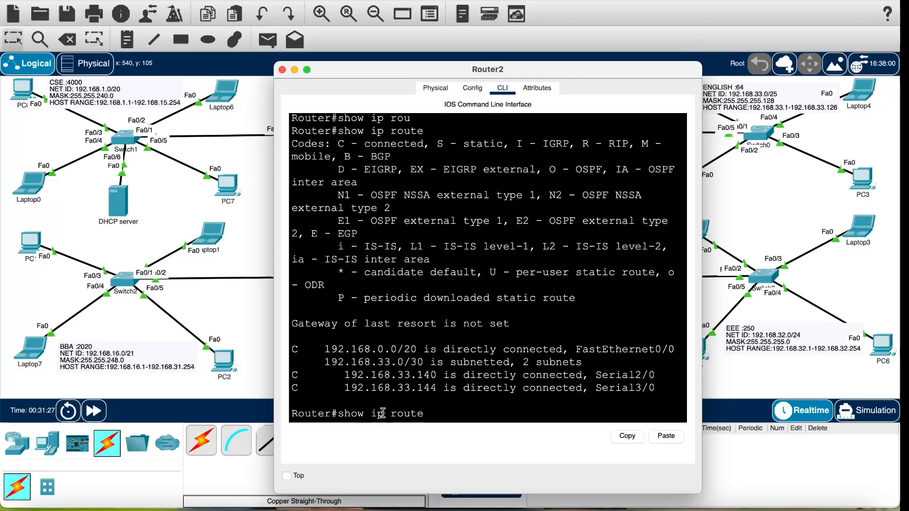
pyautogui.press('Return')
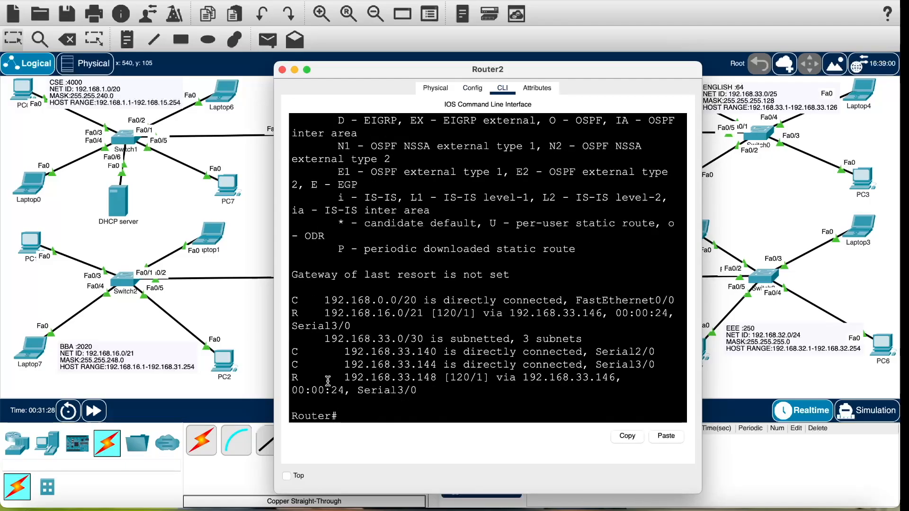
pyautogui.moveTo(293, 381); pyautogui.dragTo(546, 389)
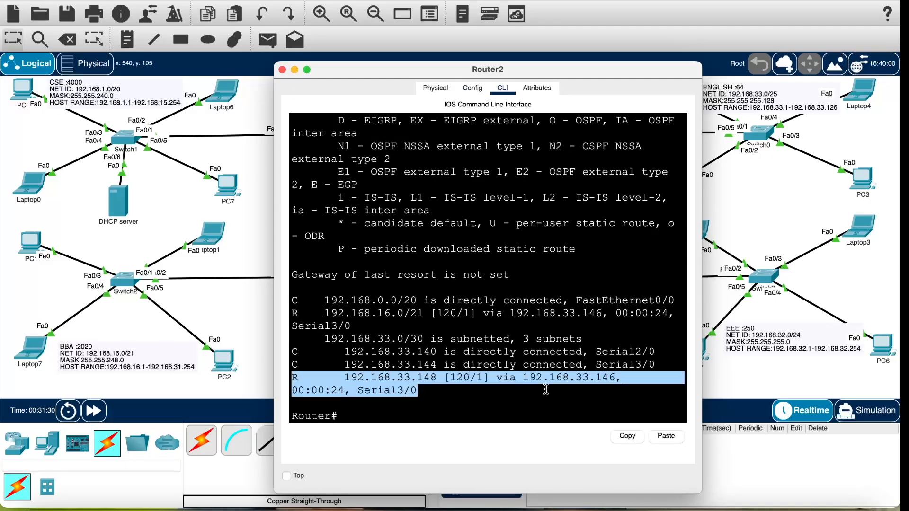
pyautogui.click(546, 389)
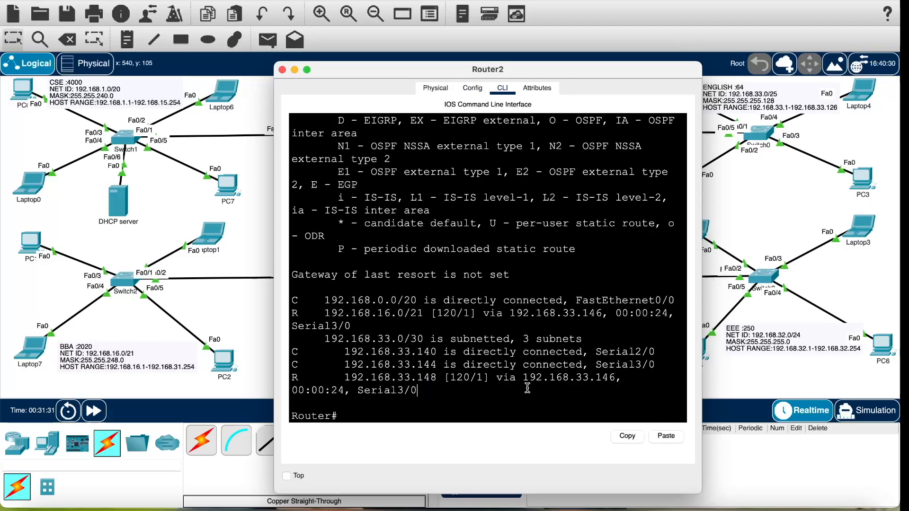
pyautogui.click(282, 70)
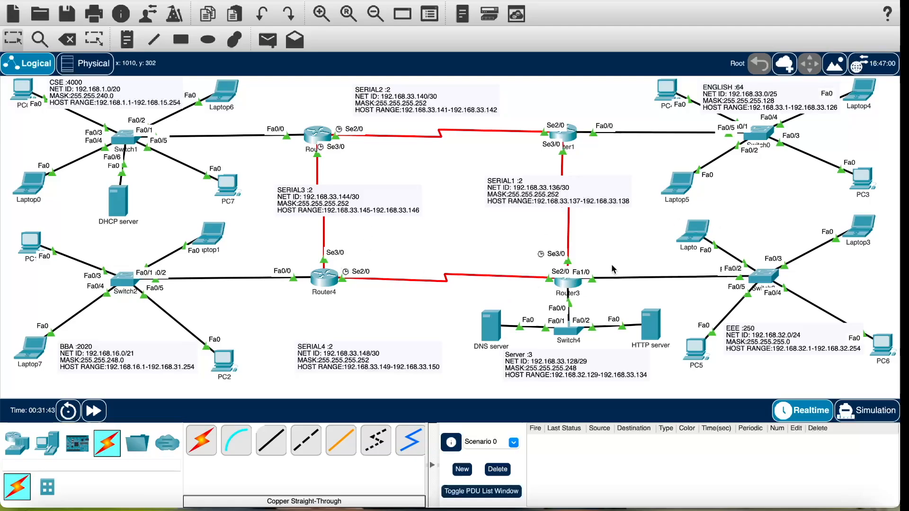
# - Open Router3's command line and enter global configuration mode with en and config t
pyautogui.click(583, 283)
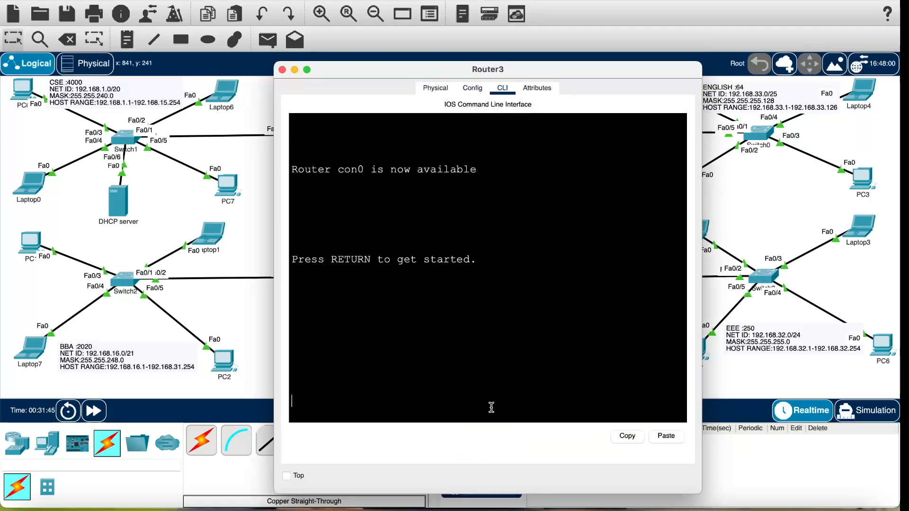
pyautogui.press('Return')
pyautogui.press('Return')
pyautogui.press('Return')
pyautogui.press('Return')
pyautogui.write('en')
pyautogui.press('Return')
pyautogui.press('Return')
pyautogui.press('Return')
pyautogui.write('con')
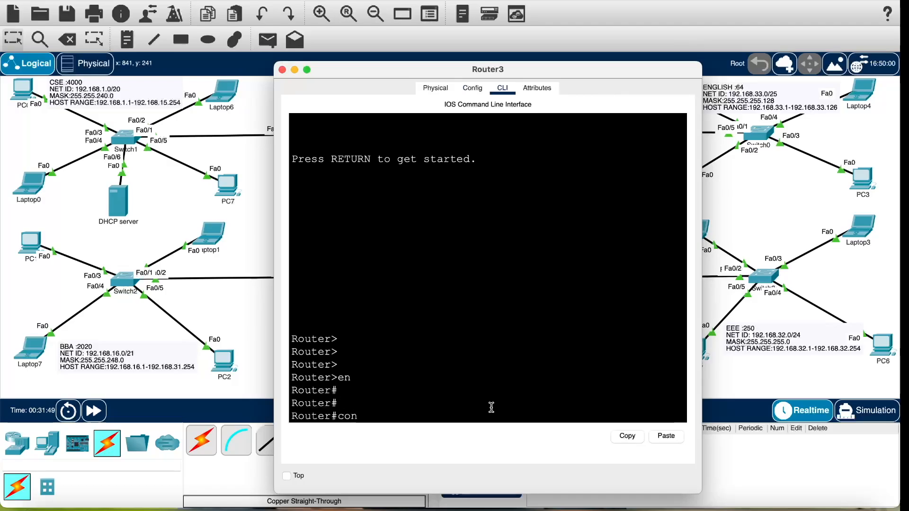
pyautogui.write('fig t')
pyautogui.press('Return')
pyautogui.press('Return')
pyautogui.press('Return')
pyautogui.press('Return')
pyautogui.press('Return')
pyautogui.press('Return')
pyautogui.press('Return')
pyautogui.press('Return')
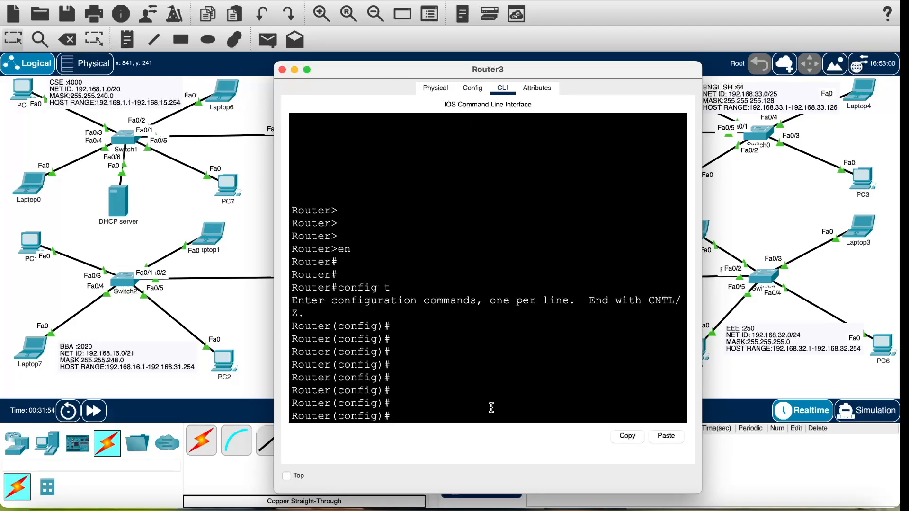
# - Enable RIP on Router3 with router rip and set it to version 2
pyautogui.write('rou')
pyautogui.press('Tab')
pyautogui.write('ri')
pyautogui.press('Tab')
pyautogui.press('Return')
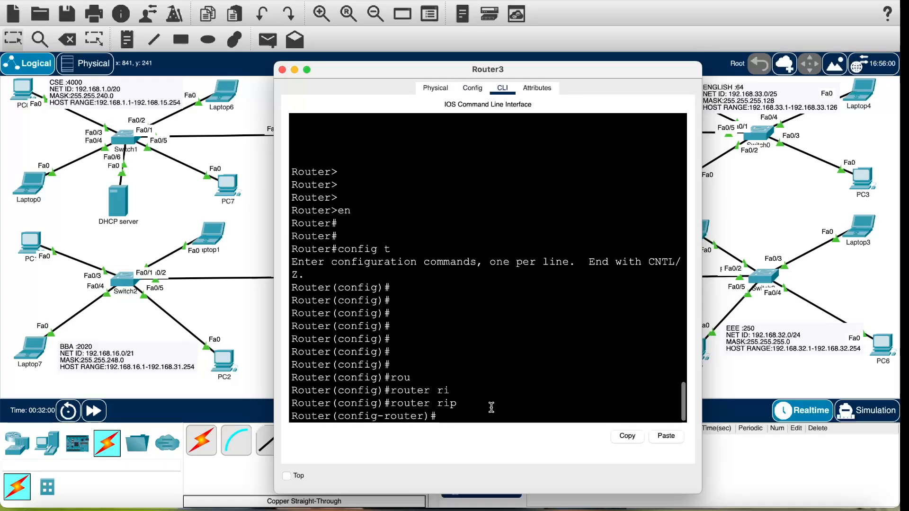
pyautogui.write('v')
pyautogui.press('Tab')
pyautogui.write('2')
pyautogui.press('Tab')
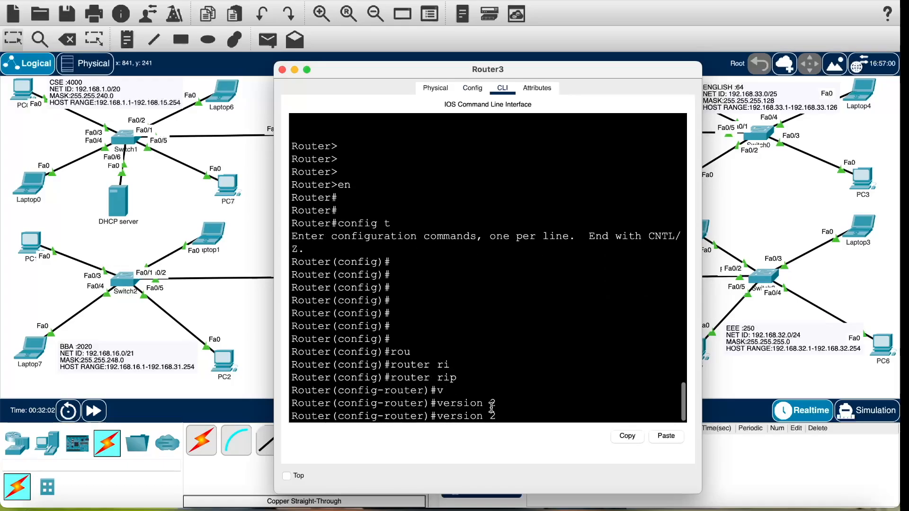
pyautogui.press('Return')
# - Add network 192.168.33.148 to Router3's RIP configuration, moving its window aside to see the SERIAL4 label
pyautogui.write('net')
pyautogui.press('Tab')
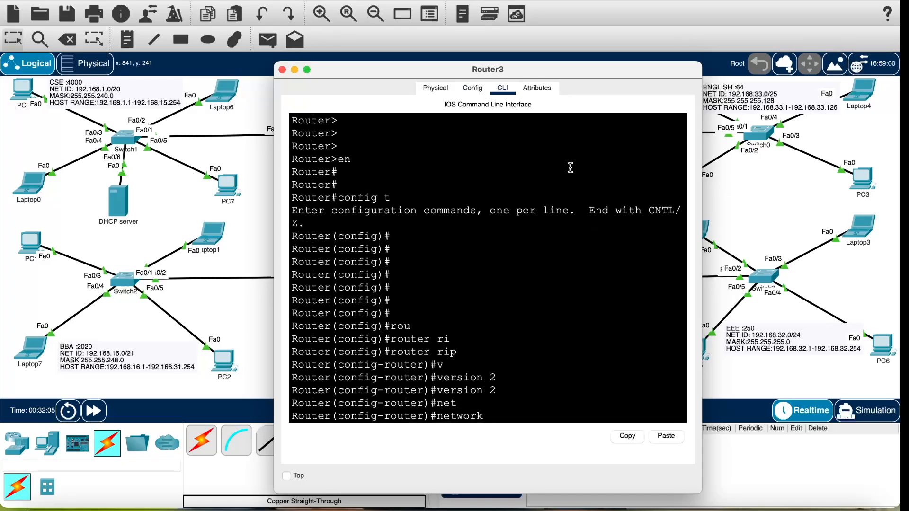
pyautogui.moveTo(590, 74); pyautogui.dragTo(737, 22)
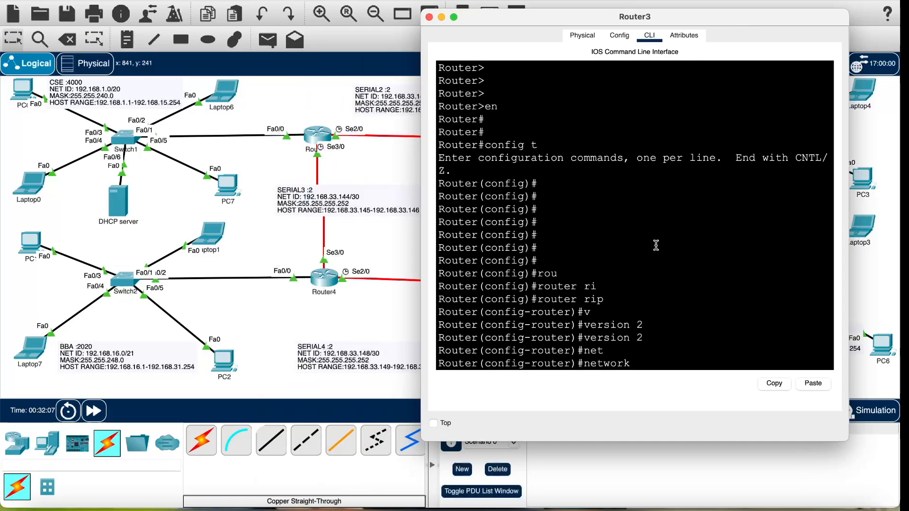
pyautogui.write('192.168.33.148')
pyautogui.press('Return')
# - Add the SERIAL1 network 192.168.33.136 to Router3's RIP configuration, moving its window to reveal the label
pyautogui.press('Up')
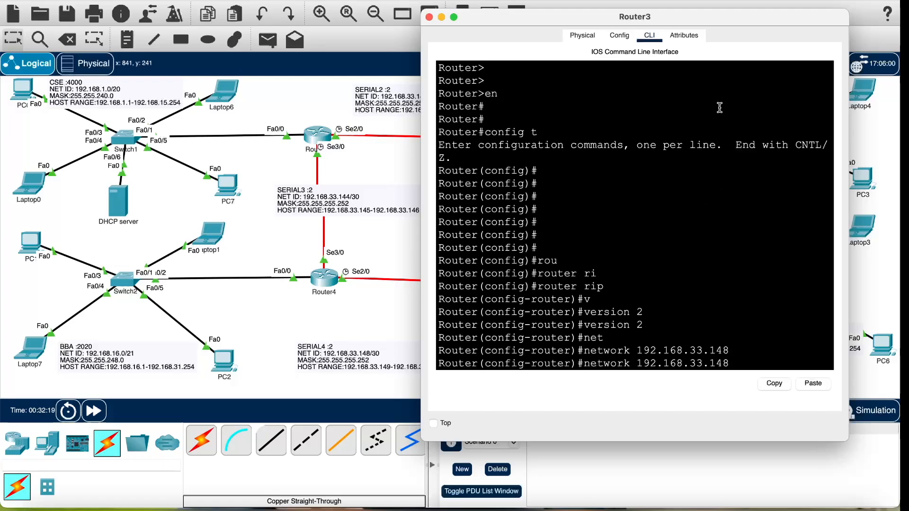
pyautogui.moveTo(722, 21); pyautogui.dragTo(369, 22)
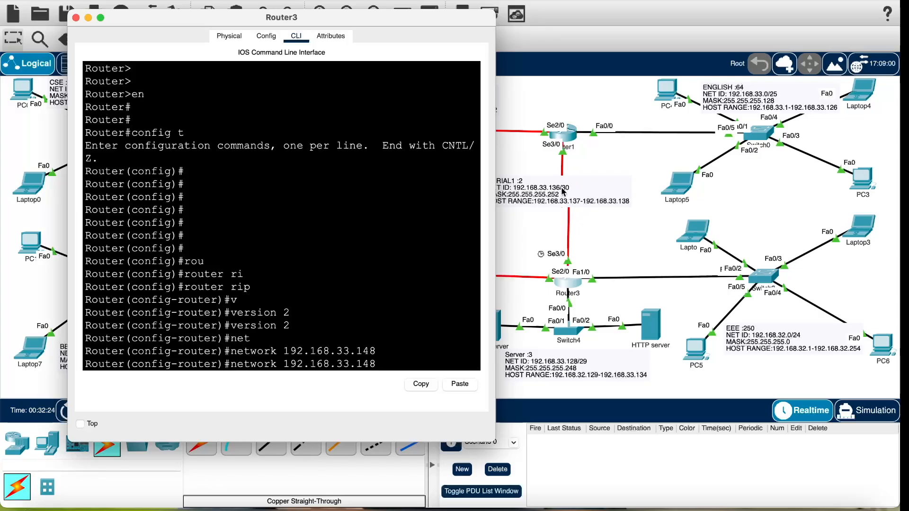
pyautogui.press('BackSpace')
pyautogui.write('6')
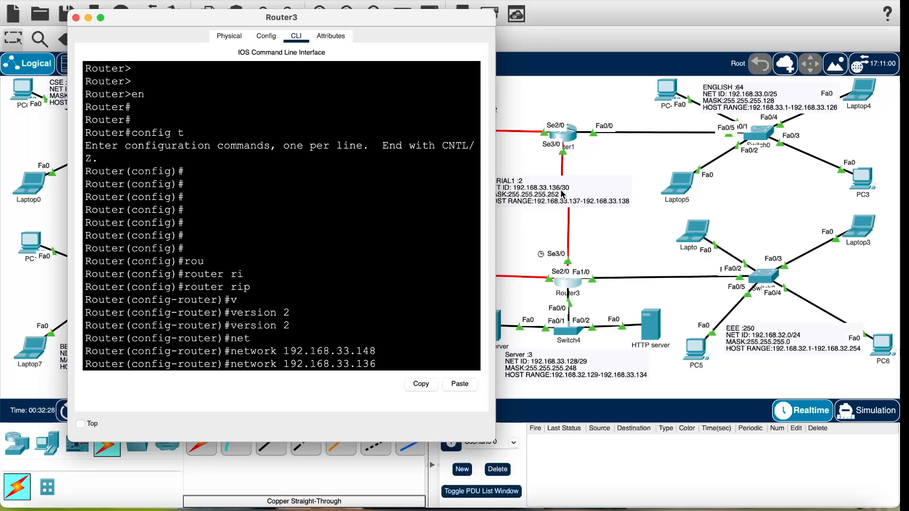
pyautogui.press('Return')
# - Add the server network 192.168.33.128 to Router3's RIP configuration
pyautogui.press('Up')
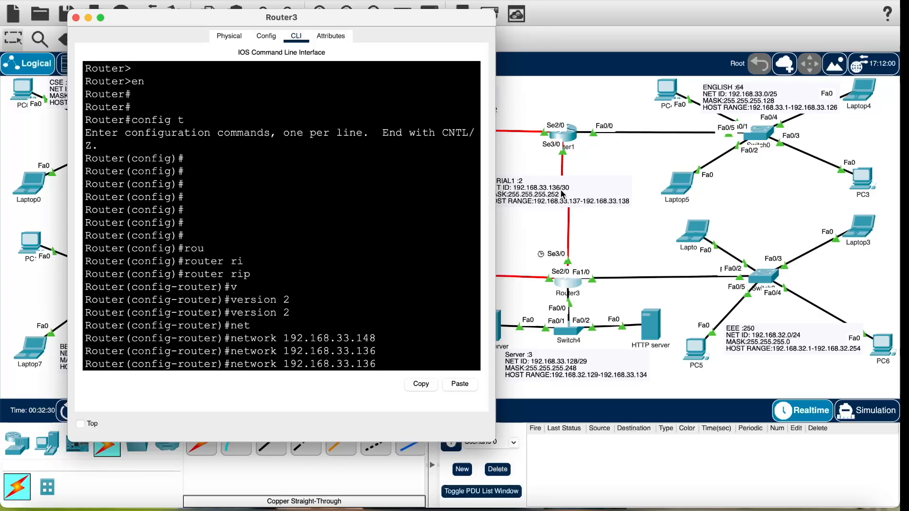
pyautogui.press('BackSpace')
pyautogui.press('BackSpace')
pyautogui.press('BackSpace')
pyautogui.write('128')
pyautogui.press('Return')
# - Add the EEE department's network 192.168.32.0 to Router3's RIP configuration
pyautogui.press('Up')
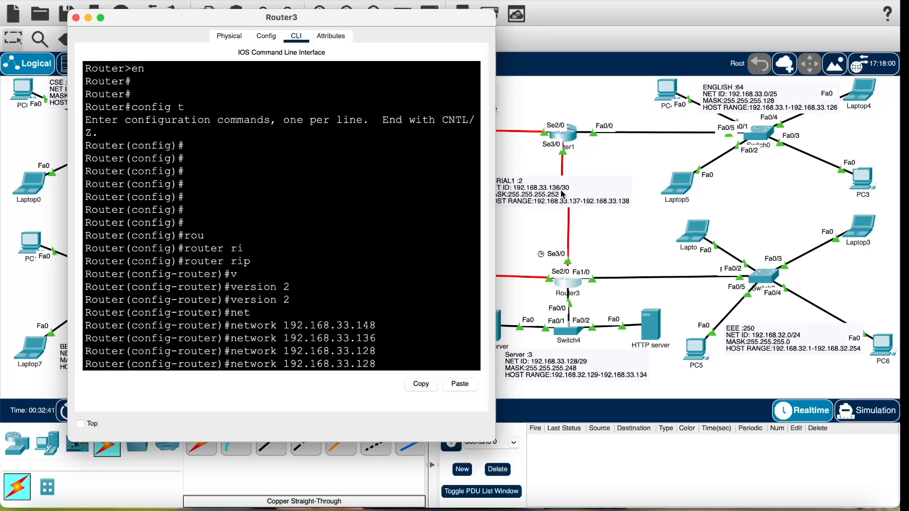
pyautogui.press('BackSpace')
pyautogui.write('2.0')
pyautogui.press('Return')
# - Save Router3's configuration with do wr and close the router's window
pyautogui.write('do ')
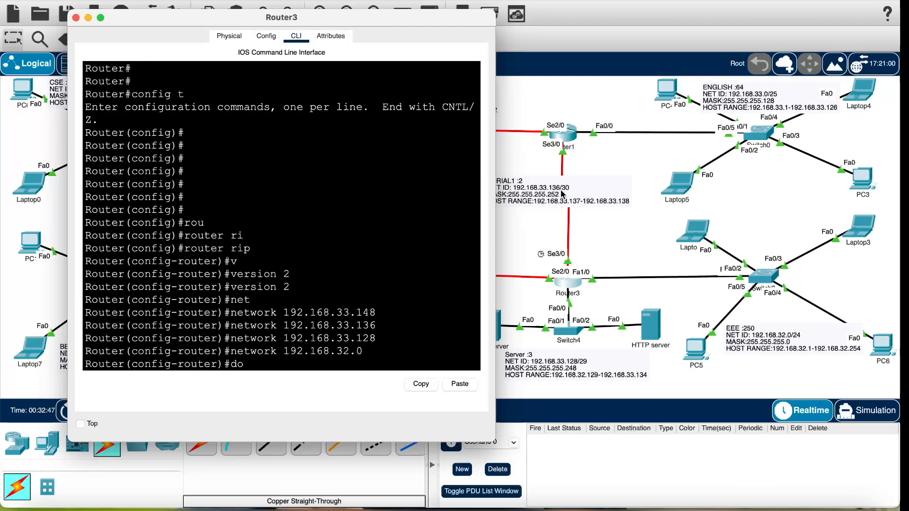
pyautogui.write('wr')
pyautogui.press('Return')
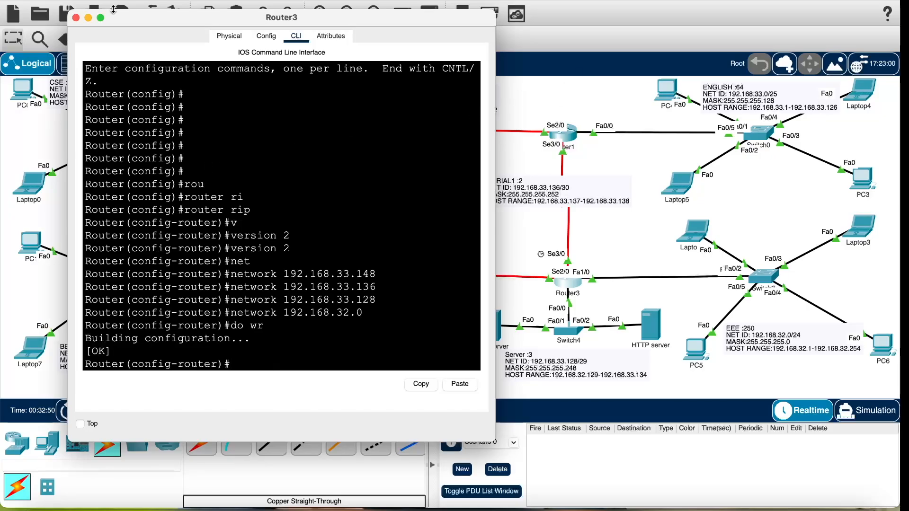
pyautogui.click(75, 18)
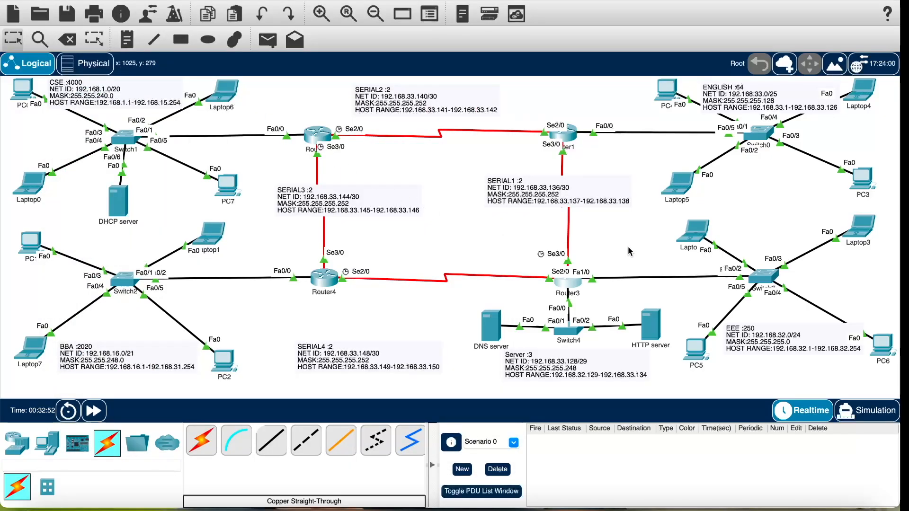
# - Open Router1's command line, exit to privileged mode, and re-enter global configuration mode with config t
pyautogui.click(568, 136)
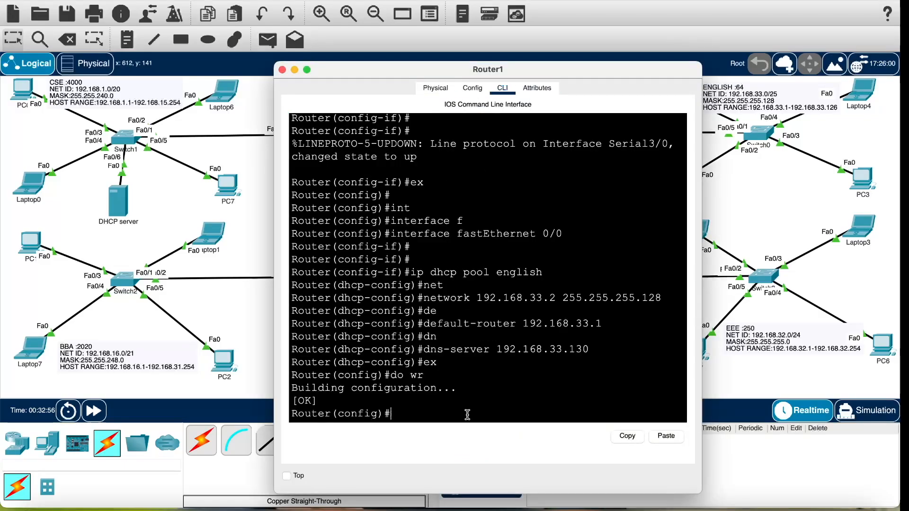
pyautogui.press('Return')
pyautogui.press('Return')
pyautogui.write('ex')
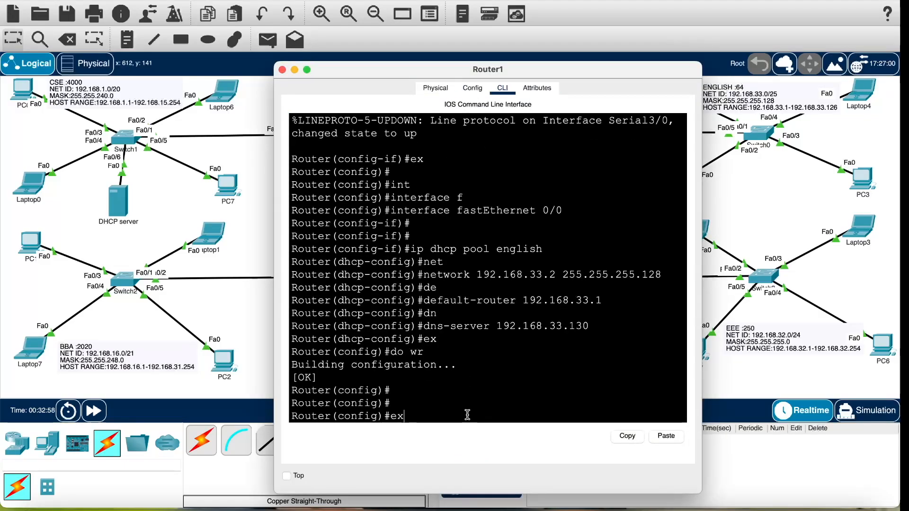
pyautogui.press('Return')
pyautogui.write('c')
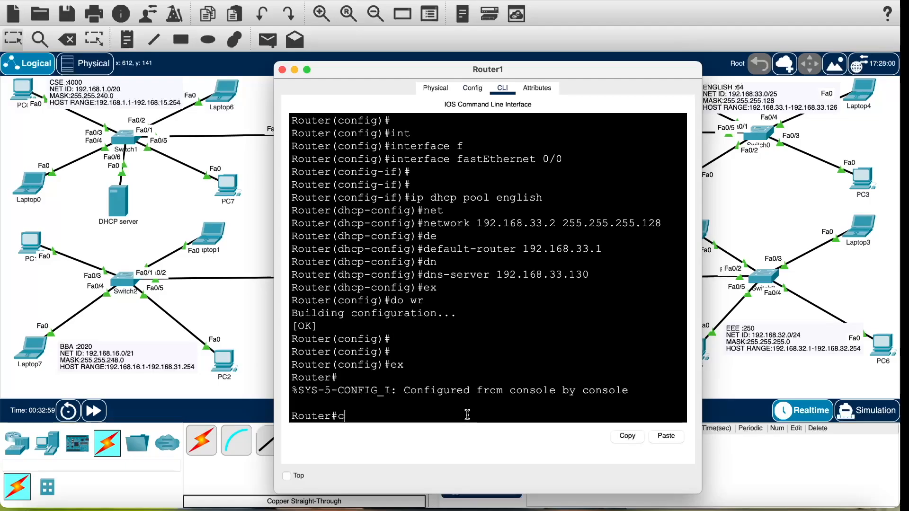
pyautogui.write('onfig t')
pyautogui.press('Return')
pyautogui.press('Return')
pyautogui.press('Return')
pyautogui.press('Return')
pyautogui.press('Return')
pyautogui.press('Return')
pyautogui.press('Return')
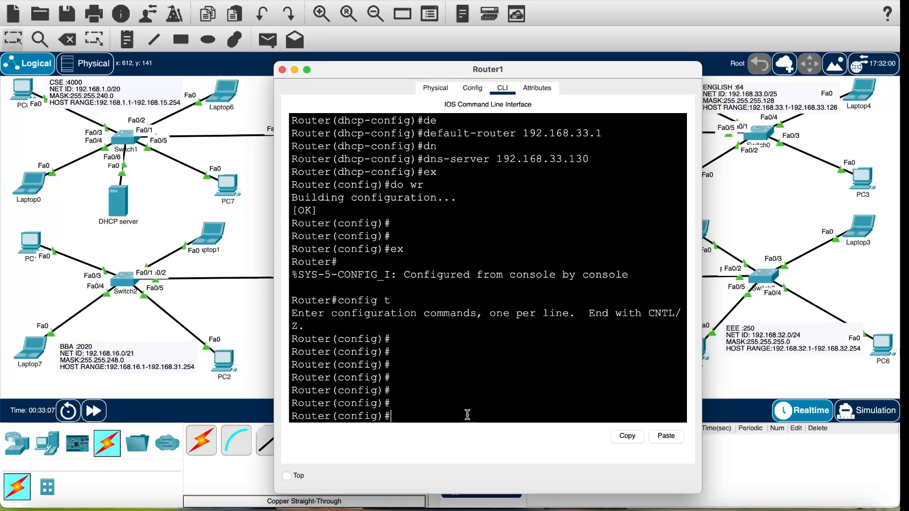
# - Enter RIP configuration on Router1 with router rip
pyautogui.moveTo(496, 80); pyautogui.dragTo(366, 80)
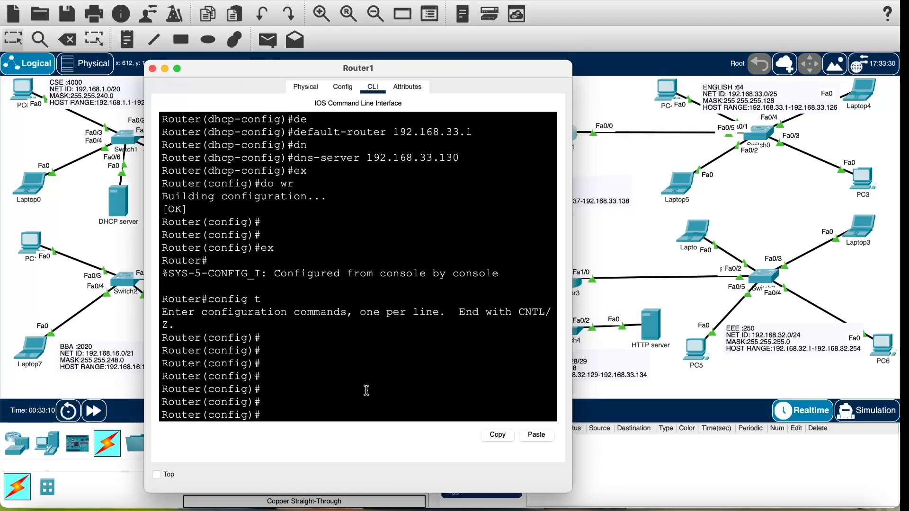
pyautogui.write('rou')
pyautogui.press('Tab')
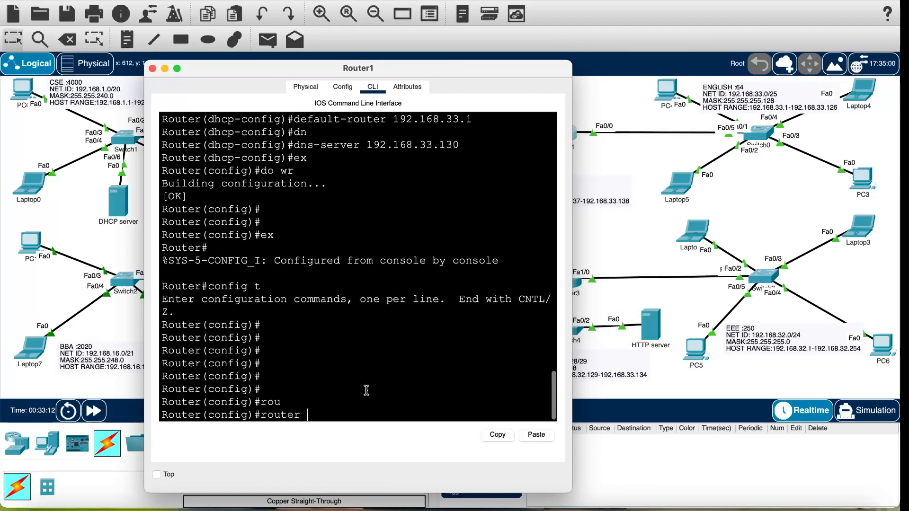
pyautogui.write('r')
pyautogui.press('Tab')
pyautogui.press('Return')
pyautogui.press('Return')
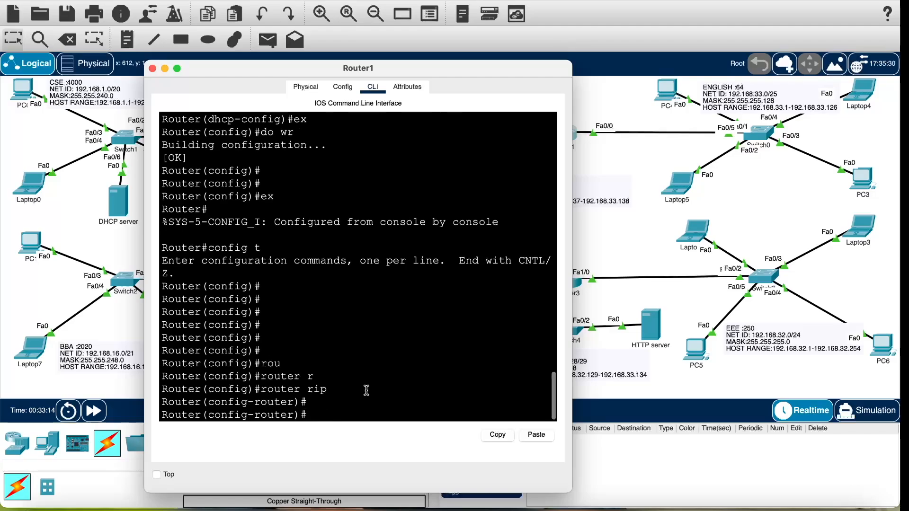
# - Set RIP to version 2 on Router1
pyautogui.write('v')
pyautogui.press('Tab')
pyautogui.write('2')
pyautogui.press('Return')
pyautogui.press('Return')
pyautogui.press('Return')
pyautogui.press('Return')
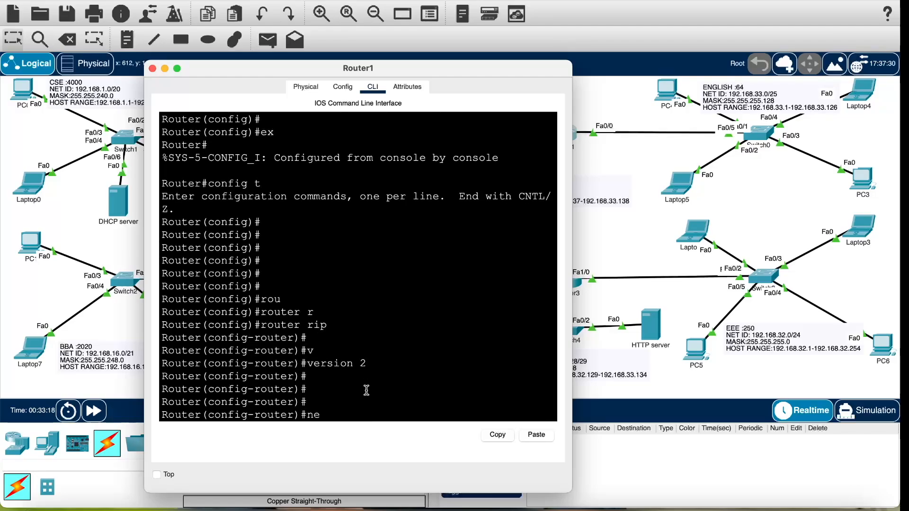
# - Add the English department's network 192.168.33.0 to Router1's RIP configuration
pyautogui.write('net')
pyautogui.press('Tab')
pyautogui.write('192.1689')
pyautogui.press('BackSpace')
pyautogui.write('.')
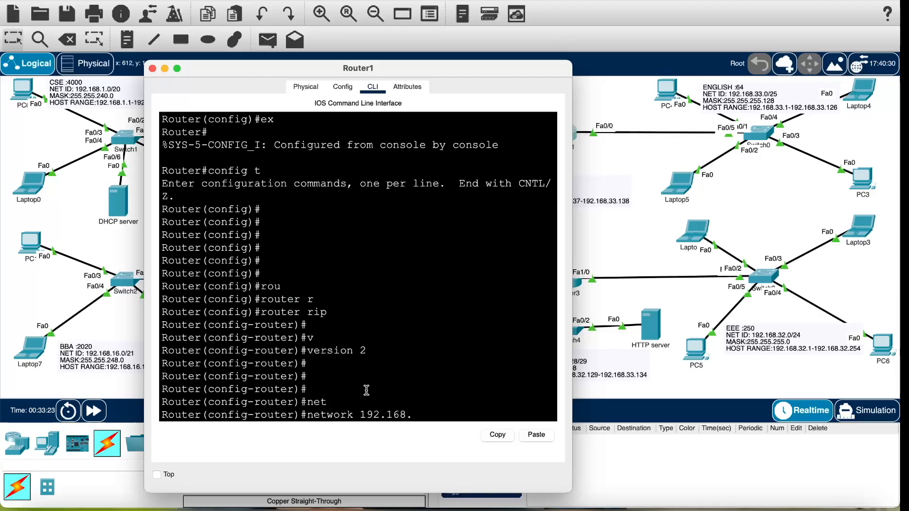
pyautogui.write('33.0')
pyautogui.press('Return')
# - Add the serial networks 192.168.33.140 and 192.168.33.136 to Router1's RIP configuration
pyautogui.press('Up')
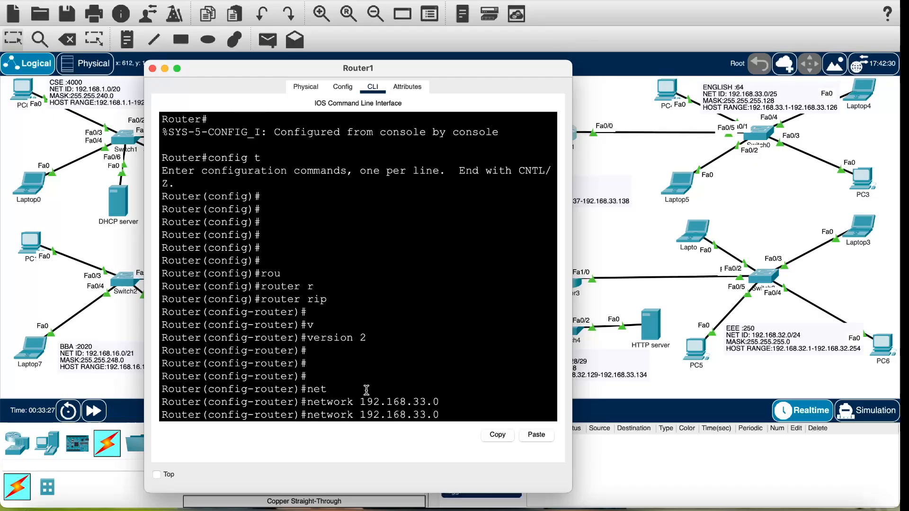
pyautogui.moveTo(454, 75); pyautogui.dragTo(739, 84)
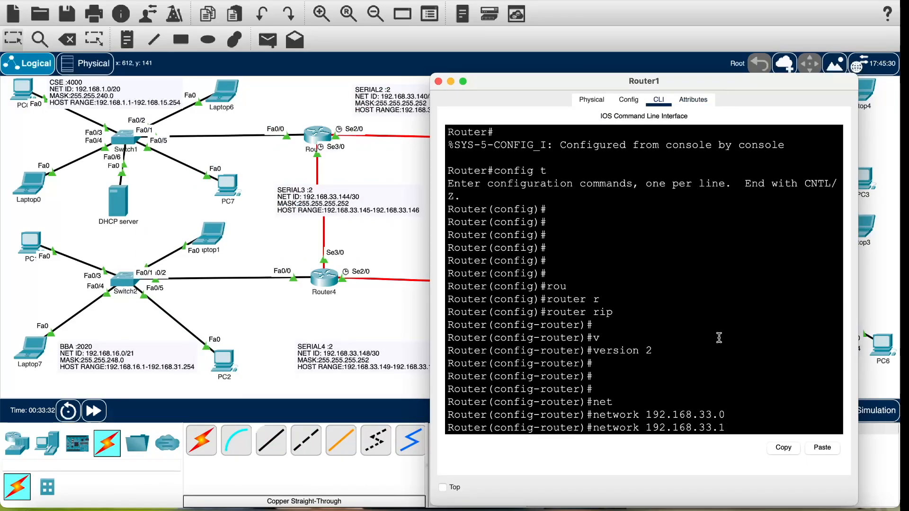
pyautogui.press('Return')
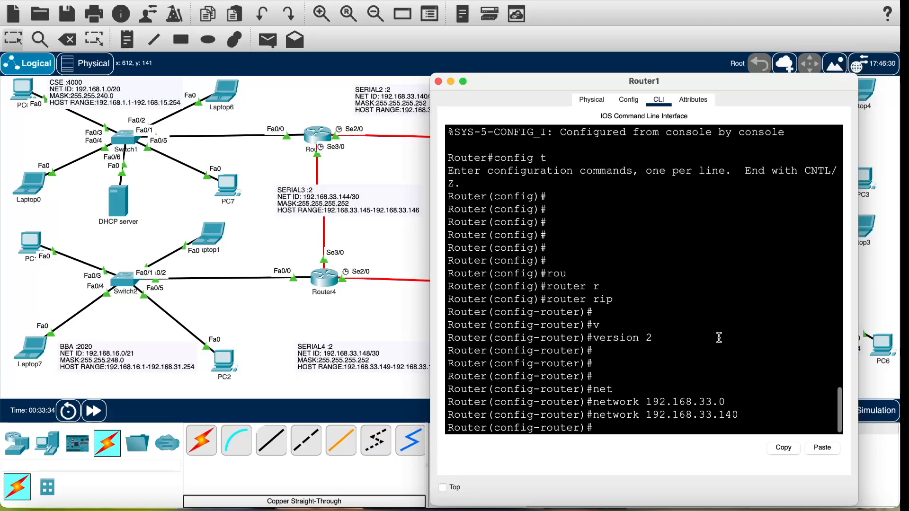
pyautogui.press('Up')
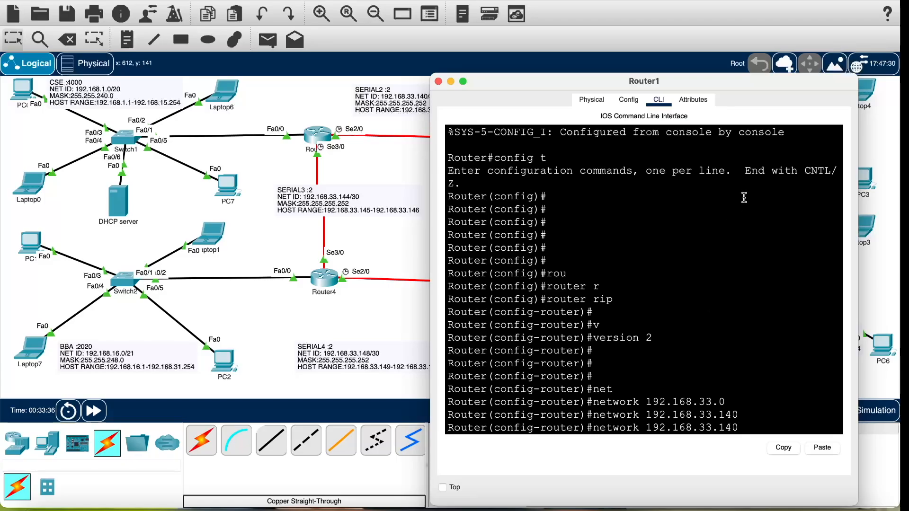
pyautogui.moveTo(752, 84); pyautogui.dragTo(398, 36)
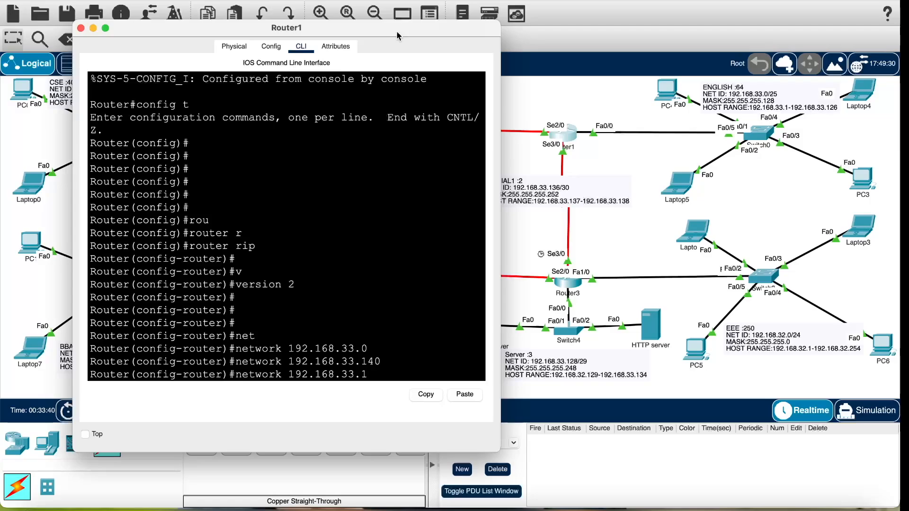
pyautogui.press('Return')
# - Save Router1's configuration with do wr
pyautogui.write('d')
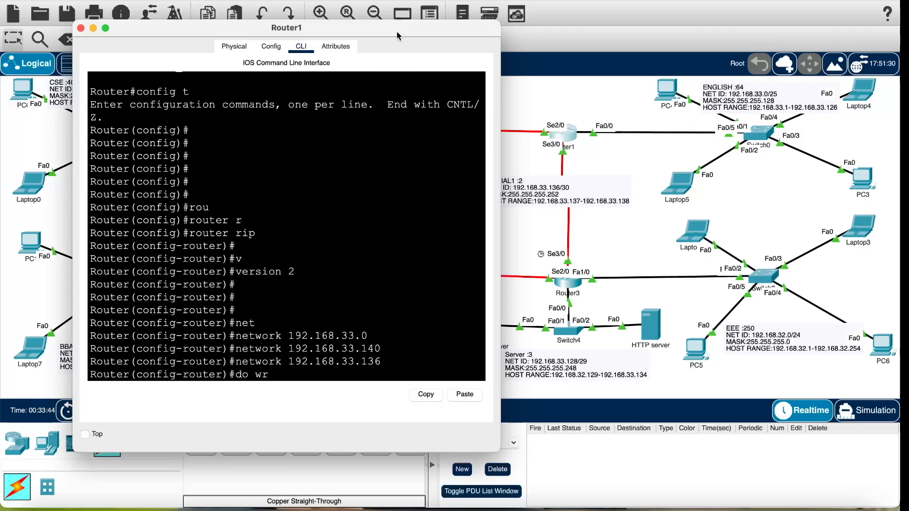
pyautogui.write('o wr')
pyautogui.press('Return')
pyautogui.press('Return')
pyautogui.press('Return')
pyautogui.press('Return')
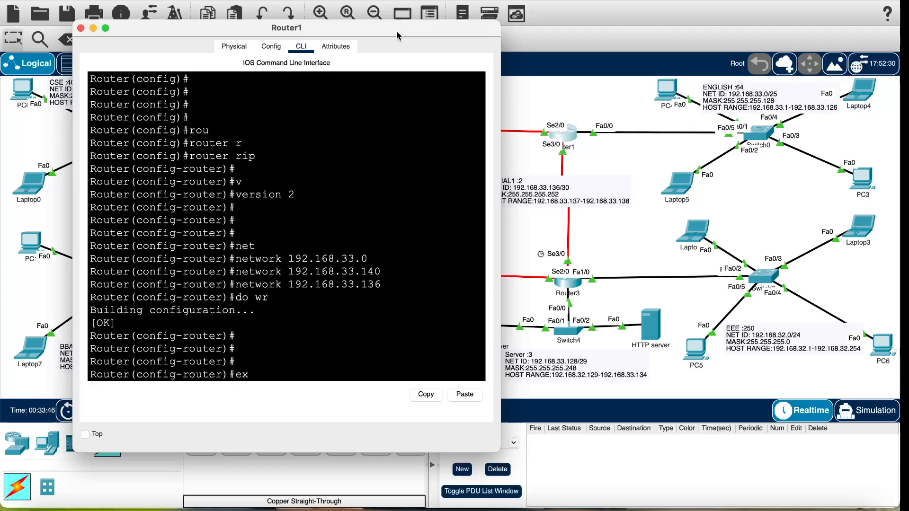
# - Exit Router1's RIP and global configuration modes to return to the privileged prompt
pyautogui.write('ex')
pyautogui.press('Return')
pyautogui.press('Return')
pyautogui.press('Return')
pyautogui.write('ex')
pyautogui.press('Return')
pyautogui.press('Return')
pyautogui.press('Return')
pyautogui.press('Return')
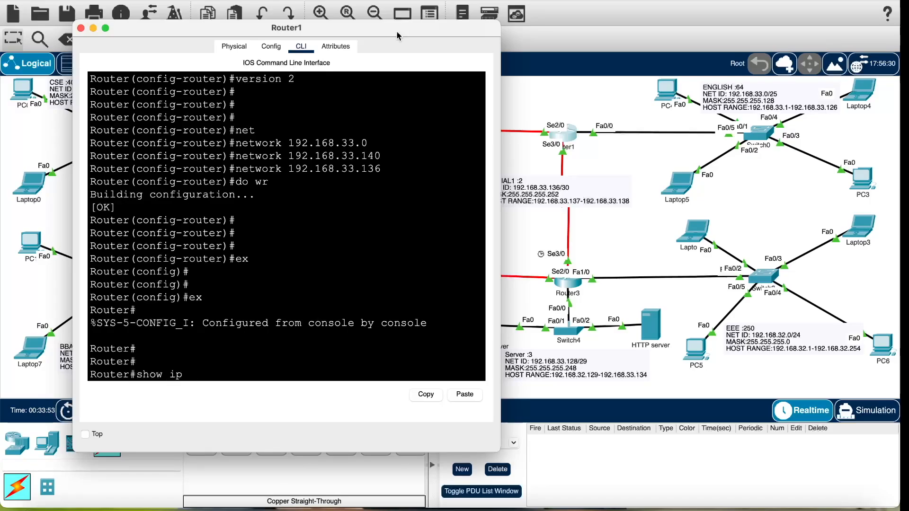
# - Run show ip route on Router1 and examine the route entries for the 192.168.33.0 subnets
pyautogui.write('u')
pyautogui.press('Tab')
pyautogui.press('Return')
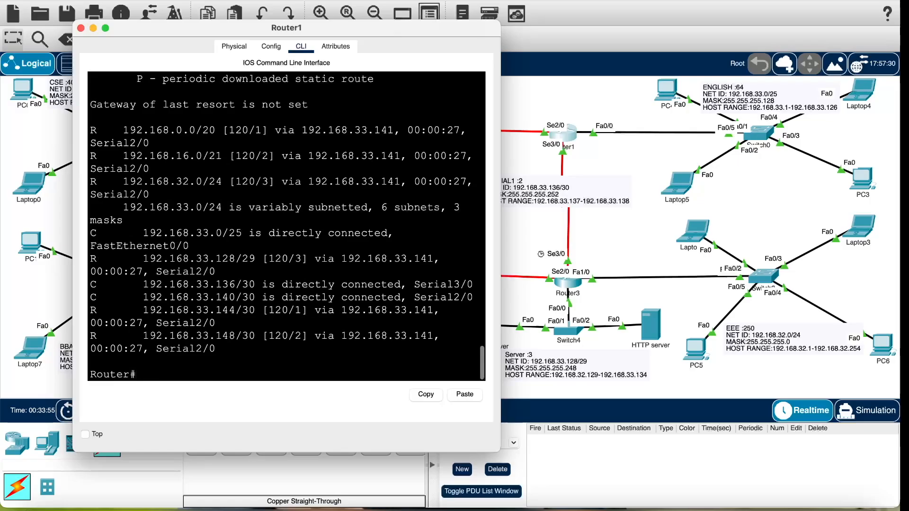
pyautogui.moveTo(89, 310); pyautogui.dragTo(241, 336)
pyautogui.click(214, 285)
pyautogui.moveTo(89, 282); pyautogui.dragTo(215, 324)
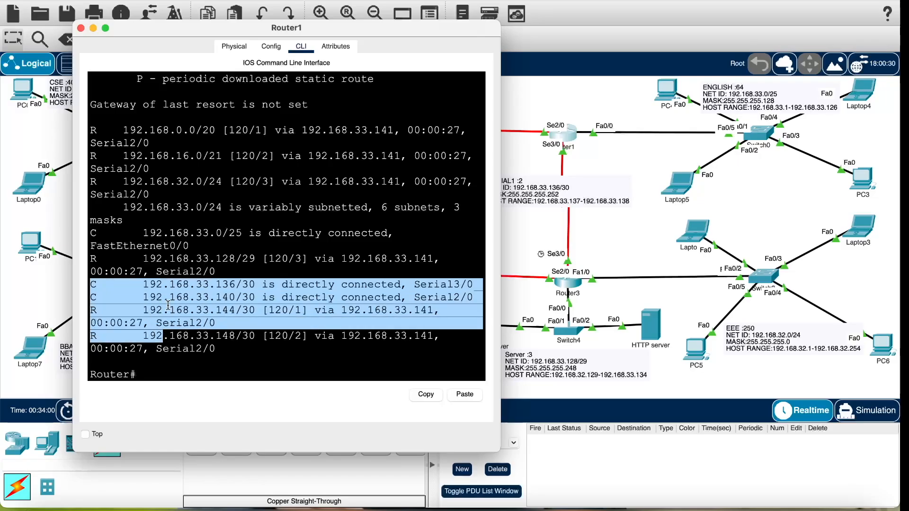
pyautogui.click(241, 264)
pyautogui.moveTo(241, 262); pyautogui.dragTo(104, 259)
pyautogui.click(96, 223)
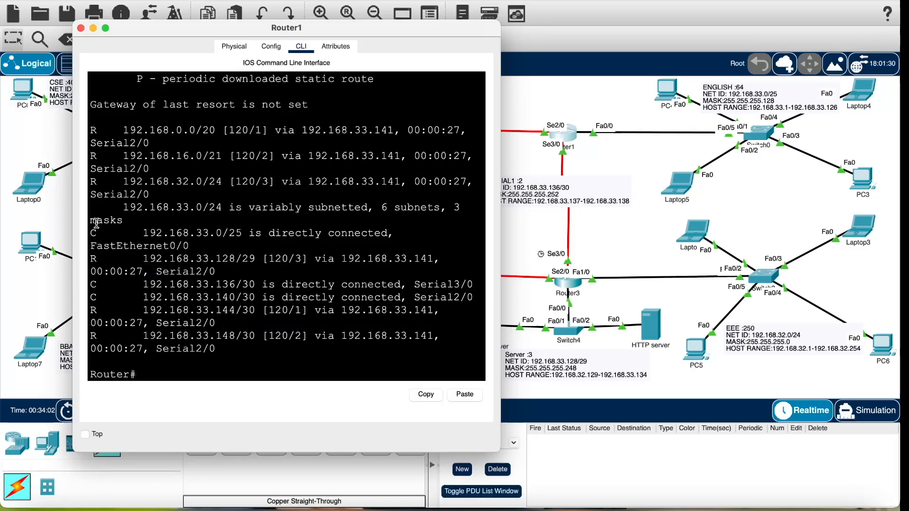
# - Enlarge Router1's window and examine the directly connected and RIP route entries in its routing table
pyautogui.click(105, 28)
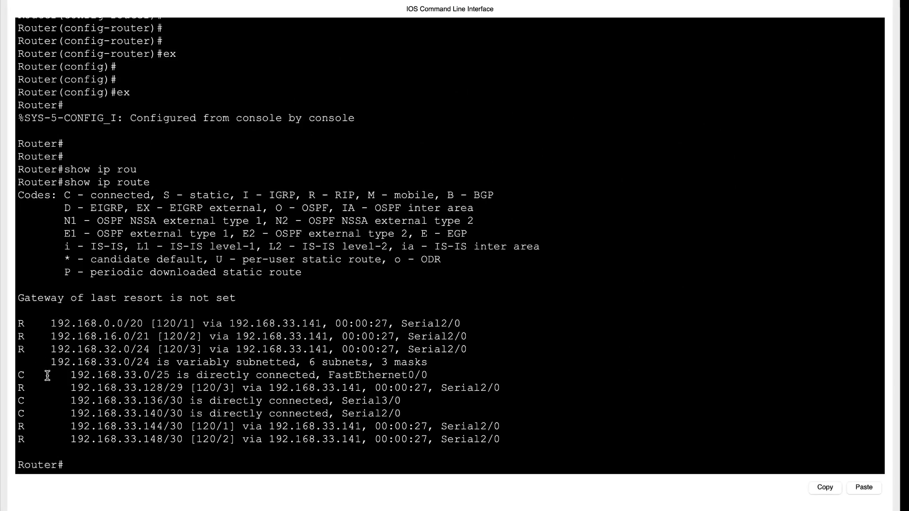
pyautogui.moveTo(38, 375); pyautogui.dragTo(194, 404)
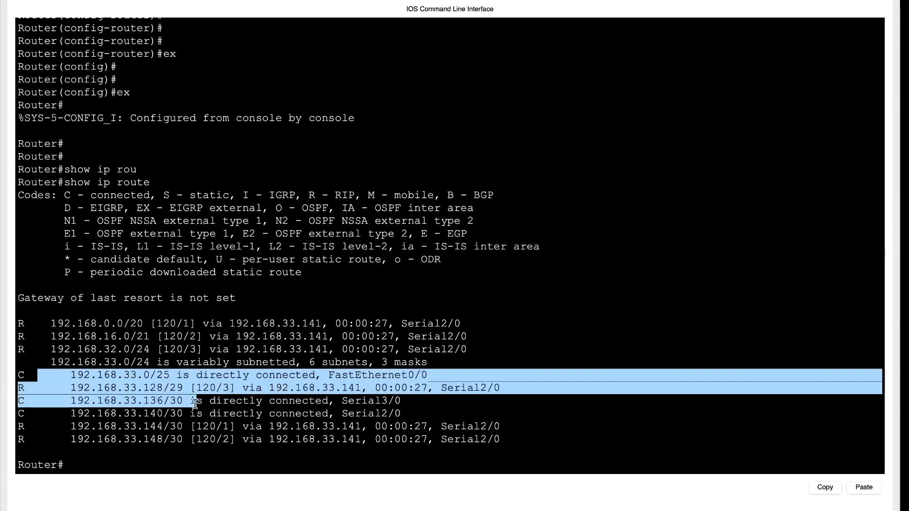
pyautogui.click(229, 401)
pyautogui.moveTo(70, 388); pyautogui.dragTo(132, 473)
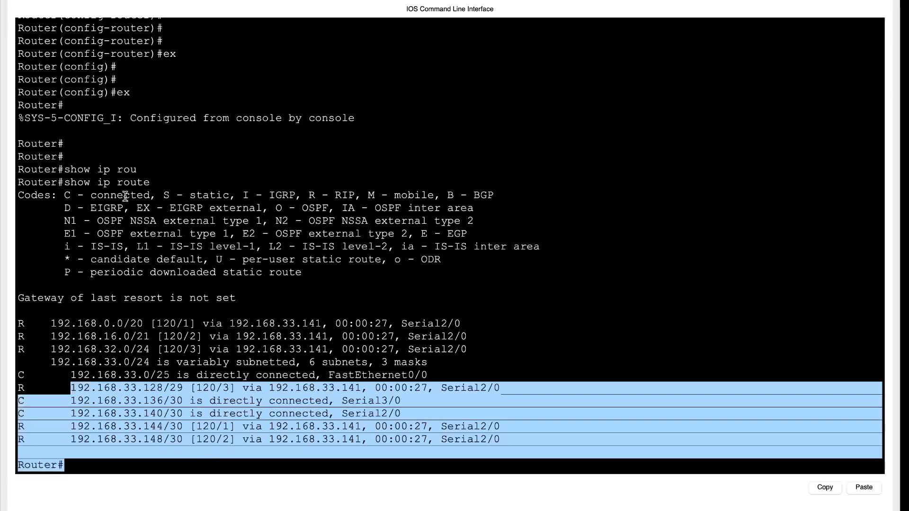
pyautogui.moveTo(27, 320); pyautogui.dragTo(336, 349)
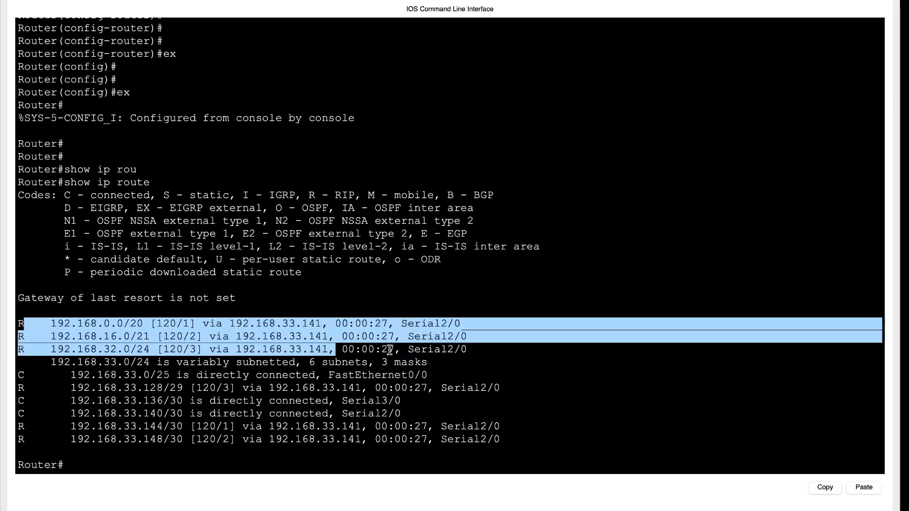
pyautogui.moveTo(472, 356); pyautogui.dragTo(4, 311)
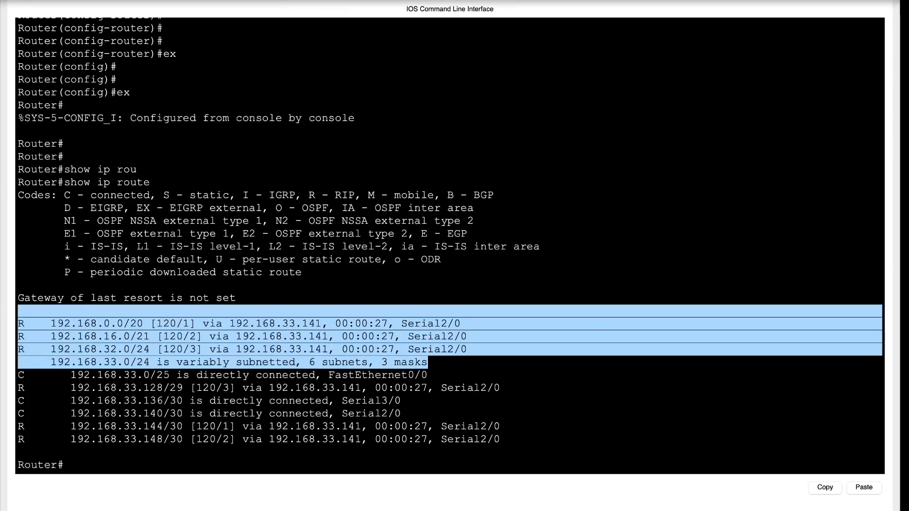
# - Close Router1's window and ping 192.168.0.11 from PC4's command prompt
pyautogui.click(33, 1)
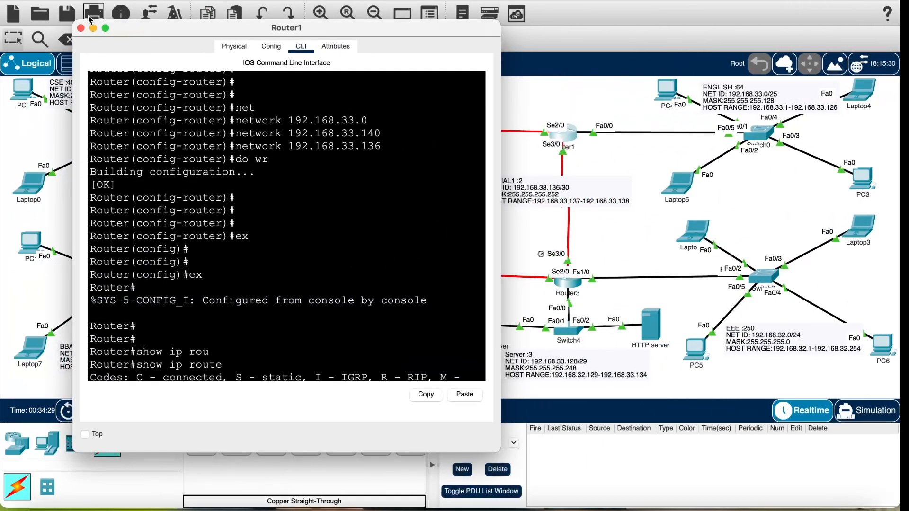
pyautogui.click(83, 29)
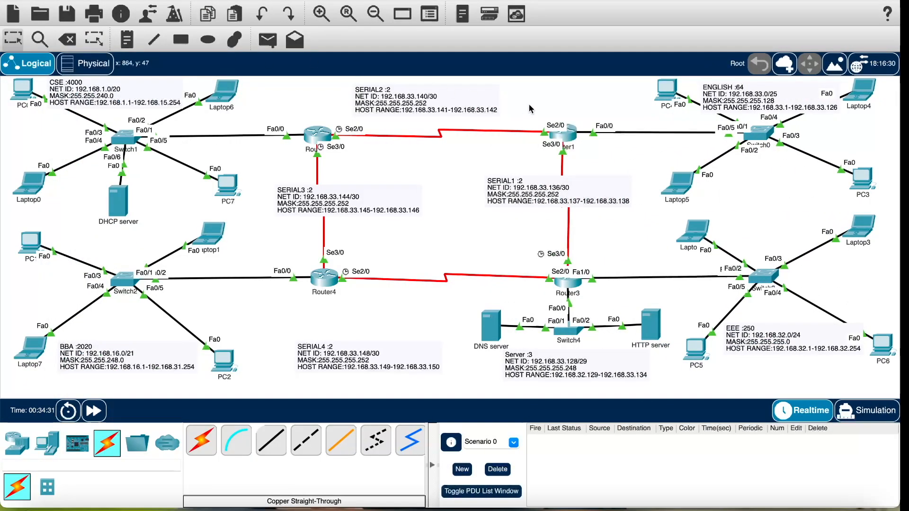
pyautogui.click(668, 91)
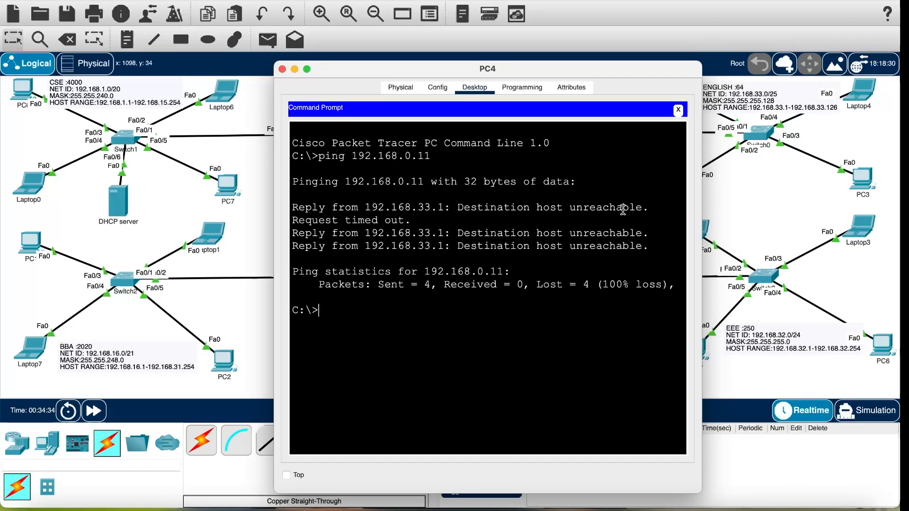
pyautogui.press('Up')
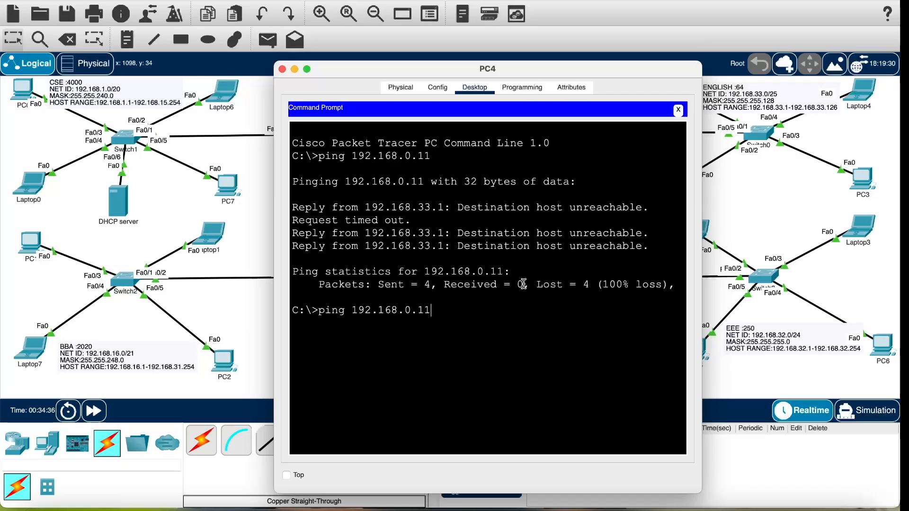
pyautogui.press('Return')
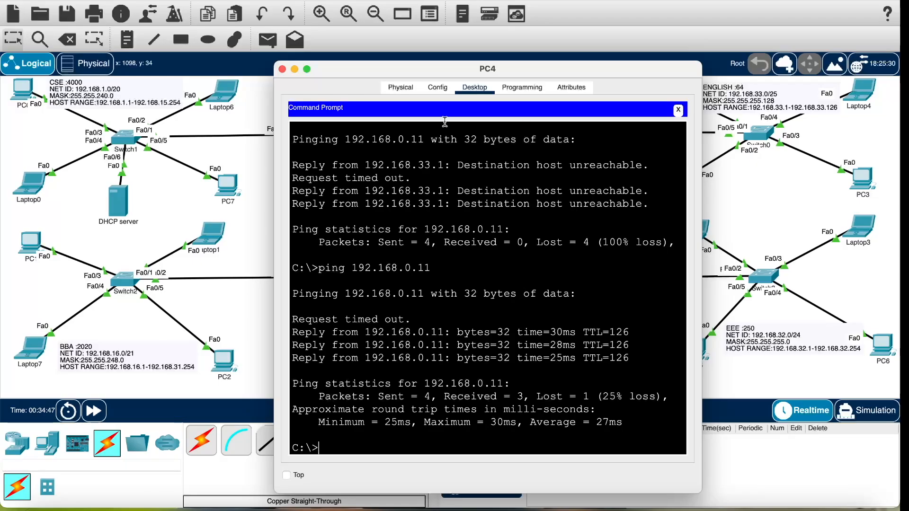
pyautogui.click(282, 69)
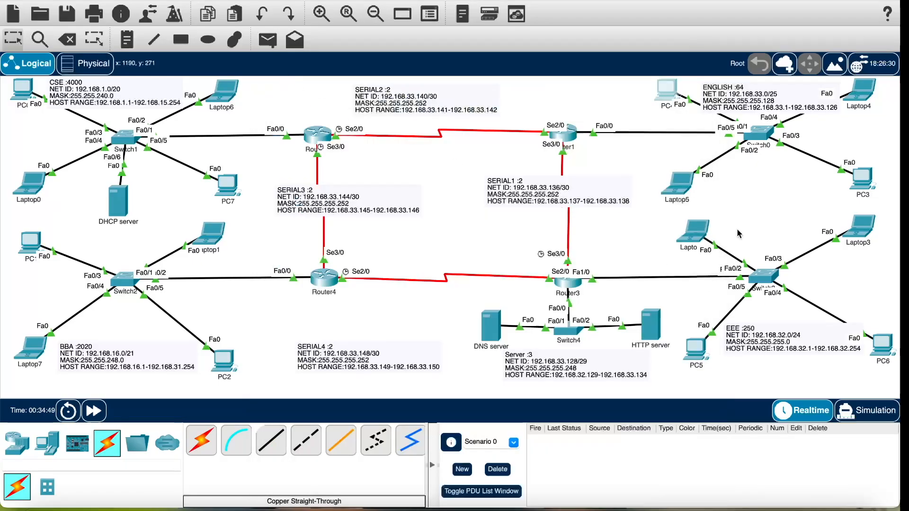
# - Ping 192.168.32.3 twice from Laptop0's command prompt in the CSE network
pyautogui.click(678, 183)
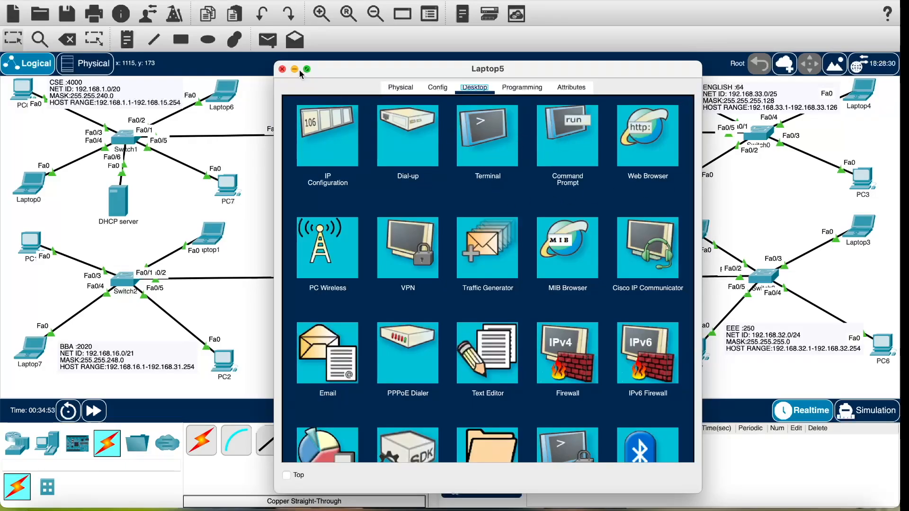
pyautogui.click(282, 69)
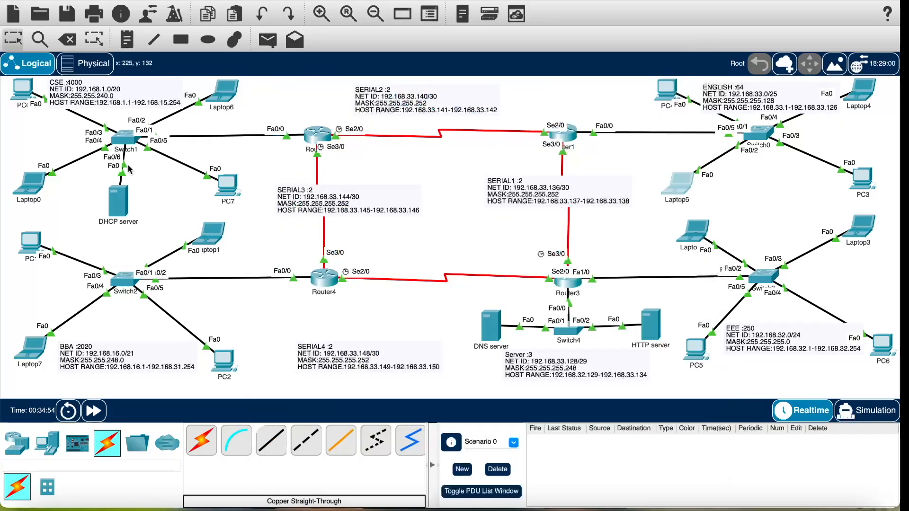
pyautogui.click(29, 184)
pyautogui.click(560, 141)
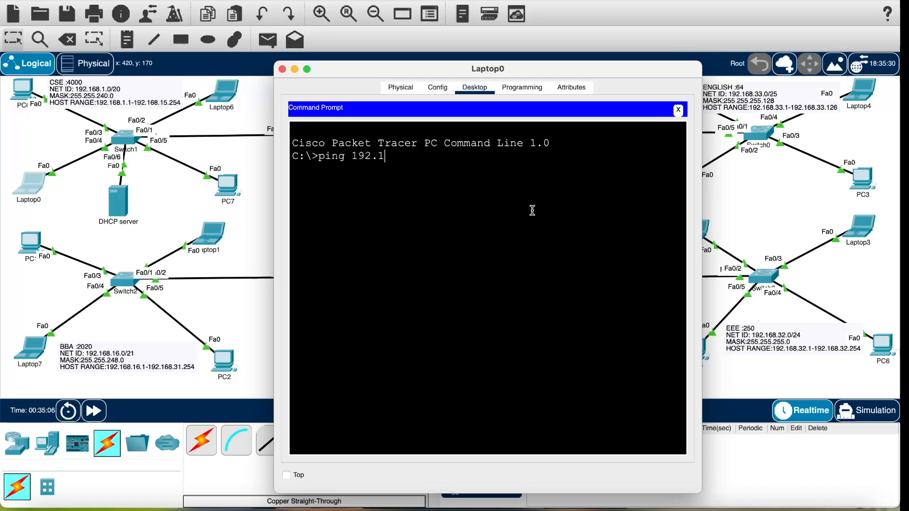
pyautogui.write('8.32')
pyautogui.write('.3')
pyautogui.press('Return')
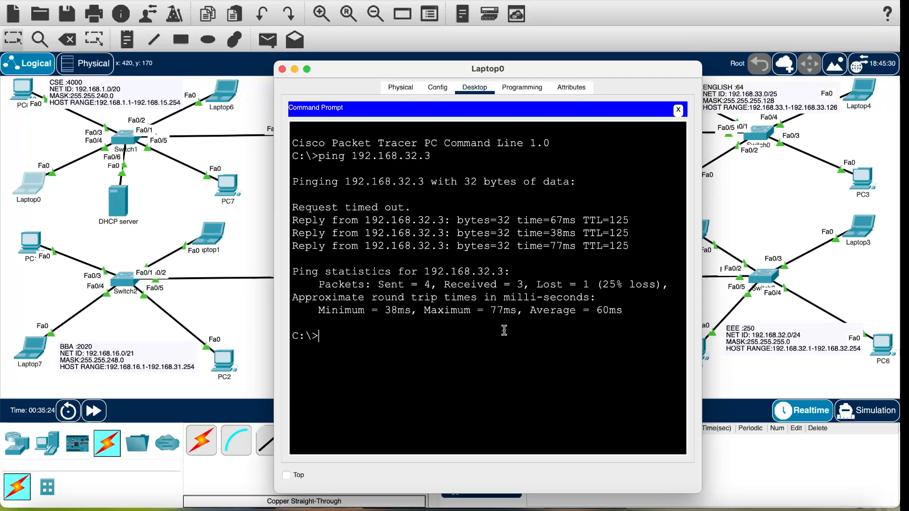
pyautogui.press('Up')
pyautogui.press('Return')
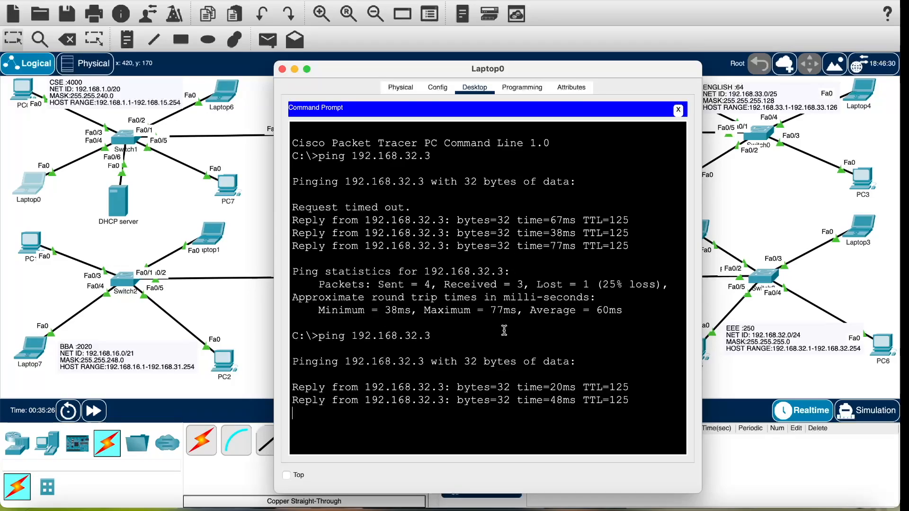
pyautogui.click(283, 70)
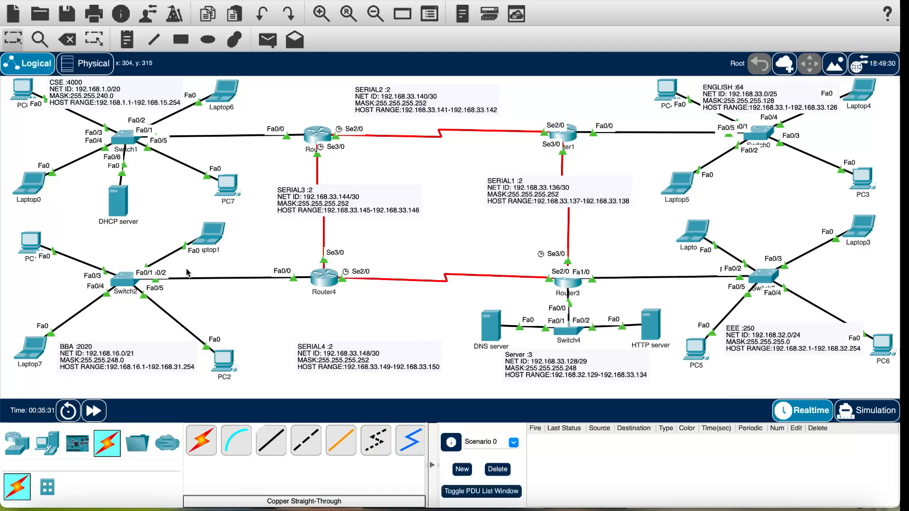
# - Ping 192.168.33.2 from Laptop1's command prompt in the BBA network and close the laptop's window
pyautogui.click(220, 244)
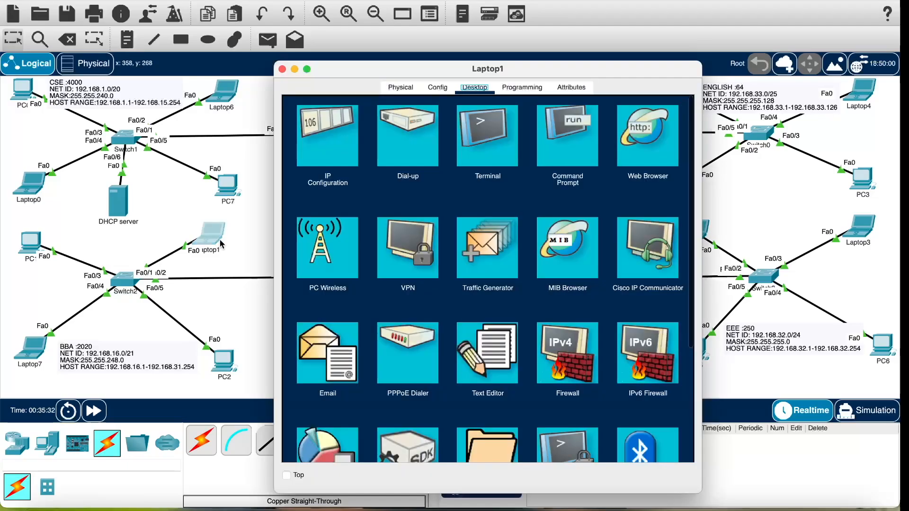
pyautogui.click(582, 135)
pyautogui.moveTo(599, 63); pyautogui.dragTo(490, 49)
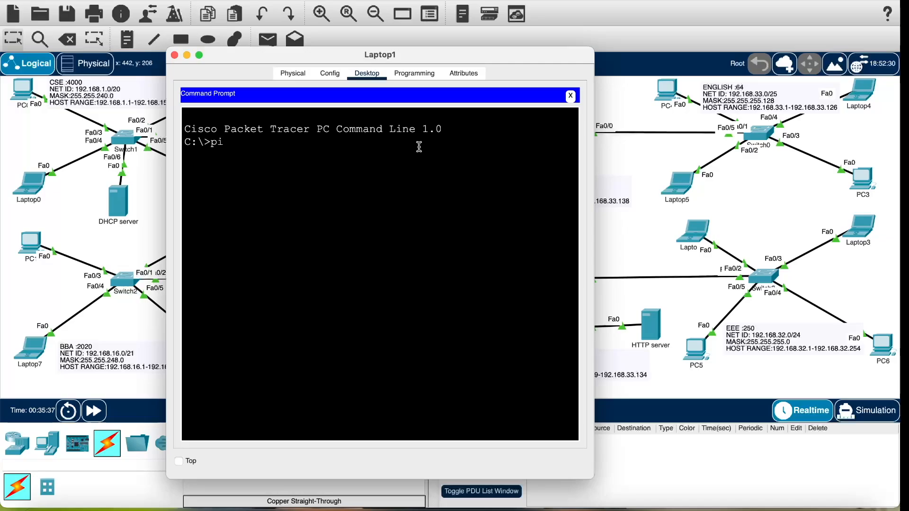
pyautogui.write('ping 192.168.33.2')
pyautogui.press('Return')
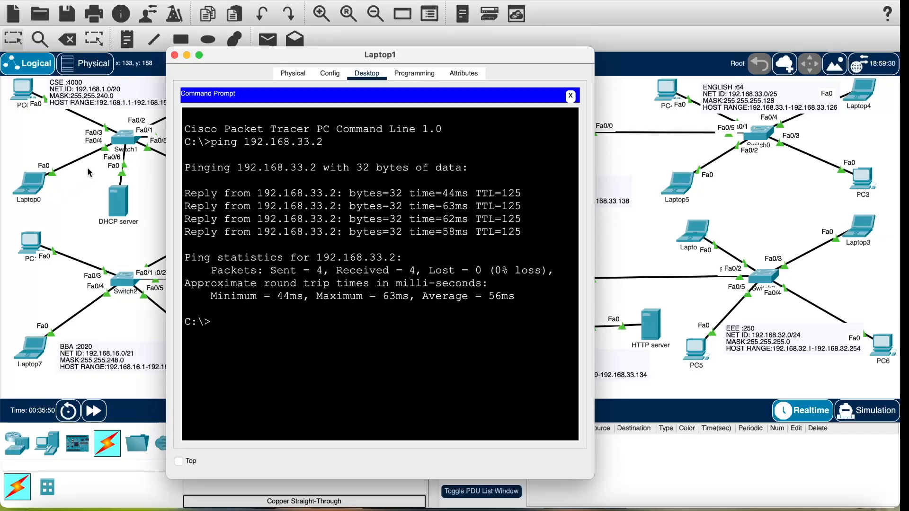
pyautogui.click(174, 55)
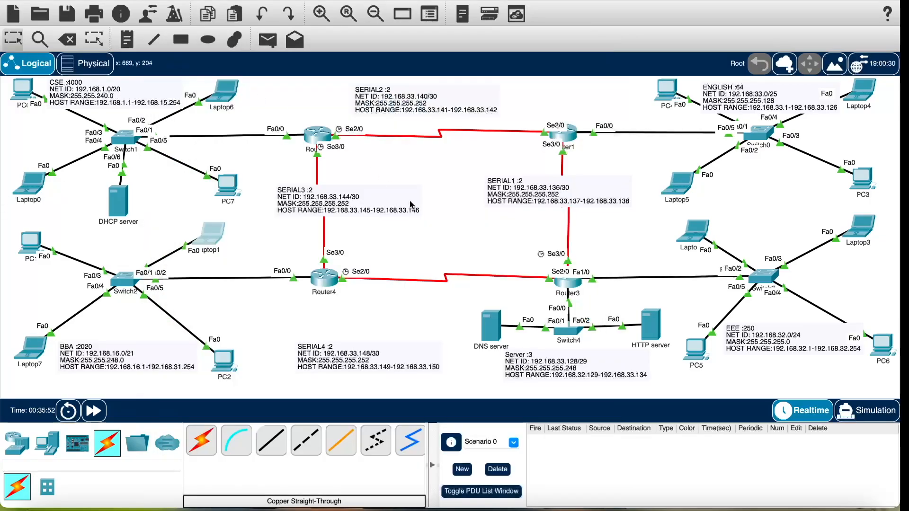
# - Switch the network from Realtime to Simulation mode
pyautogui.click(866, 410)
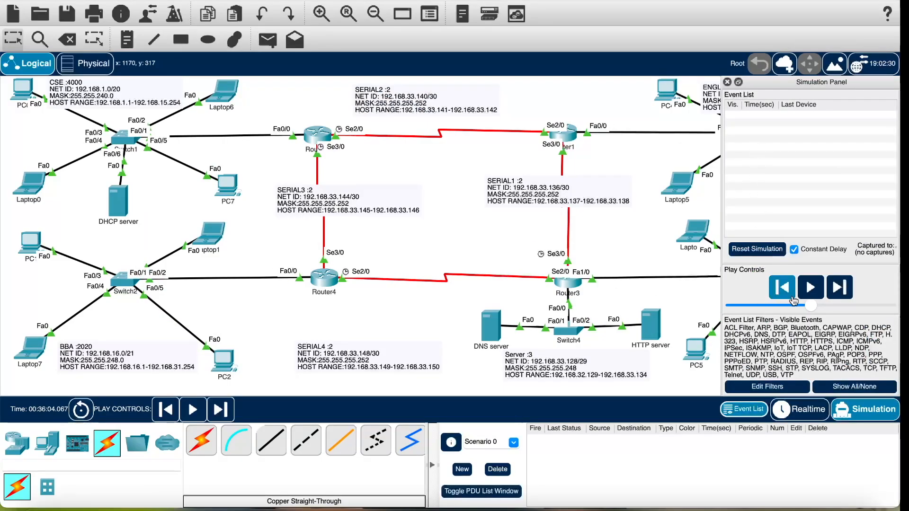
pyautogui.click(751, 509)
pyautogui.click(771, 360)
pyautogui.click(770, 360)
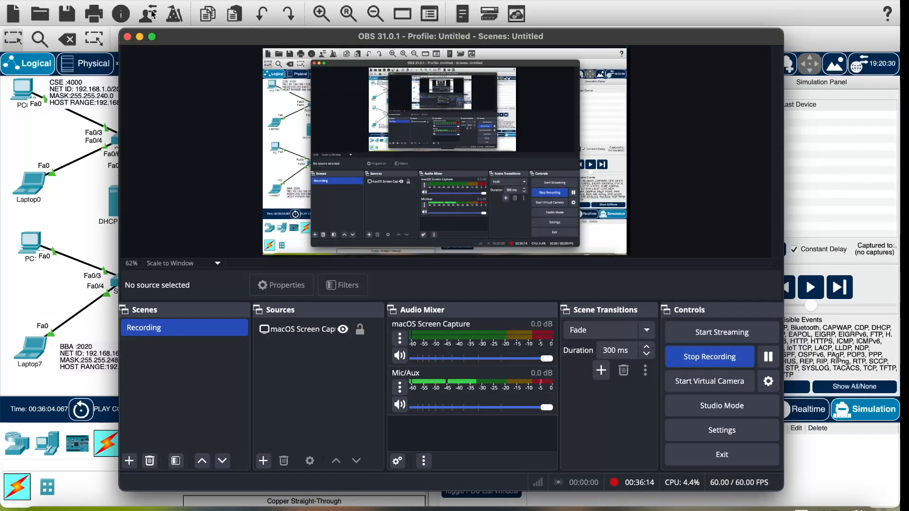
pyautogui.click(140, 37)
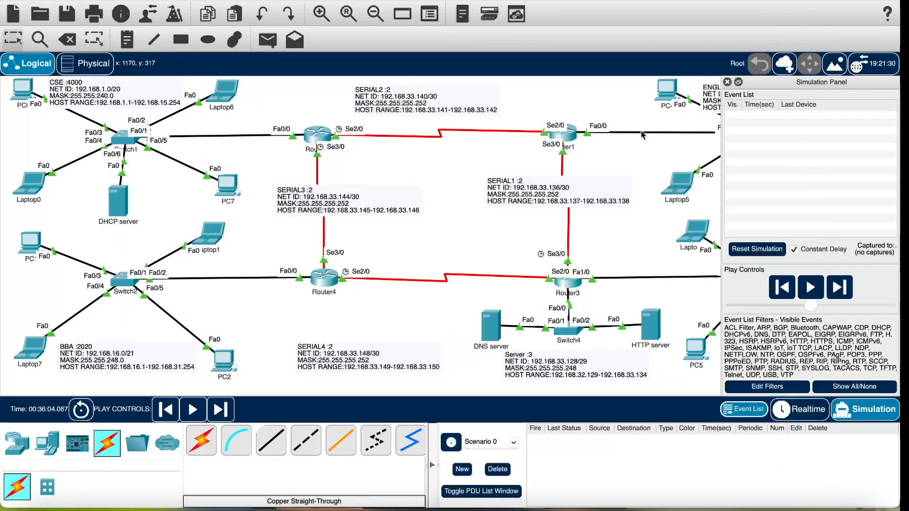
# - Exclude ARP, BGP, DHCP, DNS, EIGRP, HSRP, OSPF and RIP from the IPv4 event filters, and hide the simulation event list
pyautogui.click(774, 389)
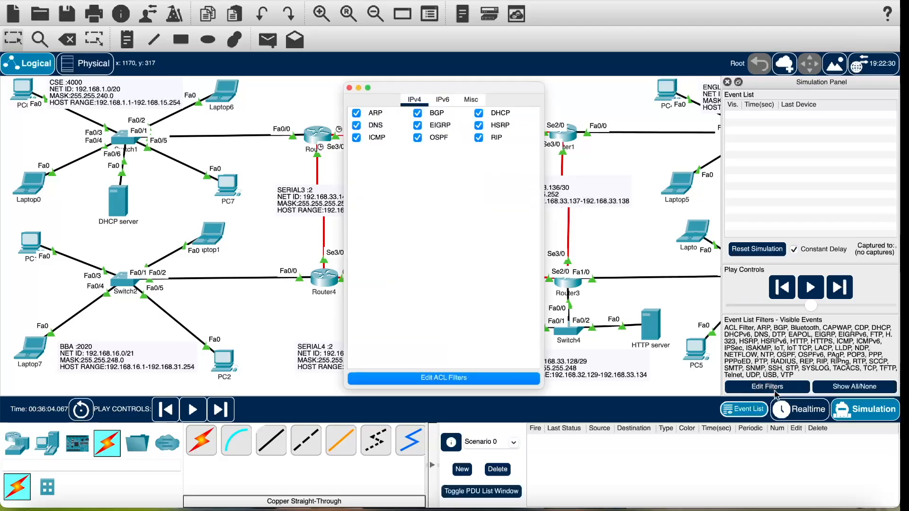
pyautogui.click(479, 126)
pyautogui.click(479, 138)
pyautogui.click(418, 113)
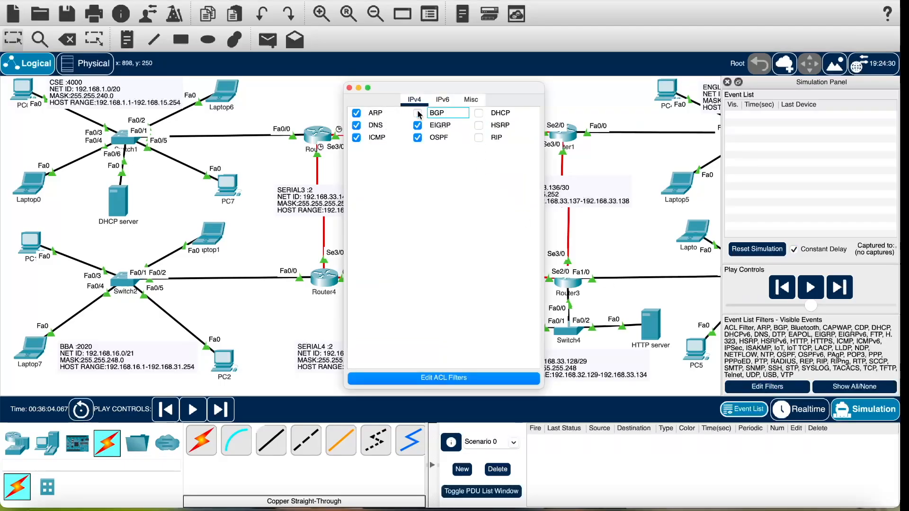
pyautogui.click(418, 126)
pyautogui.click(417, 138)
pyautogui.click(358, 114)
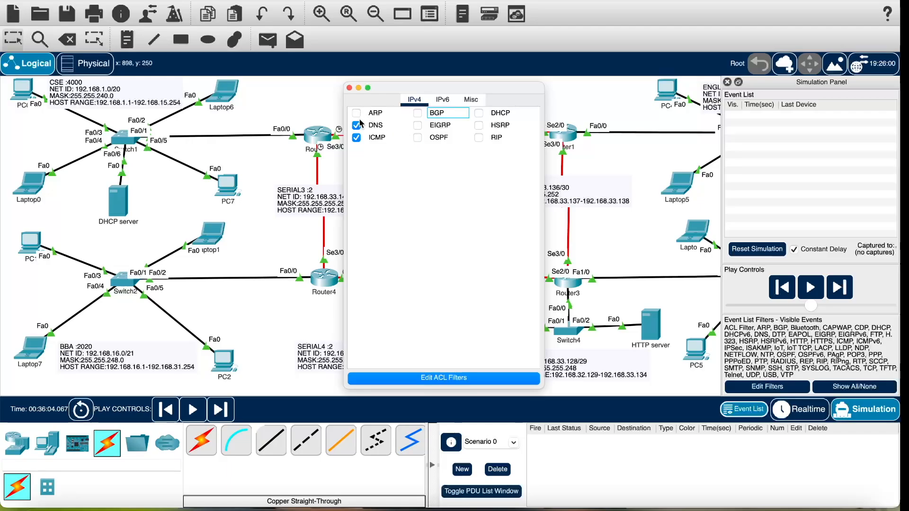
pyautogui.click(349, 88)
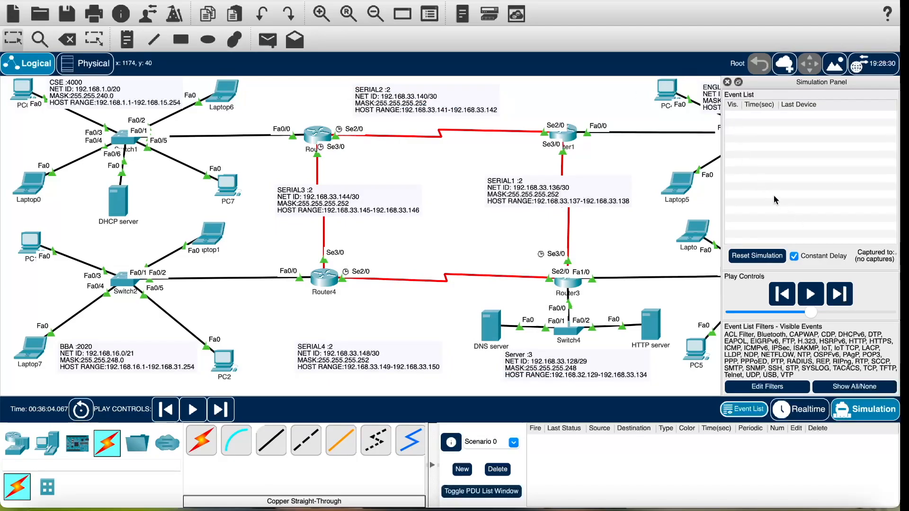
pyautogui.click(728, 82)
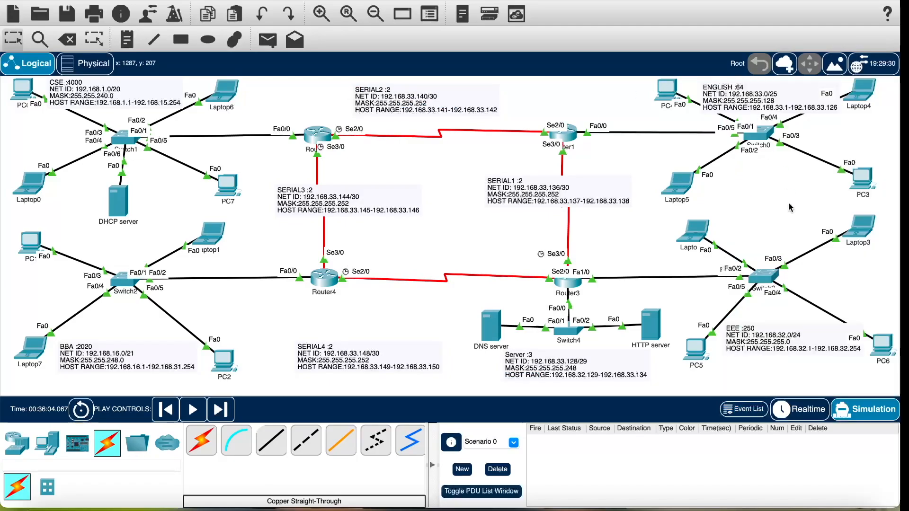
# - Simulate a simple PDU from Laptop6 in the CSE network to Laptop2 in the EEE network, and delete the scenario
pyautogui.click(267, 40)
pyautogui.click(228, 92)
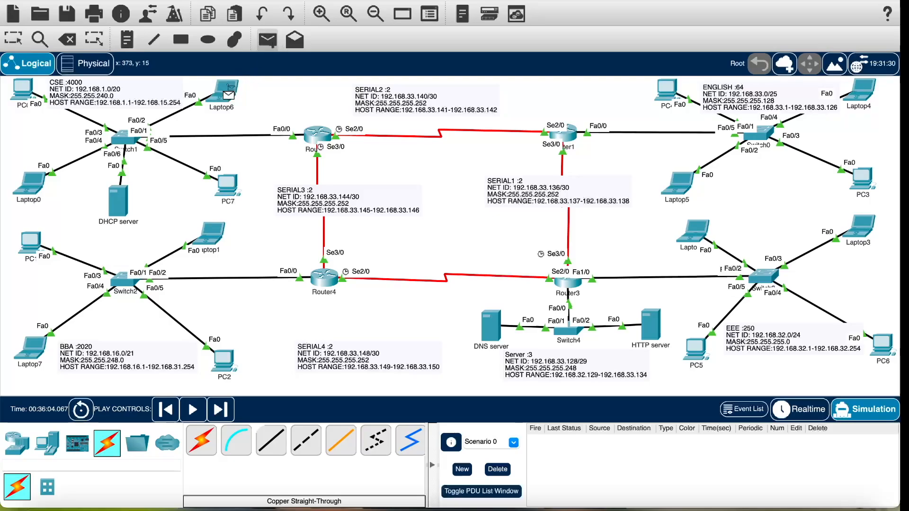
pyautogui.click(694, 240)
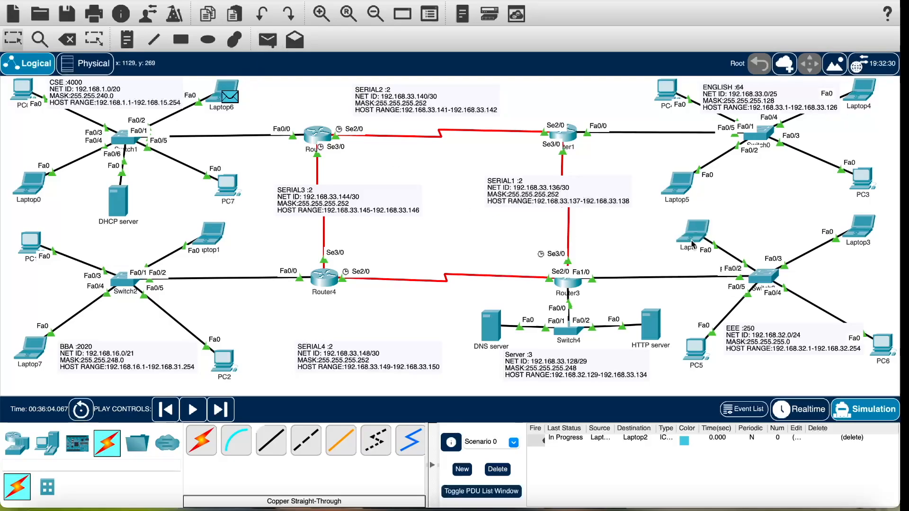
pyautogui.click(197, 411)
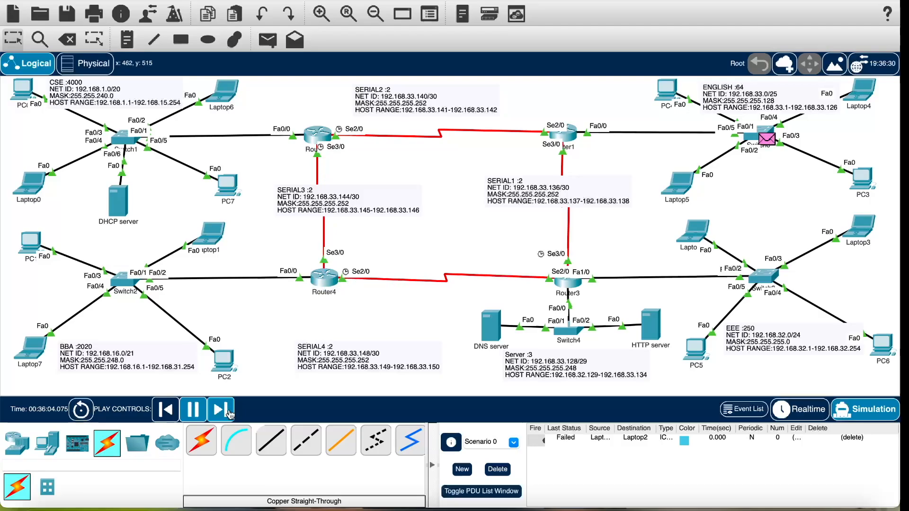
pyautogui.click(491, 471)
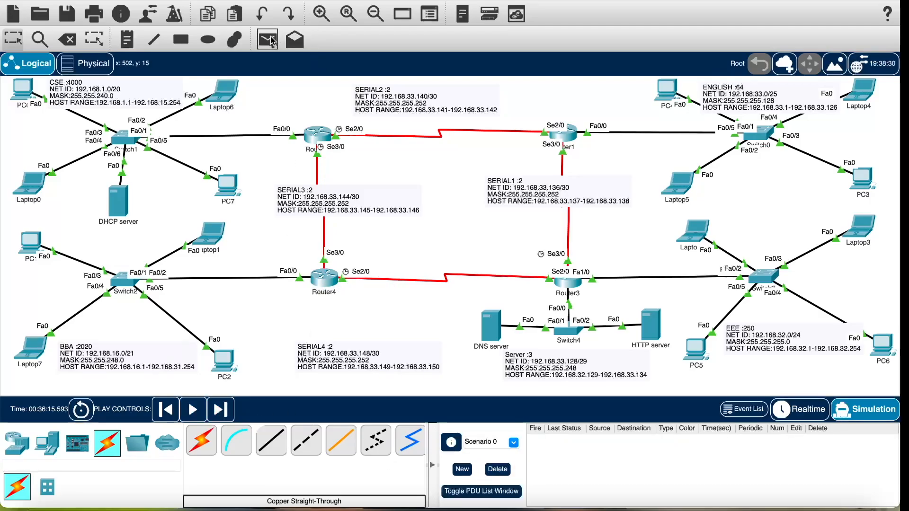
# - Repeat the simple PDU simulation from Laptop6 to Laptop2 and clear the scenario
pyautogui.click(269, 41)
pyautogui.click(224, 90)
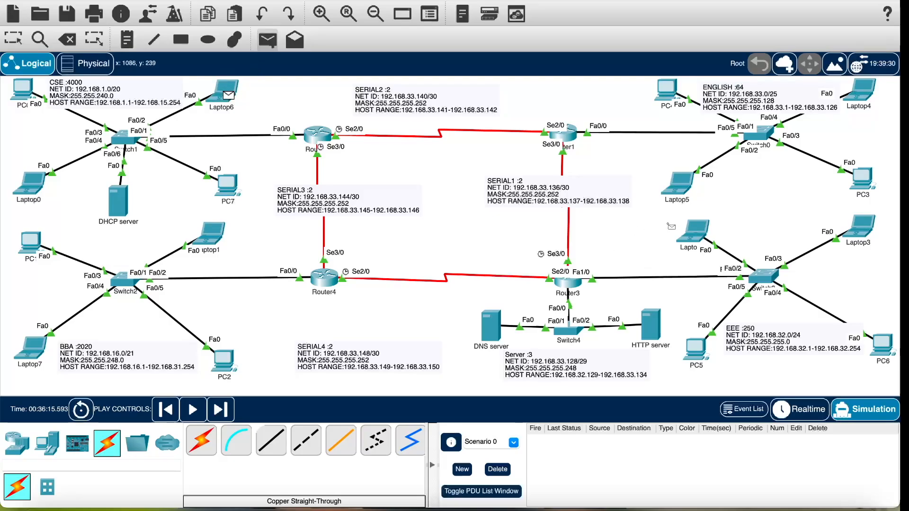
pyautogui.click(685, 242)
pyautogui.click(193, 409)
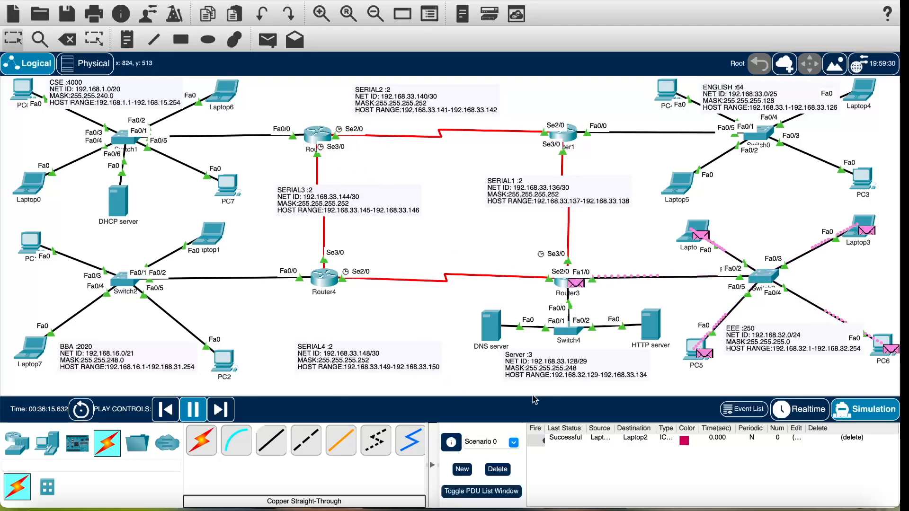
pyautogui.click(497, 469)
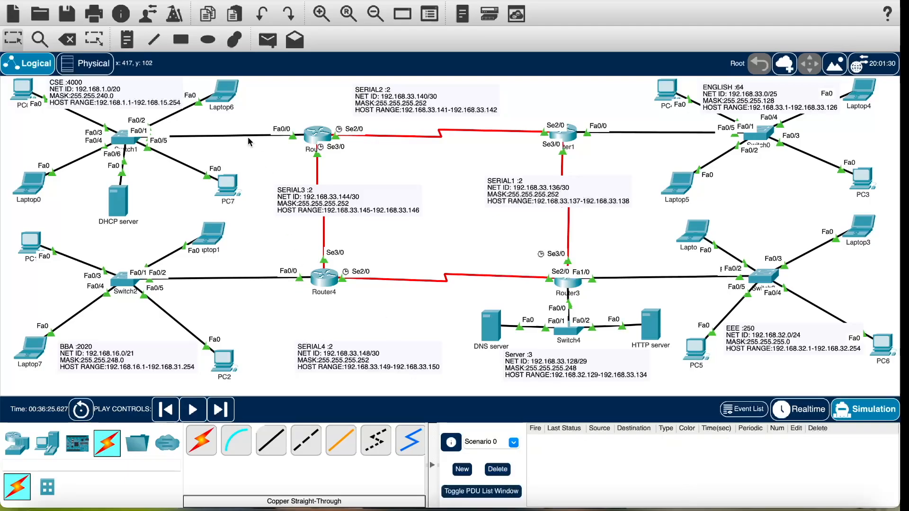
# - Simulate a simple PDU from Laptop1 in the BBA network to Laptop6 in the CSE network, and delete the scenario
pyautogui.click(268, 39)
pyautogui.click(210, 234)
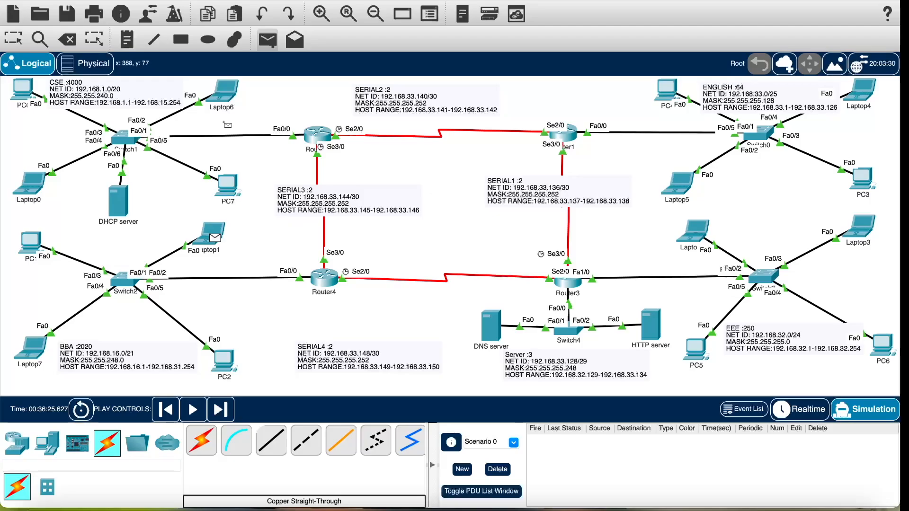
pyautogui.click(223, 92)
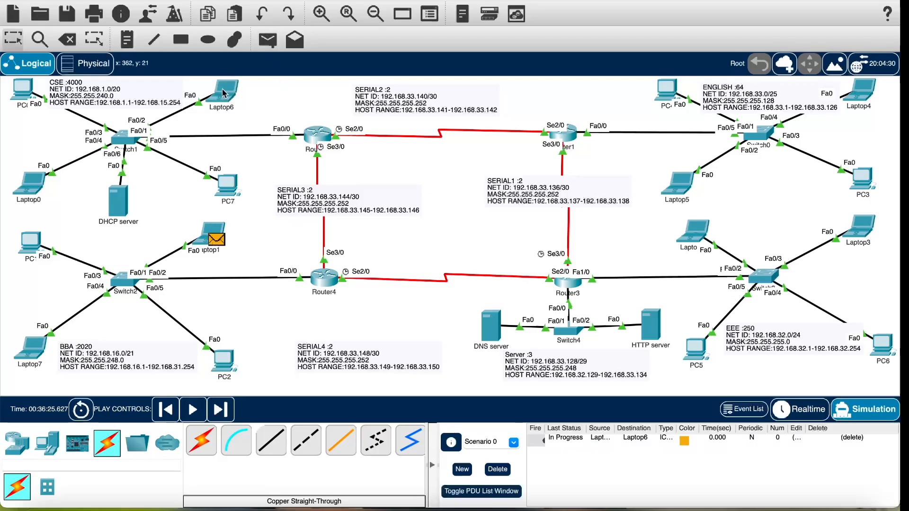
pyautogui.click(193, 409)
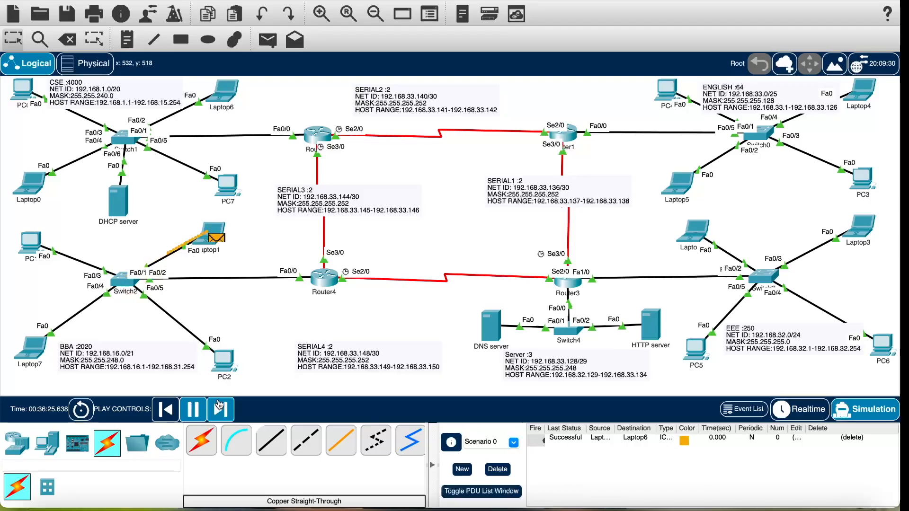
pyautogui.click(498, 469)
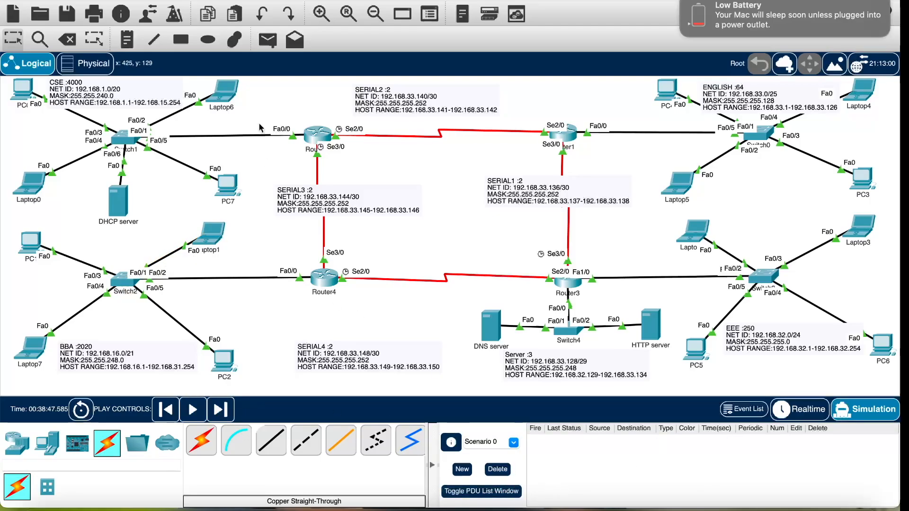
# - Repeat the simple PDU simulation from Laptop1 to Laptop6 and delete the scenario
pyautogui.click(267, 40)
pyautogui.click(214, 234)
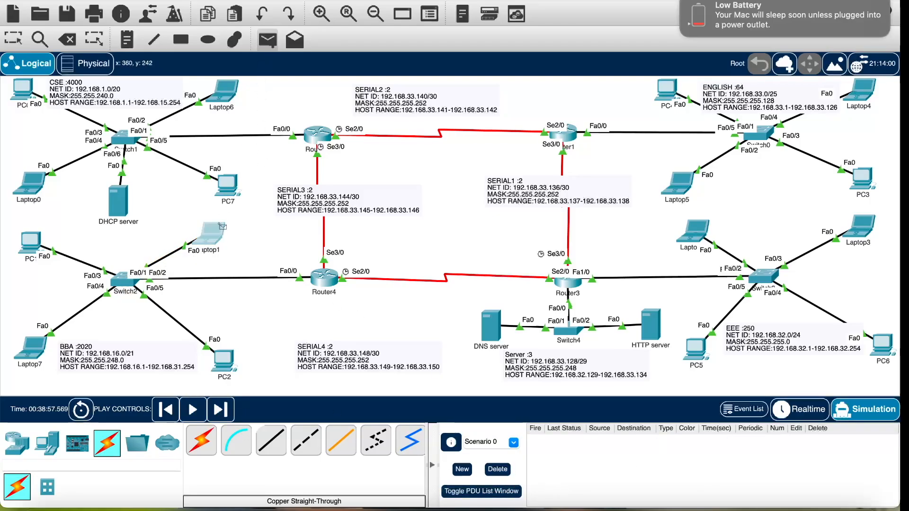
pyautogui.click(230, 95)
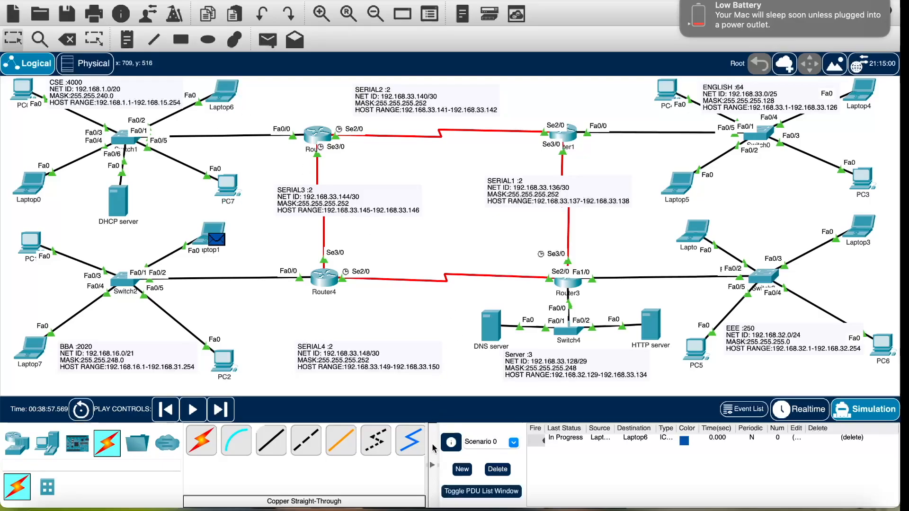
pyautogui.click(193, 409)
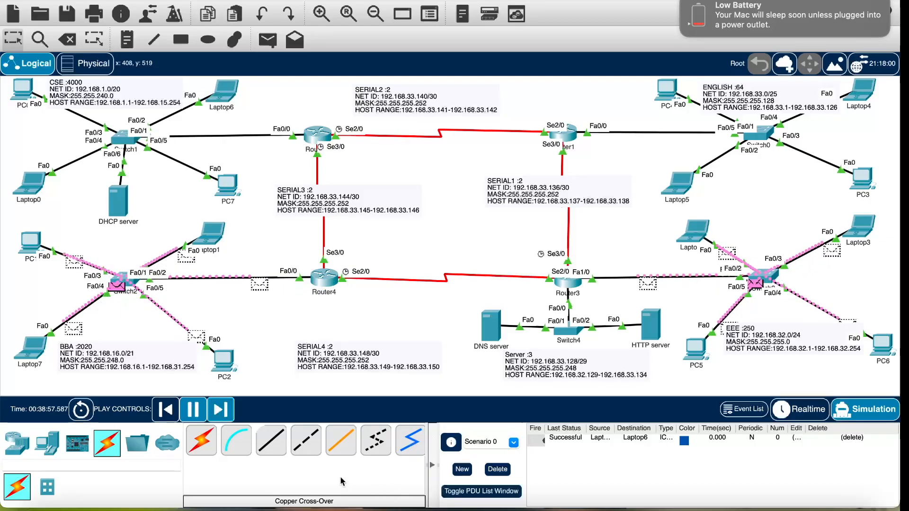
pyautogui.click(497, 469)
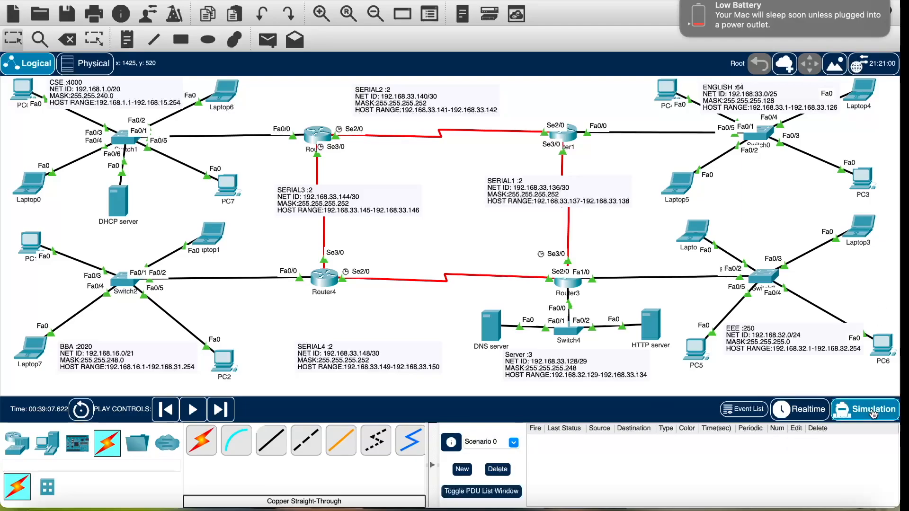
# - Show the simulation event list and return the network to Realtime mode
pyautogui.click(750, 412)
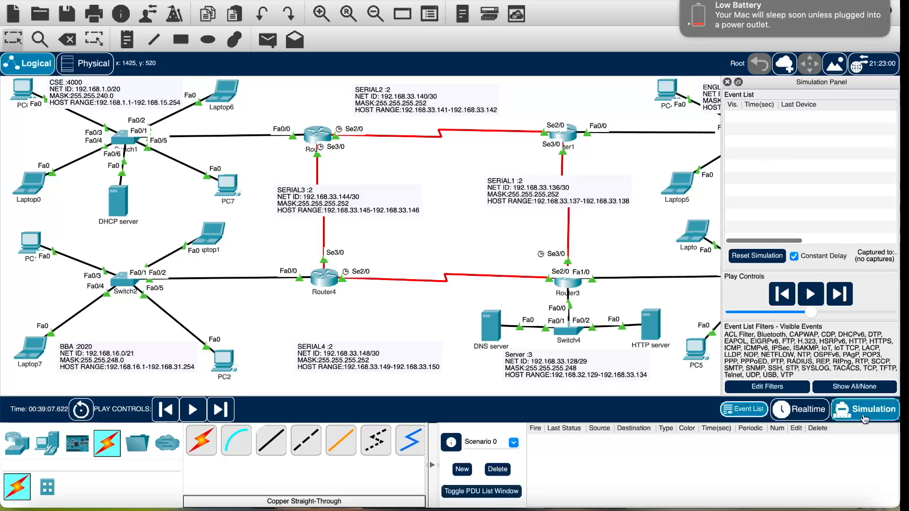
pyautogui.click(801, 410)
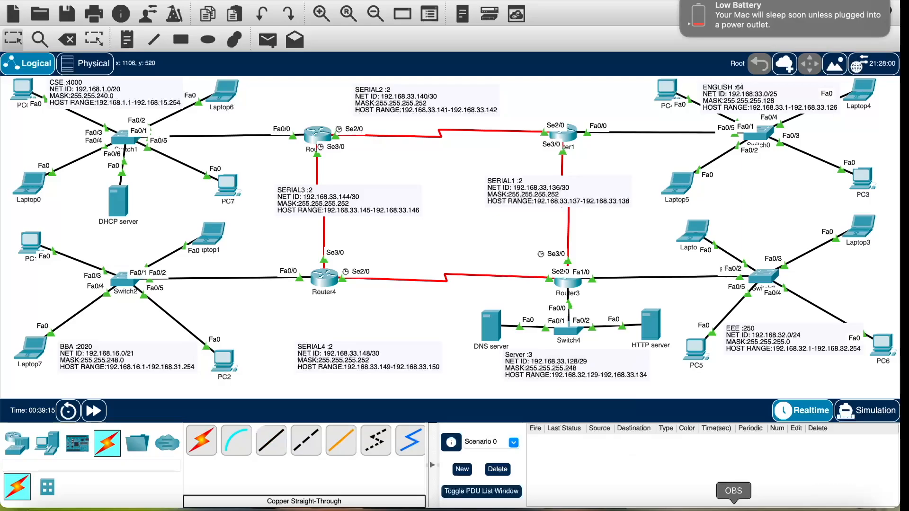
pyautogui.click(735, 509)
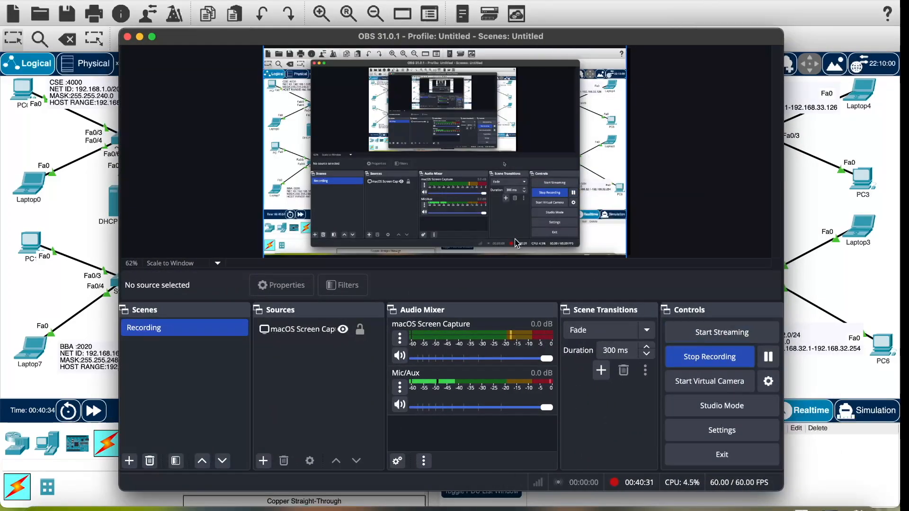
pyautogui.click(139, 37)
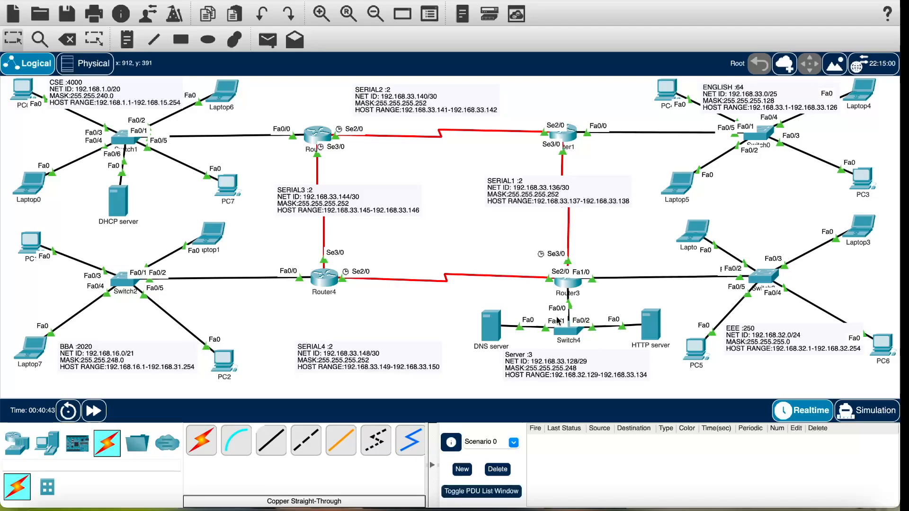
# - Review the HTTP server's static IP configuration, including its IPv4 address, and close the server window
pyautogui.click(650, 325)
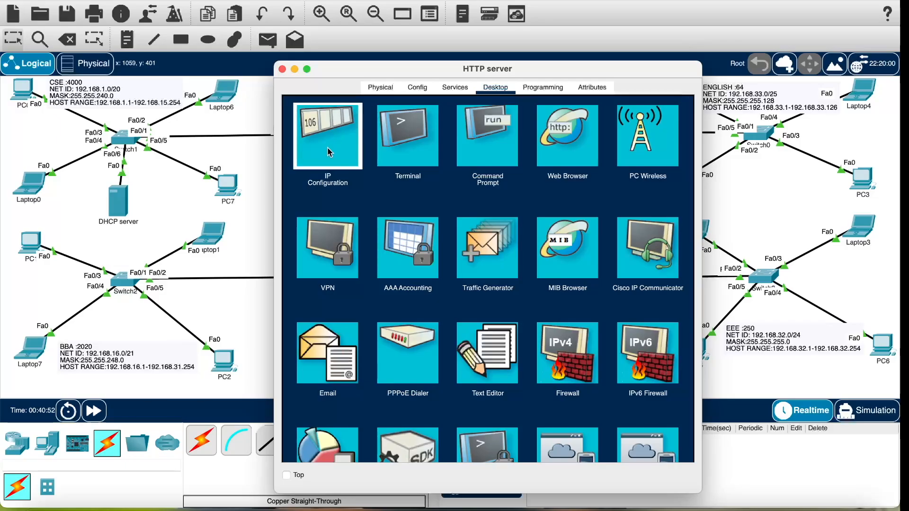
pyautogui.click(329, 151)
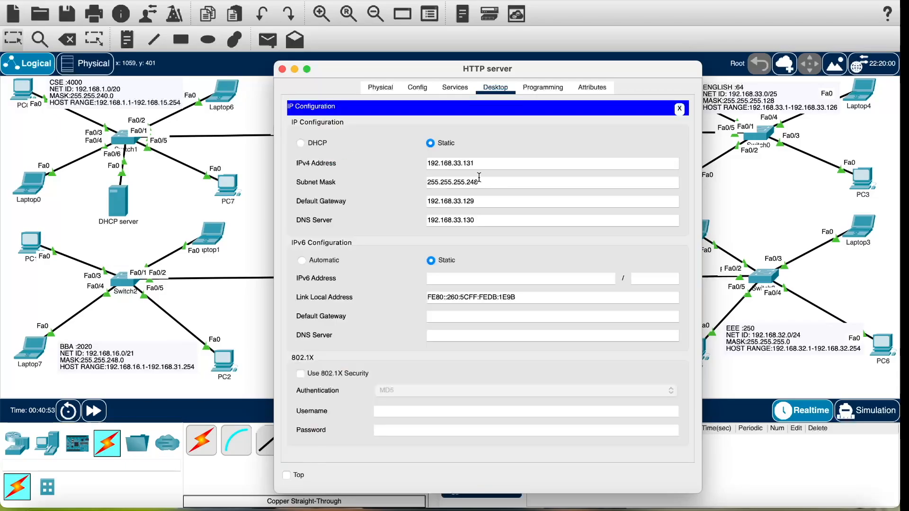
pyautogui.doubleClick(504, 164)
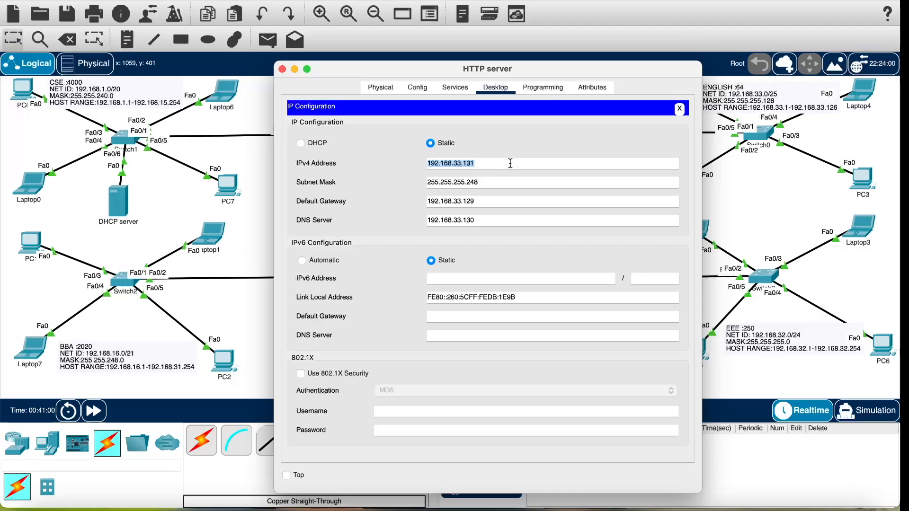
pyautogui.click(537, 145)
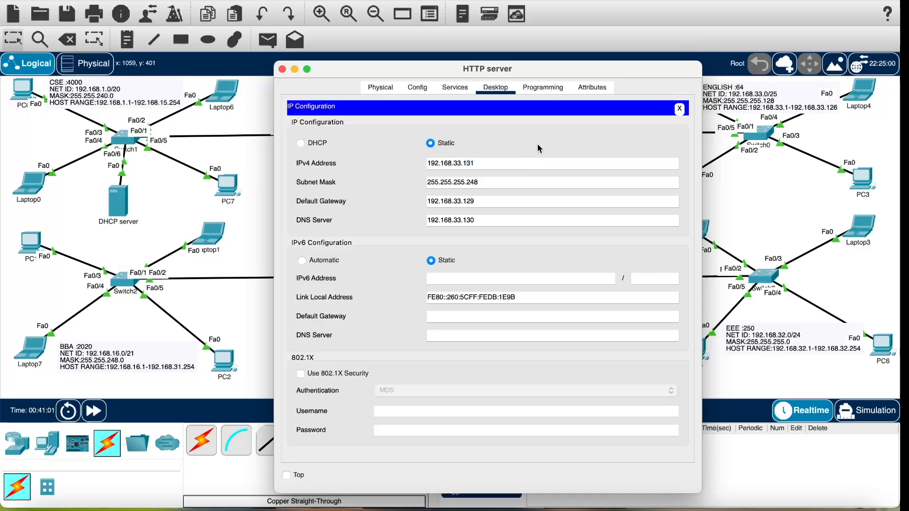
pyautogui.click(282, 69)
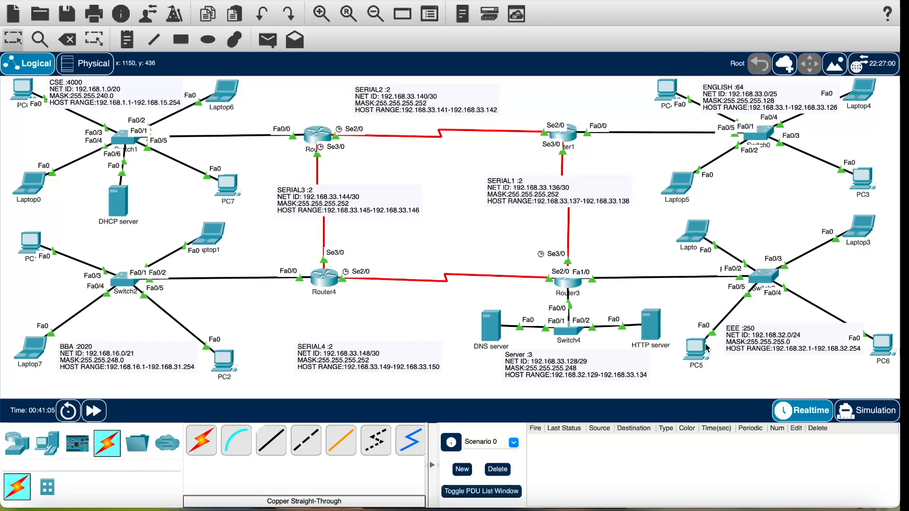
# - Open index.html for editing in the HTTP server's HTTP service and delete all of its default markup
pyautogui.click(650, 326)
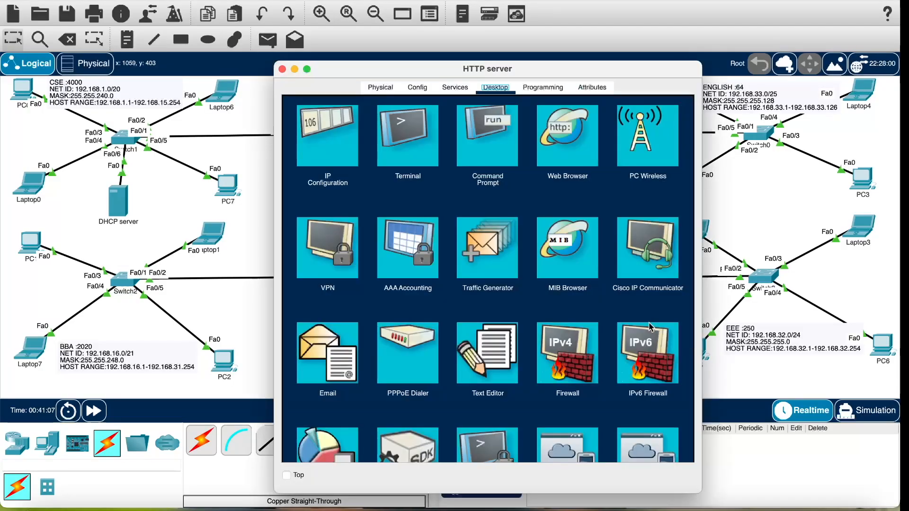
pyautogui.click(455, 88)
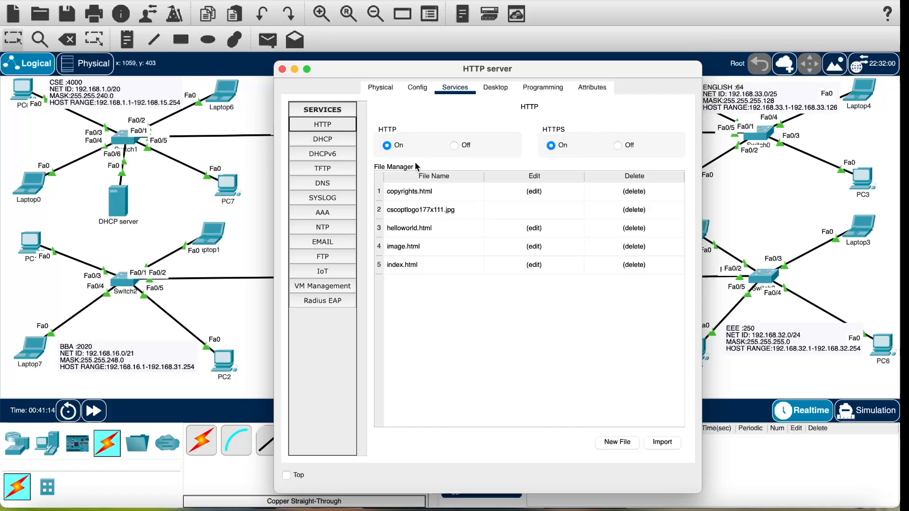
pyautogui.click(437, 271)
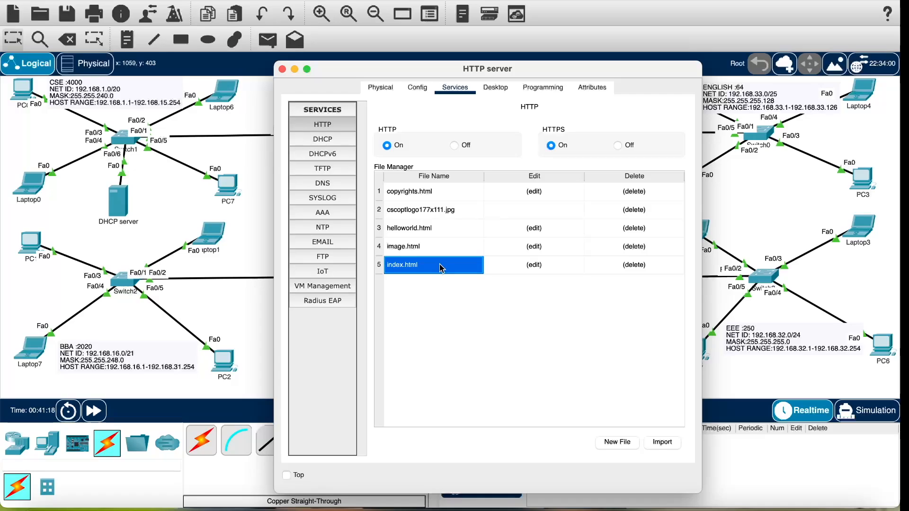
pyautogui.click(540, 265)
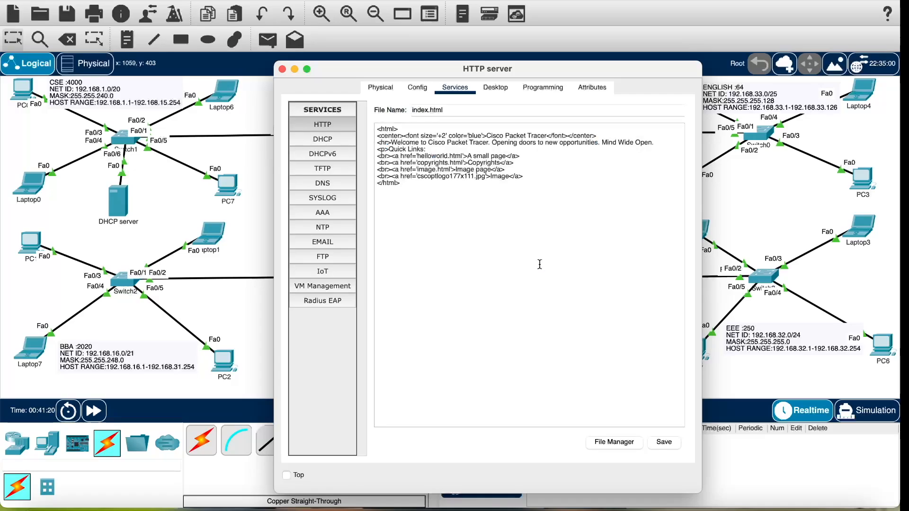
pyautogui.moveTo(450, 214); pyautogui.dragTo(362, 125)
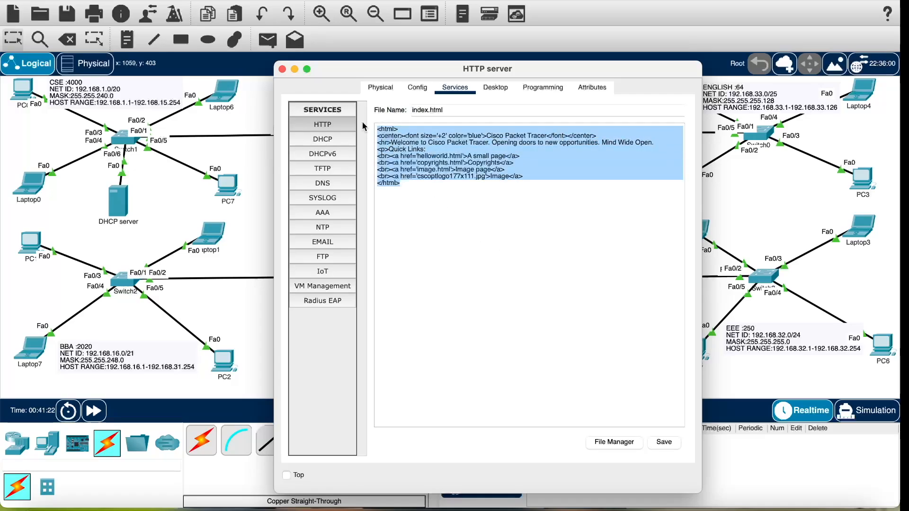
pyautogui.press('BackSpace')
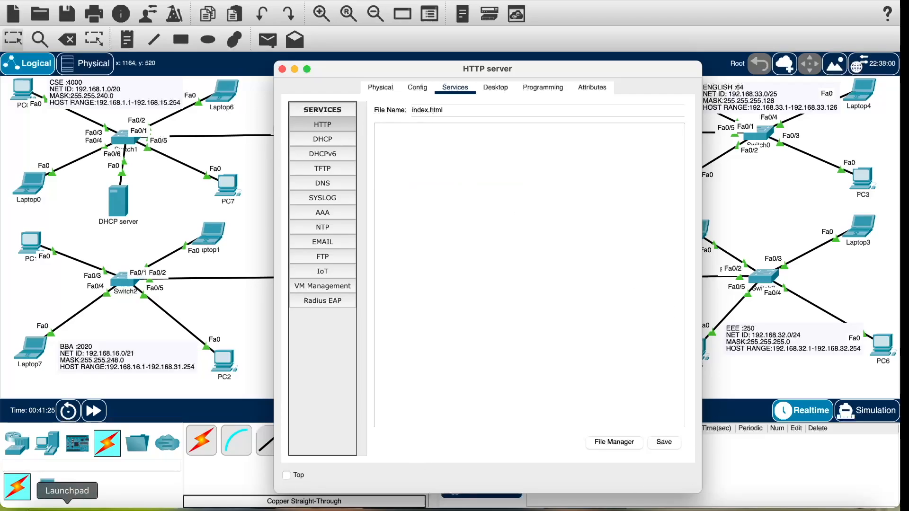
# - Copy the Registration.html markup from IntelliJ IDEA and paste it into the HTTP server's empty index.html
pyautogui.click(68, 509)
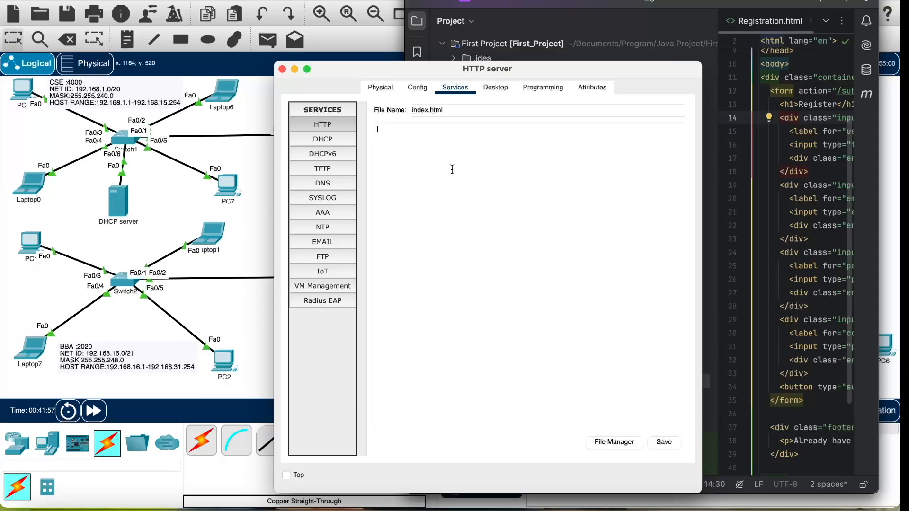
pyautogui.press('super+v')
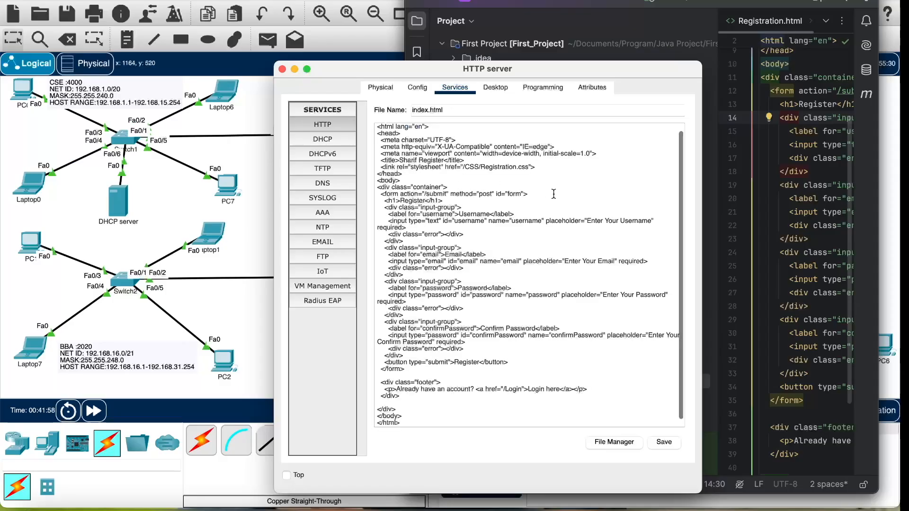
pyautogui.scroll(1, 558, 198)
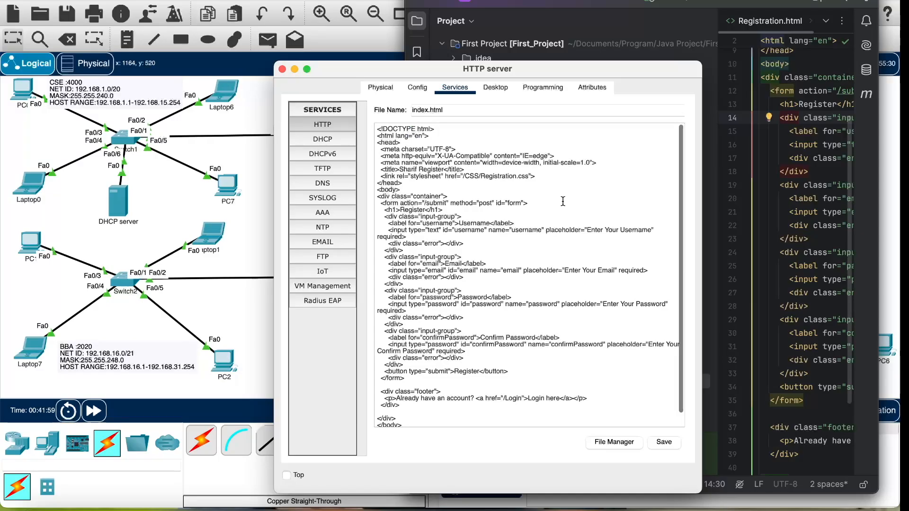
# - Replace the stylesheet link line in index.html with an empty <style></style> block before the closing head tag
pyautogui.tripleClick(541, 175)
pyautogui.press('BackSpace')
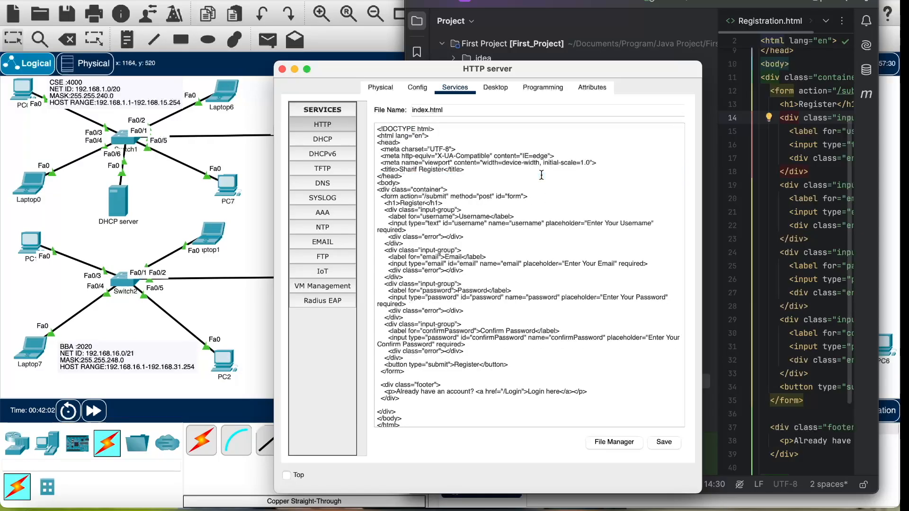
pyautogui.press('Return')
pyautogui.press('Return')
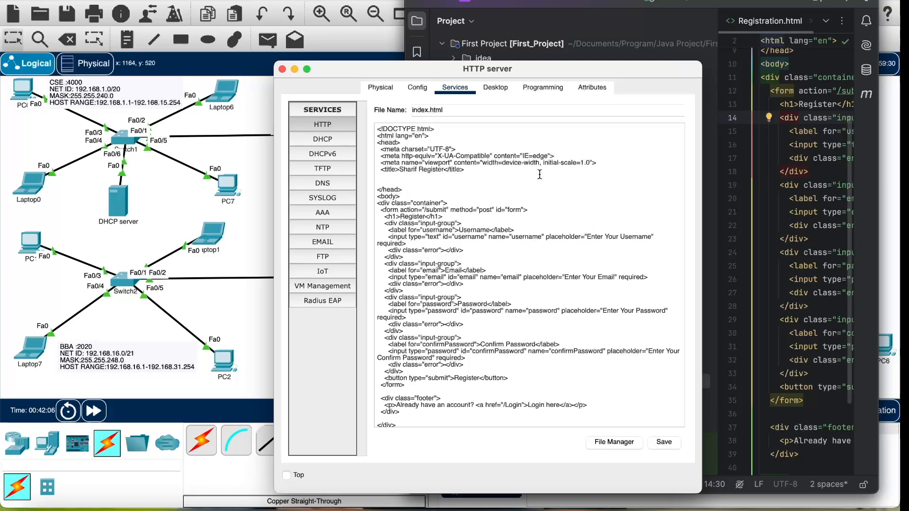
pyautogui.press('Return')
pyautogui.press('Return')
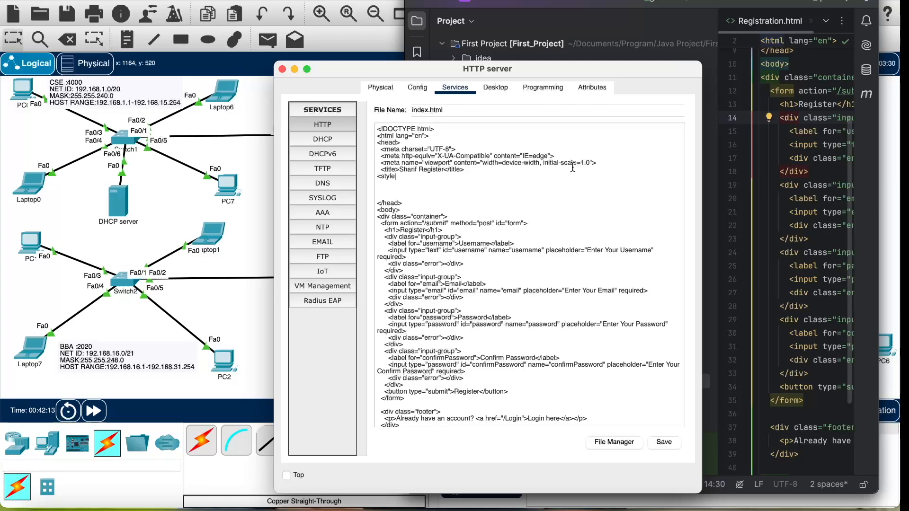
pyautogui.press('Return')
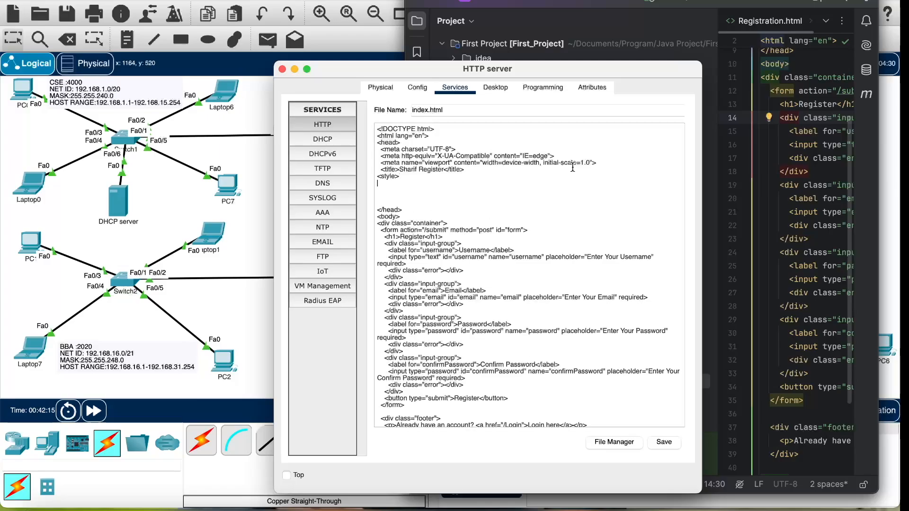
pyautogui.press('Return')
pyautogui.press('Return')
pyautogui.press('Return')
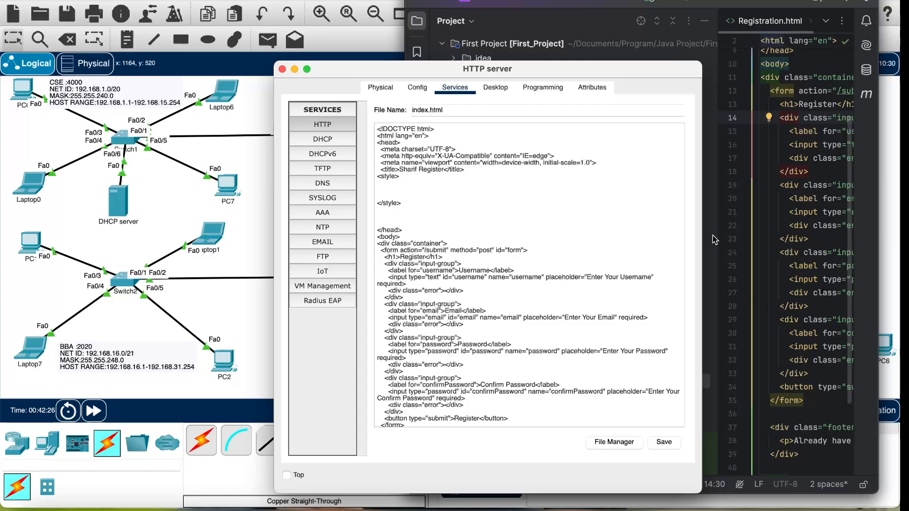
# - Switch to IntelliJ IDEA, copy the entire contents of Registration.css, and close the project and welcome windows
pyautogui.click(749, 237)
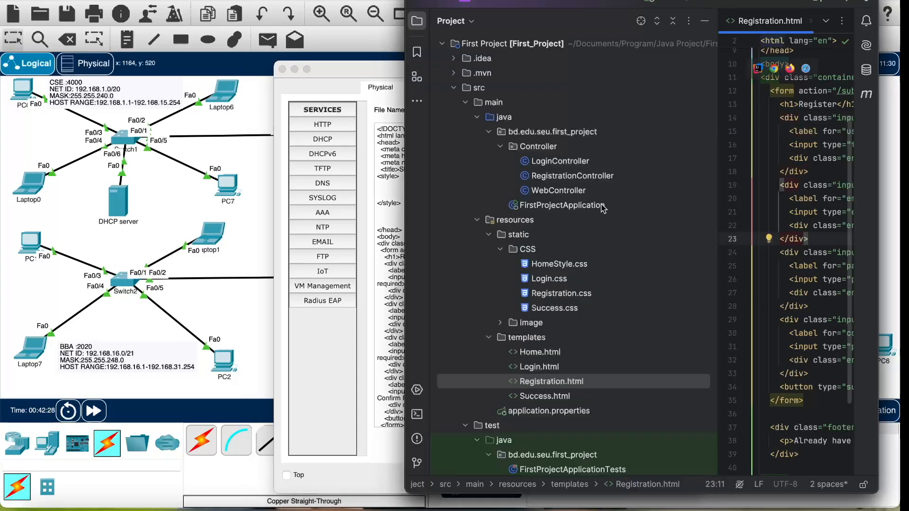
pyautogui.doubleClick(595, 294)
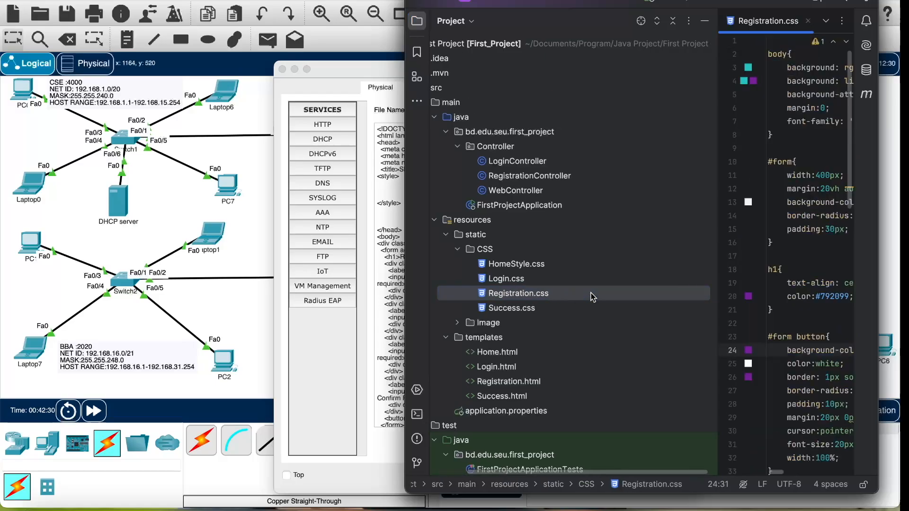
pyautogui.hscroll(15, 791, 237)
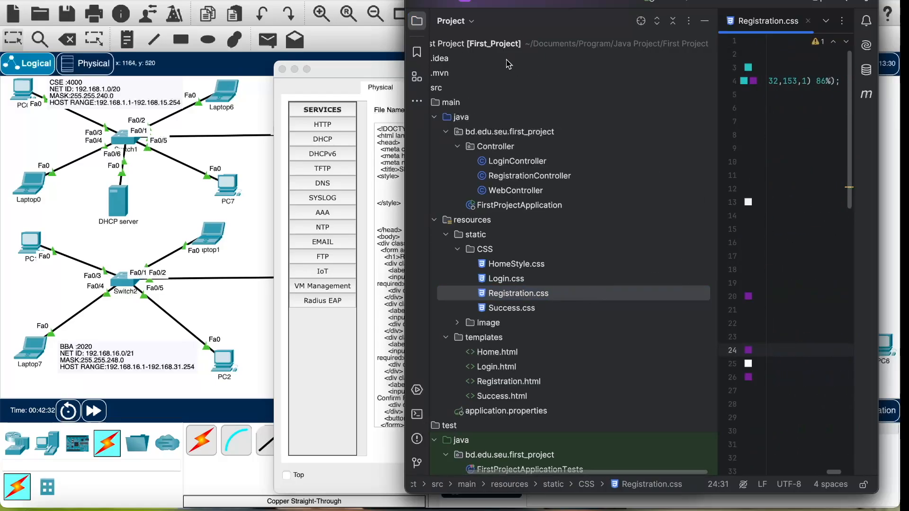
pyautogui.click(438, 6)
pyautogui.click(578, 141)
pyautogui.hotkey('ctrl', 'a')
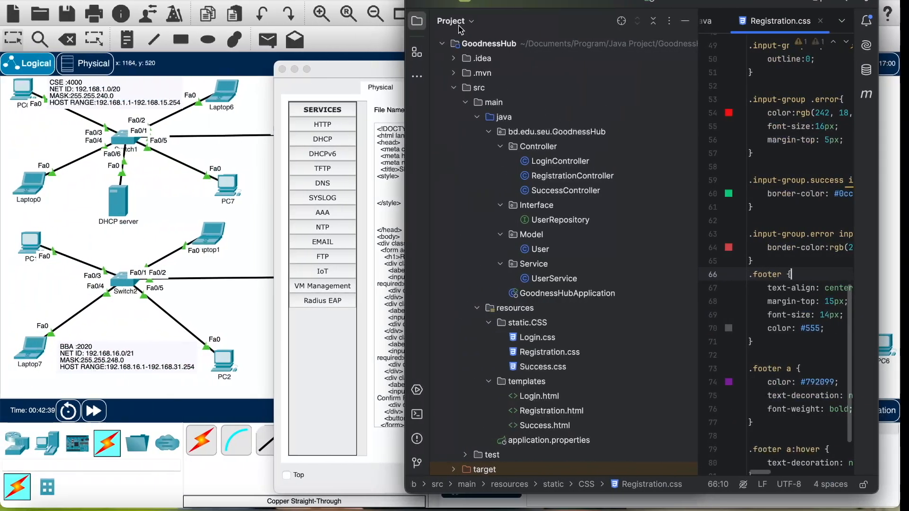
pyautogui.click(419, 1)
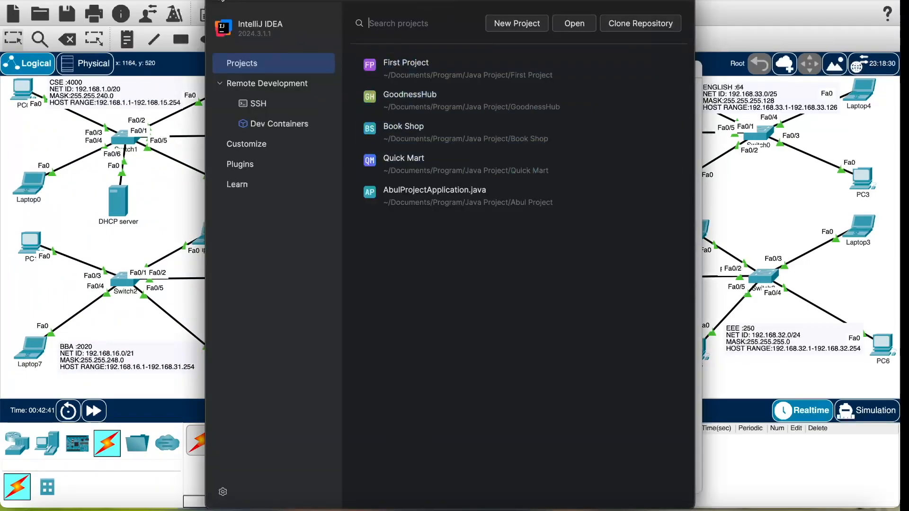
pyautogui.click(212, 1)
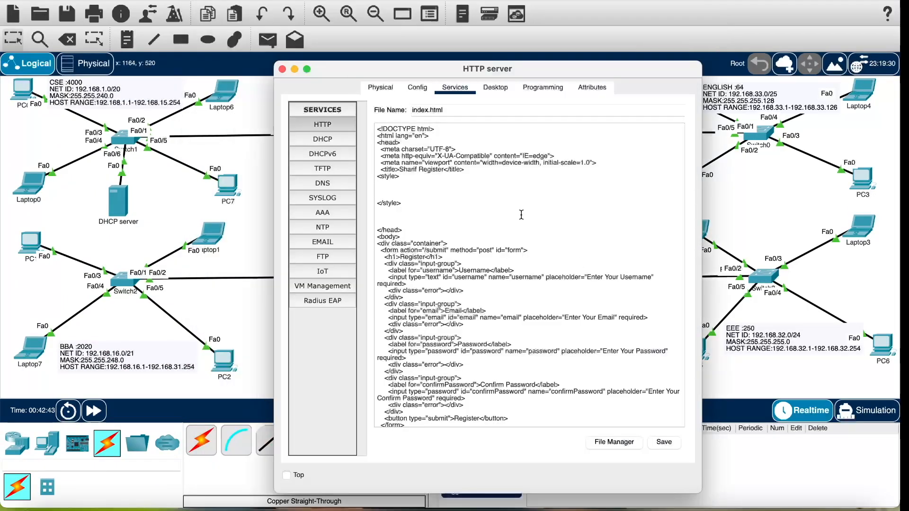
# - Paste the copied registration CSS into the style block of index.html and save the file
pyautogui.press('super+v')
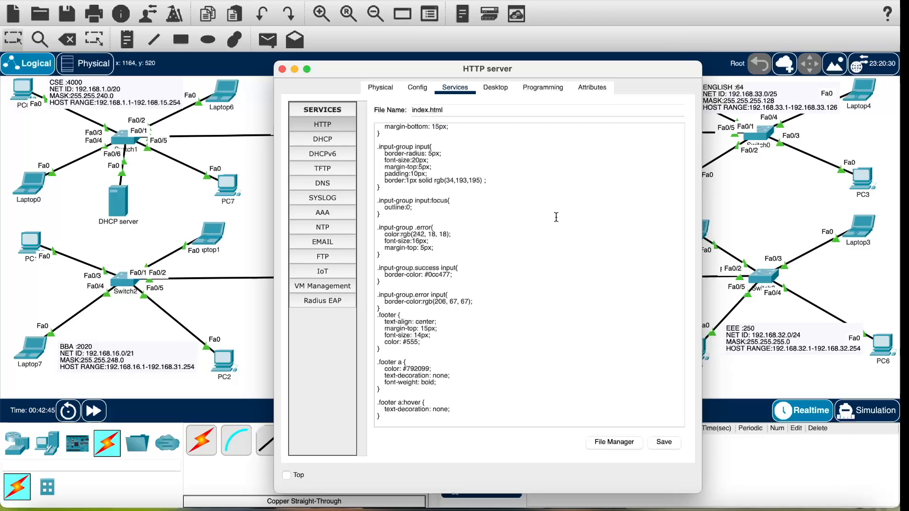
pyautogui.click(670, 445)
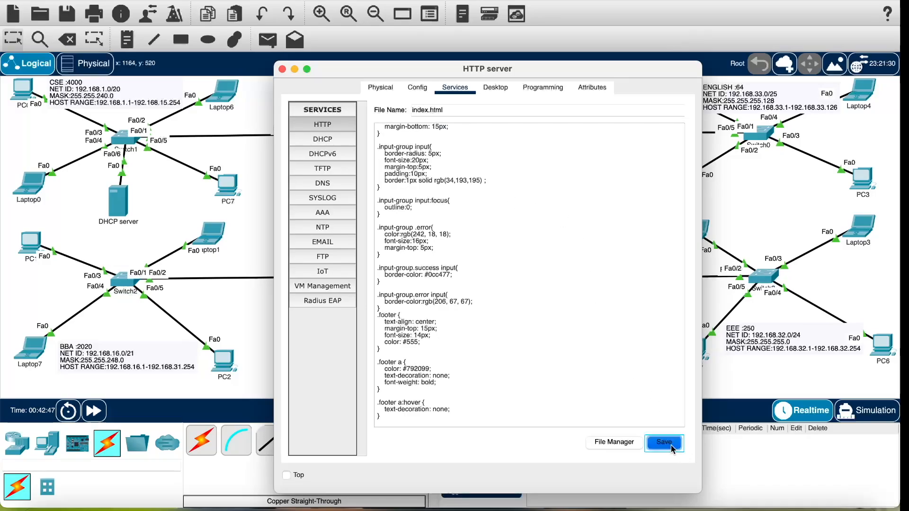
# - Review the style block and form markup in index.html, save it over the existing file, and close the HTTP server
pyautogui.click(433, 298)
pyautogui.scroll(15, 437, 298)
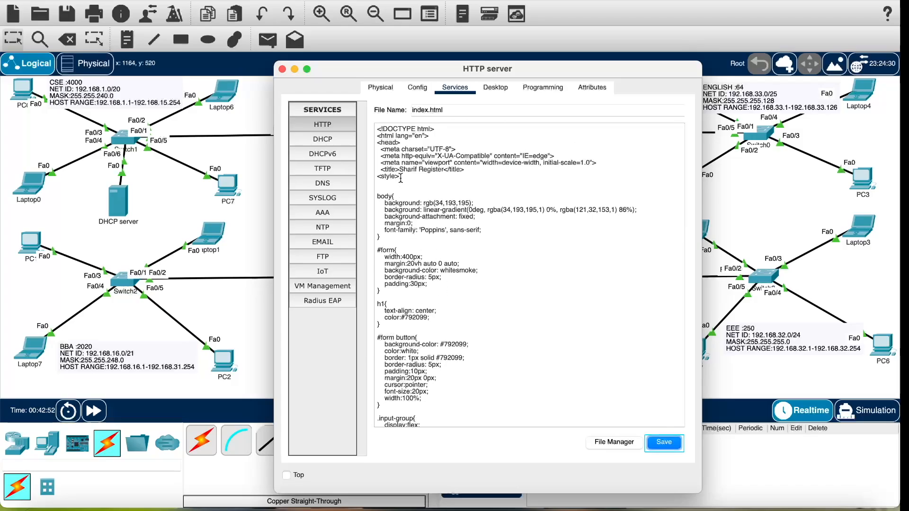
pyautogui.moveTo(400, 177); pyautogui.dragTo(369, 176)
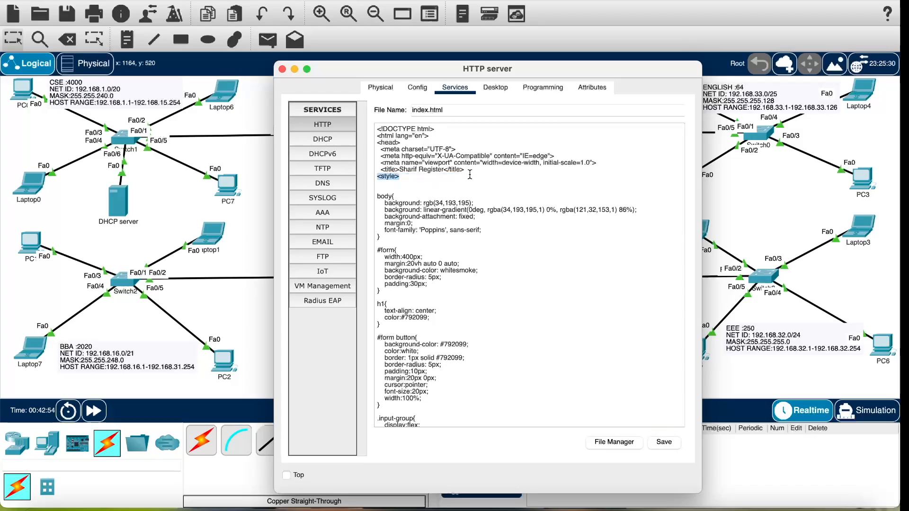
pyautogui.scroll(-10, 471, 175)
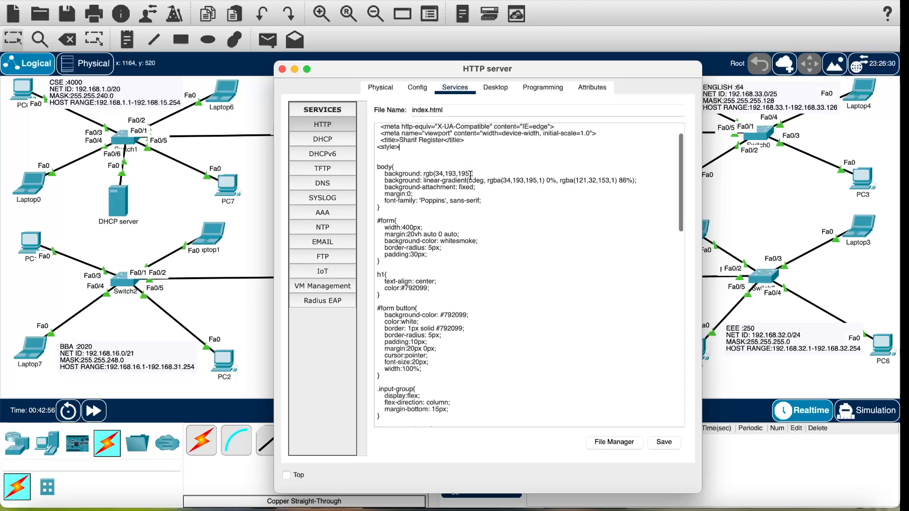
pyautogui.scroll(-10, 471, 176)
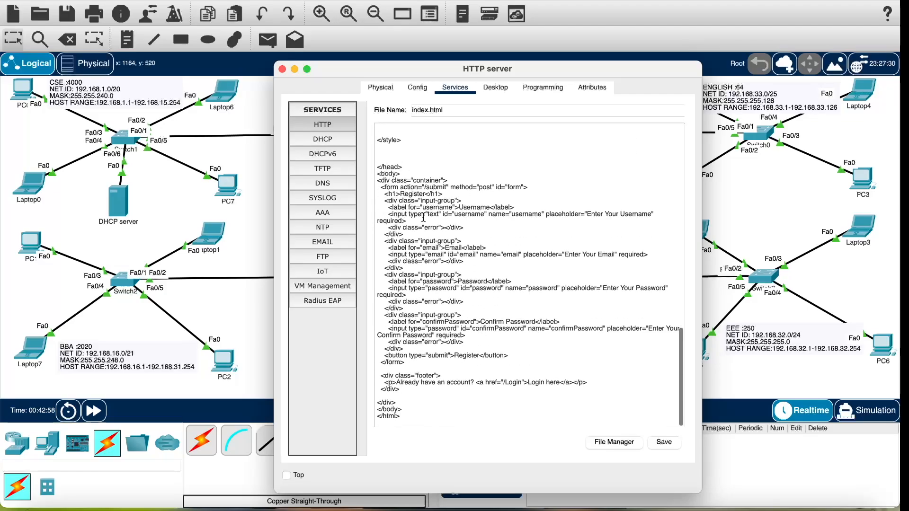
pyautogui.click(670, 443)
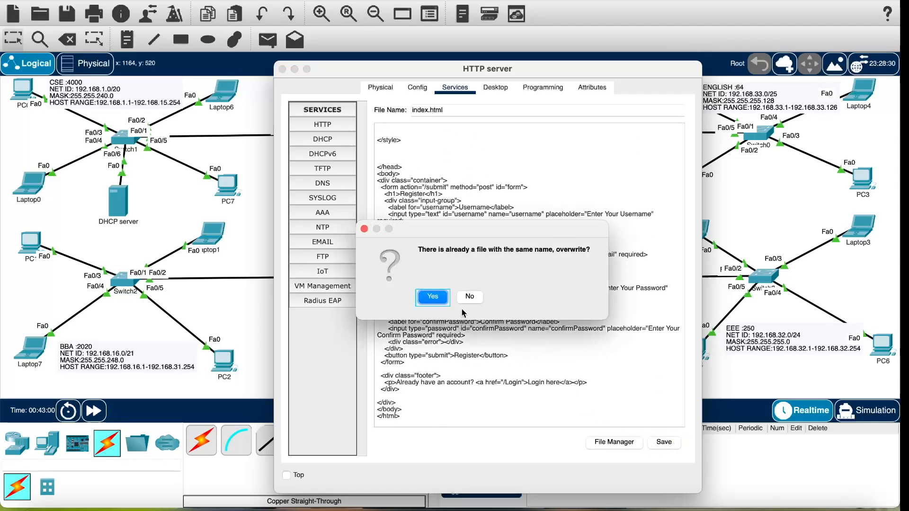
pyautogui.click(434, 297)
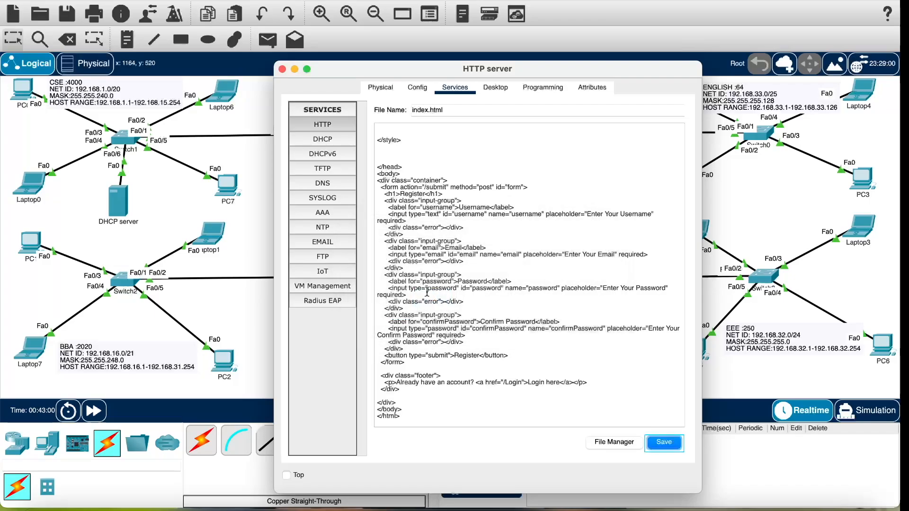
pyautogui.click(282, 69)
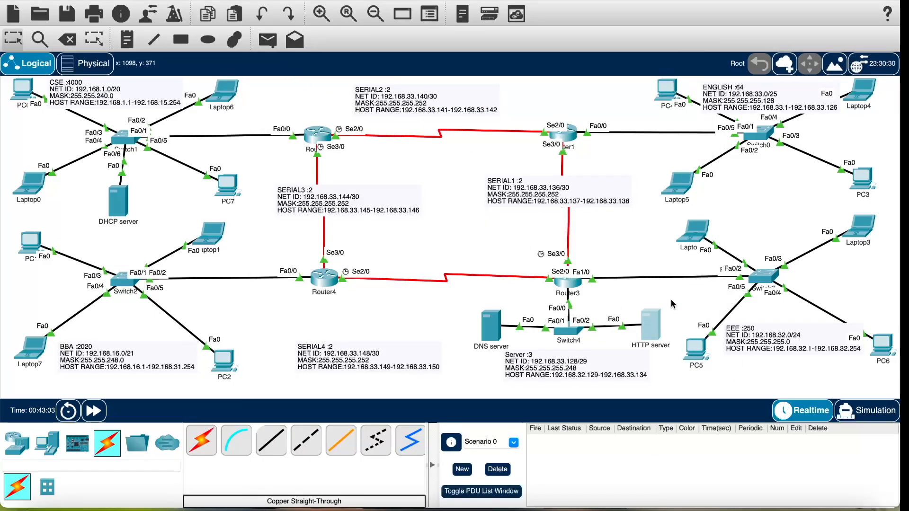
# - Open the DNS service settings of the DNS server
pyautogui.click(501, 332)
pyautogui.click(462, 90)
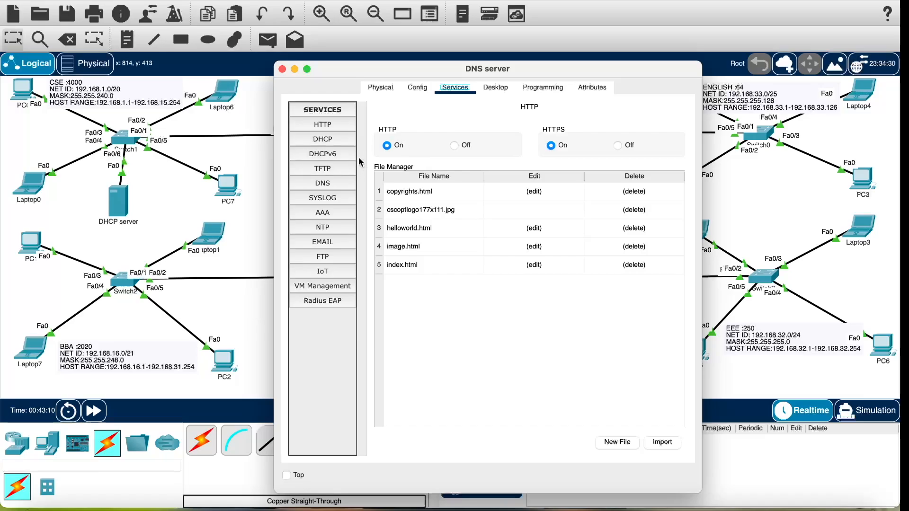
pyautogui.click(318, 186)
pyautogui.click(340, 184)
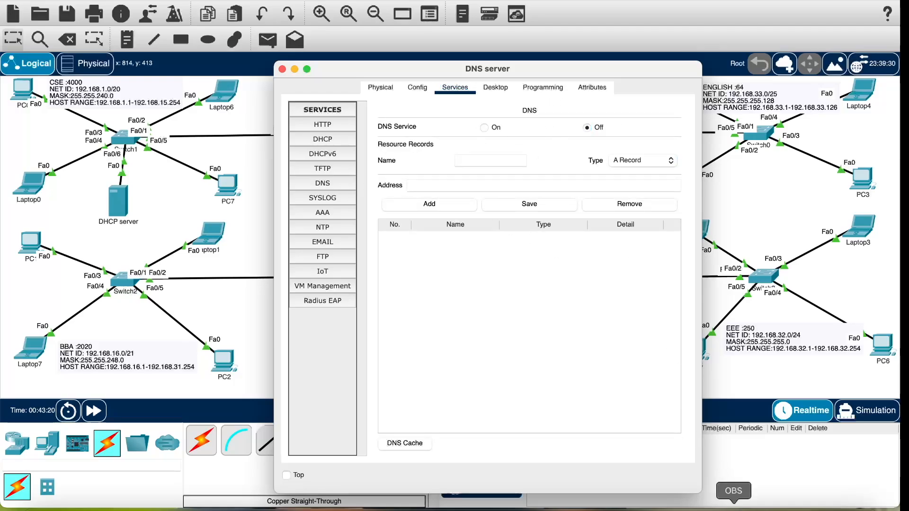
pyautogui.click(733, 507)
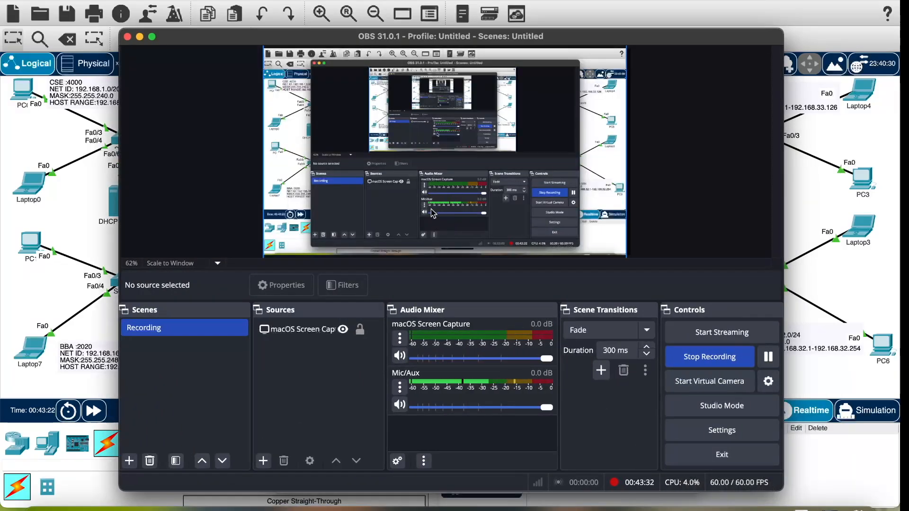
pyautogui.click(140, 38)
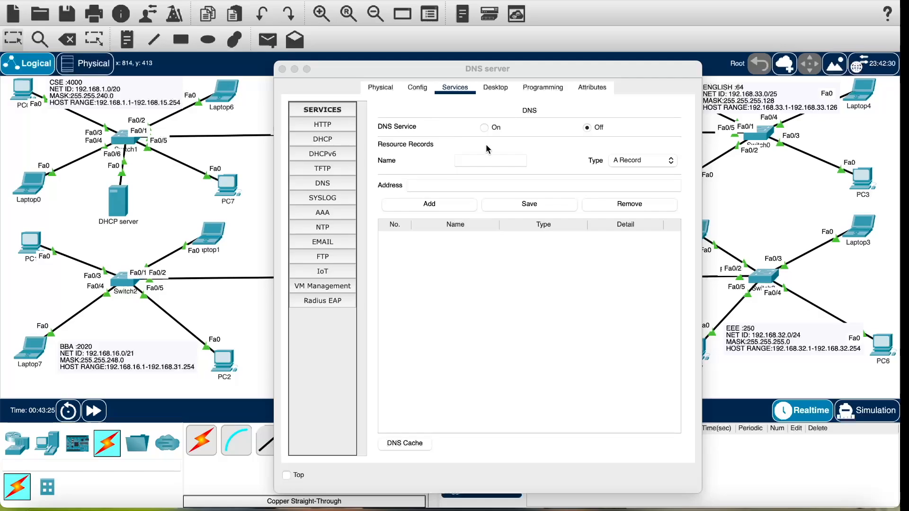
pyautogui.click(484, 127)
pyautogui.click(481, 163)
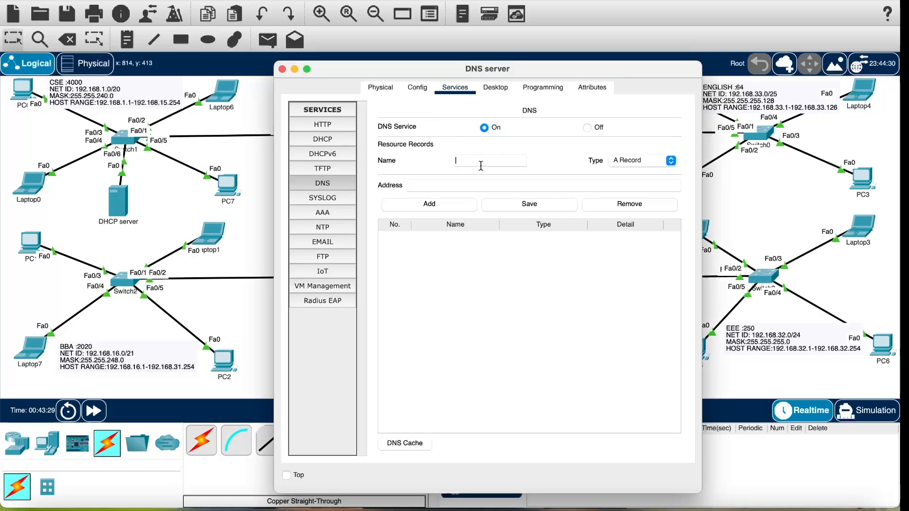
pyautogui.write('www.sharif.com')
pyautogui.press('super+v')
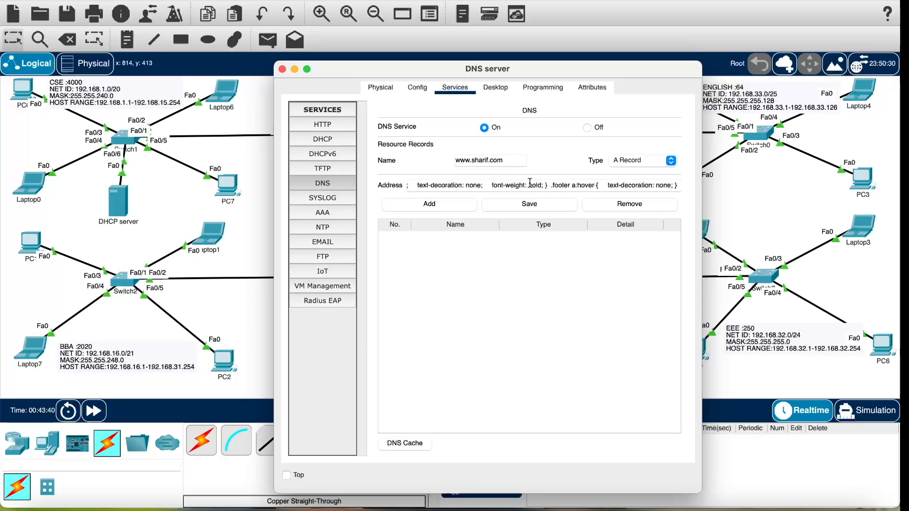
pyautogui.press('super+a')
pyautogui.press('BackSpace')
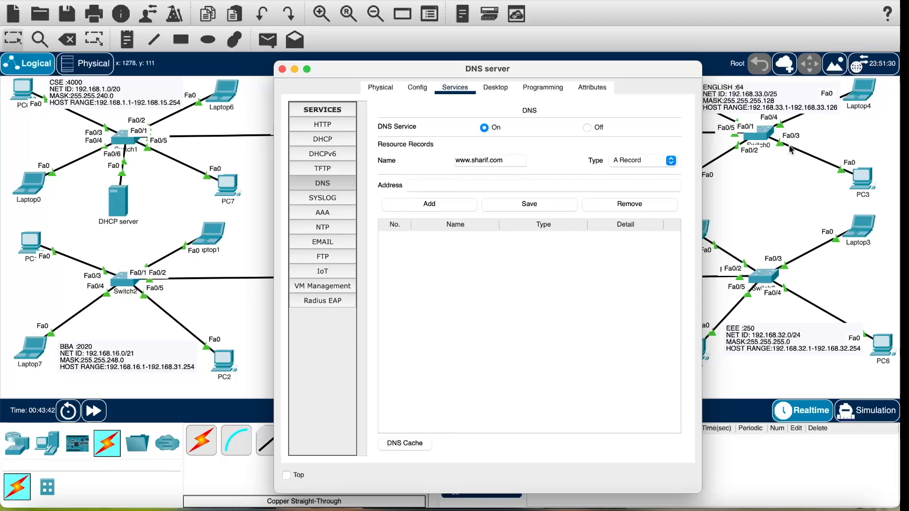
# - Copy the IPv4 address from the HTTP server's IP configuration and close the server's window
pyautogui.click(768, 205)
pyautogui.click(650, 322)
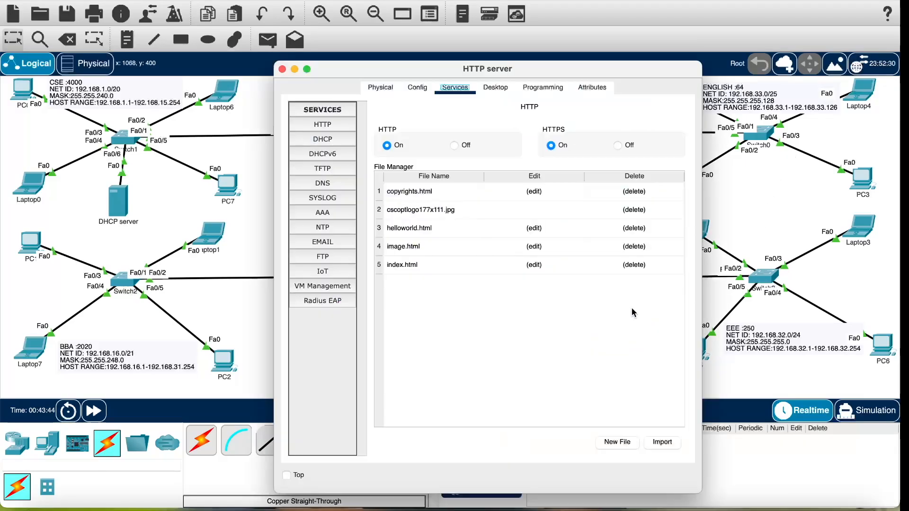
pyautogui.click(496, 87)
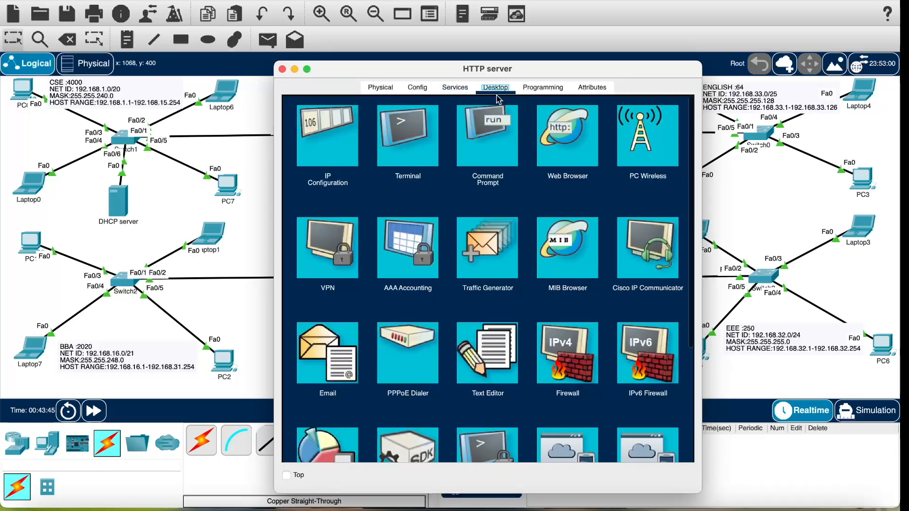
pyautogui.click(330, 144)
pyautogui.tripleClick(547, 163)
pyautogui.press('super+c')
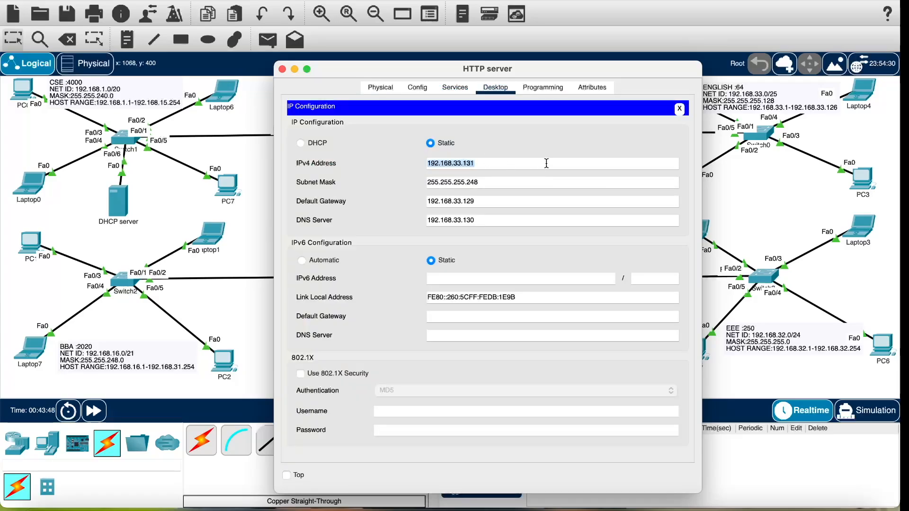
pyautogui.click(567, 148)
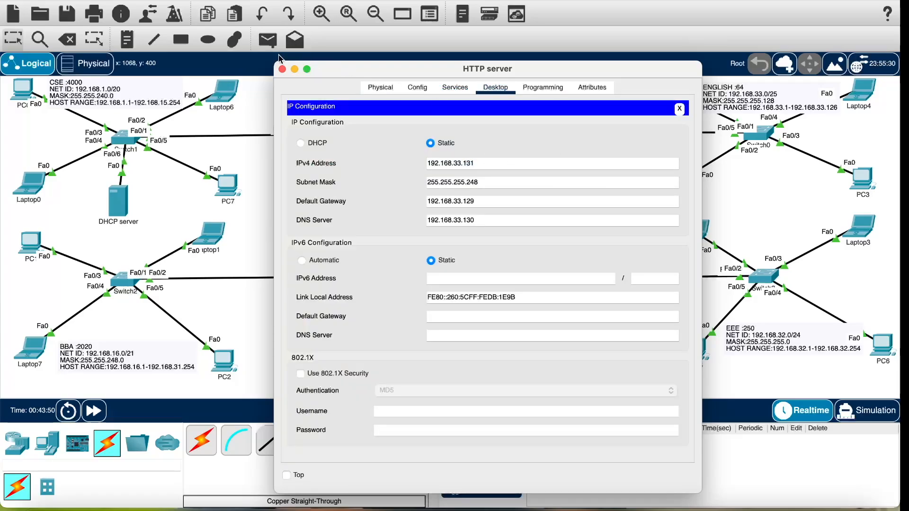
pyautogui.click(283, 70)
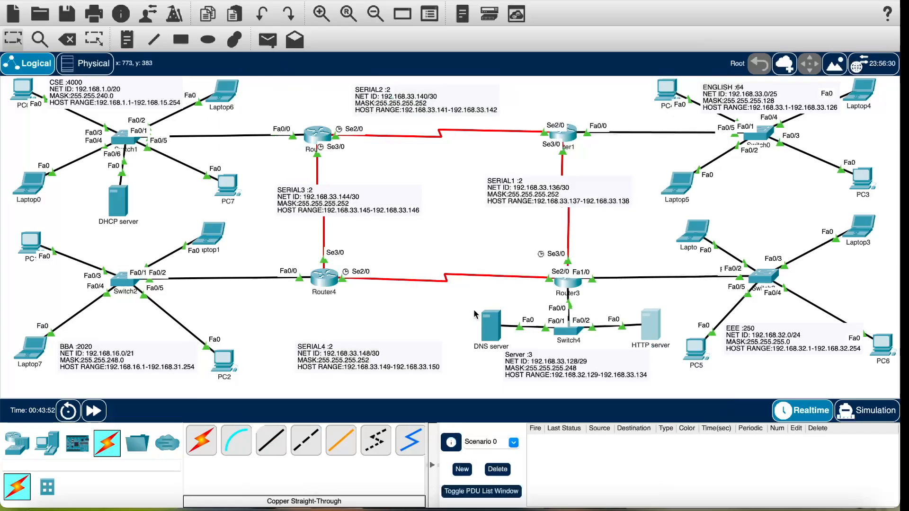
pyautogui.click(480, 324)
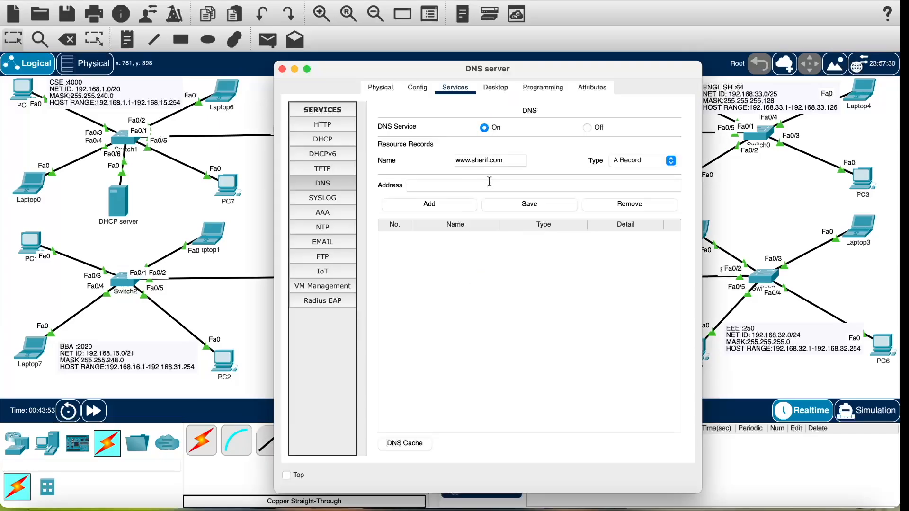
pyautogui.press('super+v')
pyautogui.click(466, 209)
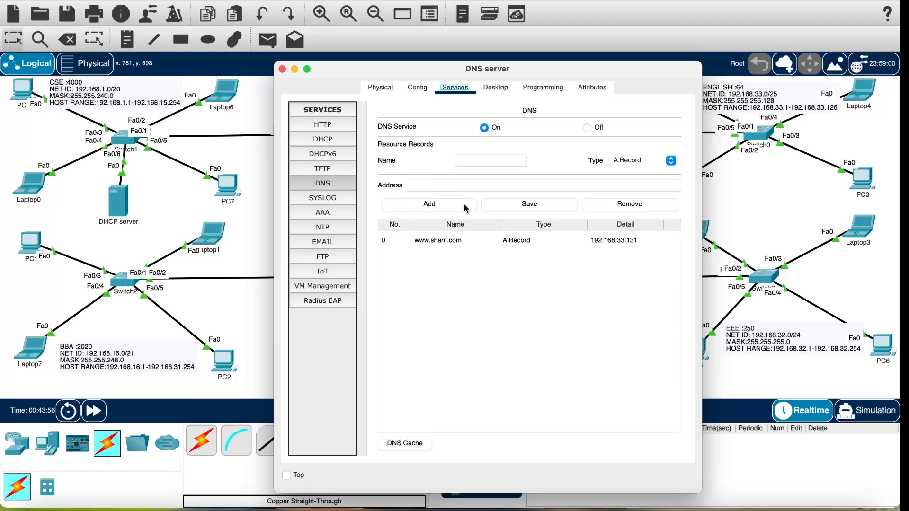
pyautogui.click(509, 244)
pyautogui.click(534, 207)
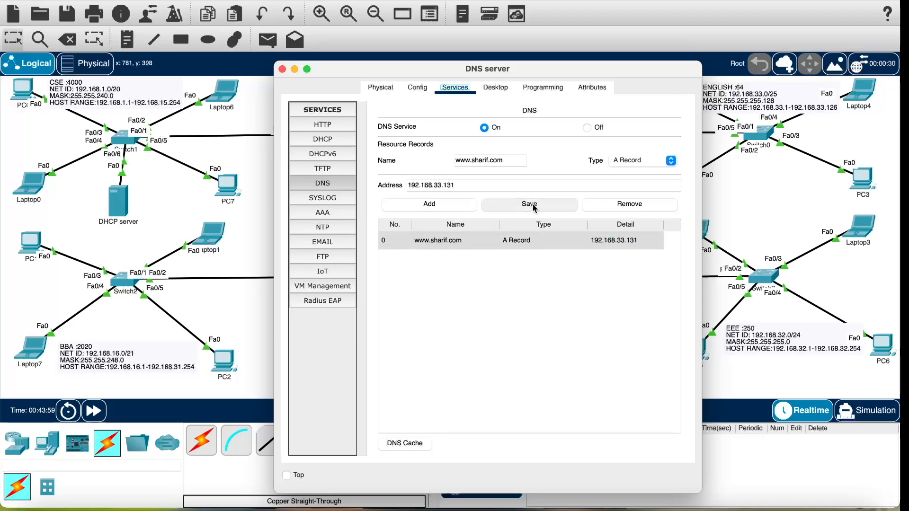
pyautogui.click(282, 69)
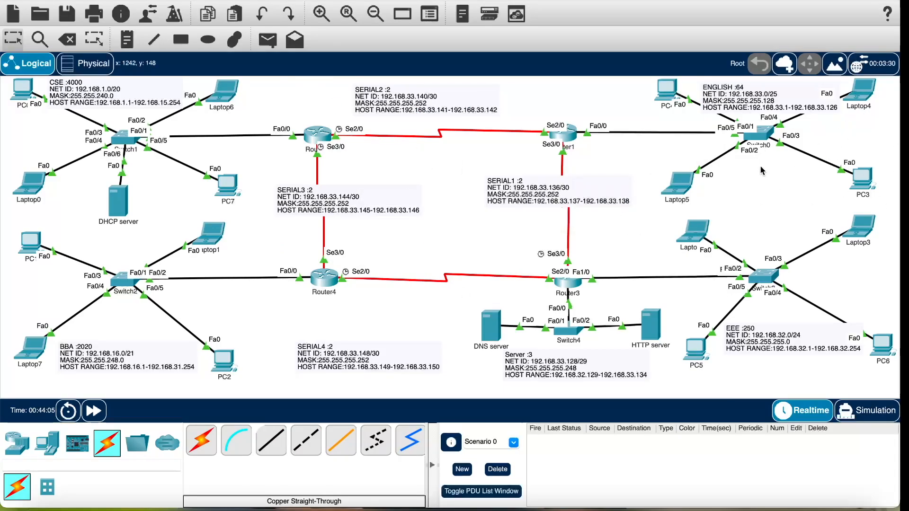
pyautogui.click(225, 90)
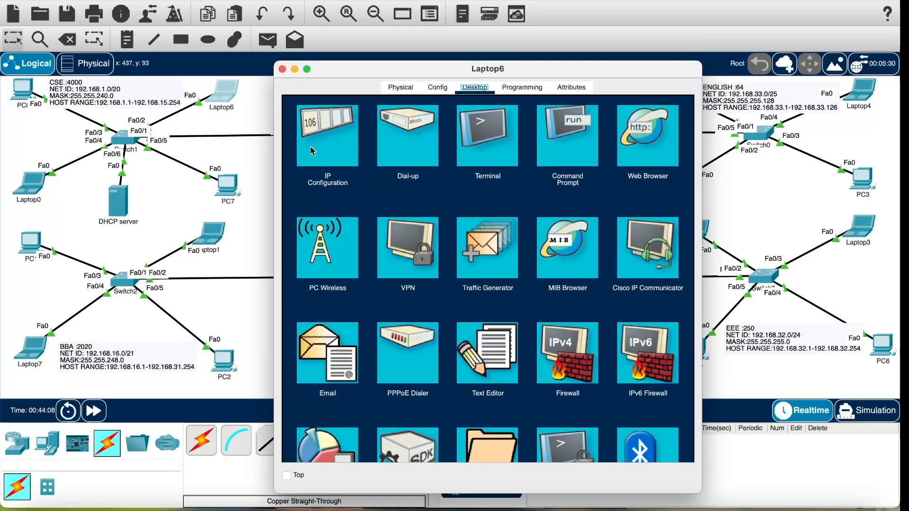
pyautogui.click(666, 139)
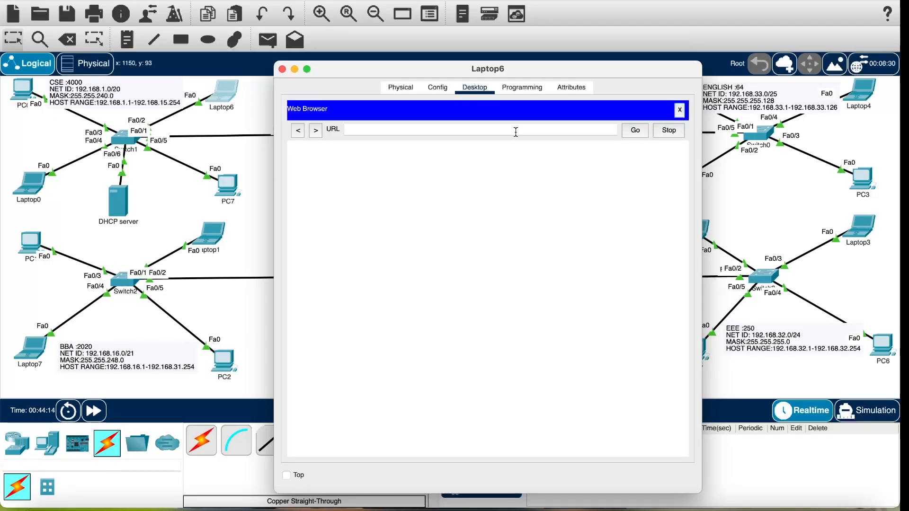
pyautogui.write('www.sharif.com')
pyautogui.press('Return')
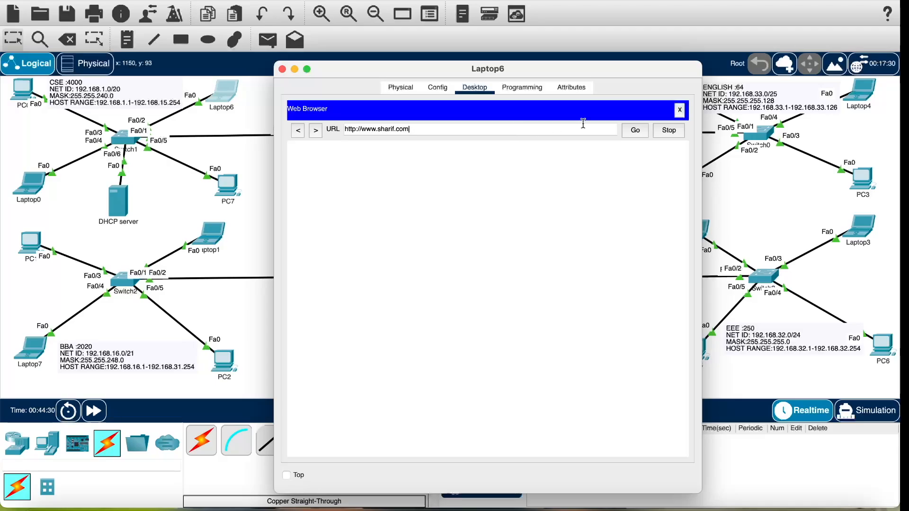
pyautogui.click(637, 133)
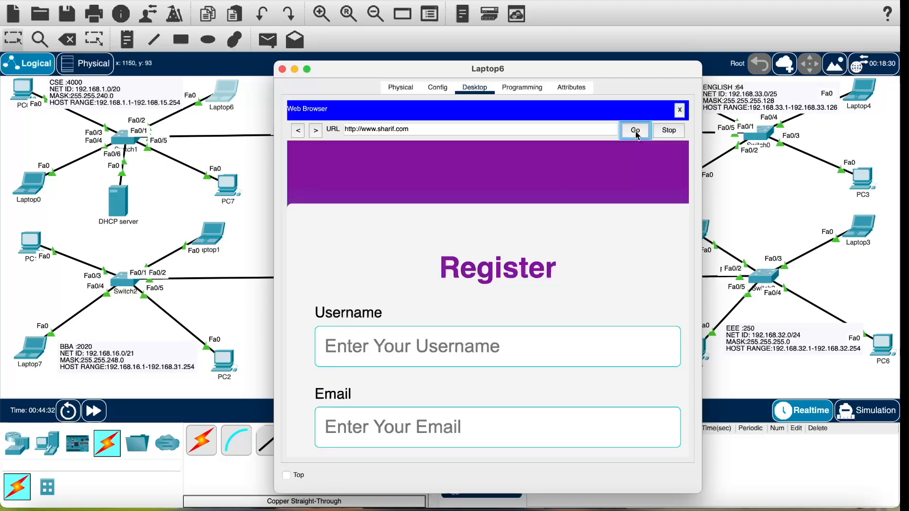
# - Examine the whole registration page on Laptop6, including in an enlarged window, and close the laptop's window
pyautogui.scroll(-6, 444, 230)
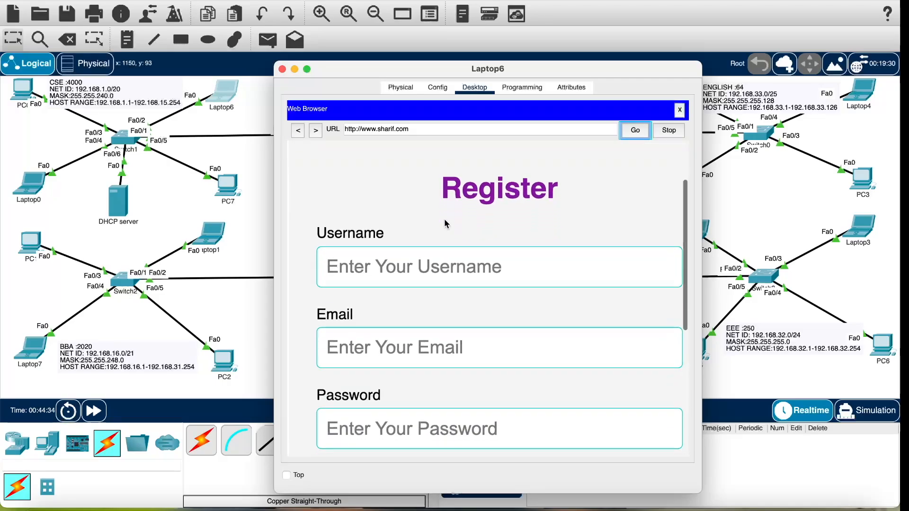
pyautogui.scroll(6, 444, 222)
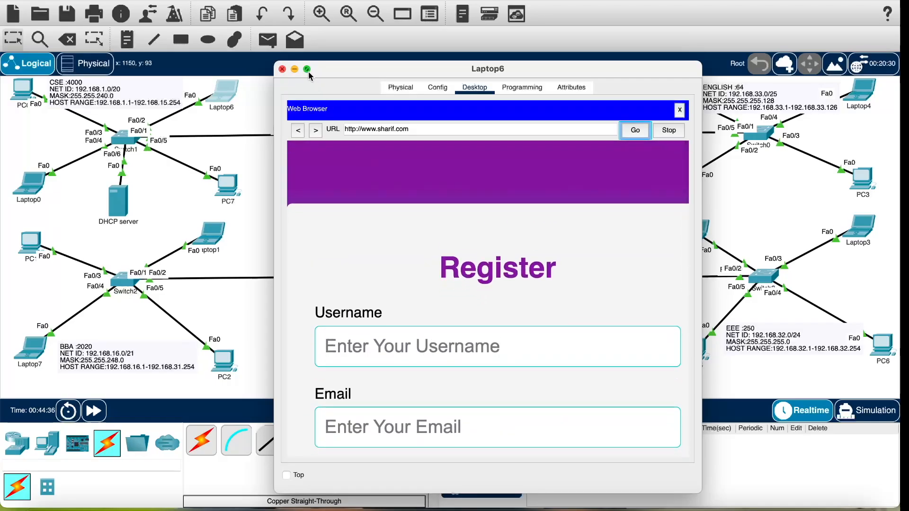
pyautogui.click(308, 69)
pyautogui.scroll(-2, 545, 285)
pyautogui.scroll(-3, 545, 284)
pyautogui.scroll(4, 545, 284)
pyautogui.scroll(-4, 545, 284)
pyautogui.scroll(5, 546, 284)
pyautogui.scroll(-5, 545, 285)
pyautogui.scroll(5, 540, 267)
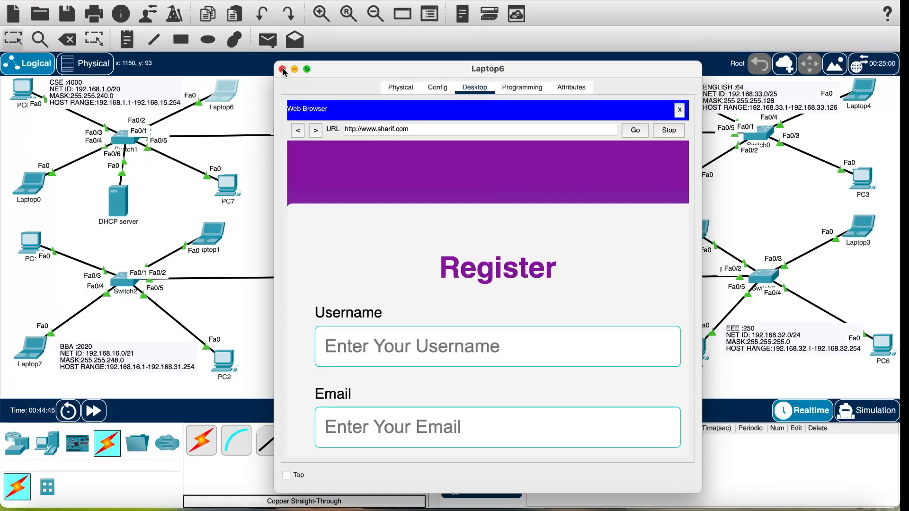
pyautogui.click(282, 69)
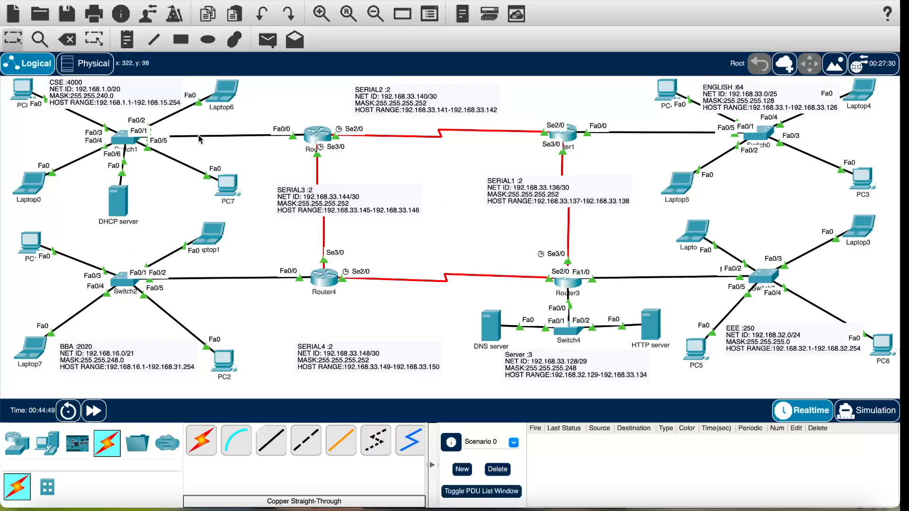
pyautogui.click(222, 97)
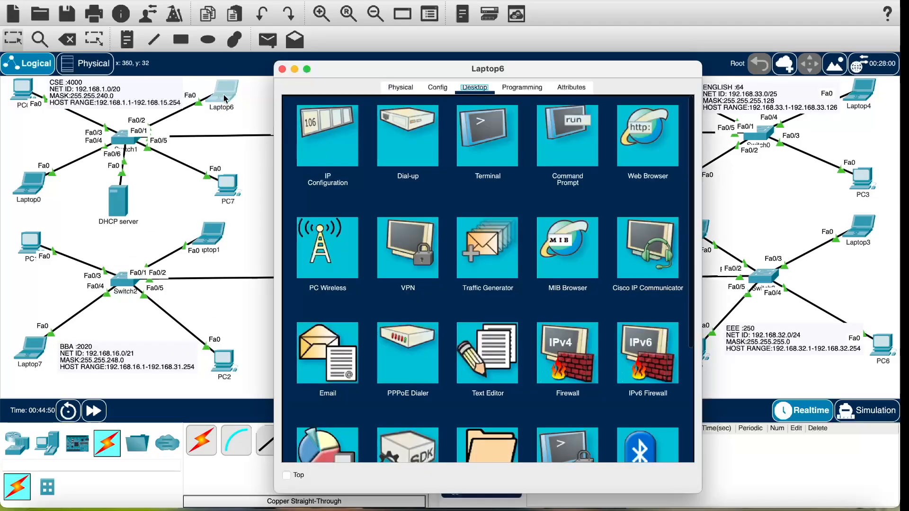
pyautogui.click(283, 69)
pyautogui.click(211, 234)
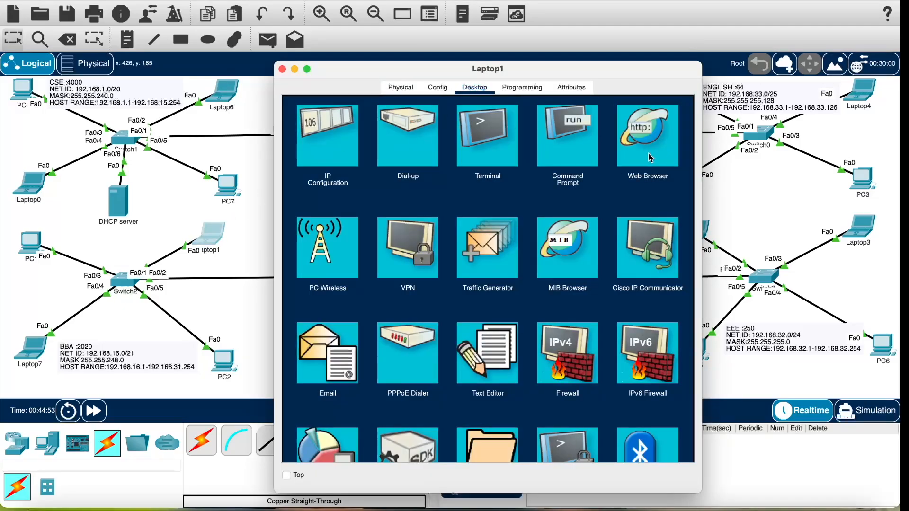
pyautogui.click(627, 165)
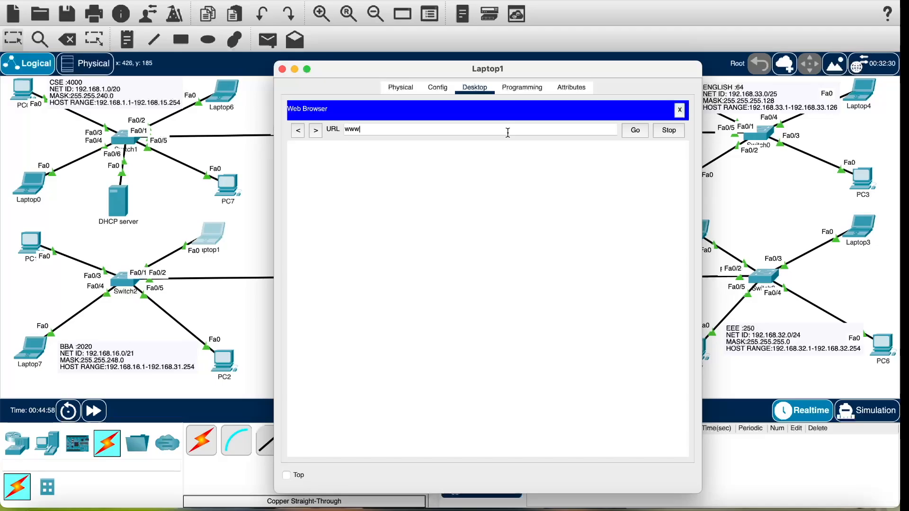
pyautogui.write('sharif.com')
pyautogui.press('Return')
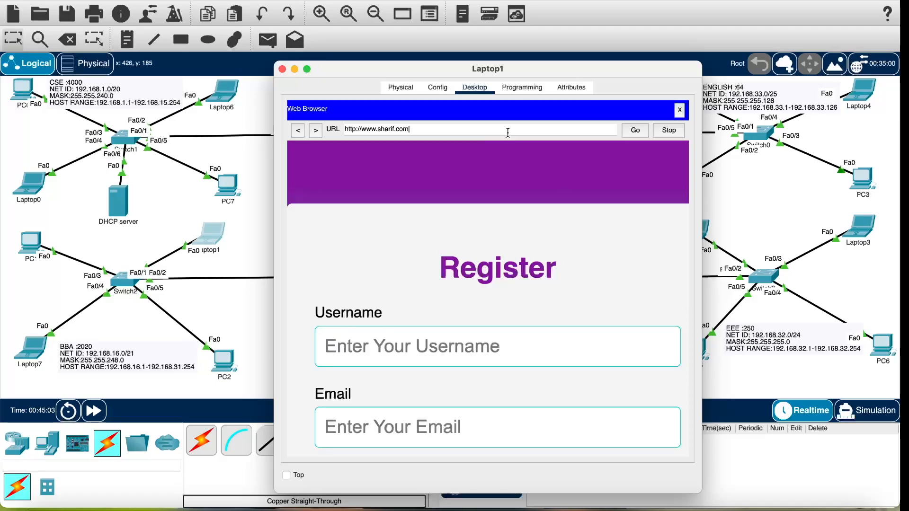
pyautogui.press('super+a')
pyautogui.press('super+c')
pyautogui.click(544, 125)
pyautogui.click(283, 70)
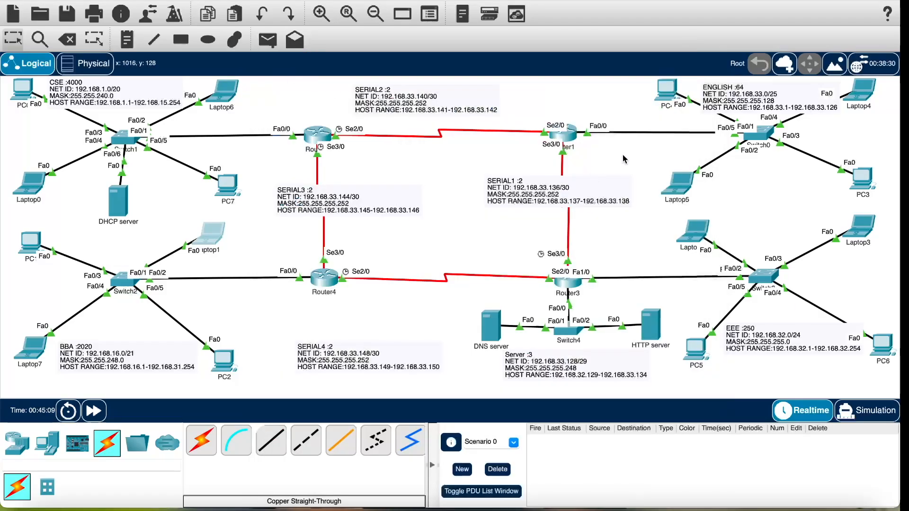
pyautogui.click(701, 228)
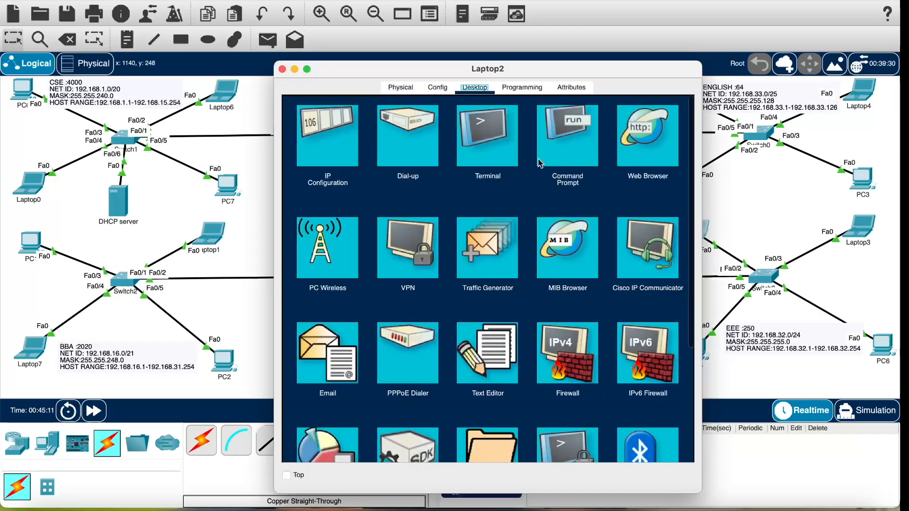
pyautogui.click(651, 144)
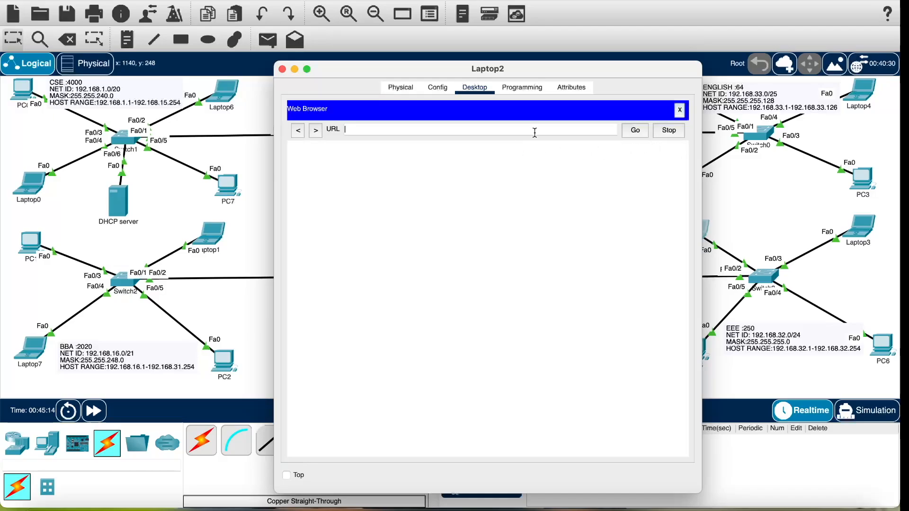
pyautogui.press('super+v')
pyautogui.press('Return')
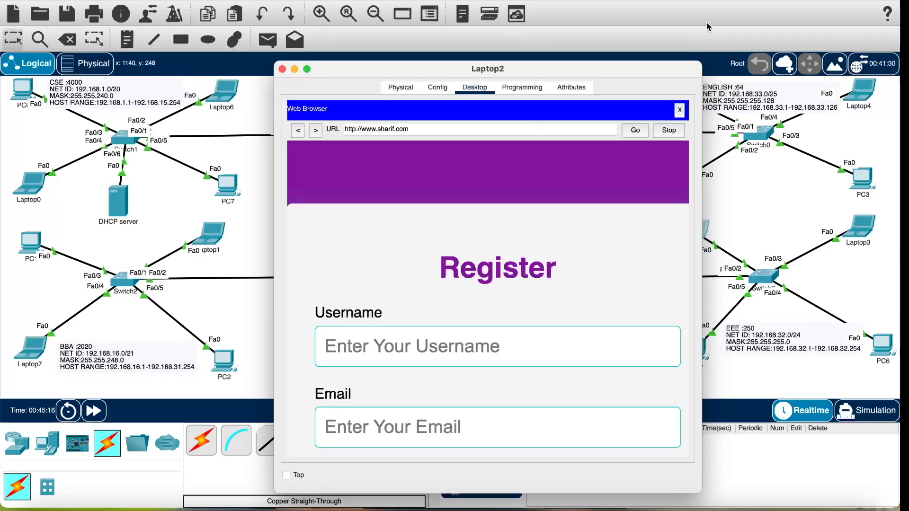
pyautogui.scroll(-5, 631, 207)
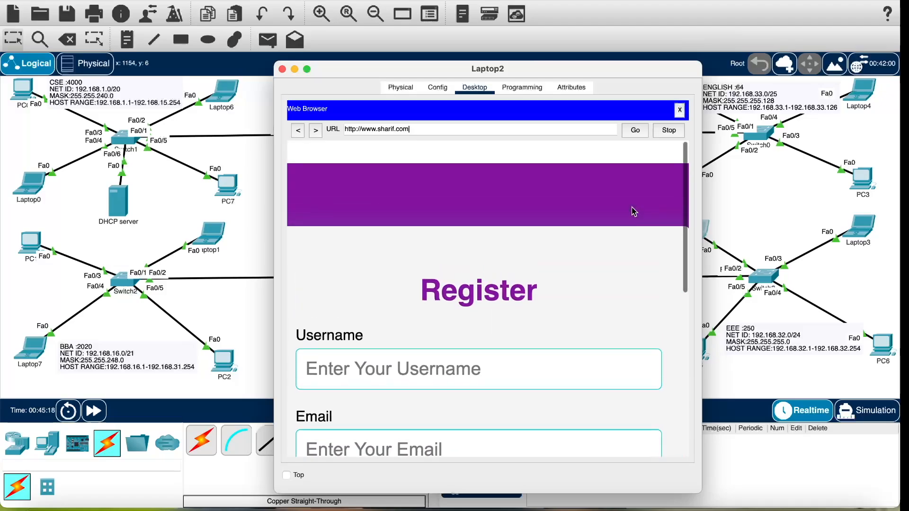
pyautogui.click(282, 69)
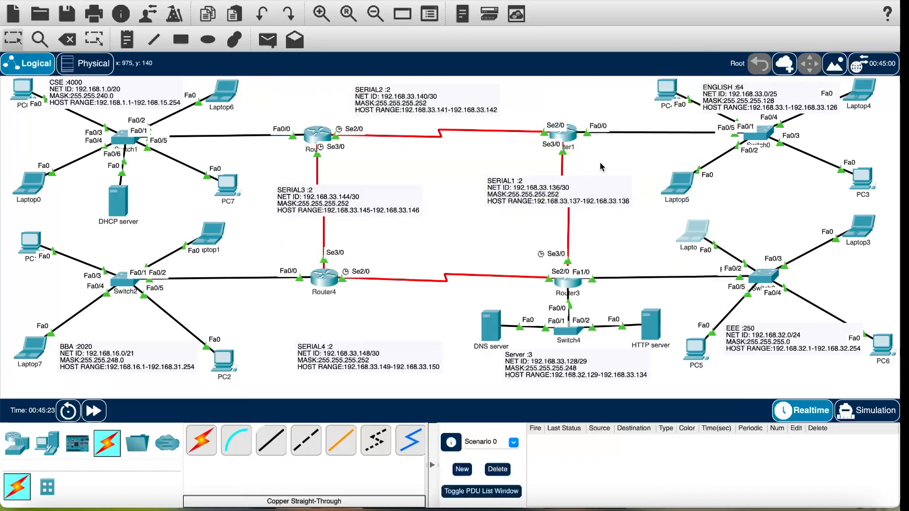
pyautogui.click(677, 183)
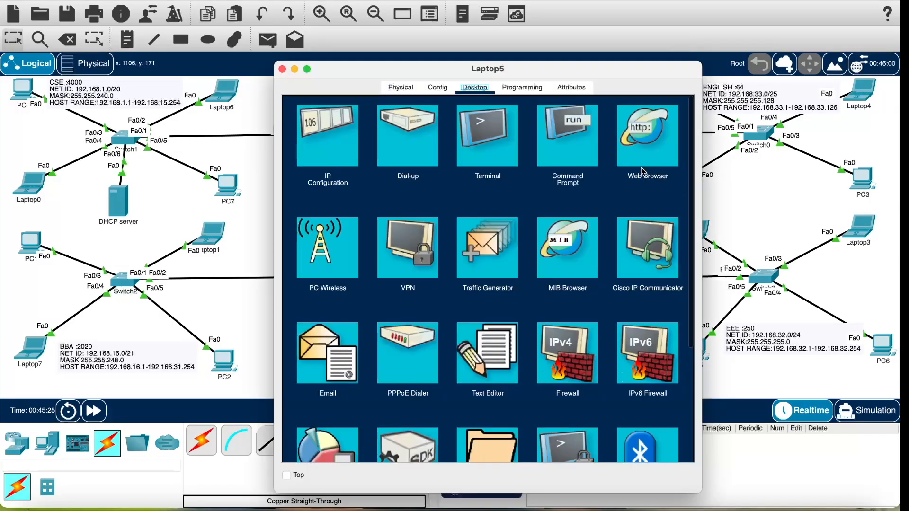
pyautogui.click(635, 142)
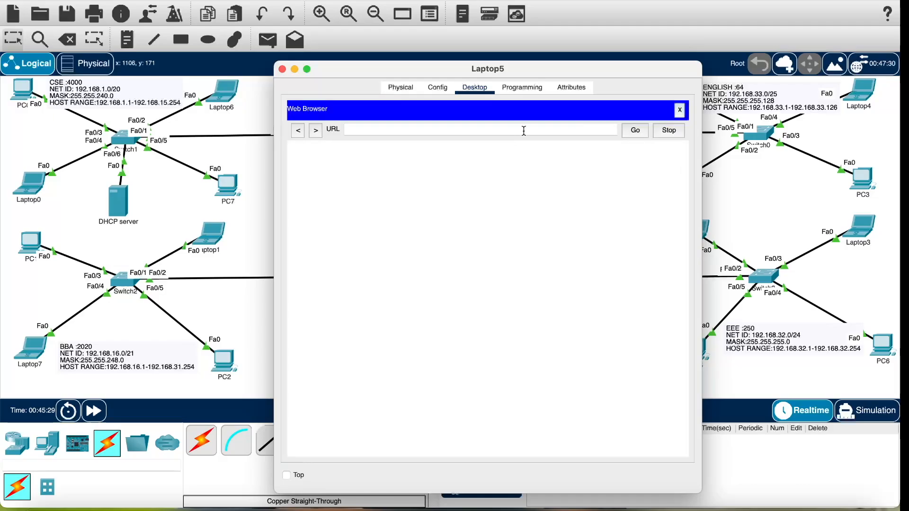
pyautogui.press('super+v')
pyautogui.press('Return')
# - Examine the whole registration page on Laptop5 down to the login link, and close the laptop's window
pyautogui.scroll(-8, 518, 274)
pyautogui.scroll(10, 520, 280)
pyautogui.scroll(-8, 518, 277)
pyautogui.scroll(3, 517, 274)
pyautogui.scroll(-3, 517, 274)
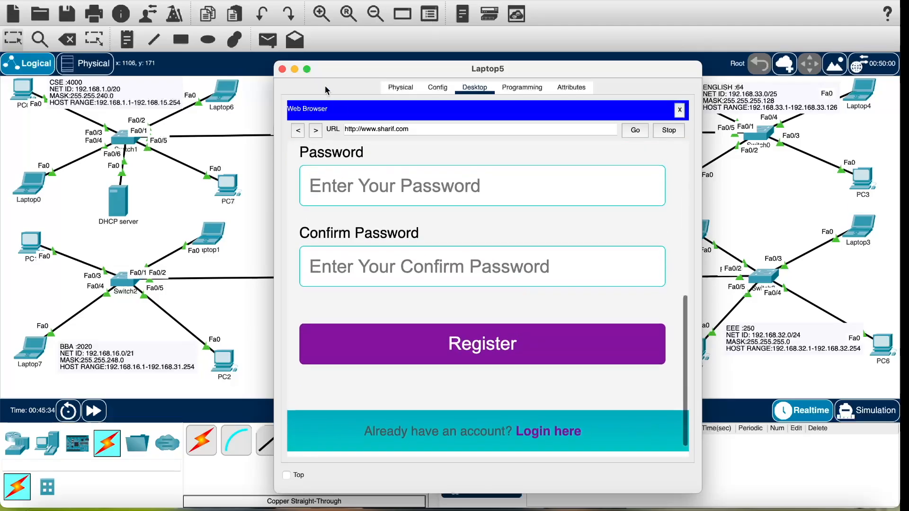
pyautogui.click(282, 69)
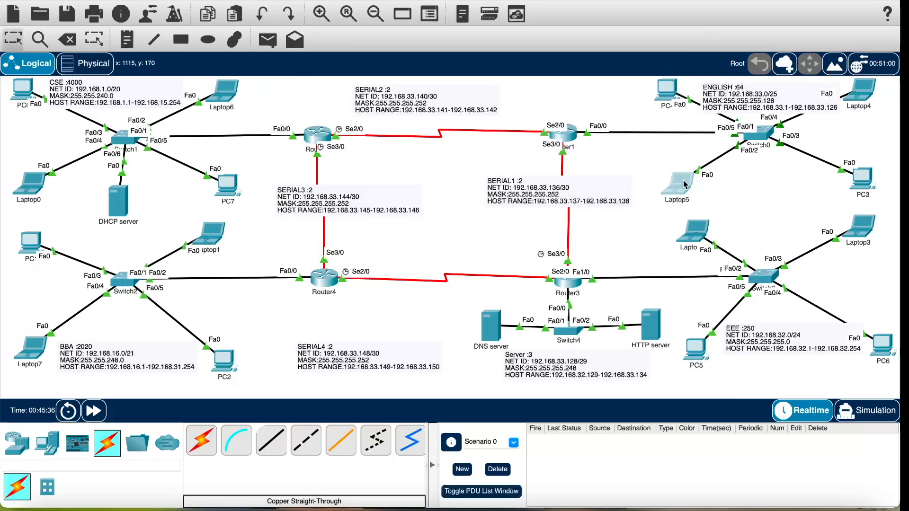
pyautogui.click(684, 184)
pyautogui.click(283, 70)
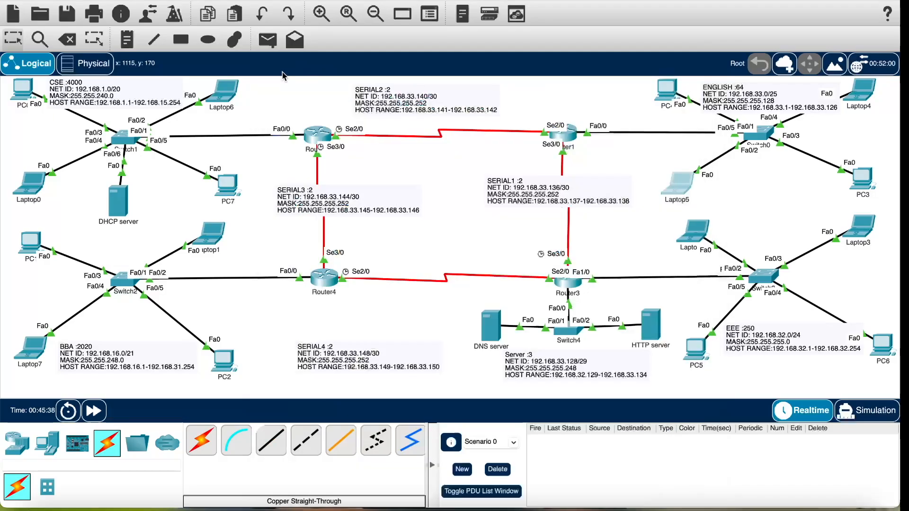
pyautogui.click(667, 90)
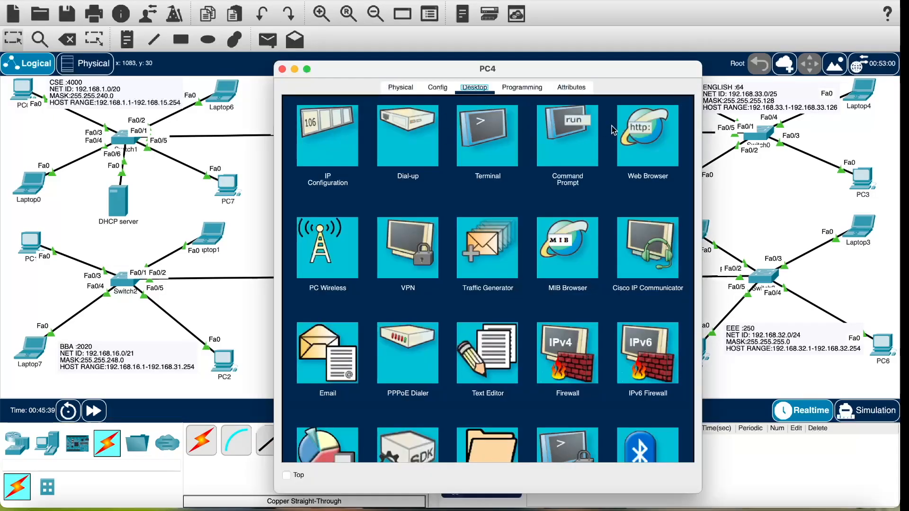
pyautogui.click(648, 149)
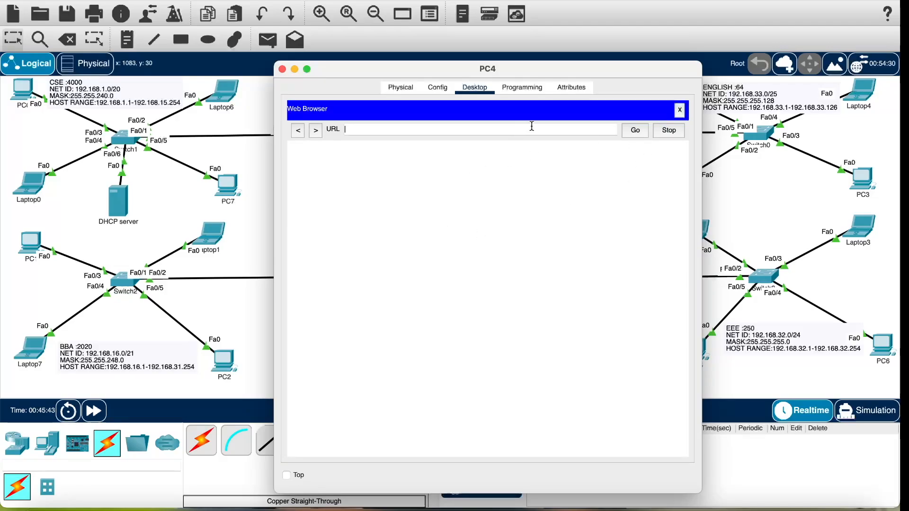
pyautogui.press('super+v')
pyautogui.press('Return')
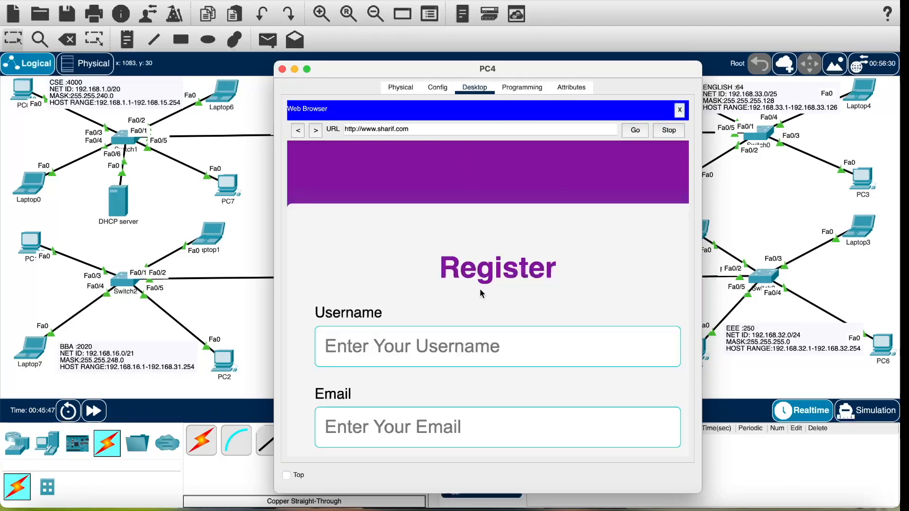
pyautogui.scroll(-3, 481, 294)
pyautogui.scroll(-2, 481, 294)
pyautogui.scroll(-1, 481, 289)
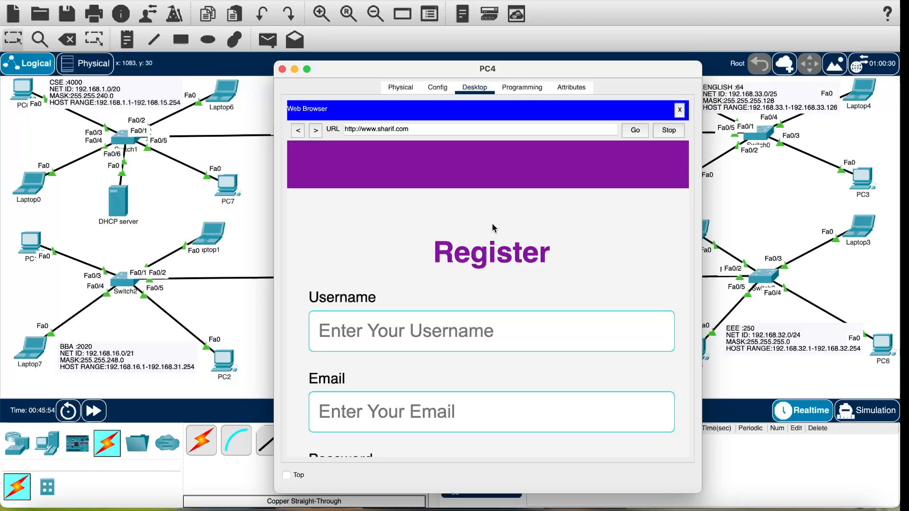
pyautogui.click(283, 69)
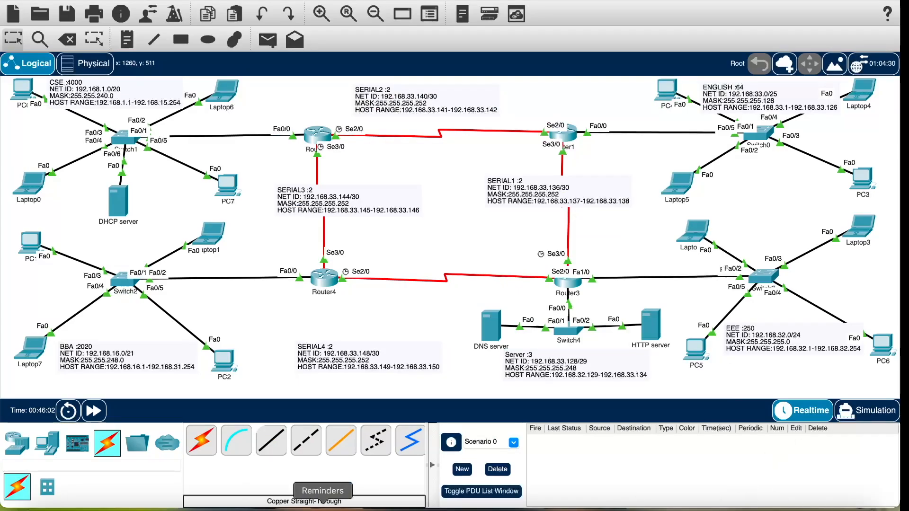
pyautogui.click(733, 508)
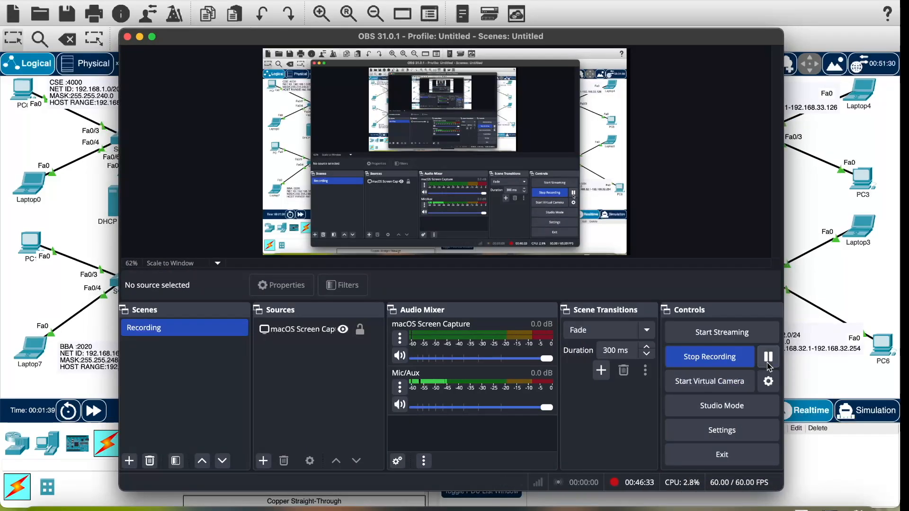
pyautogui.click(140, 36)
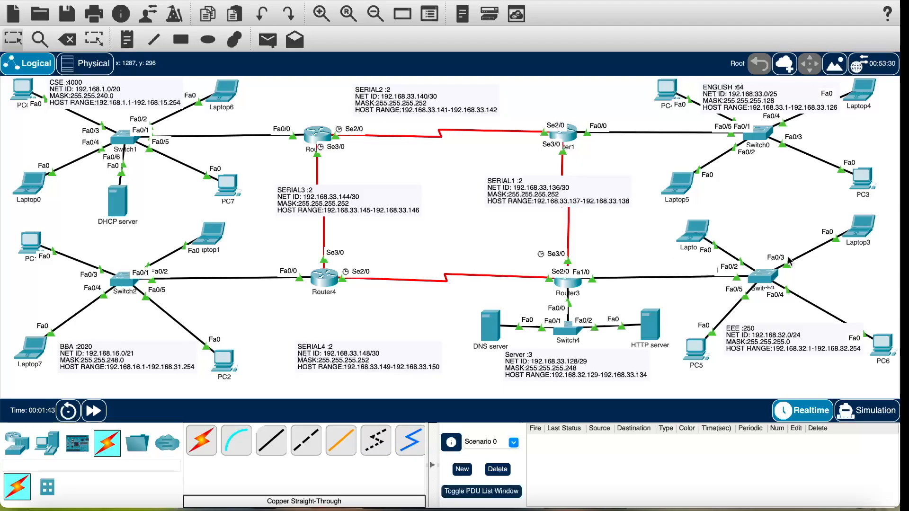
# - Try to replace the code of index.html on the HTTP server with the copied Sharif shop page, and close the server's window unsaved
pyautogui.click(659, 326)
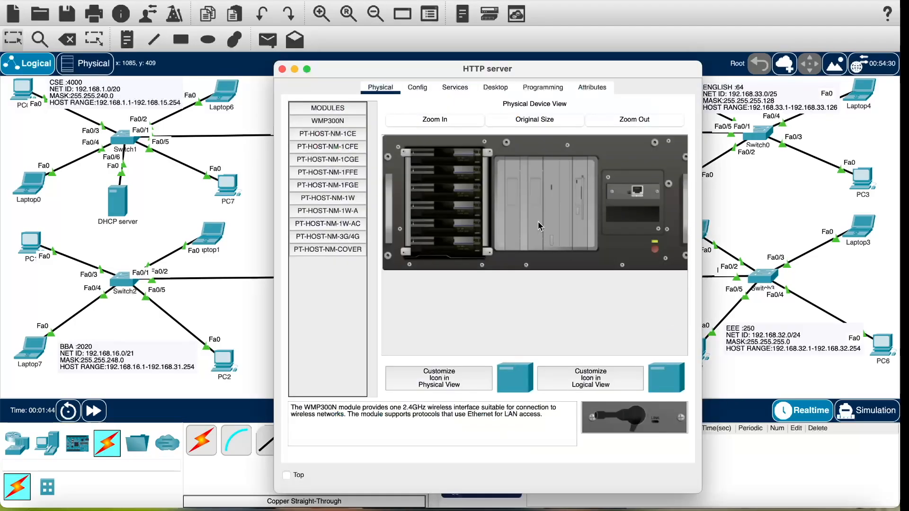
pyautogui.click(458, 90)
pyautogui.click(532, 260)
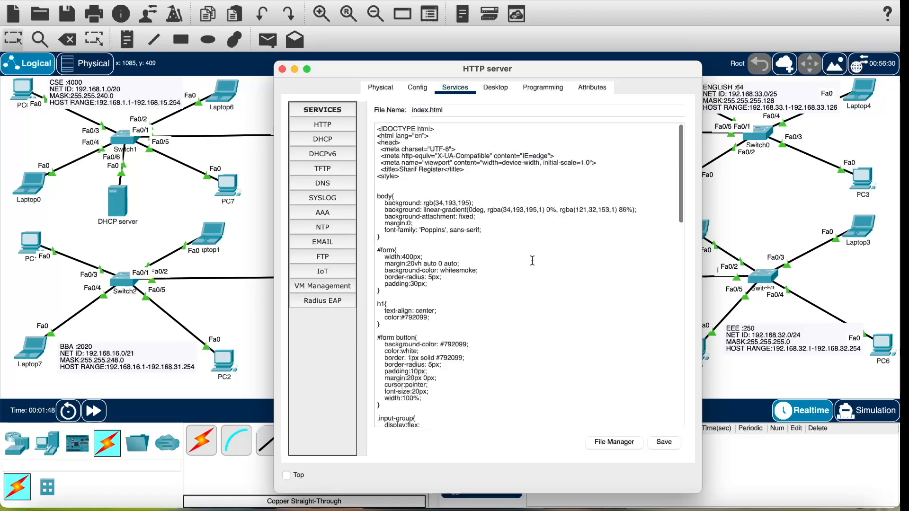
pyautogui.click(552, 289)
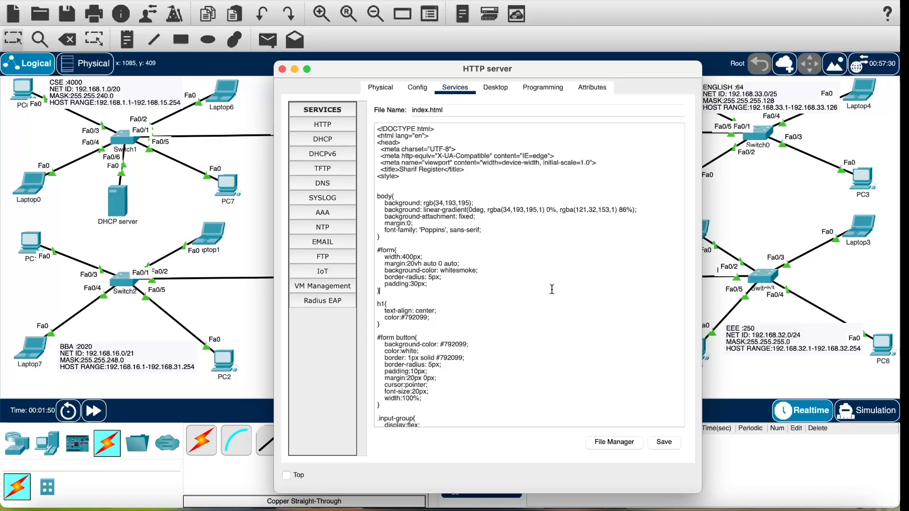
pyautogui.press('super+a')
pyautogui.press('Right')
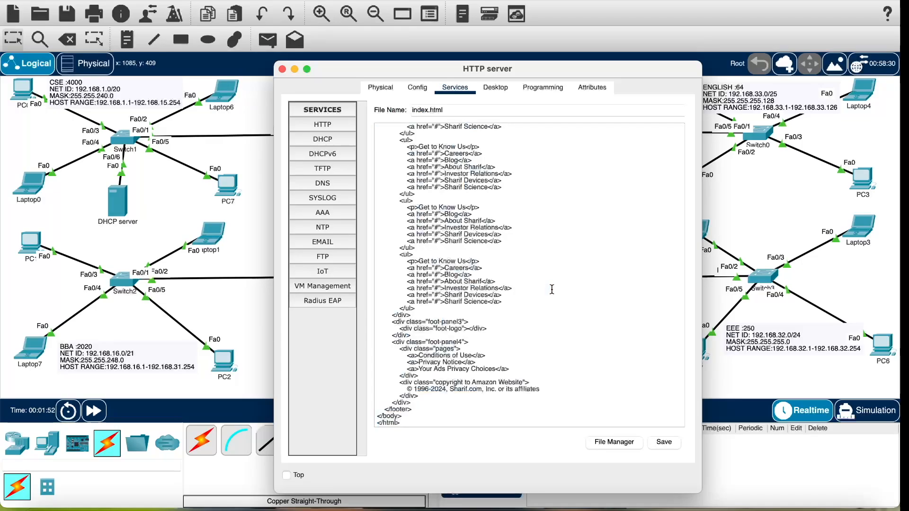
pyautogui.scroll(15, 553, 289)
pyautogui.scroll(10, 555, 290)
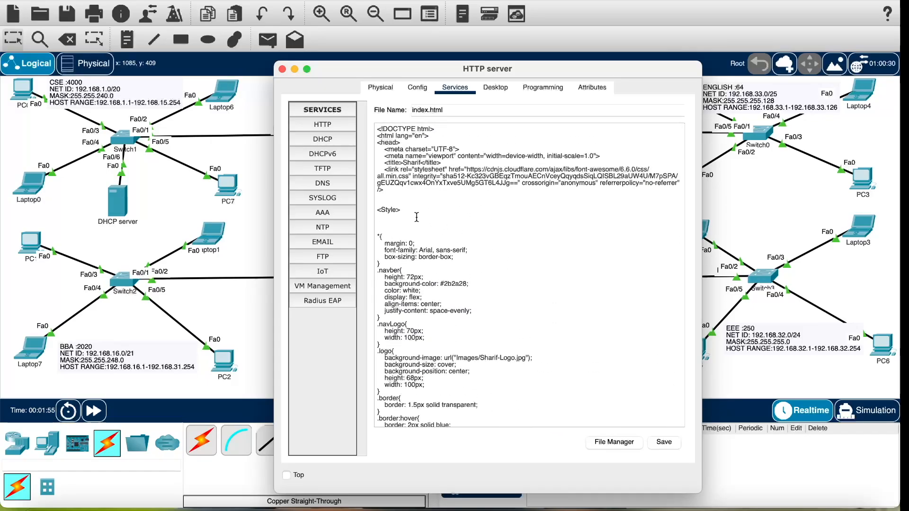
pyautogui.scroll(-8, 439, 223)
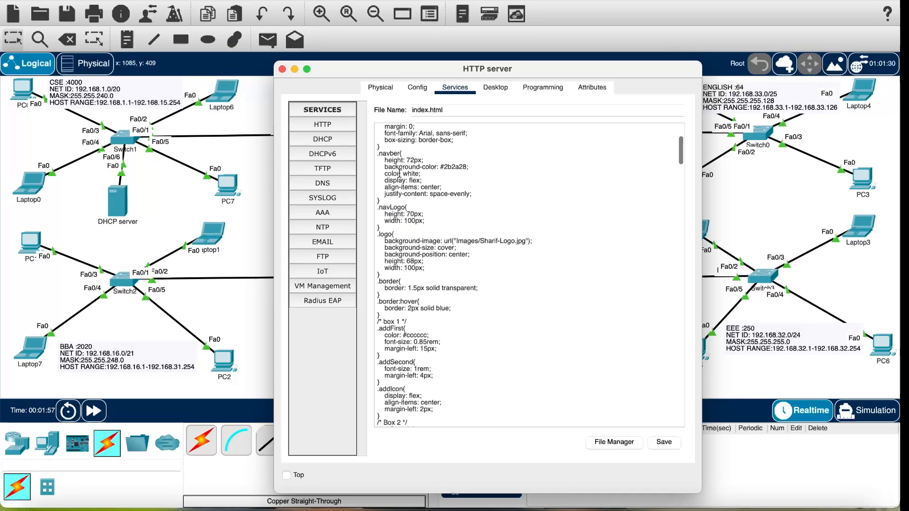
pyautogui.click(282, 69)
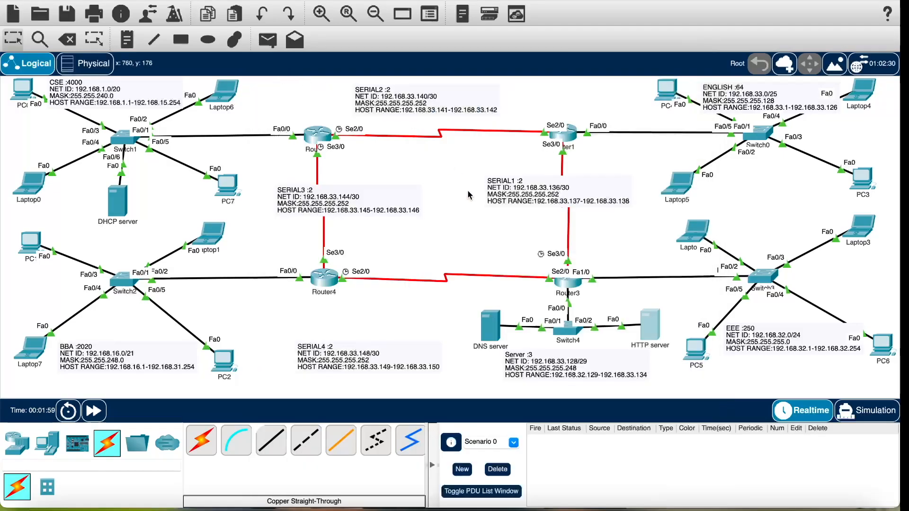
# - Replace all code in the HTTP server's index.html with the copied Sharif shop page, save it over the existing file, and close the server's window
pyautogui.click(651, 323)
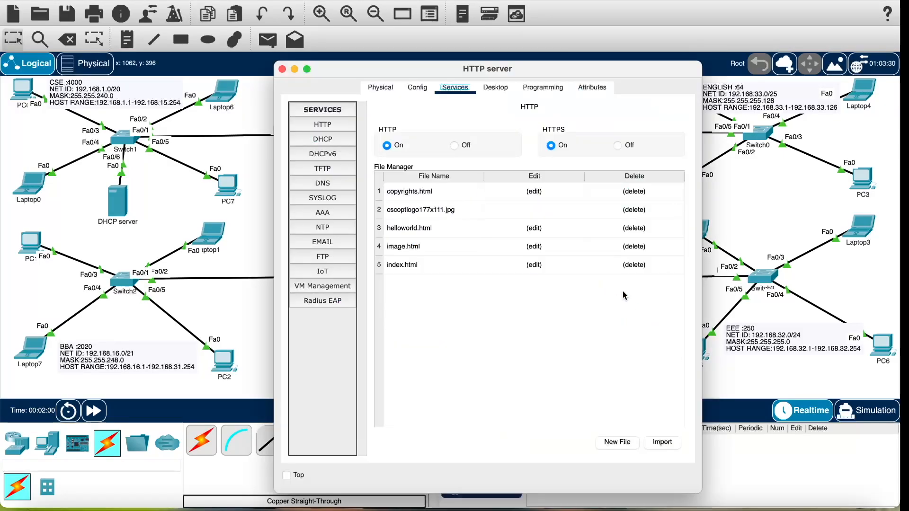
pyautogui.click(544, 261)
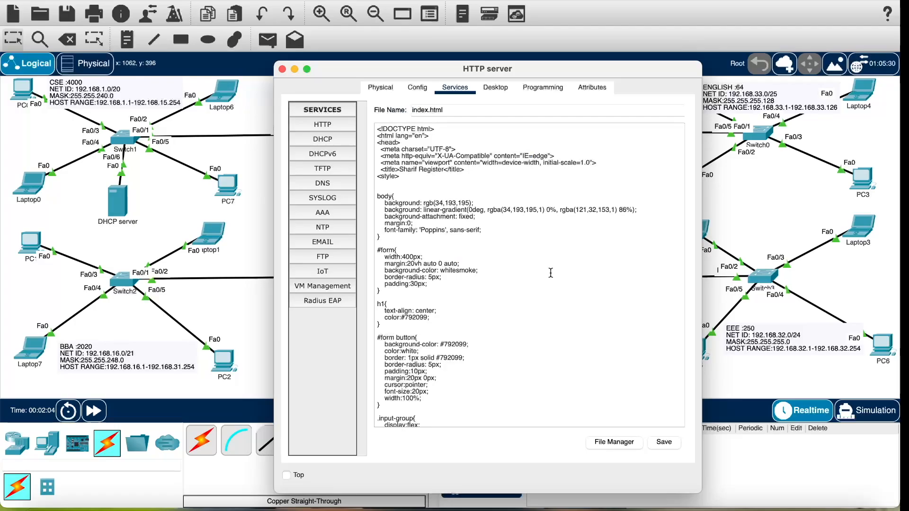
pyautogui.press('super+a')
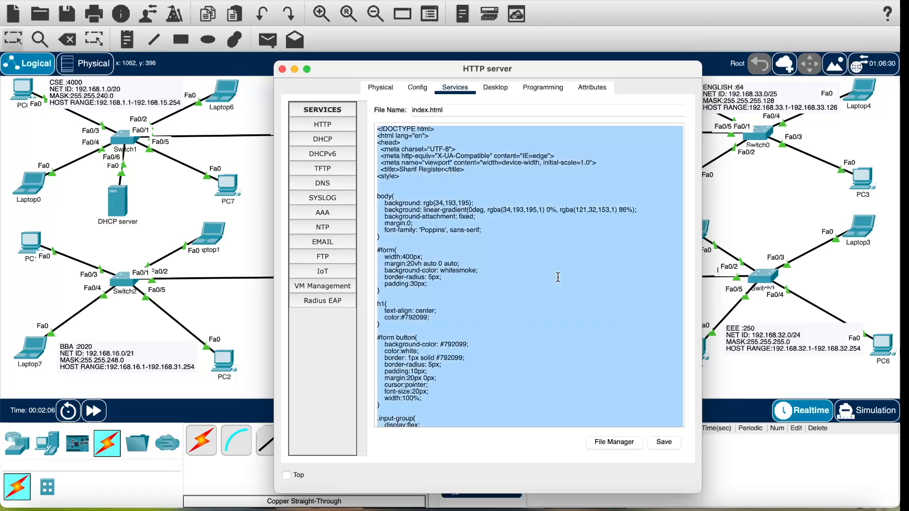
pyautogui.press('super+v')
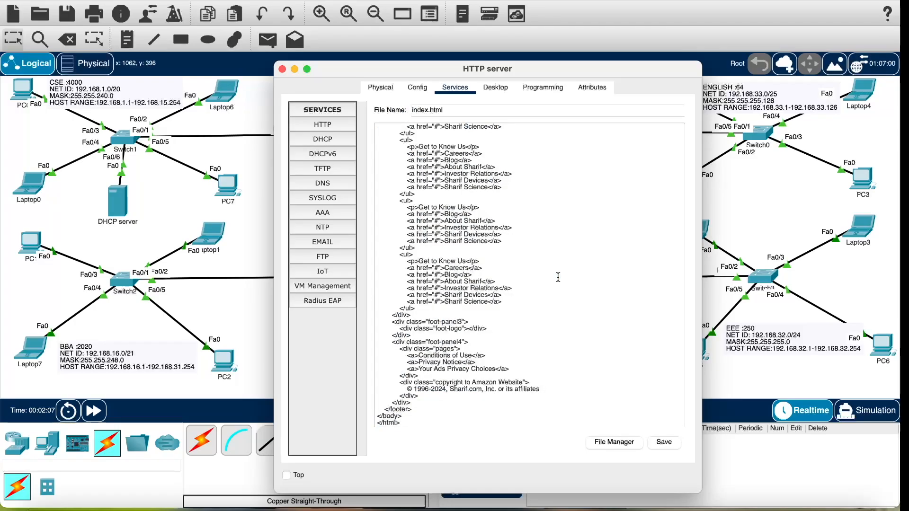
pyautogui.click(665, 442)
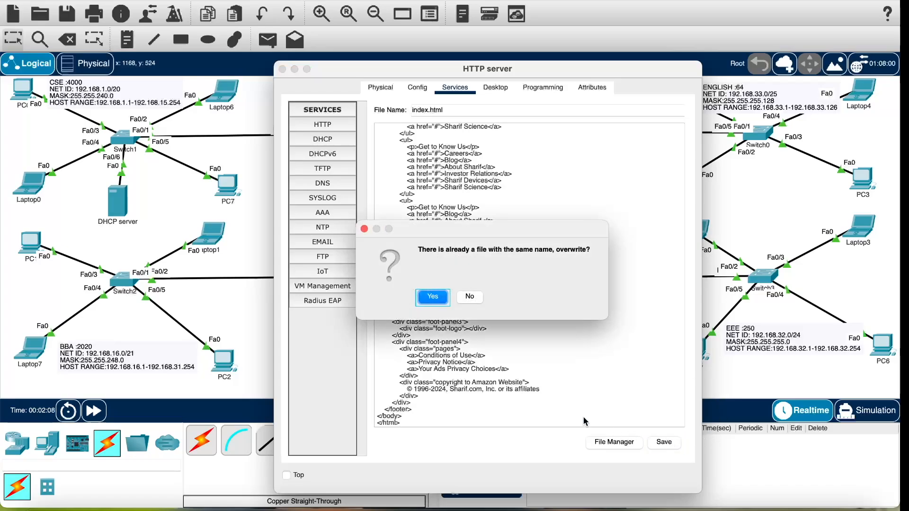
pyautogui.click(437, 297)
pyautogui.click(282, 69)
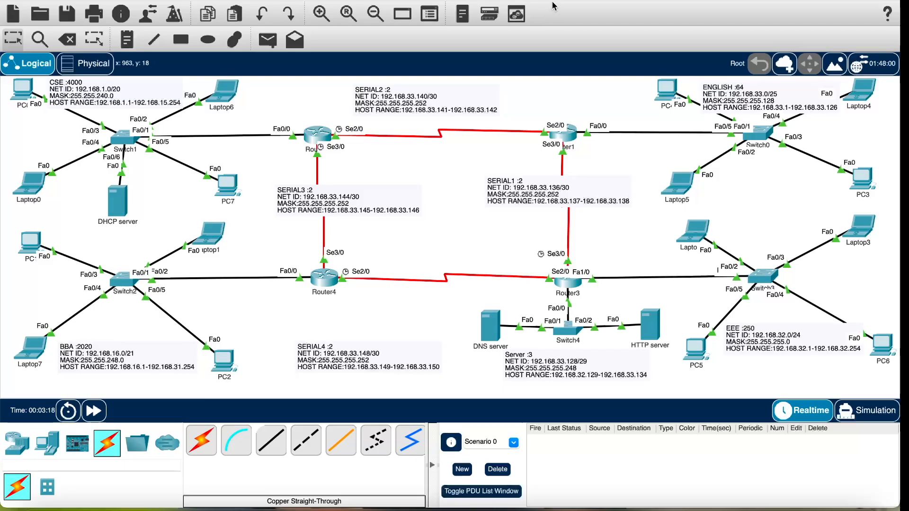
pyautogui.scroll(-3, 657, 289)
pyautogui.scroll(3, 653, 288)
pyautogui.click(226, 92)
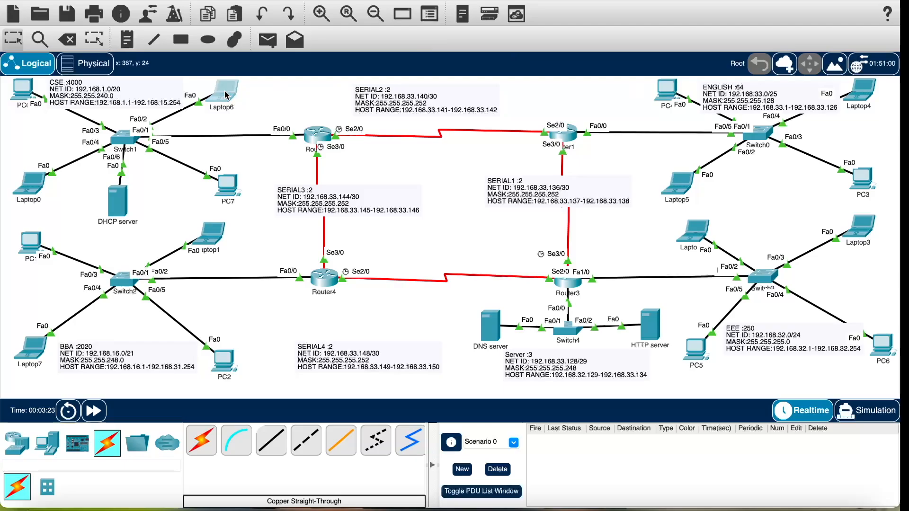
pyautogui.click(472, 88)
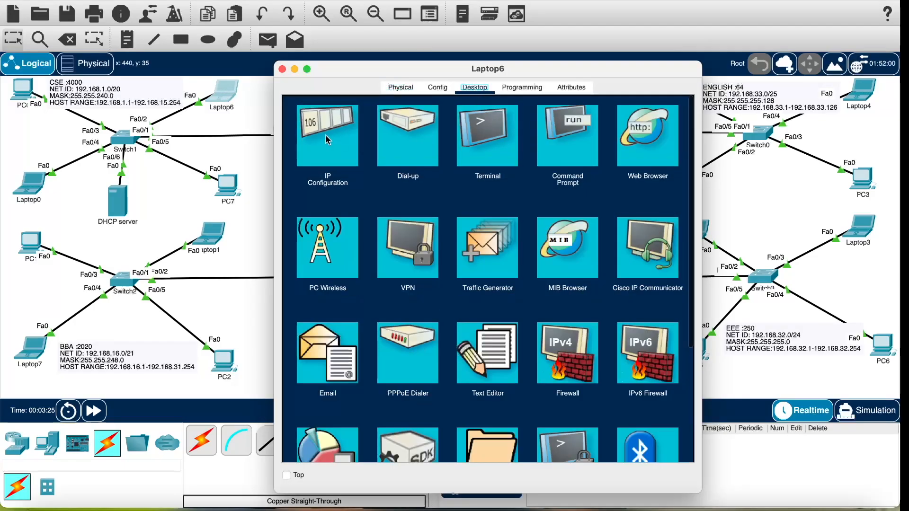
pyautogui.click(642, 150)
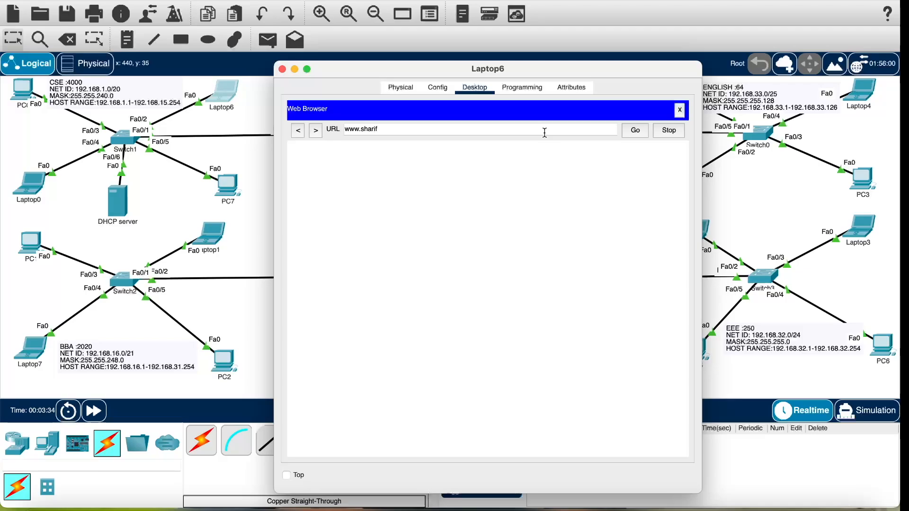
pyautogui.press('Return')
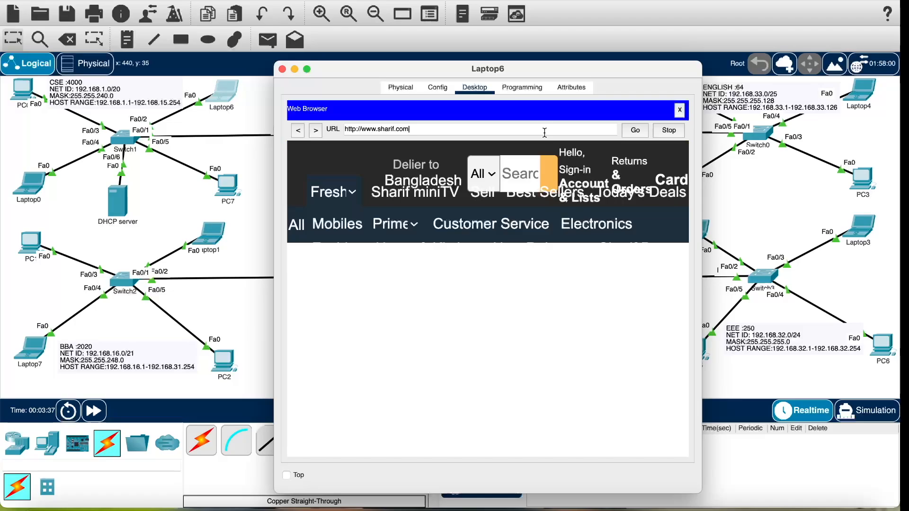
# - Examine the whole Sharif shop page on Laptop6 in an enlarged window, from the header to the footer links and back
pyautogui.click(308, 70)
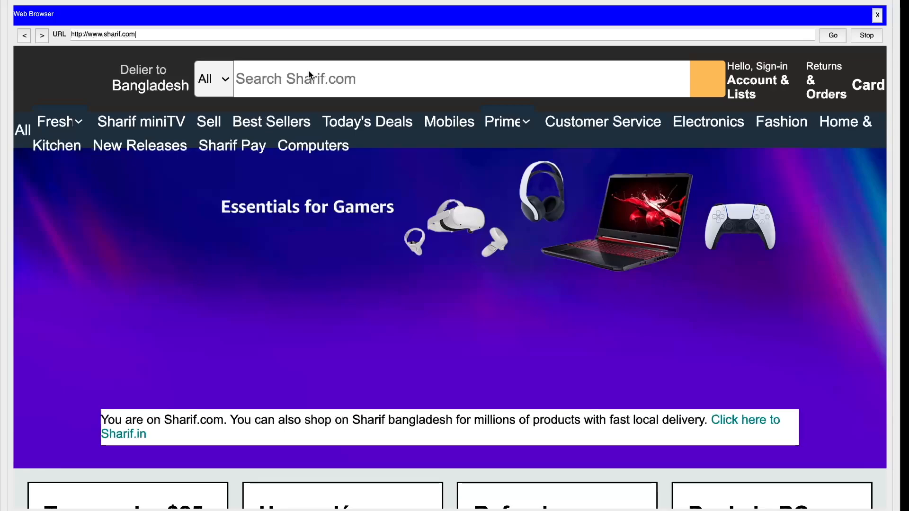
pyautogui.scroll(-15, 310, 75)
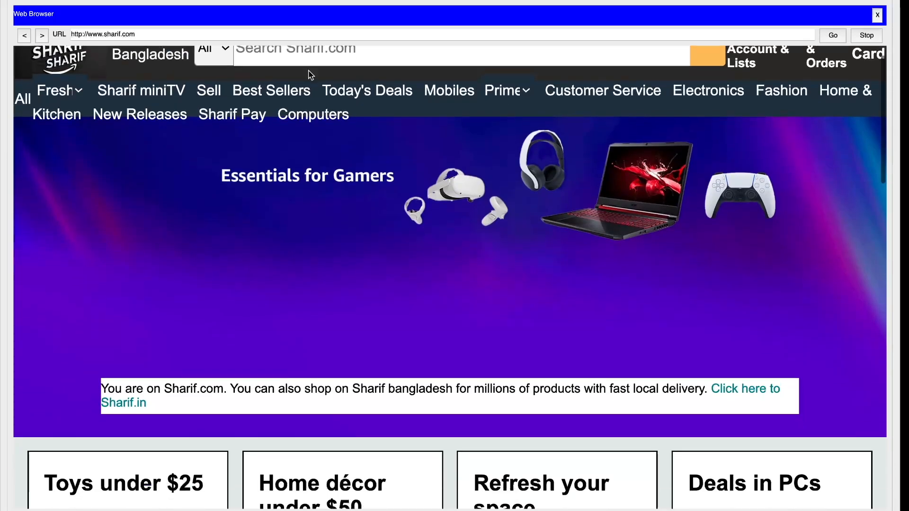
pyautogui.scroll(-6, 308, 71)
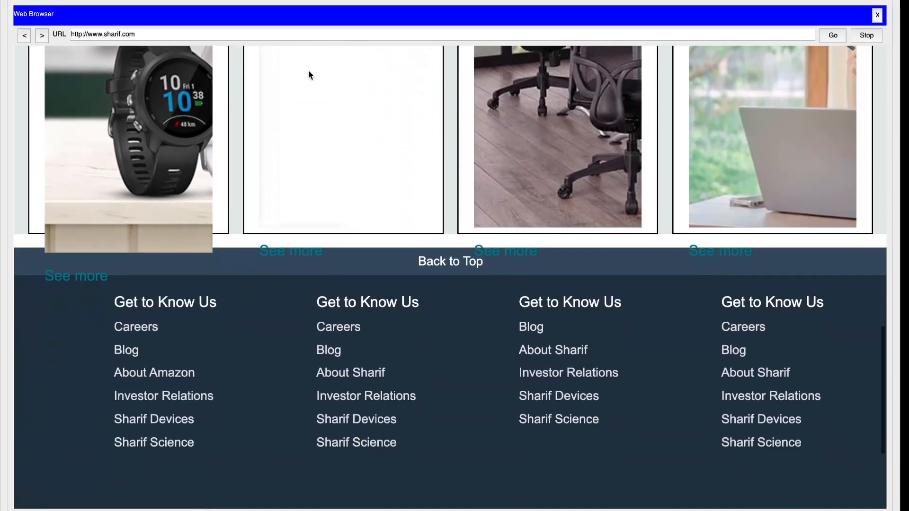
pyautogui.scroll(9, 309, 74)
pyautogui.scroll(10, 309, 71)
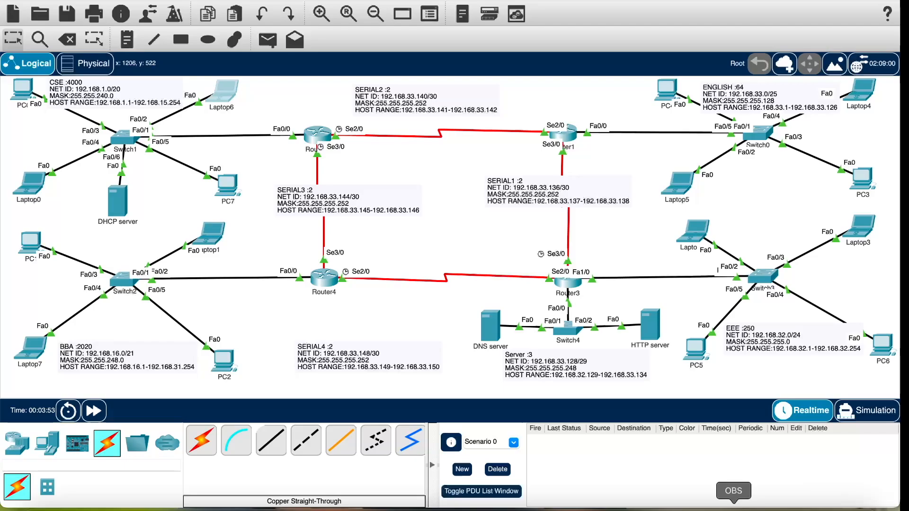
pyautogui.click(733, 505)
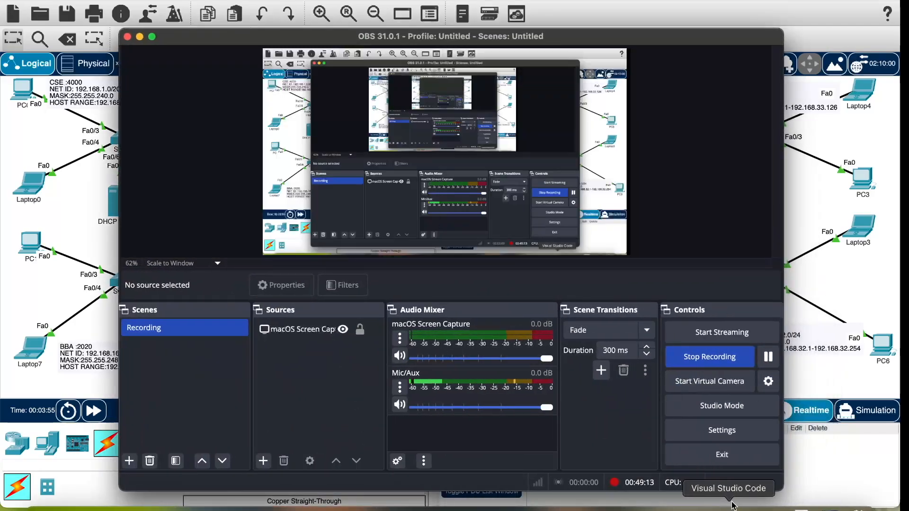